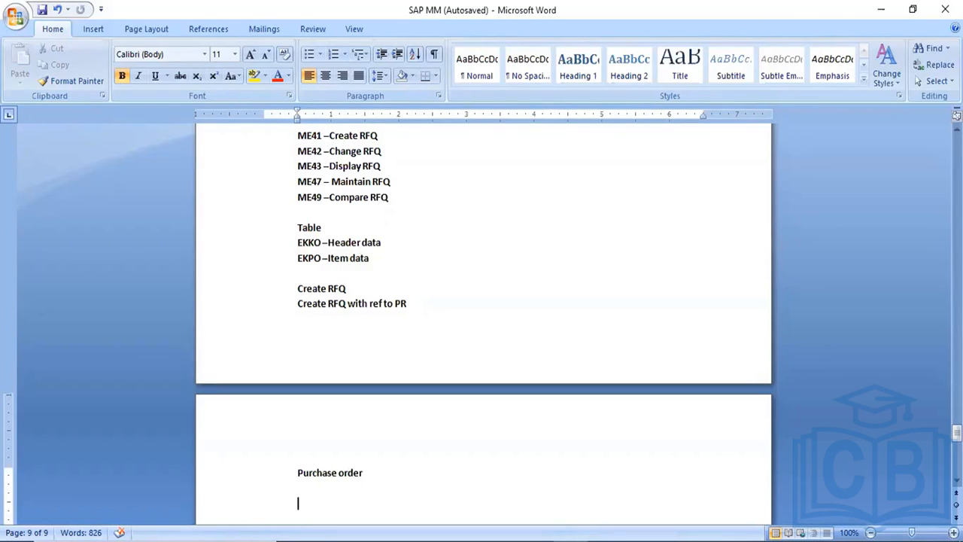
Under the Purchase order heading, write "It is request to vendor for supply of material and service ,it is more legal document"
text(It is request)
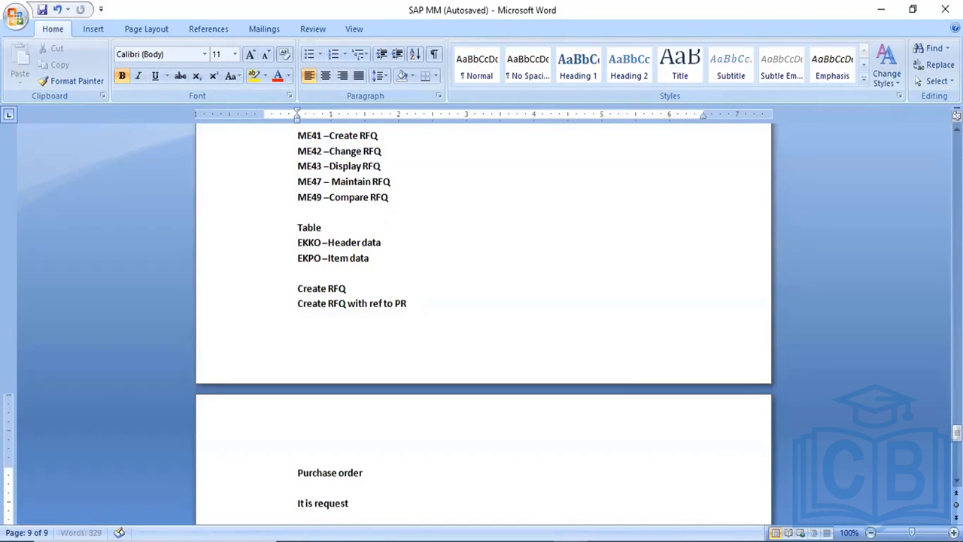
text( to vendor for supply)
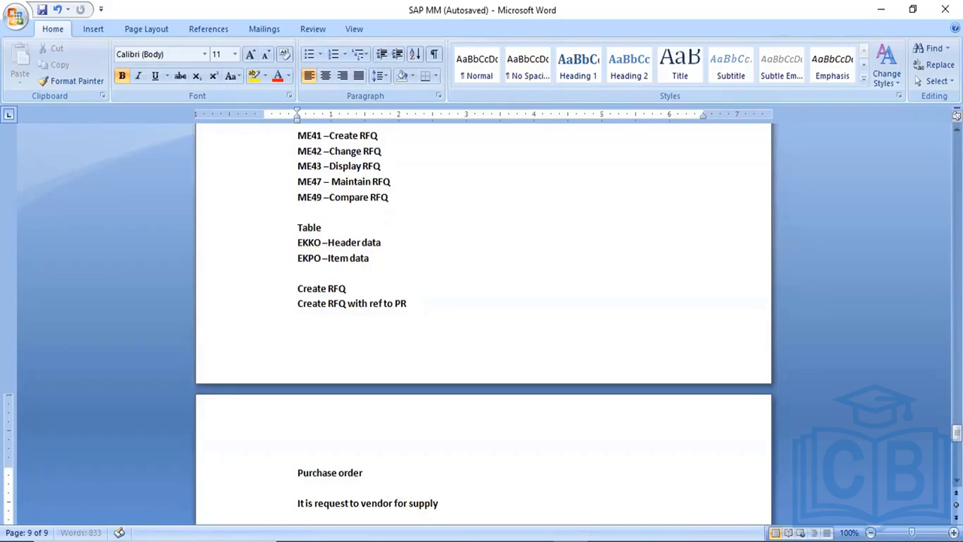
text( of material and ser)
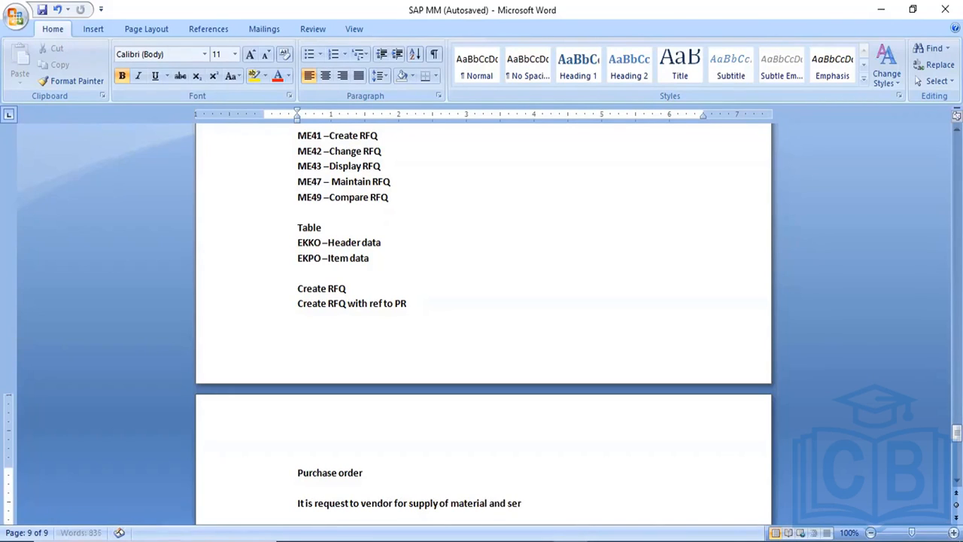
text(vice ,it is more legal document)
key(Return)
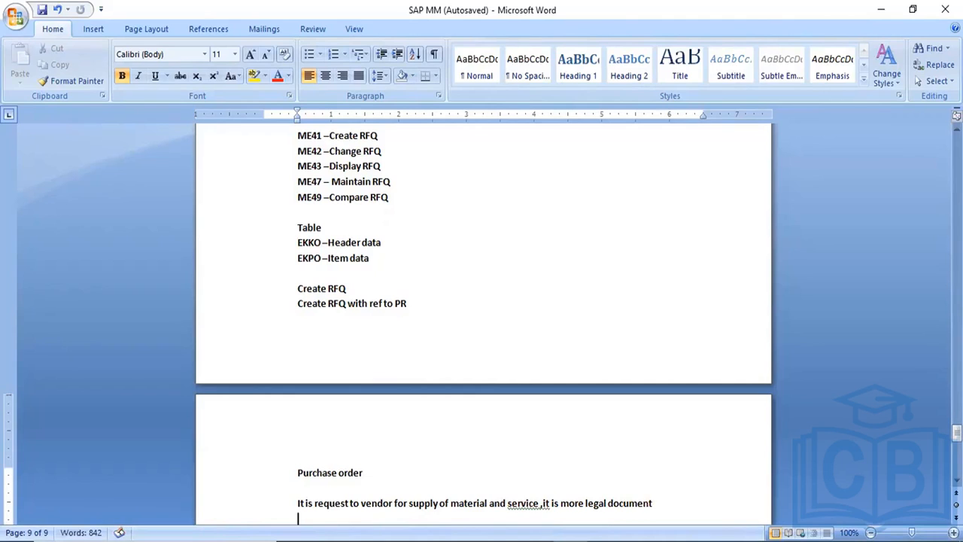
key(Return)
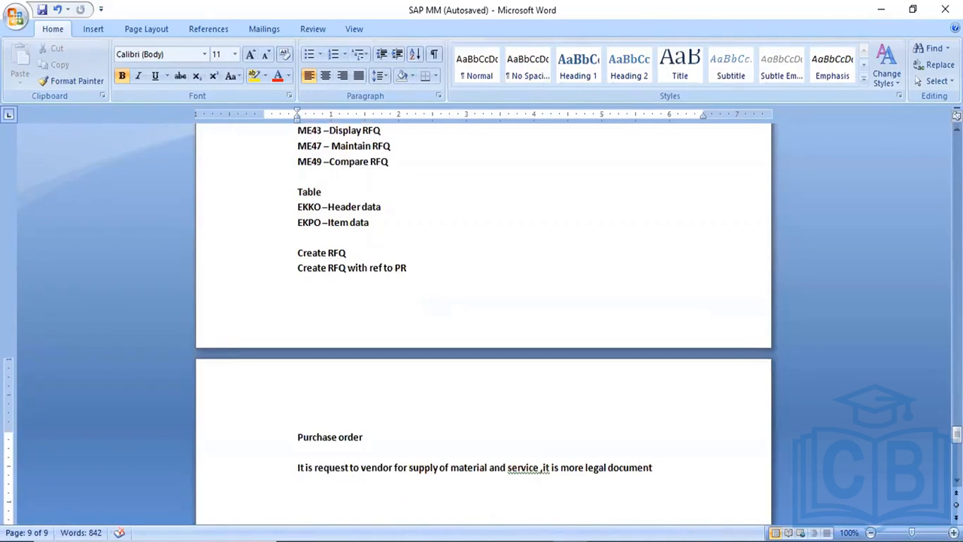
Add the heading "Control functions" with the numbered lines "1.Doc type", "2.Account assignment" and "3.Item cat" below the purchase order definition
text(Control functions)
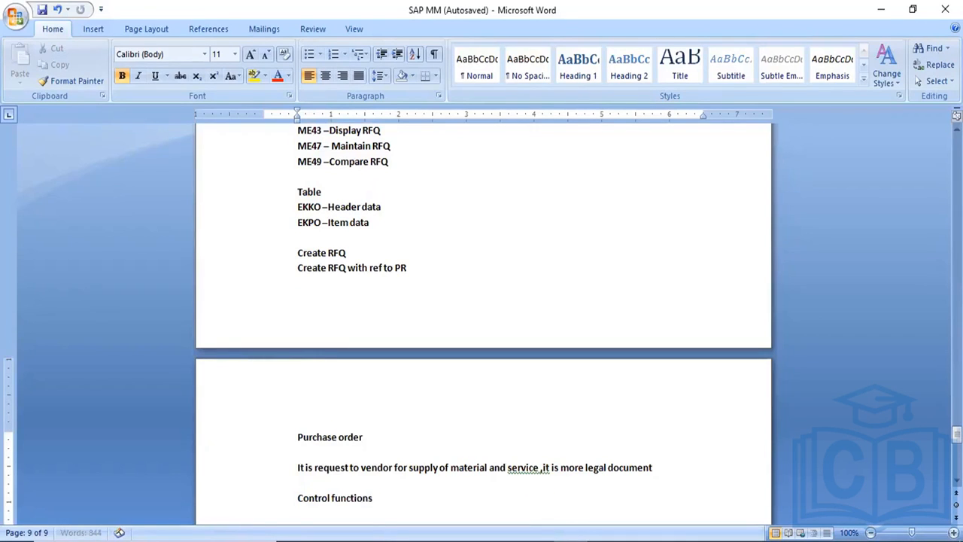
key(Return)
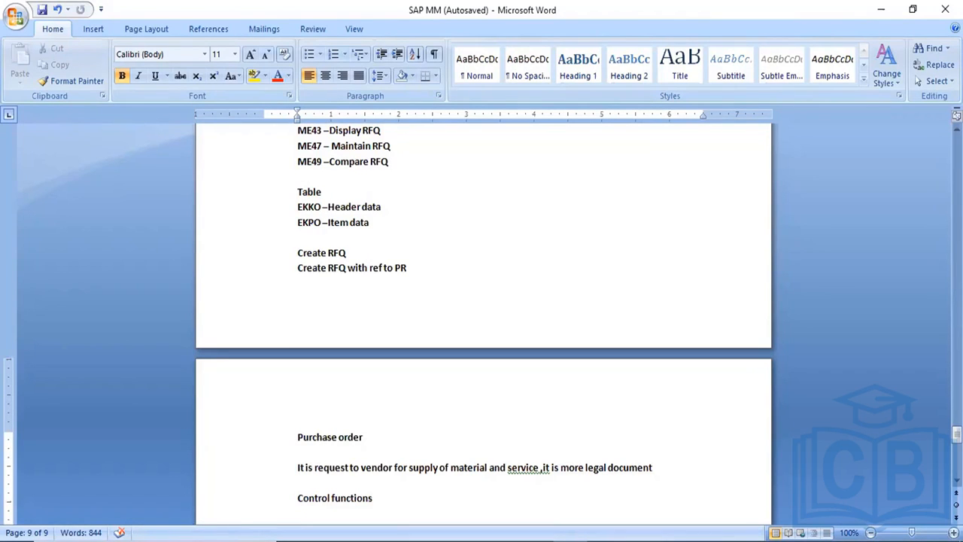
scroll(484, 324, down, 1)
text(1.Doc type)
key(Return)
text(2.)
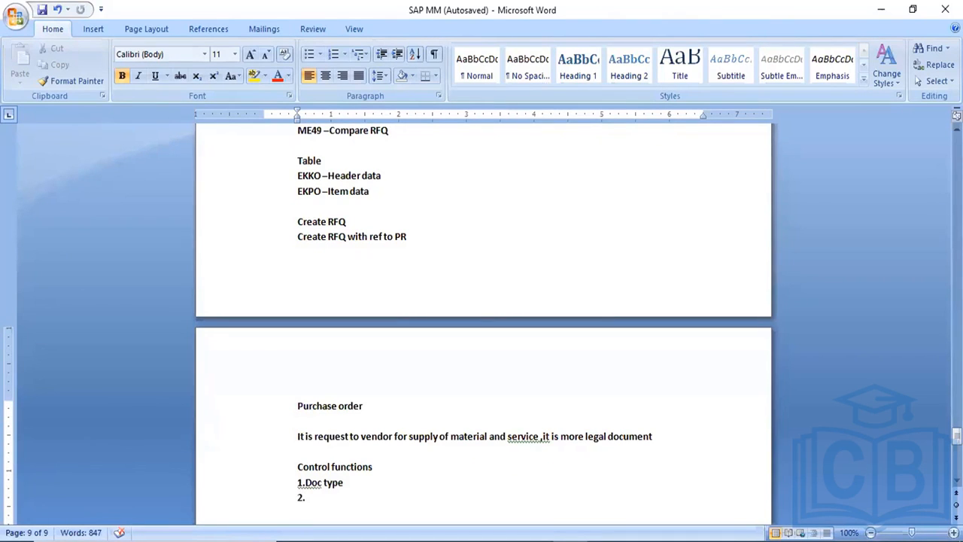
text(Account assi)
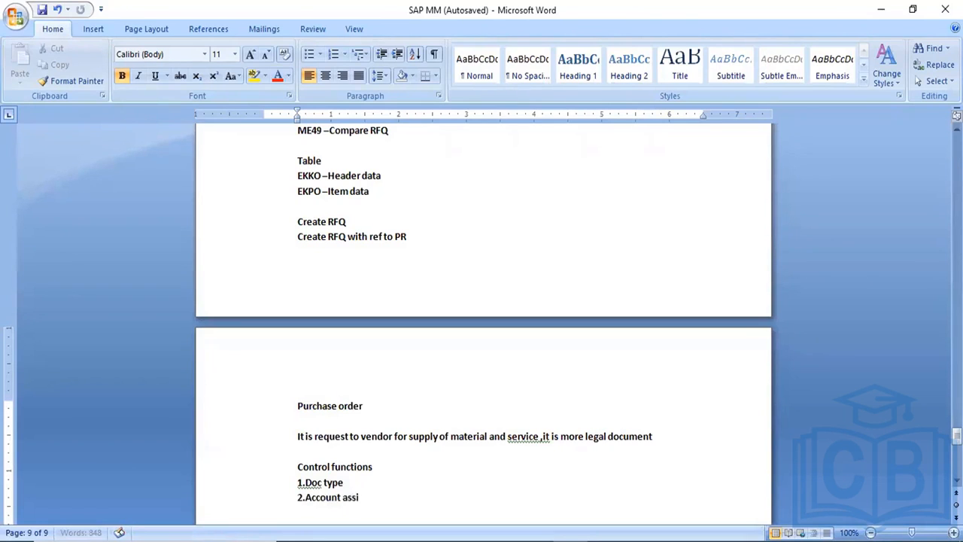
text(gnment)
key(Return)
text(3.)
text(Ite,)
key(BackSpace)
text(m cat)
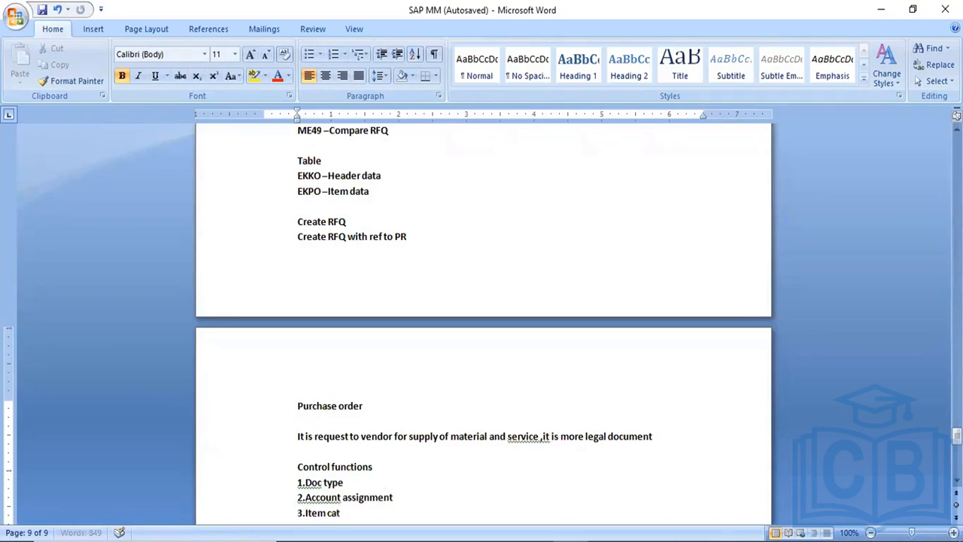
key(Return)
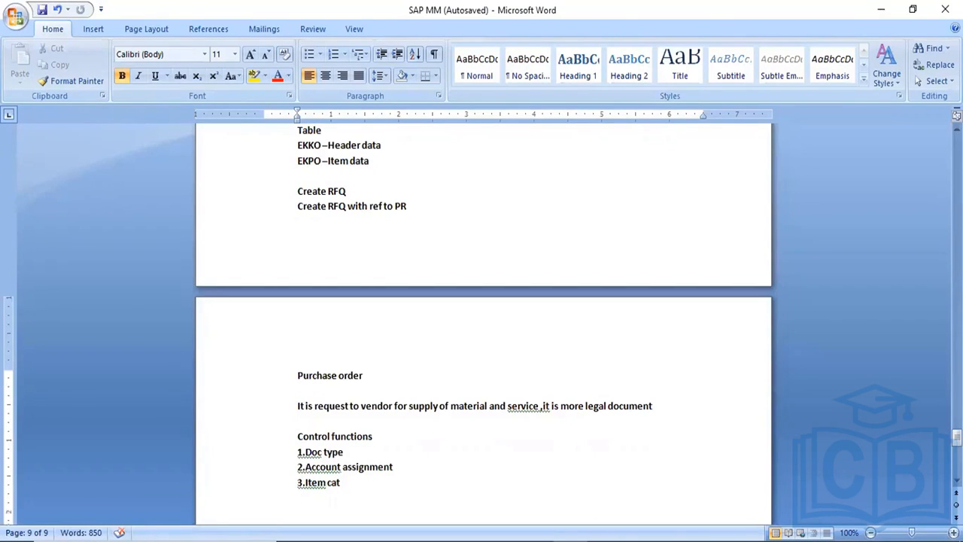
Extend the Doc type line with a dash and the description "Procurmenet type ,Number ranges"
text(Procurmenet t)
key(BackSpace)
key(BackSpace)
text(t type ,Num)
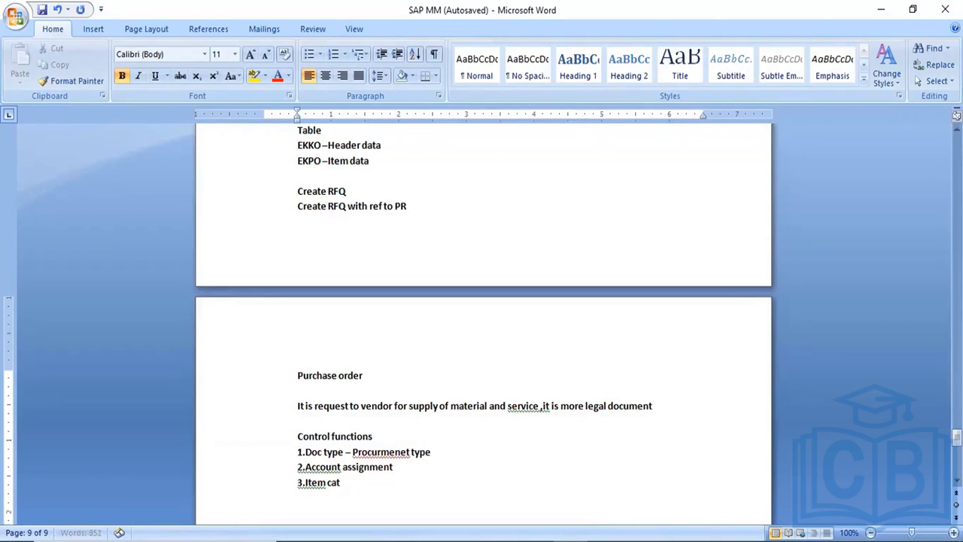
text(ber rnages)
key(BackSpace)
key(BackSpace)
key(BackSpace)
key(BackSpace)
key(BackSpace)
text(anges)
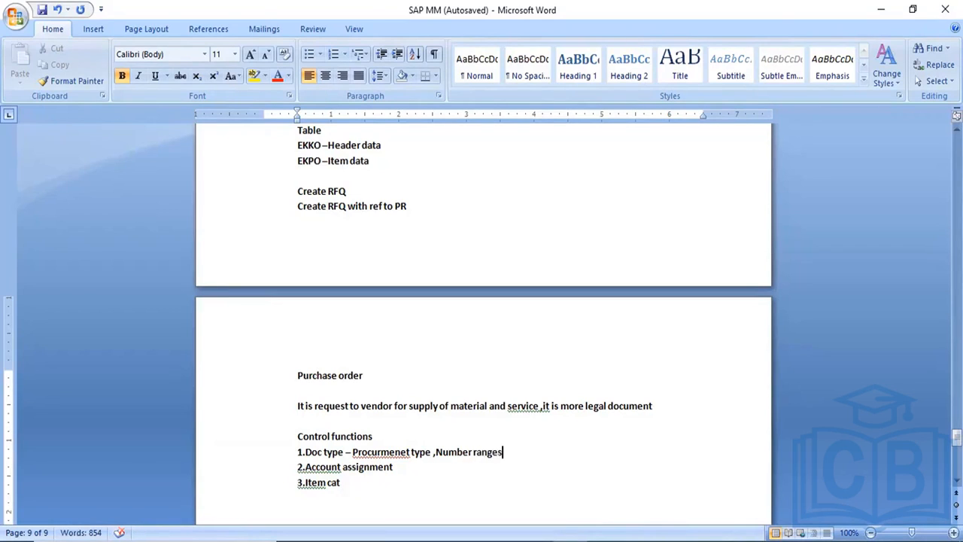
Append ",Field selection" to the end of the Doc type description
click(374, 452)
drag(374, 452, 421, 447)
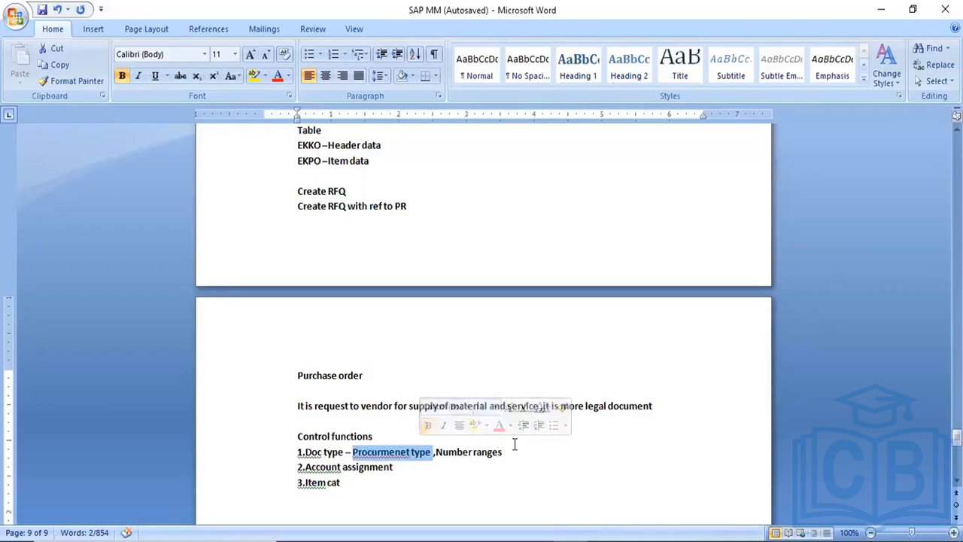
drag(503, 451, 445, 456)
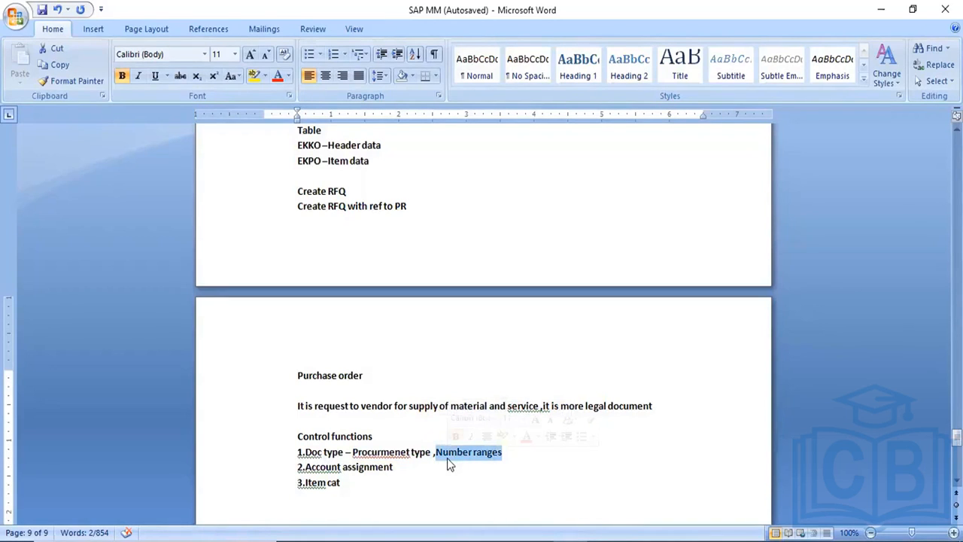
click(513, 452)
text(,)
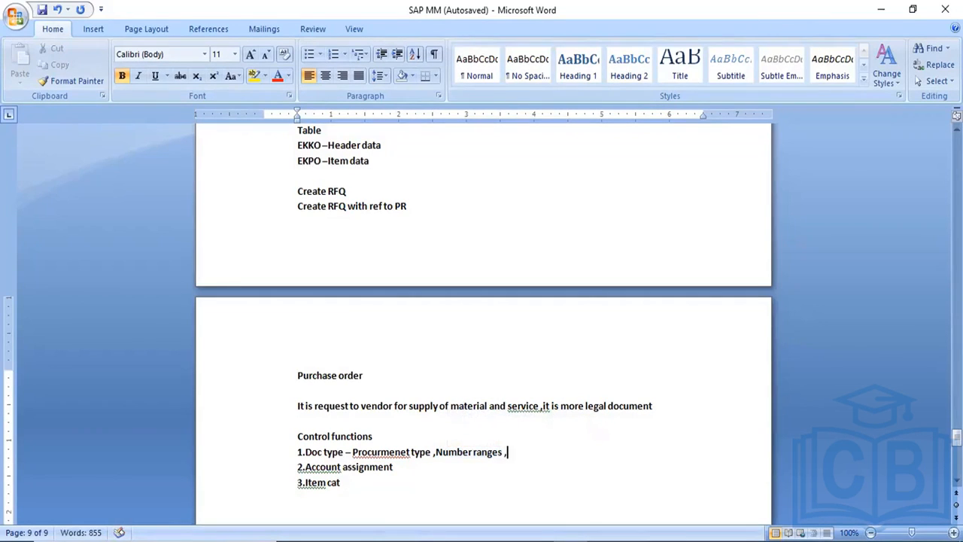
text(Field selection)
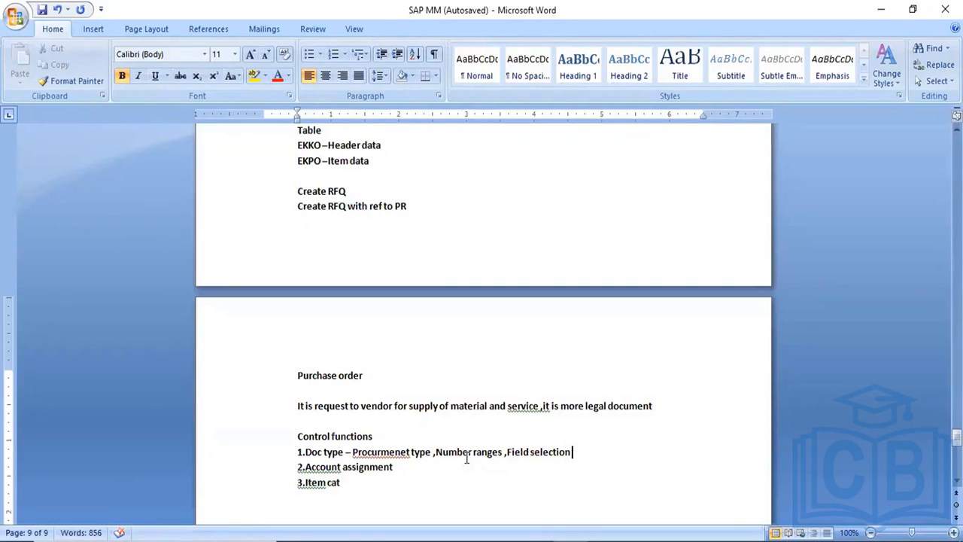
Describe Account assignment as "Procurement can be assignment to the particular account" and correct the misspelled words in the Doc type and Account assignment lines
click(396, 466)
text(-)
text(Pro)
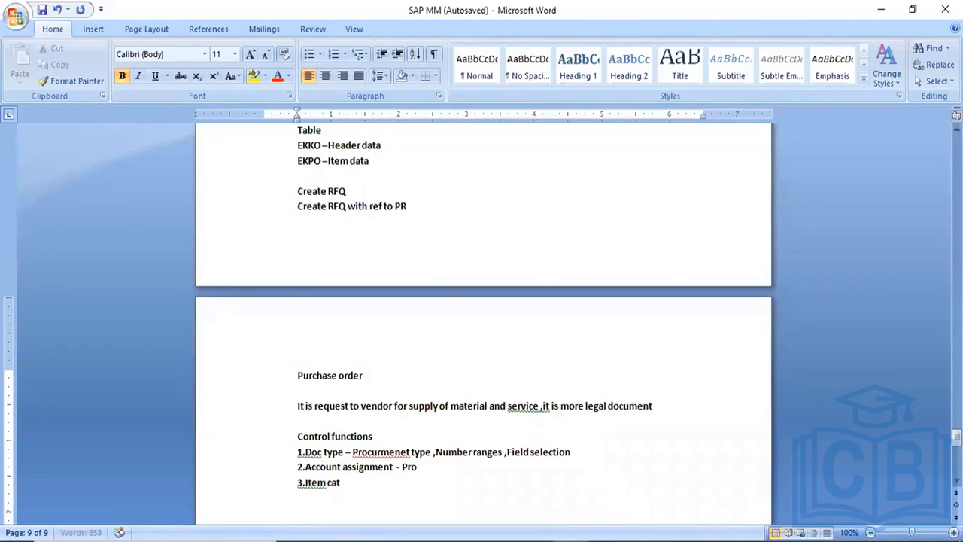
text(curmenet can)
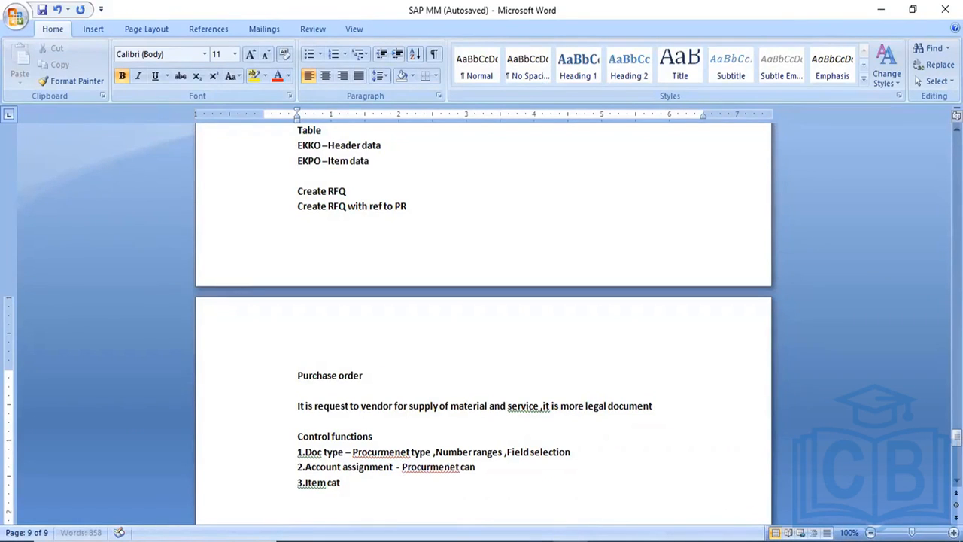
text( be assignement to the)
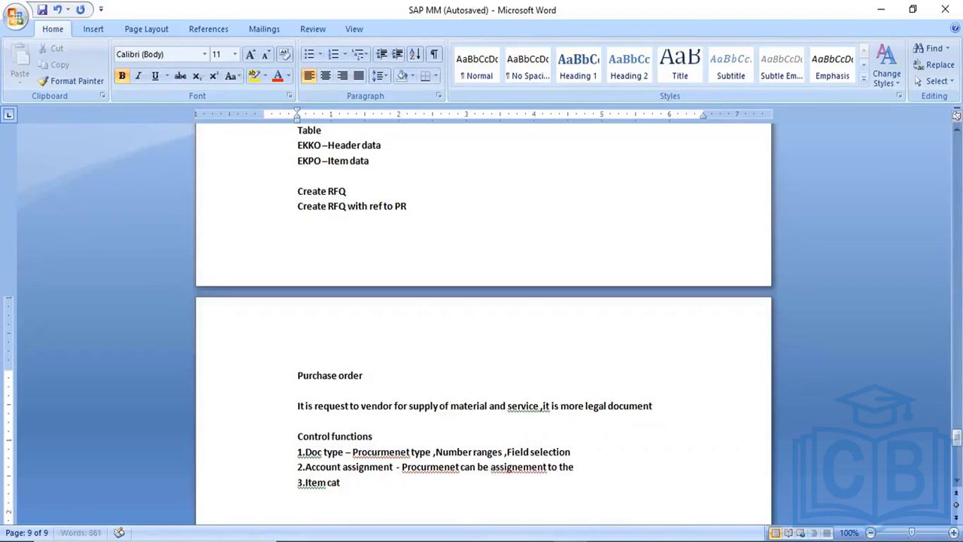
text( particular account)
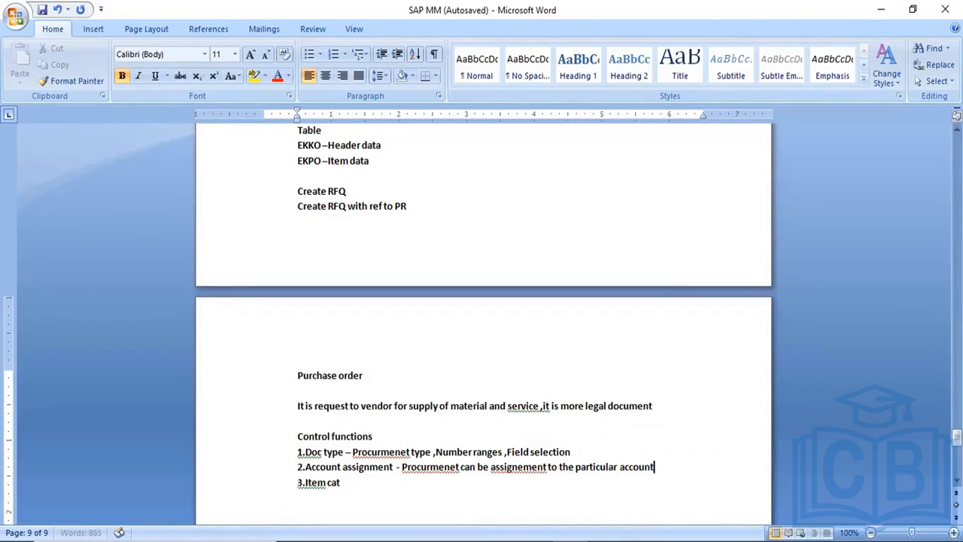
right_click(410, 467)
click(503, 268)
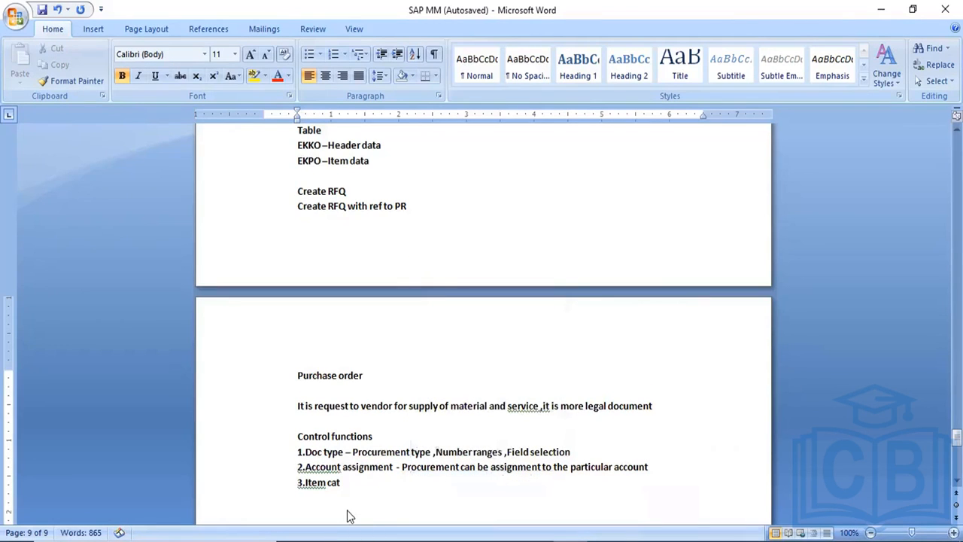
Describe Item cat as "type of procurement – Subcon,consign,thridparty,service etc" and save the document
text(- )
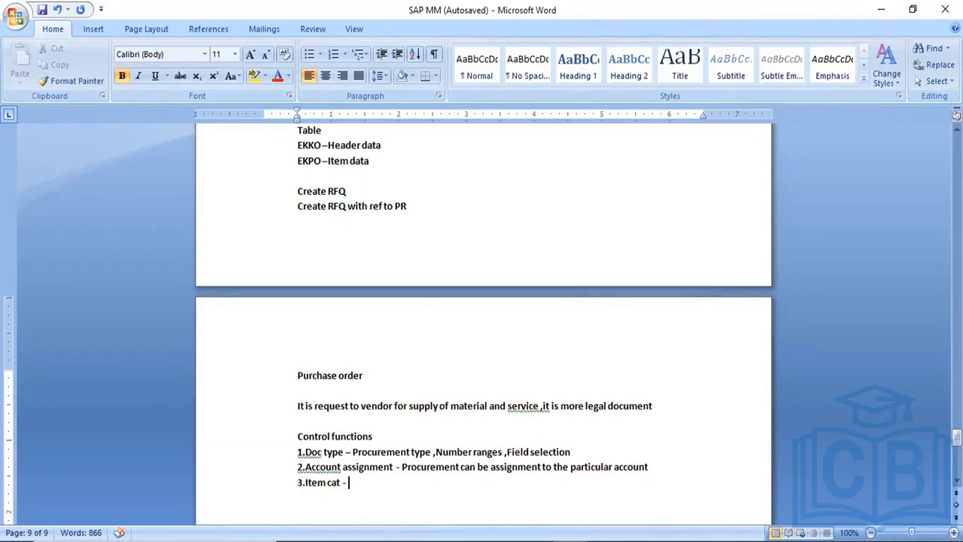
text(type of procurement)
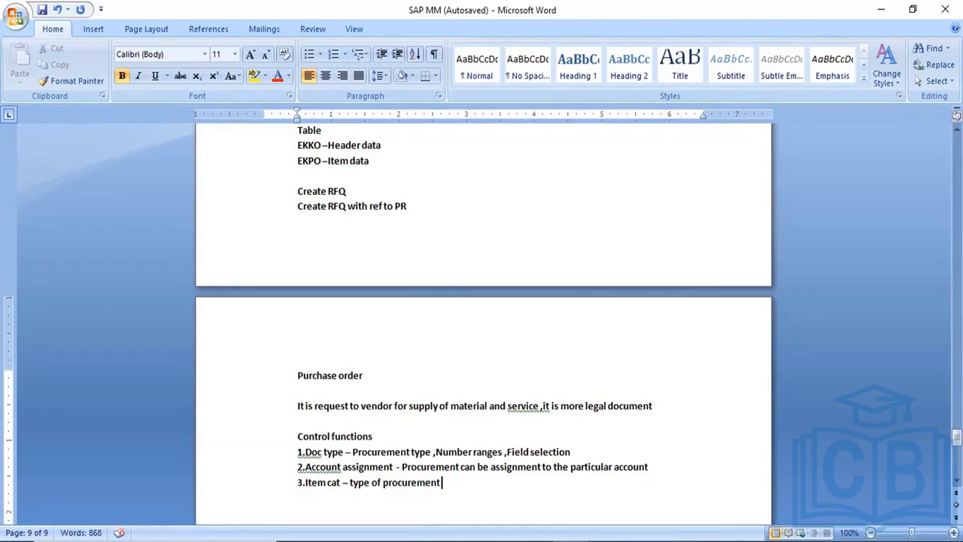
text(-)
text( S)
text(ubcon)
text(,c)
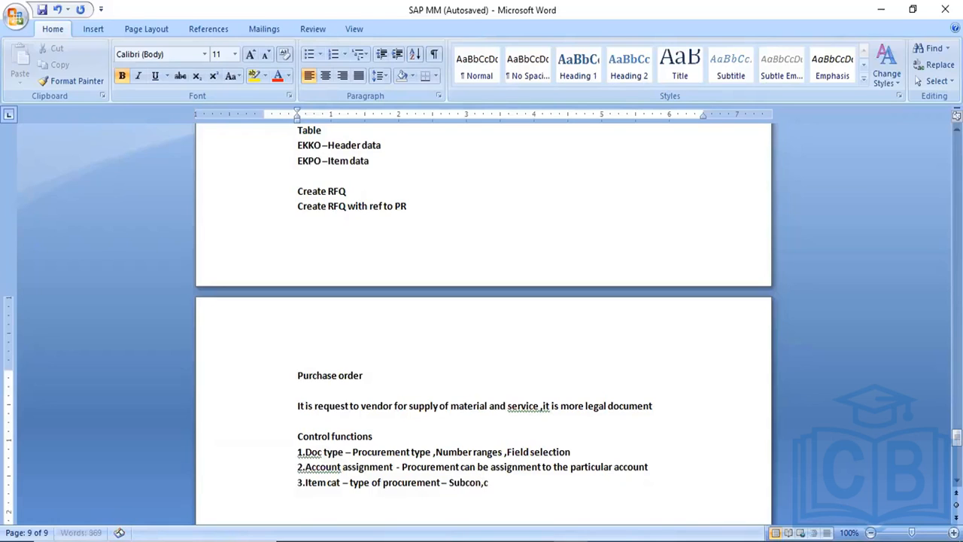
text(onsign,thridparty,service etc)
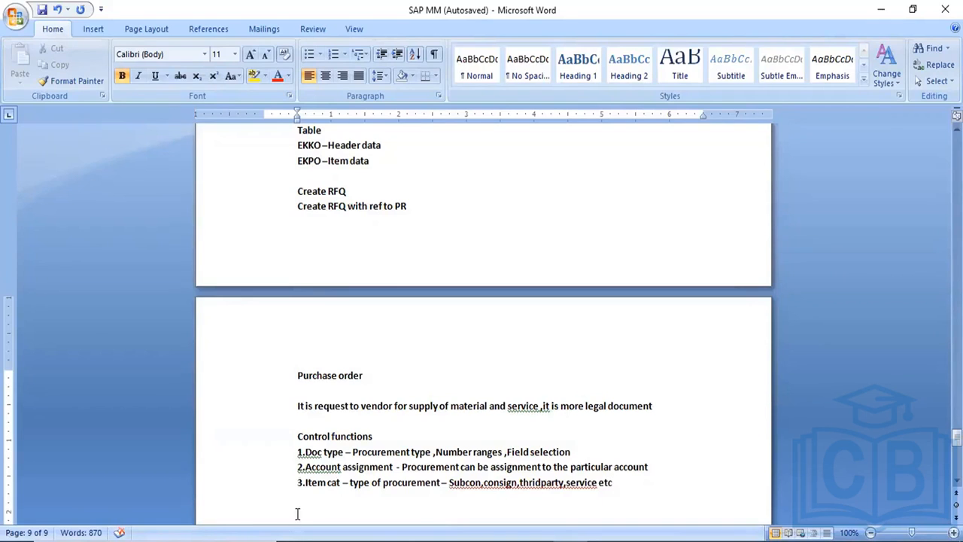
click(45, 10)
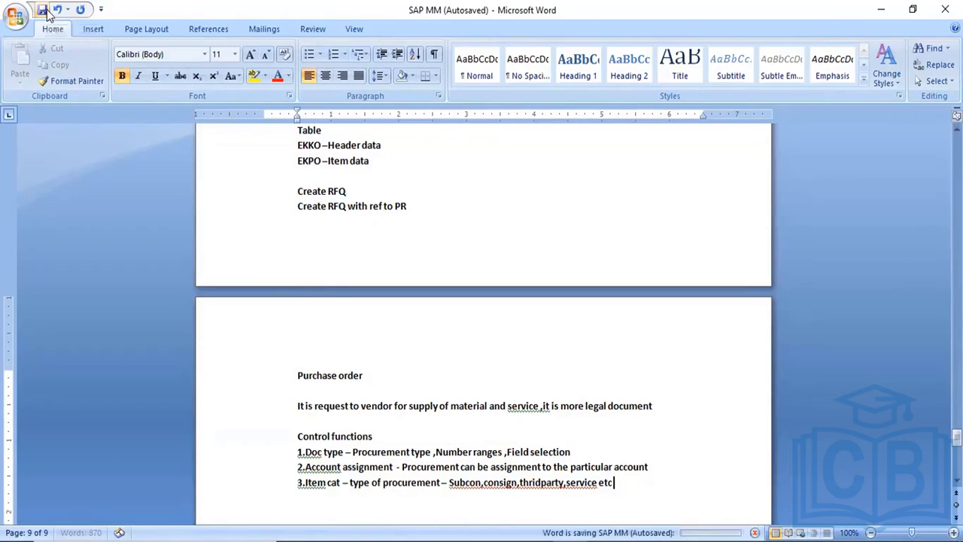
Below the control functions, leave a blank line and start a list with "1.Define document type" and "2.Define number ranges"
key(Return)
key(Return)
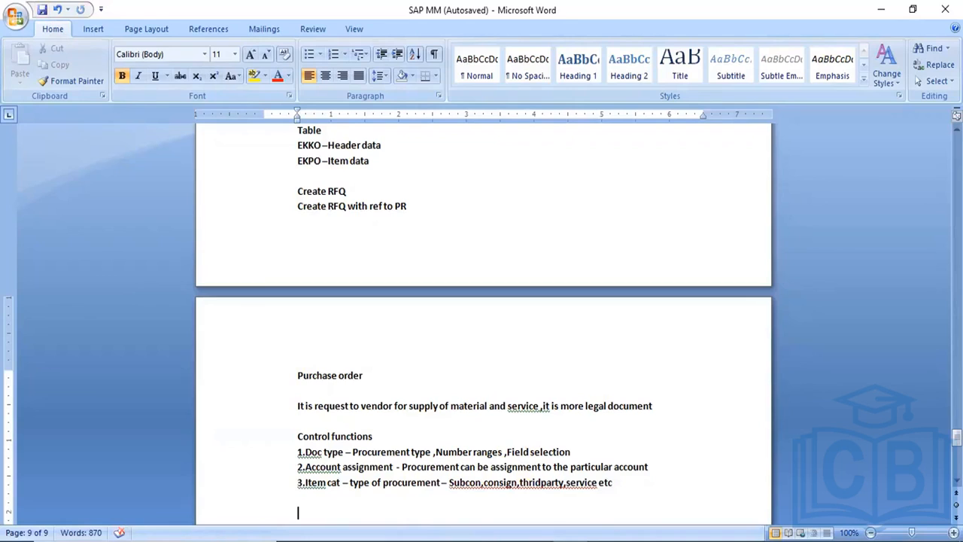
text(1.Define doc)
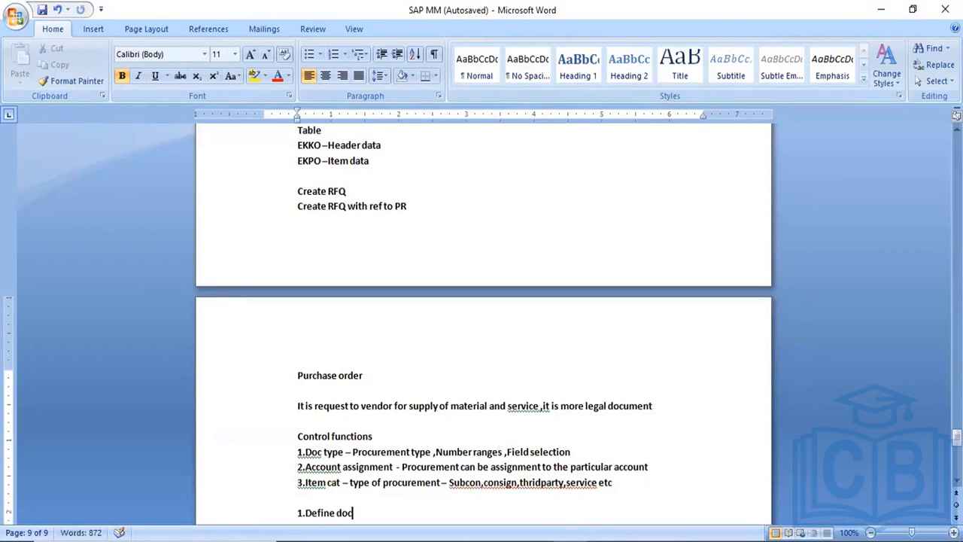
text(ument type)
key(Return)
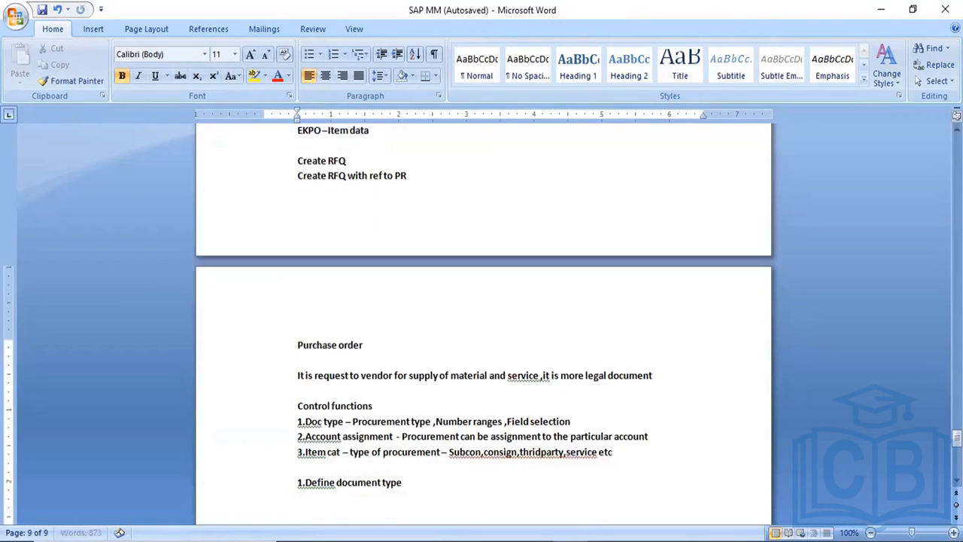
text(2.Define number ranges)
key(Return)
Continue the list with "3.Assign number ranges to doc type" and "4.Define screen layout"
text(3.A)
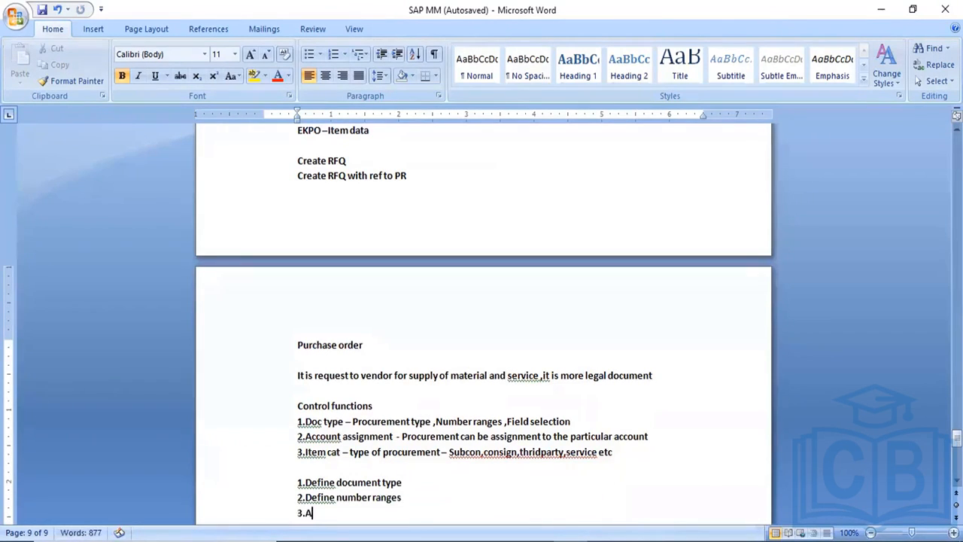
text(ssign number ranges to doc )
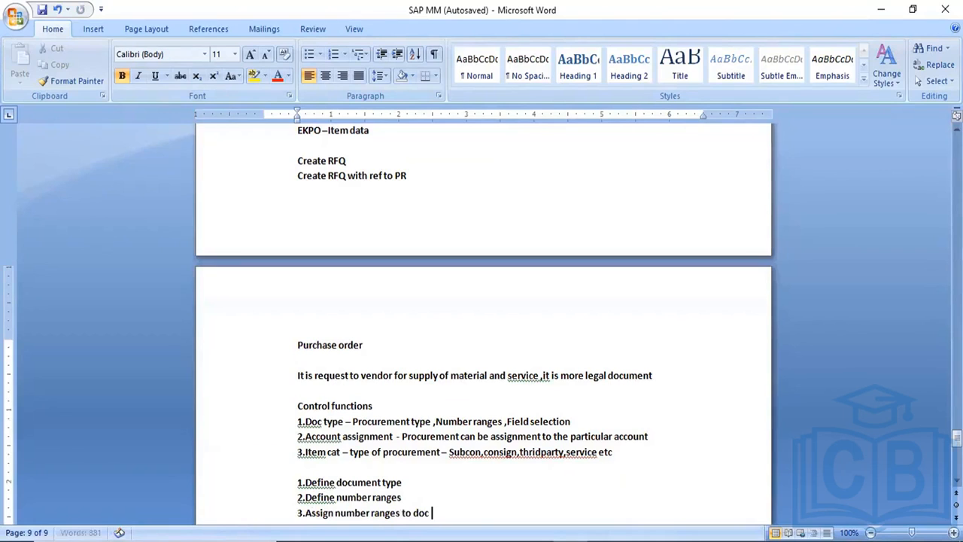
text(type)
key(Return)
text(4.Defi)
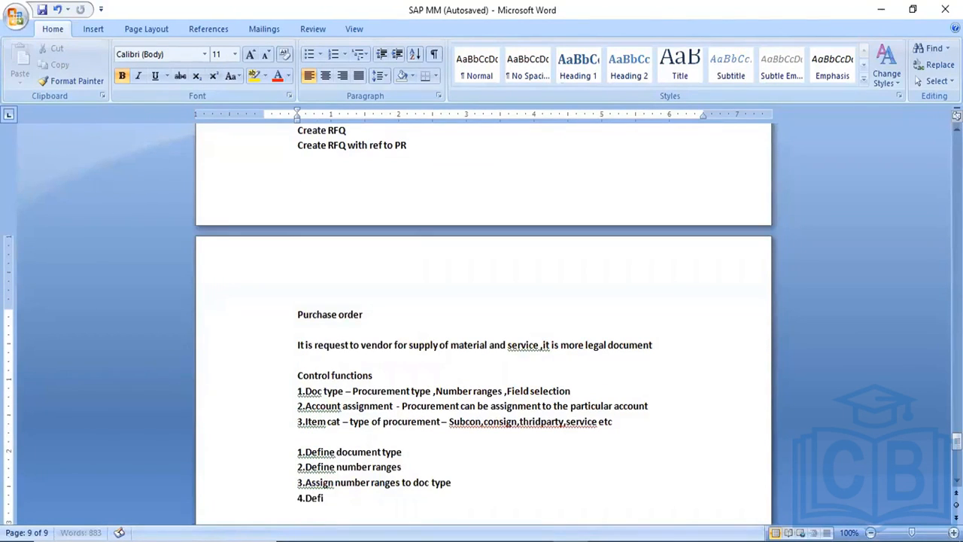
text(ne screen layout)
key(Return)
Continue the configuration list with "5.Assign screen layout to doc type" and "6.Text"
text(assign)
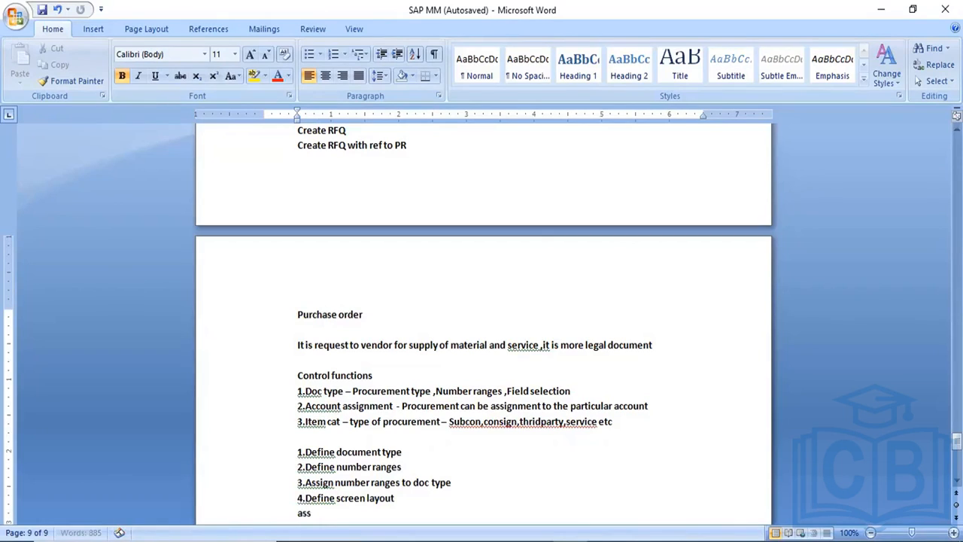
key(BackSpace)
key(BackSpace)
key(BackSpace)
key(BackSpace)
key(BackSpace)
key(BackSpace)
text(5.Assign screen layout tp)
key(BackSpace)
key(BackSpace)
text(o doc)
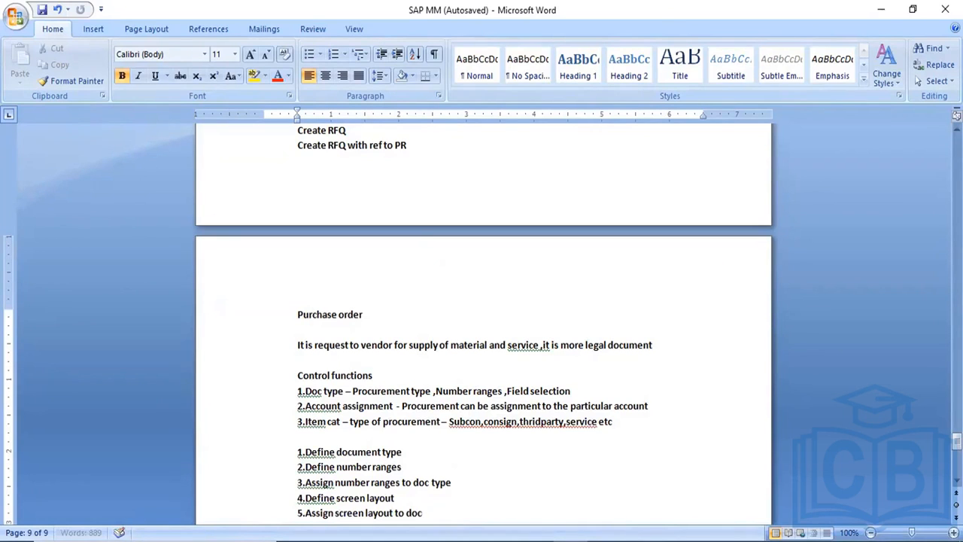
text( type)
key(Return)
text(6.Text)
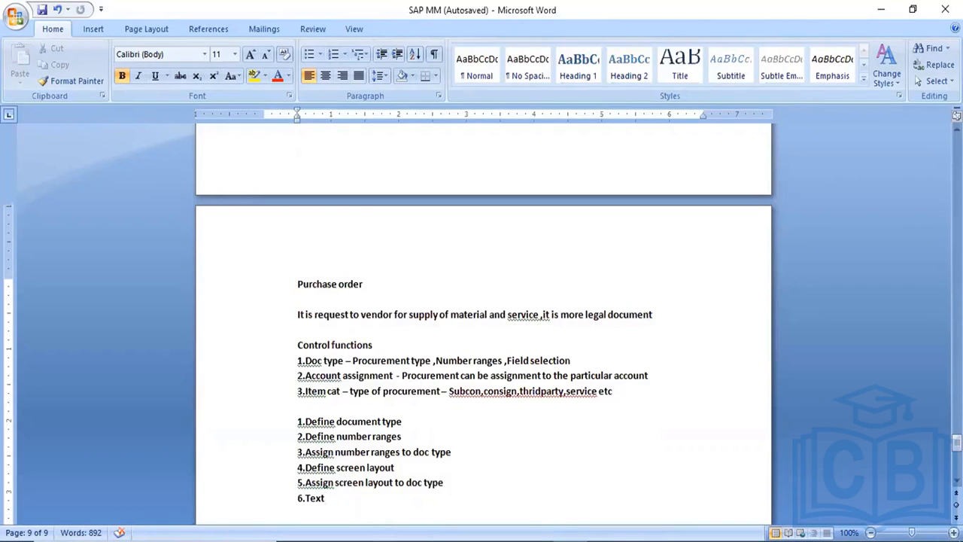
Below the list, leave a blank line and write the path "SPRO –REFIMG – MM –PURCHSING –DEFINE PURCHASE ORDER – 1,2,3,4,5,6"
key(Return)
key(Return)
text(SPRO)
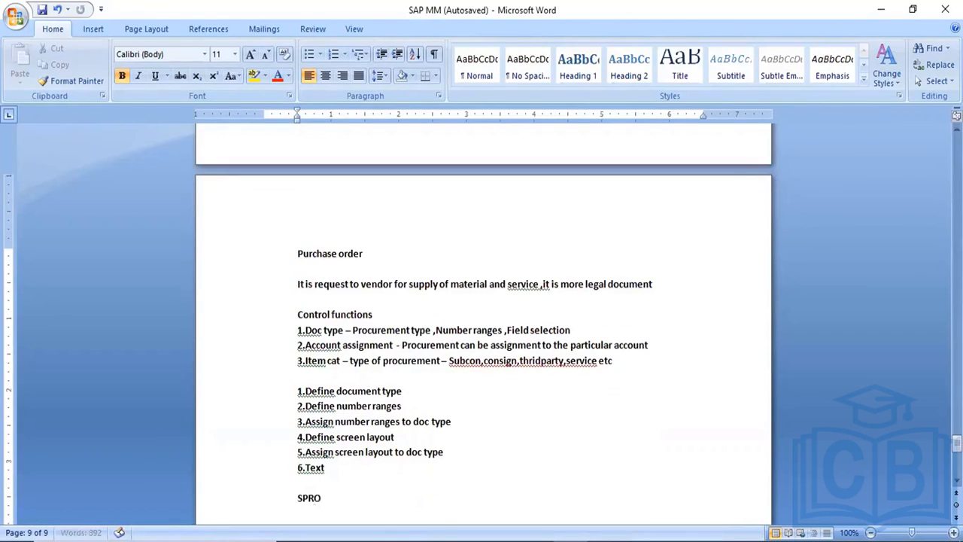
text( -REFIMG - MM)
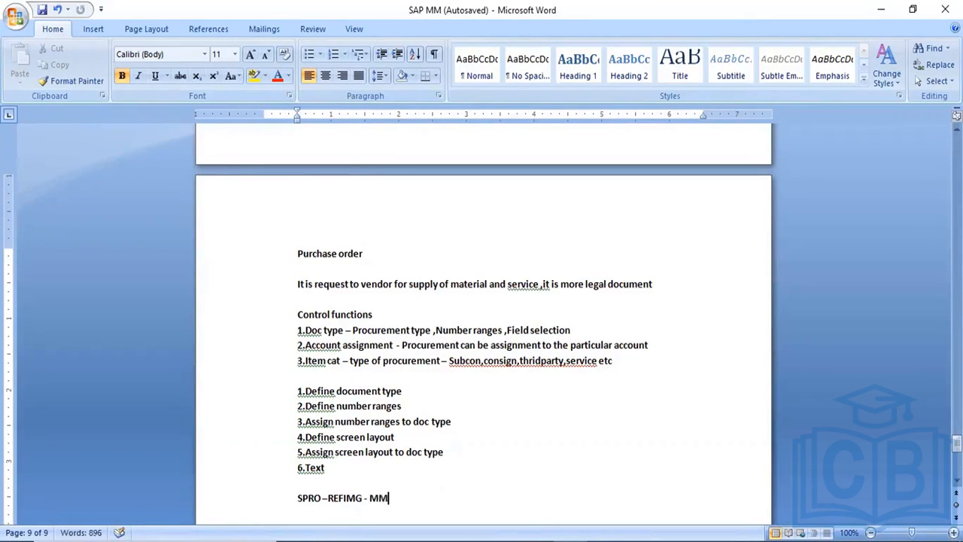
text( -P)
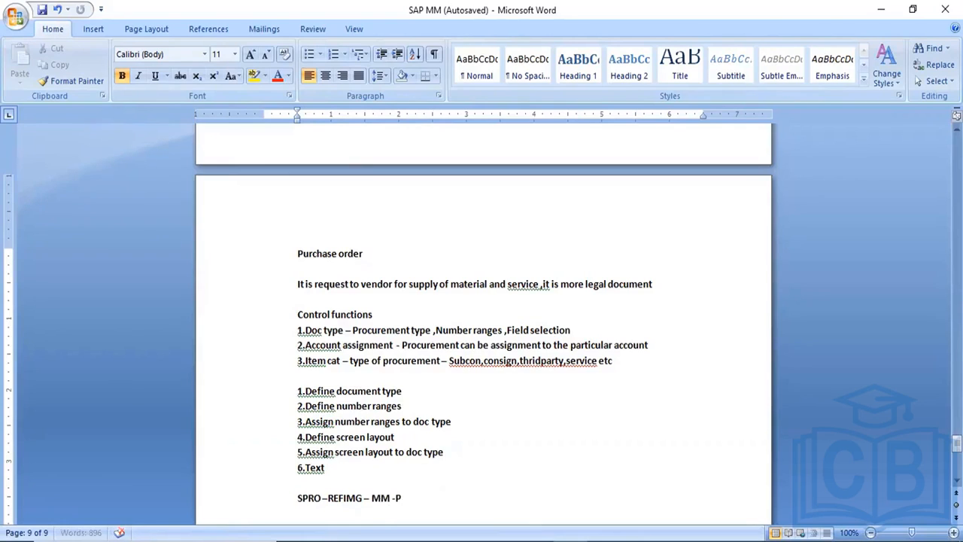
text(URCHSING -DEFI)
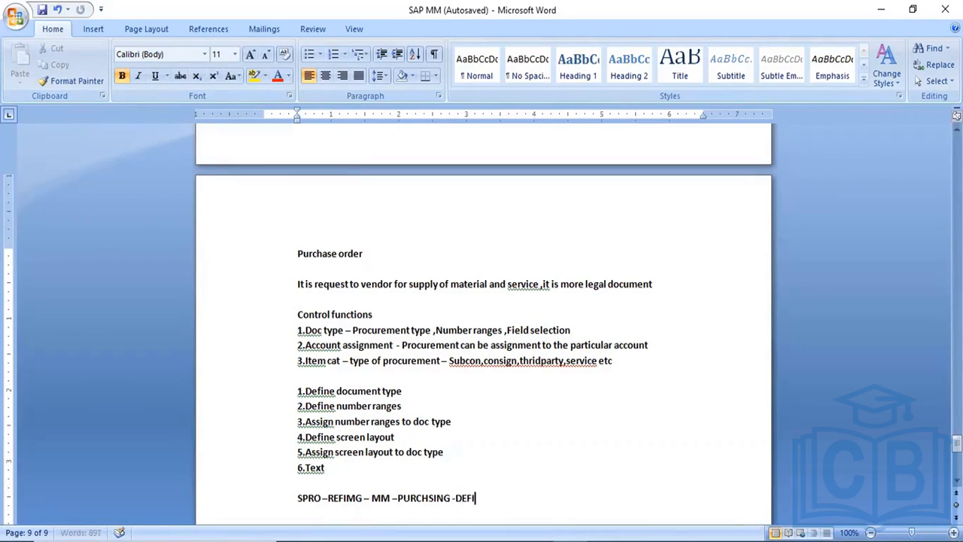
text(NE PURCHASE ORDER)
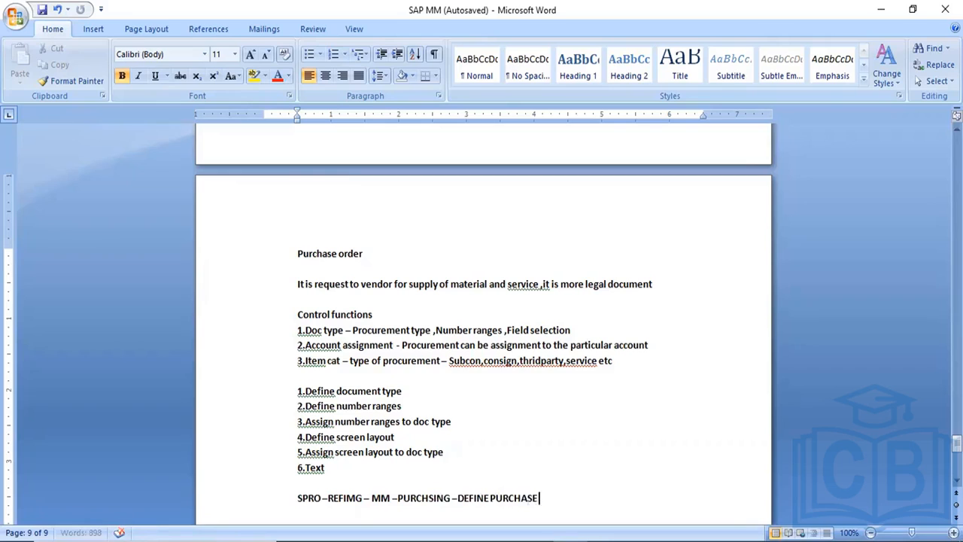
text( -)
text( 1,2,3,)
text(4,5,6)
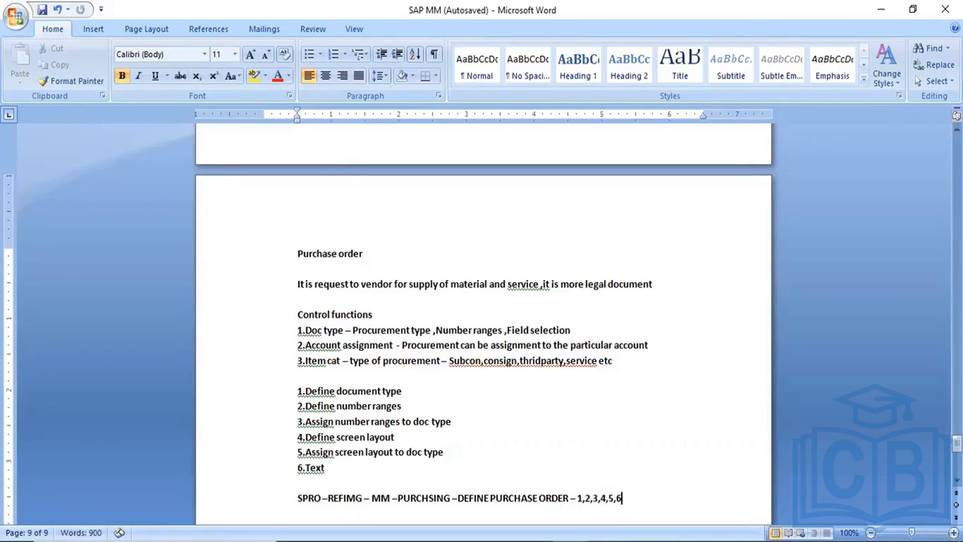
Leave a blank line below the path and start the transaction codes with "ME21N – Create Purchase order"
key(Return)
key(Return)
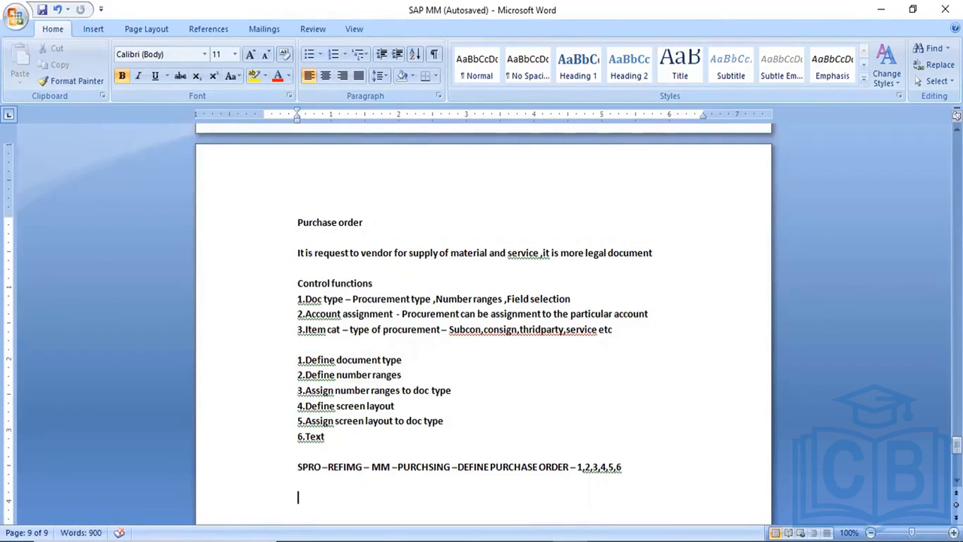
text(ME21N - Cr)
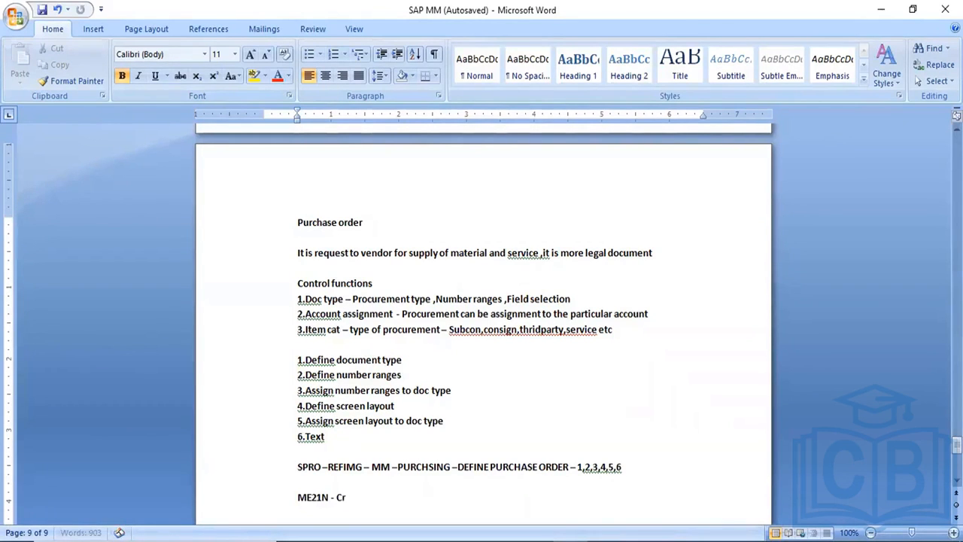
text(eate Purchase)
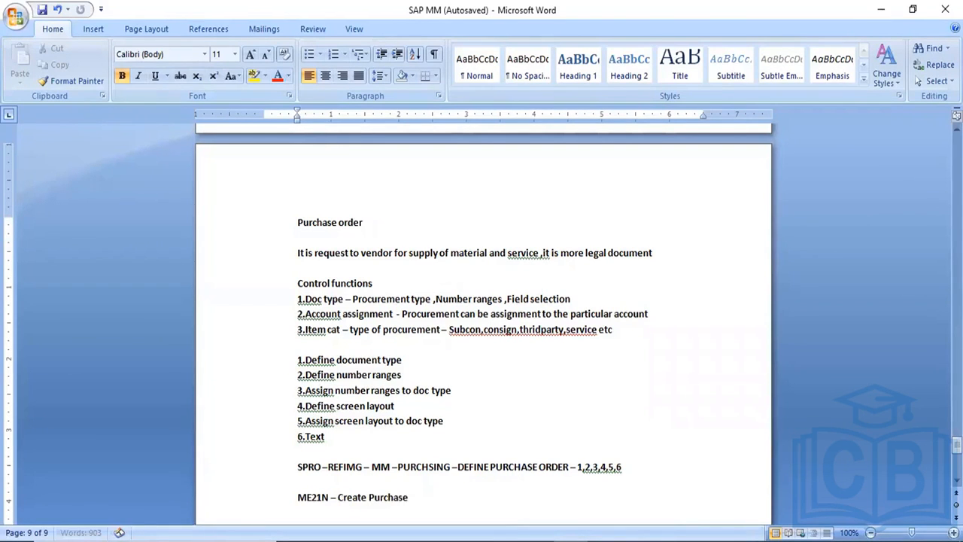
text( order)
key(Return)
Add the transaction code line "ME22N –Change Purchase order"
text(ME22N)
text( -C)
text(hange )
text(Purc)
text(has)
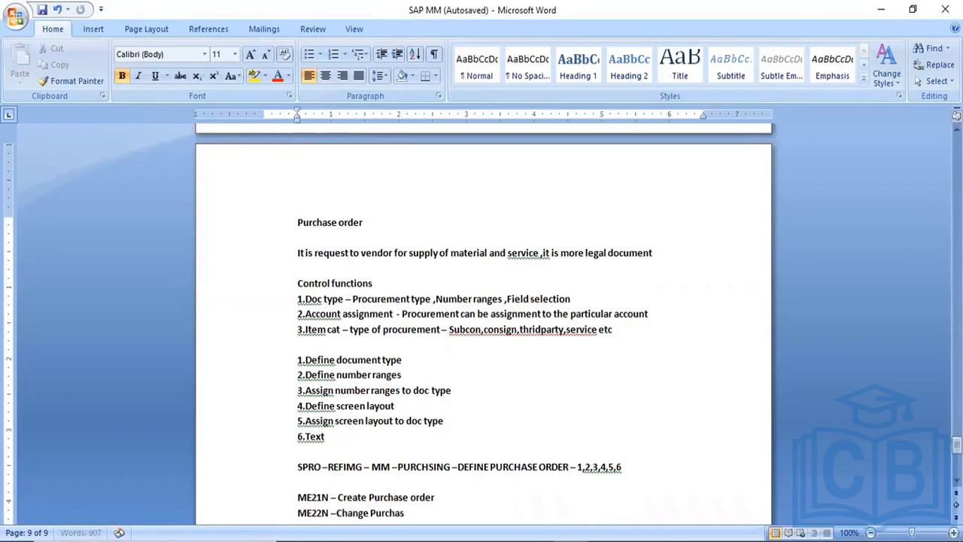
text(e order)
key(Return)
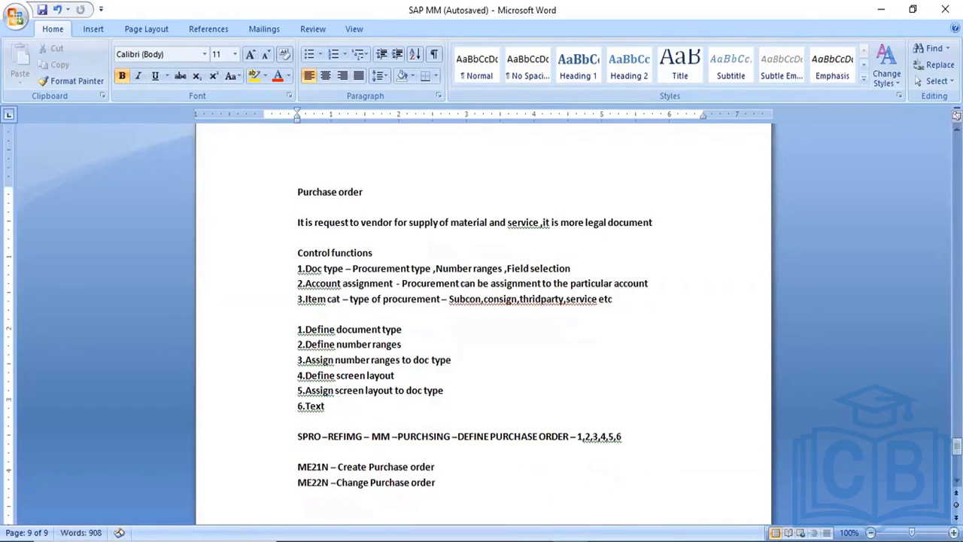
Add the transaction code line "ME23N –Display Purchase order"
text(ME23N -)
text(Display Purcahse)
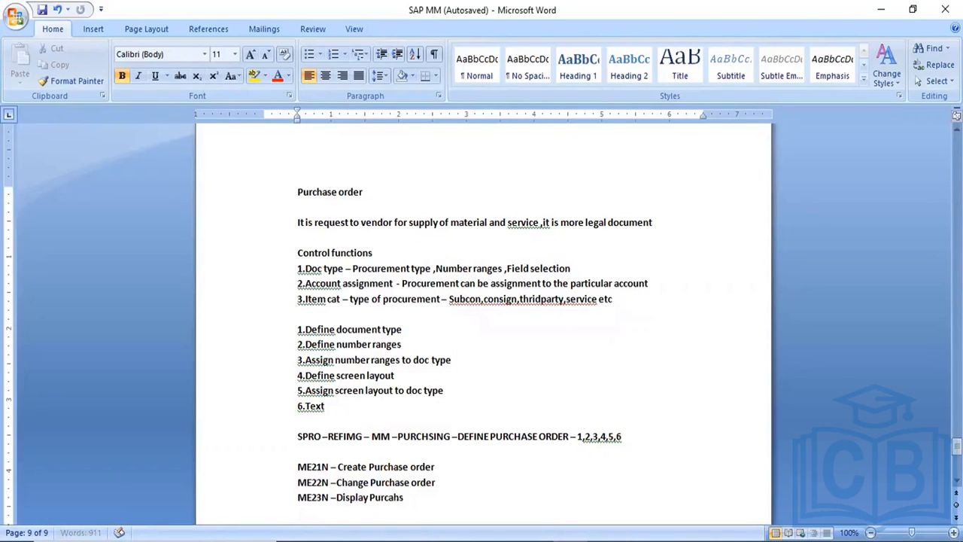
key(BackSpace)
key(BackSpace)
key(BackSpace)
key(BackSpace)
key(BackSpace)
text(chase order)
key(Return)
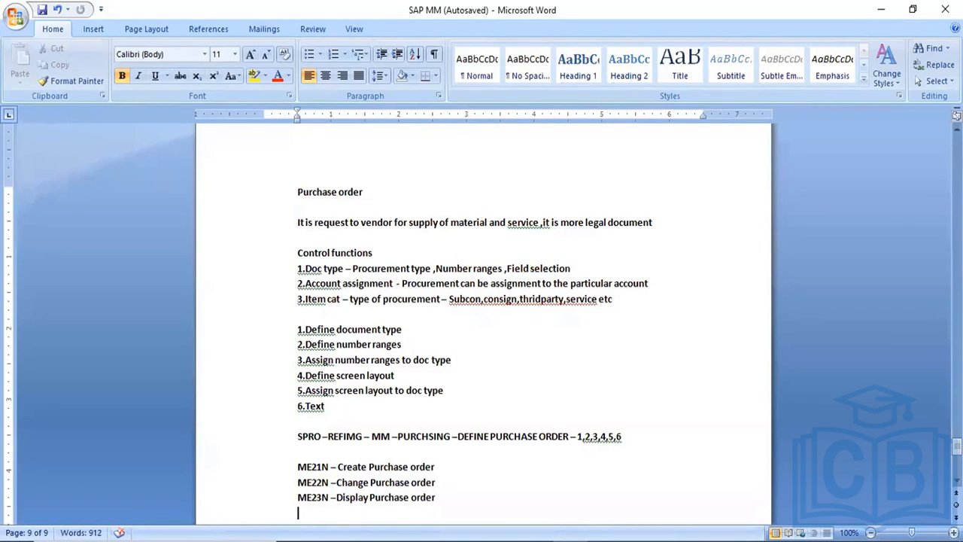
Complete the transaction codes with the lines "ME29N –Release" and "ME2N –Report"
text(ME29N -Release)
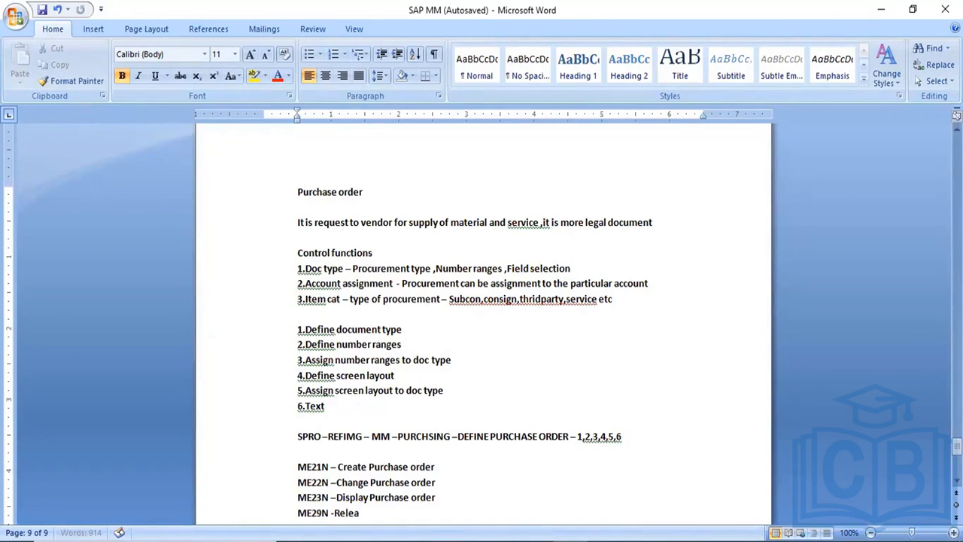
key(Return)
text(ME2N -Report)
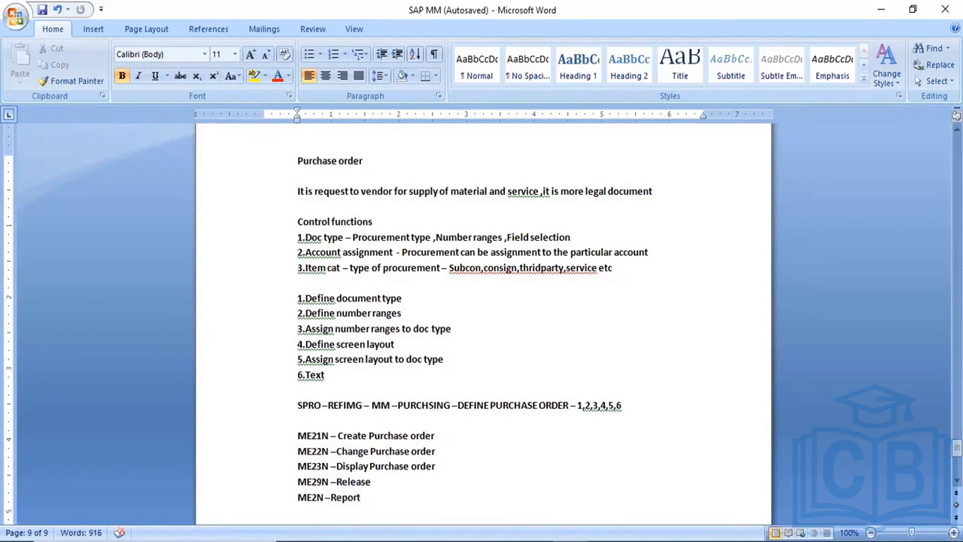
Leave a blank line below the transaction codes and start the table list with "EKKO –Header Data"
key(Return)
key(Return)
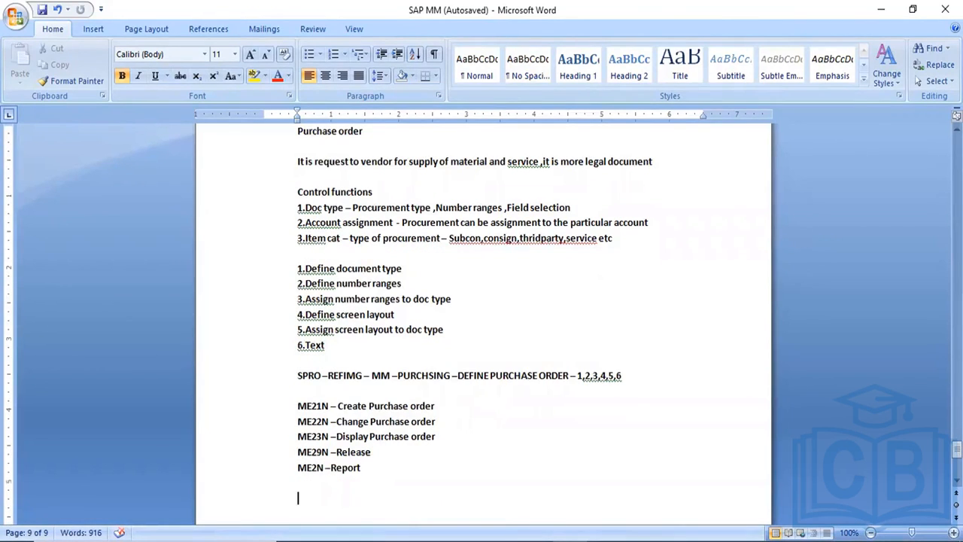
text(EK)
text(-Head)
text(er DAT)
key(BackSpace)
key(BackSpace)
text(ata)
key(Return)
Add the table line "EKPO –Item dat" below the header data entry
text(EKPO)
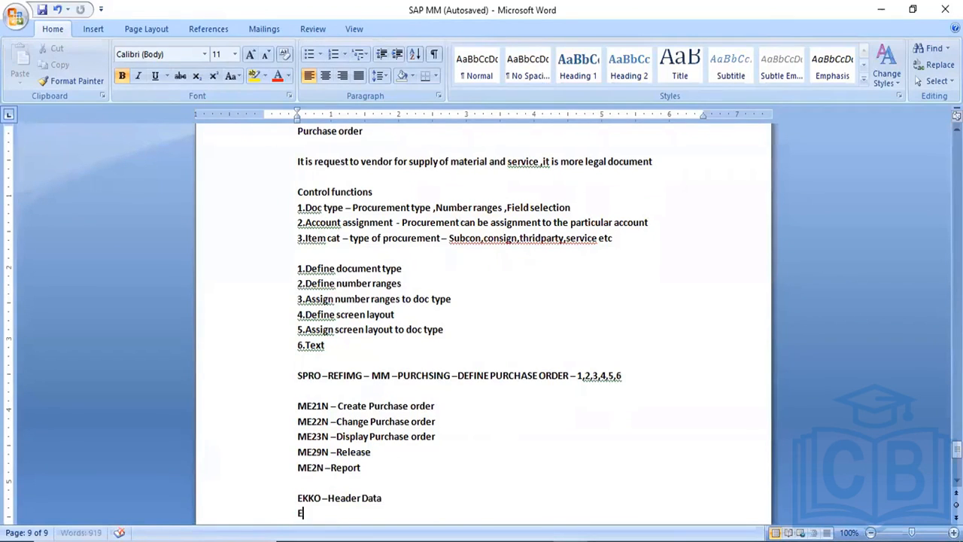
text( -)
text(Item cat)
key(BackSpace)
key(BackSpace)
key(BackSpace)
text(dat )
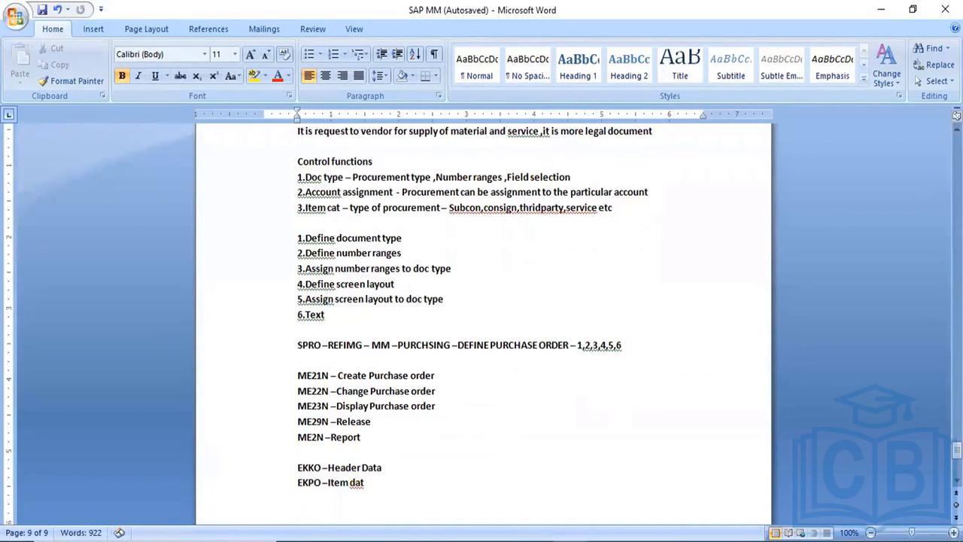
Add the table line "EKET –Delivery date" below the EKPO entry
text(EKET -)
text(Deli)
key(BackSpace)
text(eviry)
key(BackSpace)
key(BackSpace)
key(BackSpace)
key(BackSpace)
key(BackSpace)
key(BackSpace)
key(BackSpace)
text(livery date)
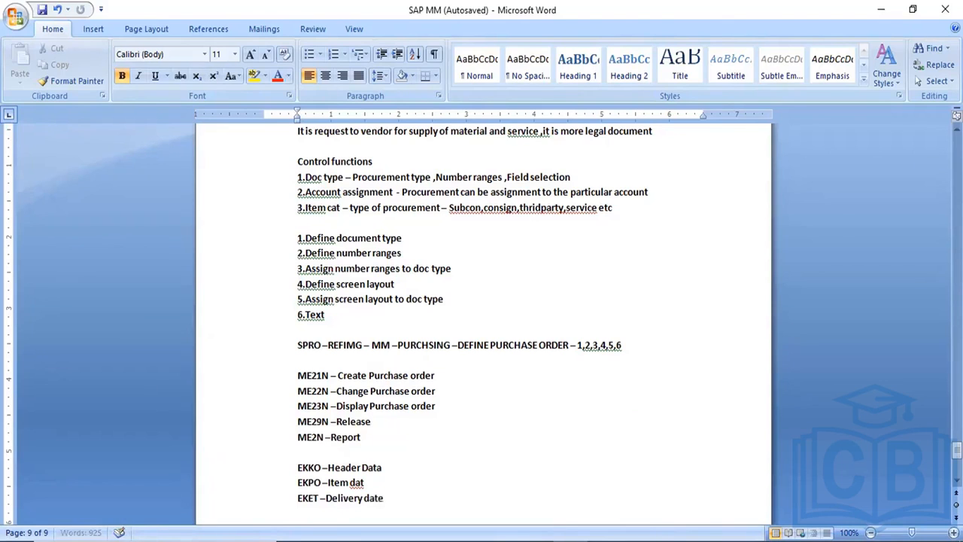
Add the table line "EKKN –Account ass cat" below the EKET entry
key(Return)
text(EKKN -Account ass)
text( ca)
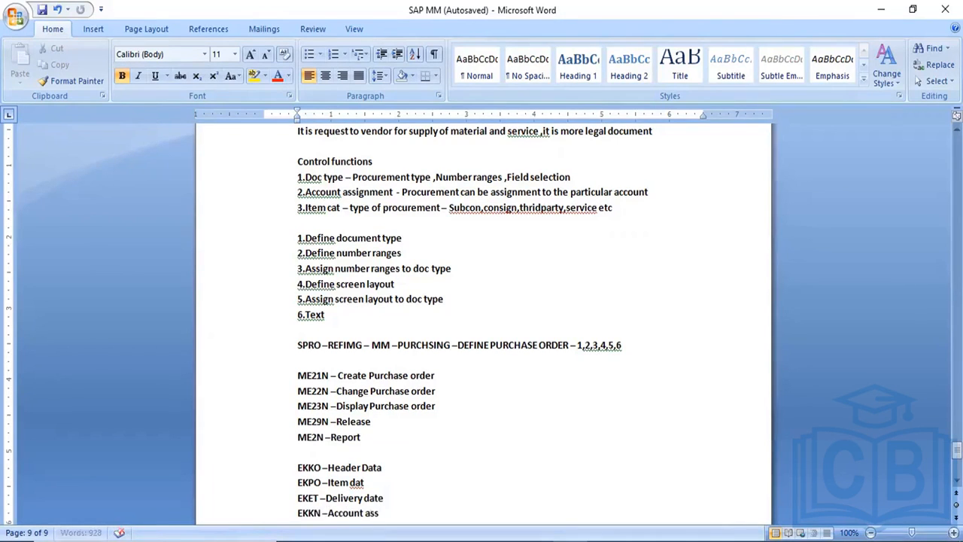
text(t)
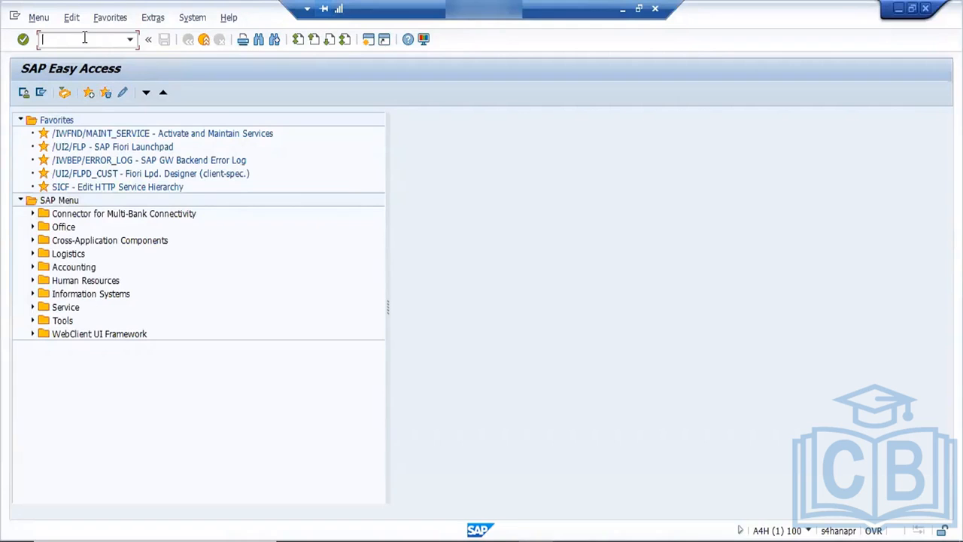
Switch to SAP, run transaction spro and open the SAP Reference IMG
text(spro)
key(Return)
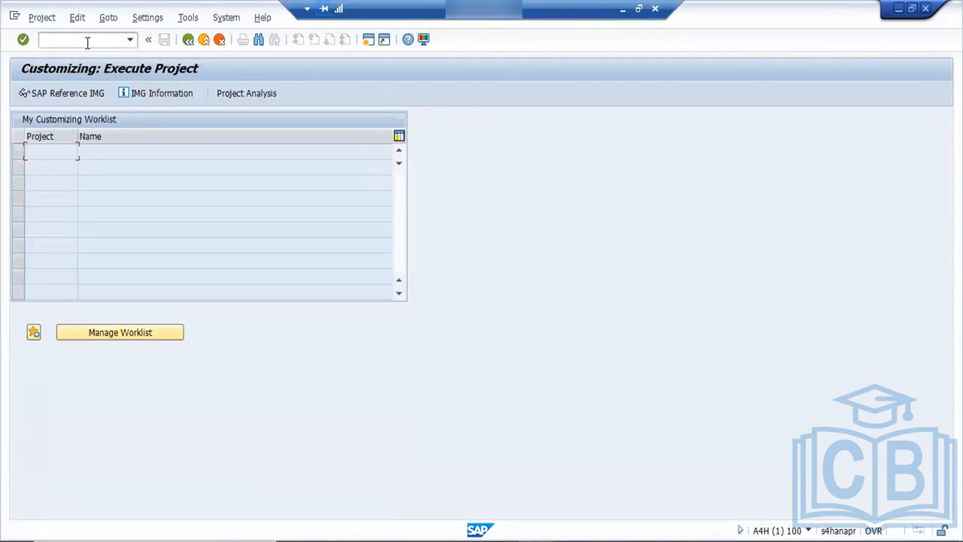
click(72, 97)
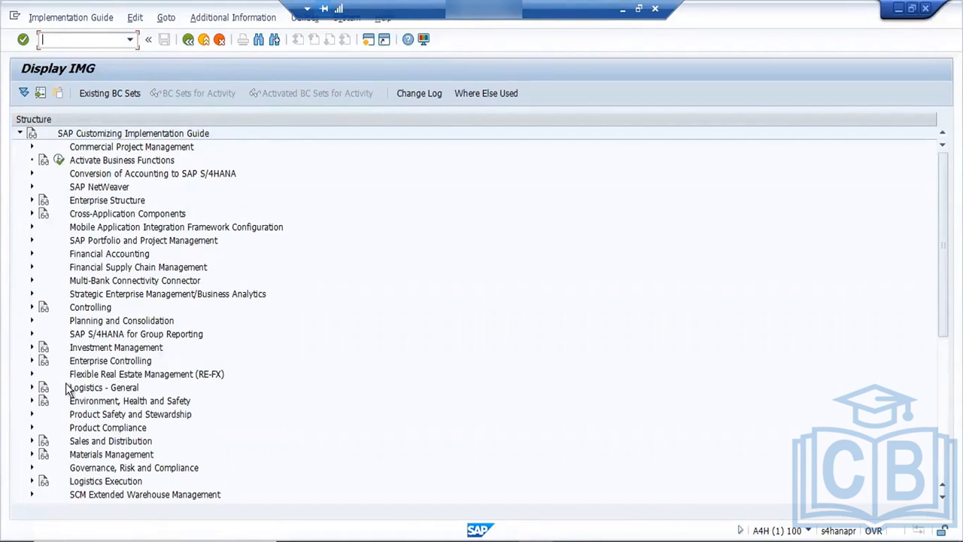
In Materials Management > Purchasing > Purchase Order, open the Define Document Types activity
click(32, 455)
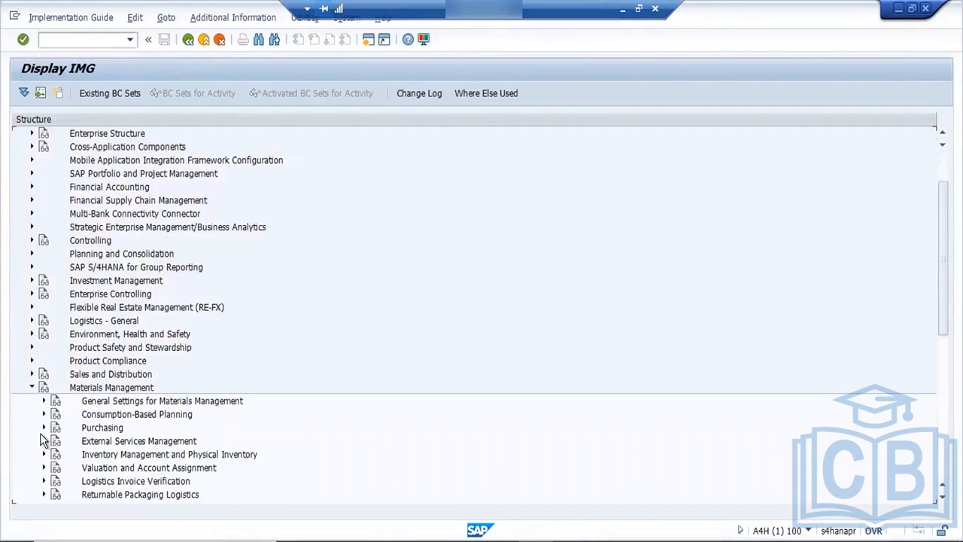
click(44, 427)
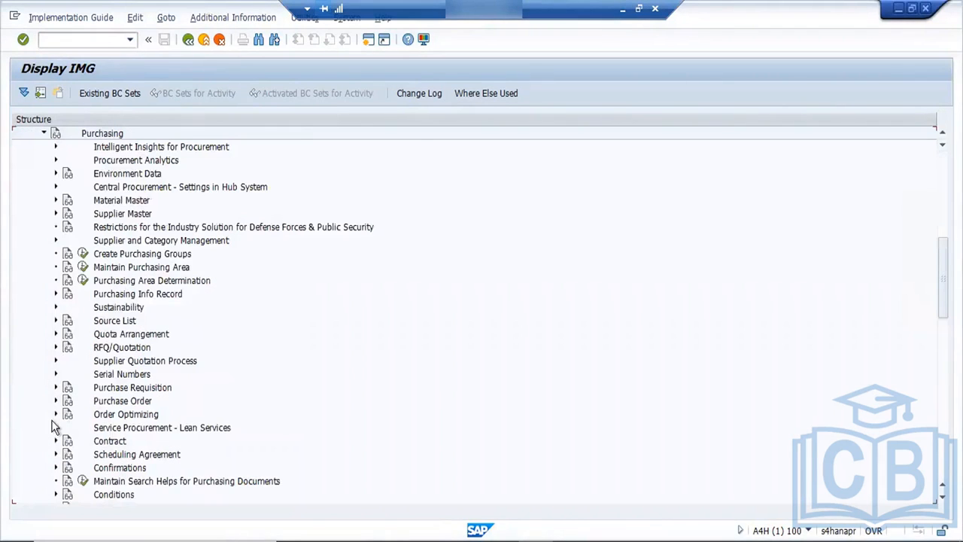
click(54, 401)
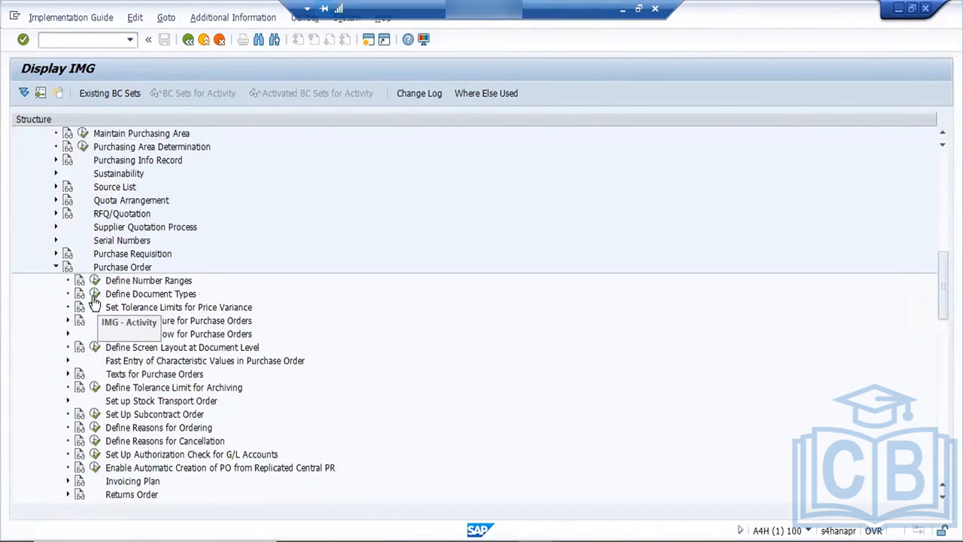
click(94, 294)
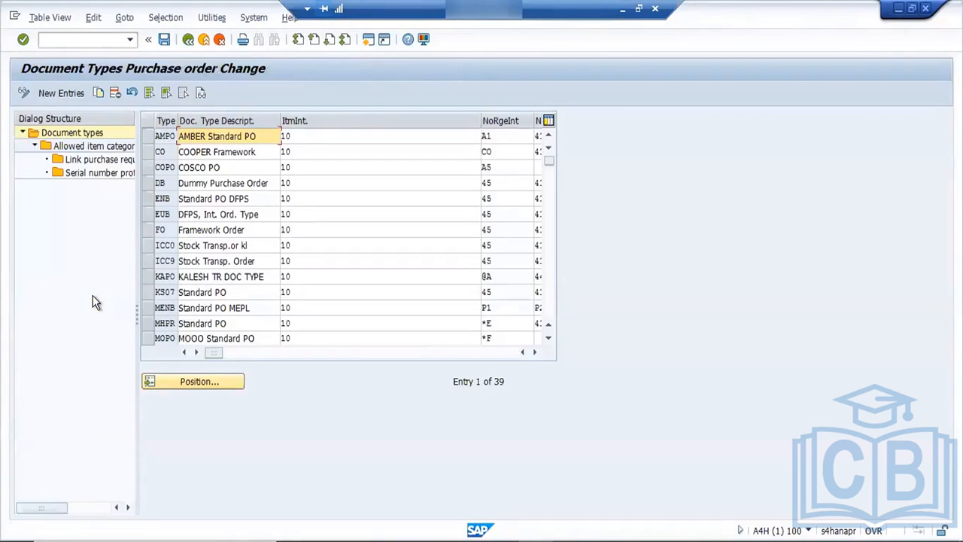
Position the document types table at NB and select the NB Standard PO entry
click(211, 385)
text(NB)
key(Return)
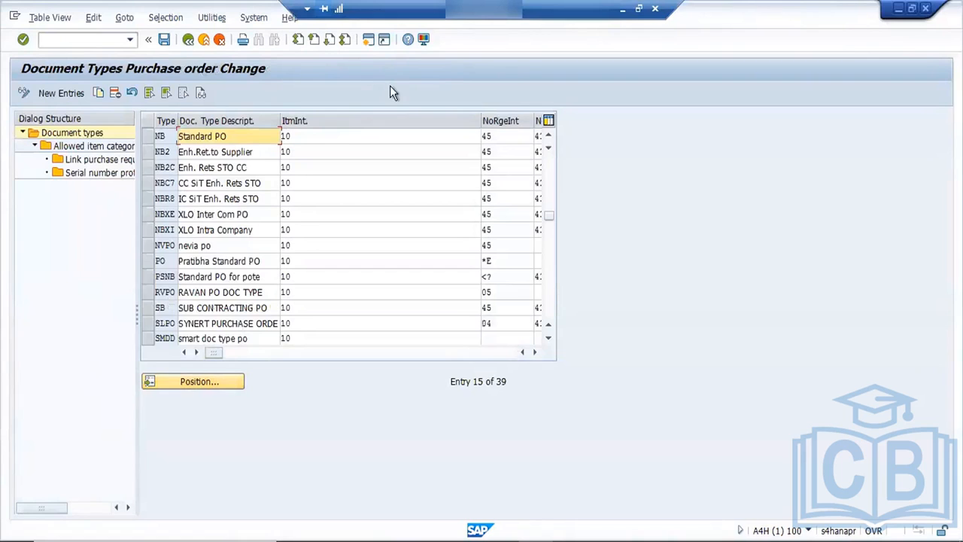
click(145, 135)
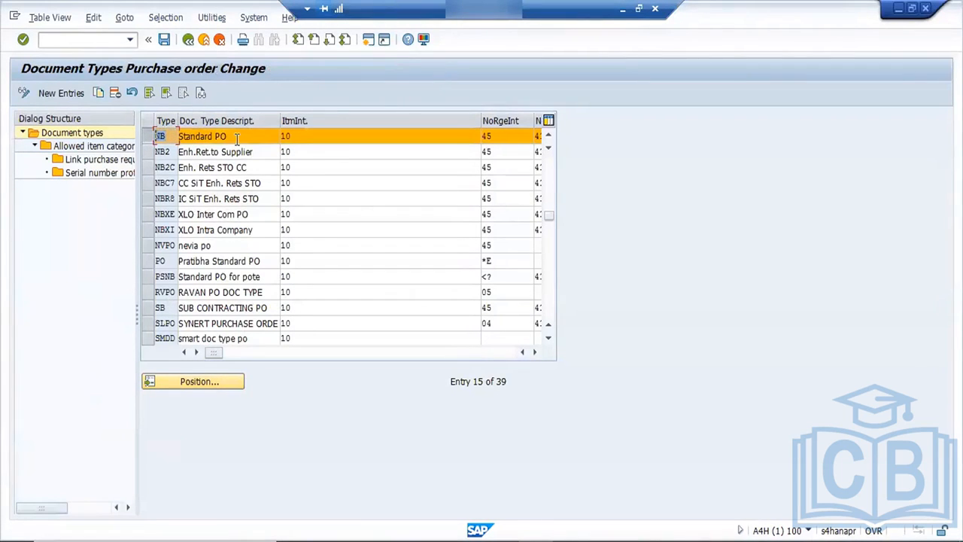
Set the item interval of document type NB Standard PO to 1
drag(226, 136, 181, 141)
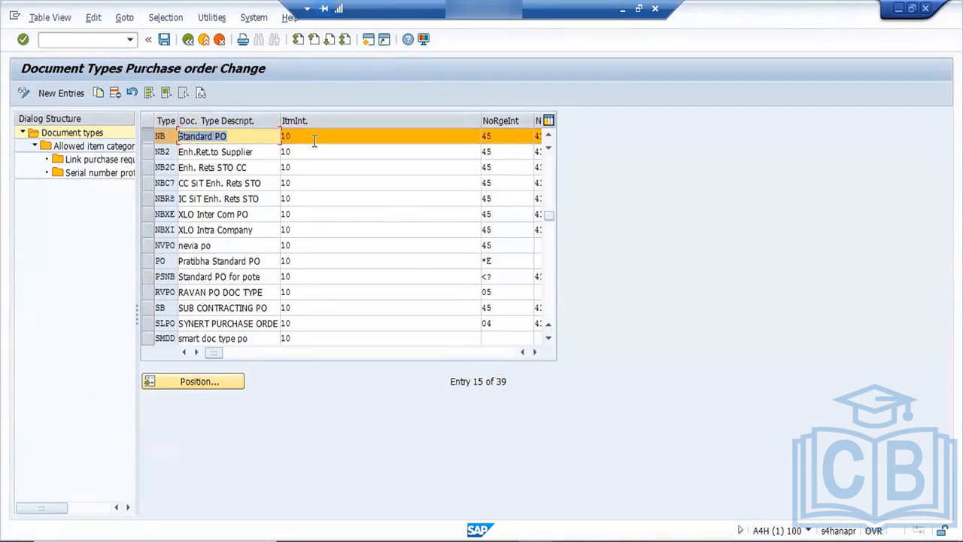
drag(318, 140, 271, 135)
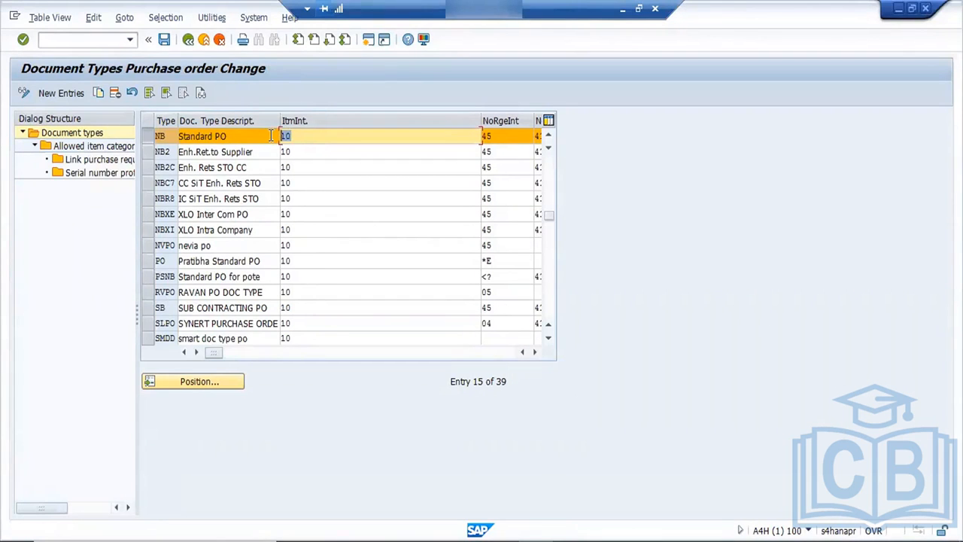
key(BackSpace)
text(1)
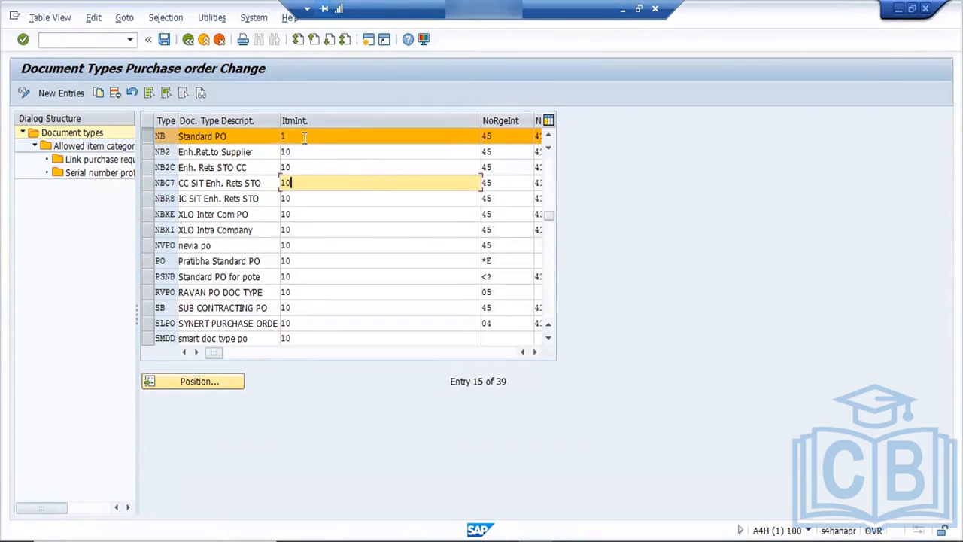
Examine the internal and external number ranges and the field selection key of document type NB Standard PO
click(502, 139)
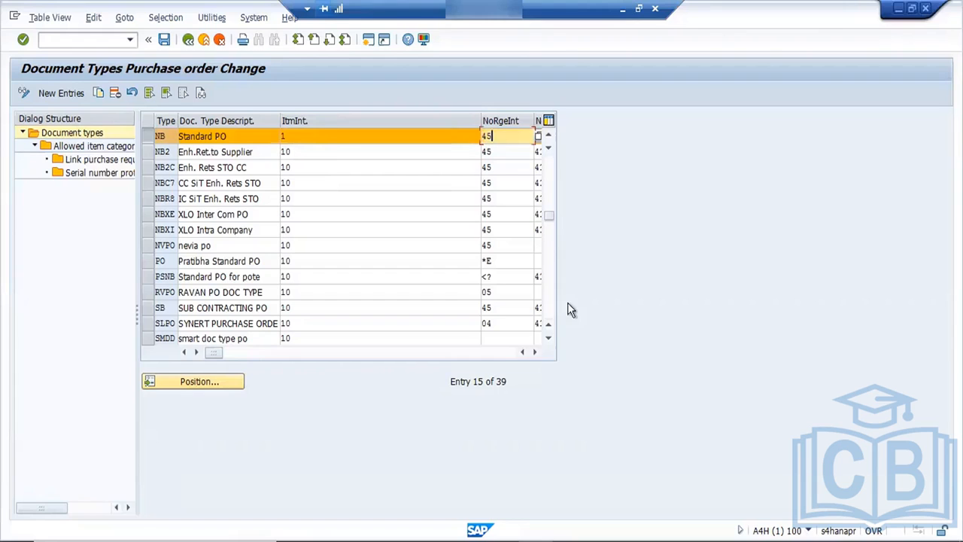
click(534, 352)
click(534, 353)
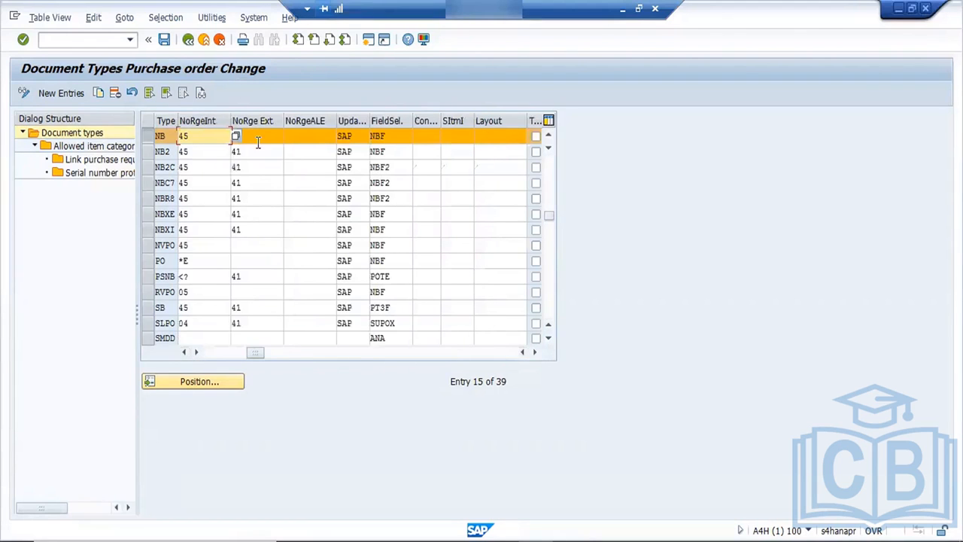
text(41)
click(203, 143)
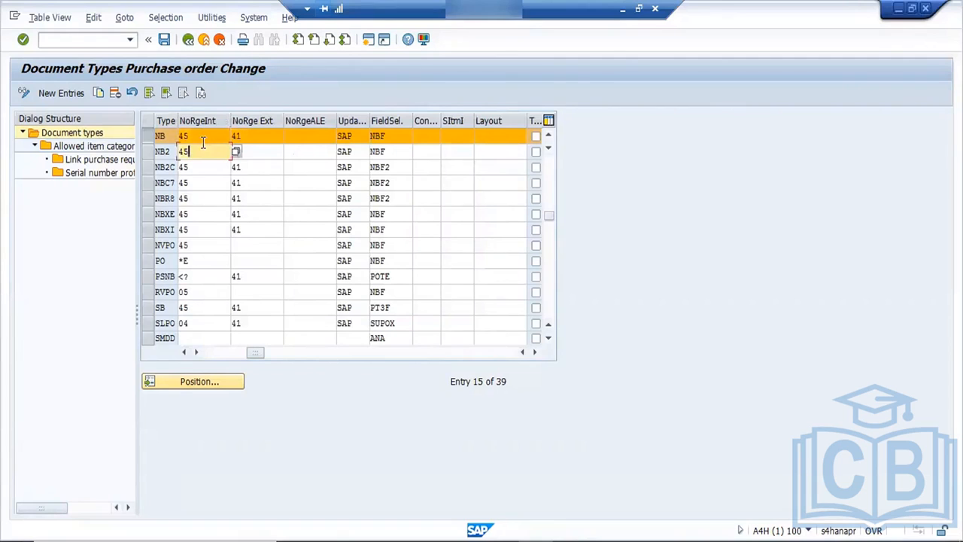
click(202, 141)
click(258, 137)
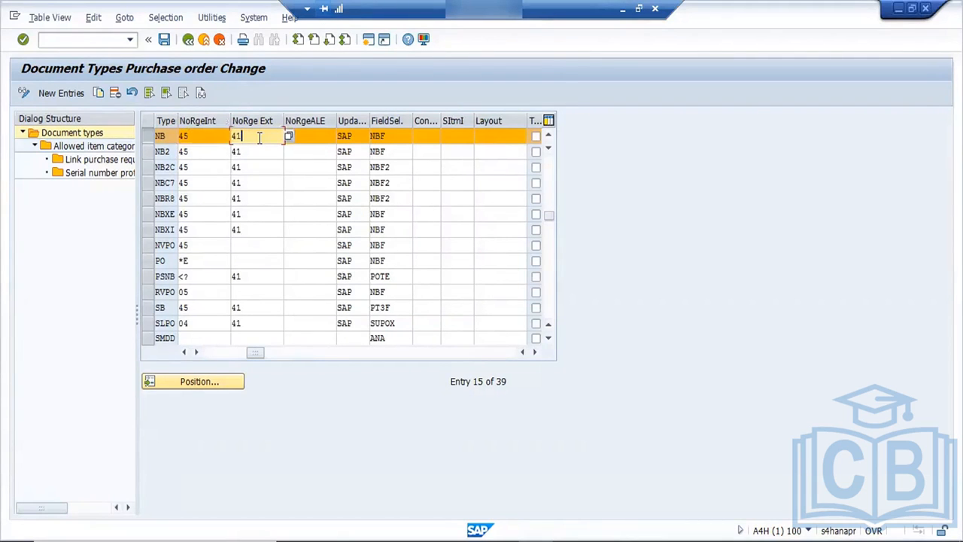
click(385, 137)
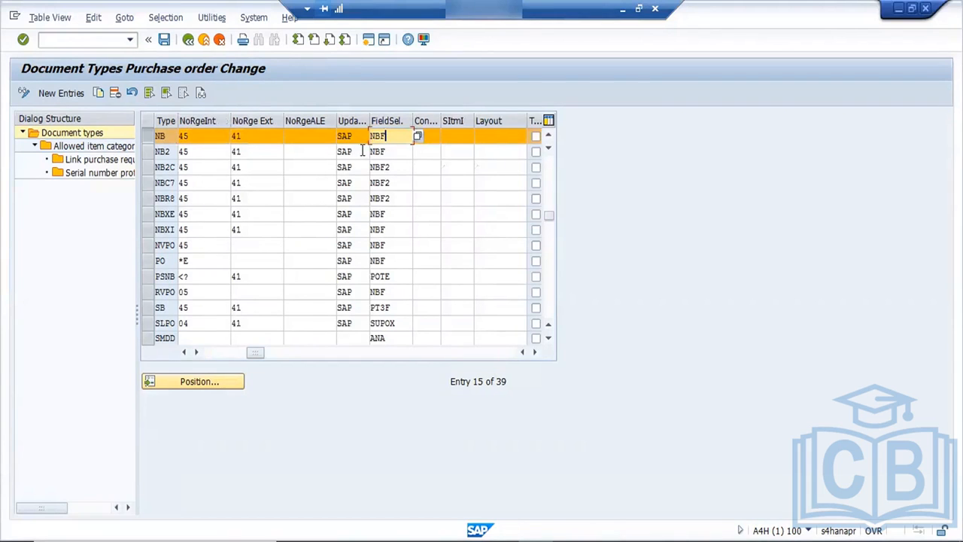
Copy document type NB Standard PO as new document type FNB, including all dependent entries
click(103, 96)
click(425, 331)
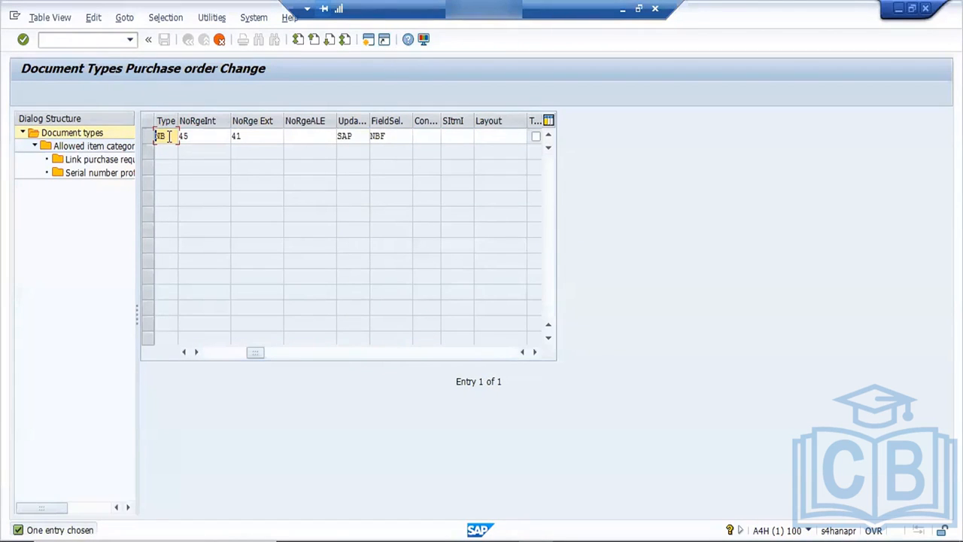
key(BackSpace)
key(BackSpace)
text(f)
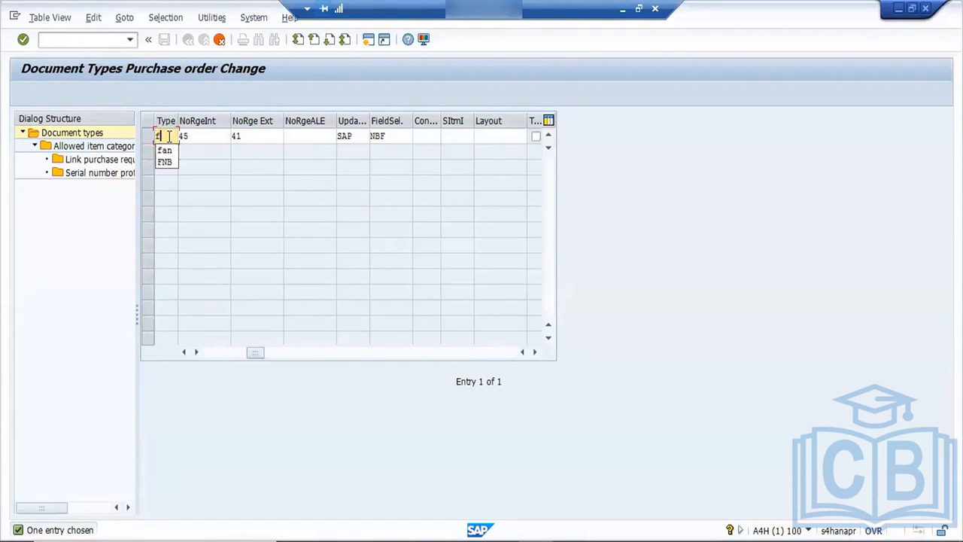
text(nb)
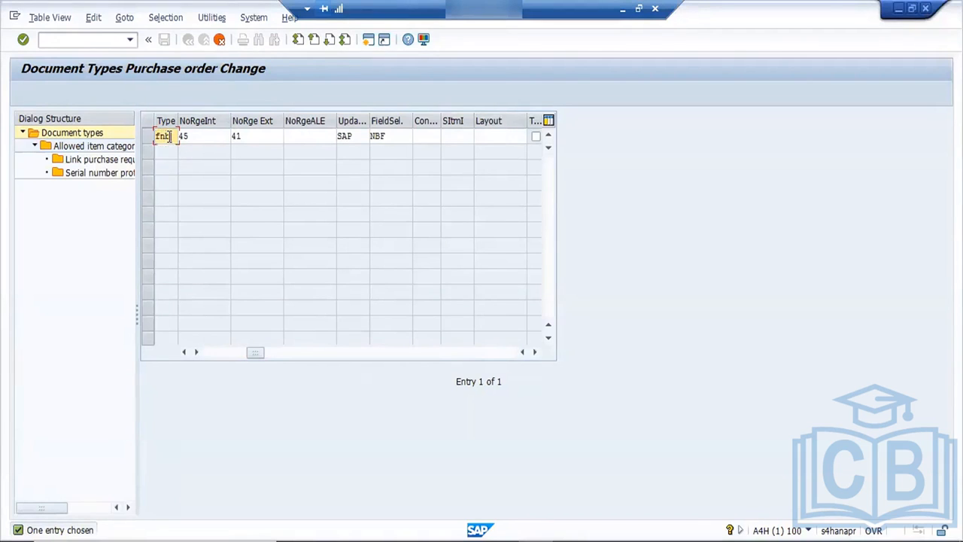
key(Return)
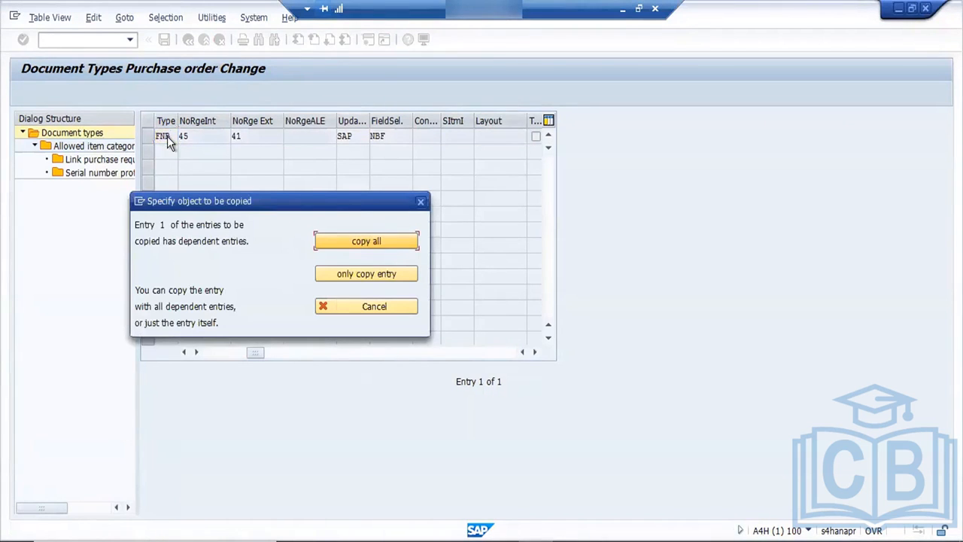
click(370, 239)
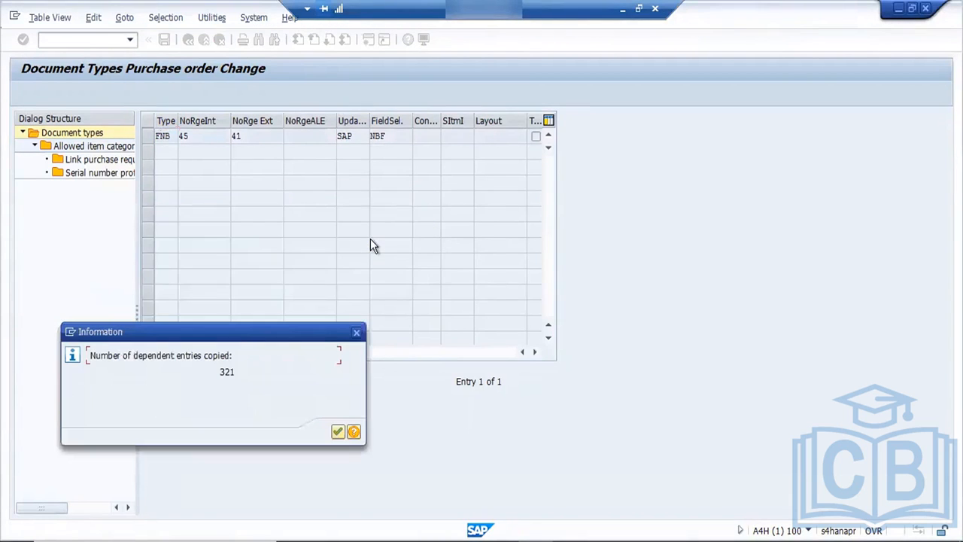
click(338, 431)
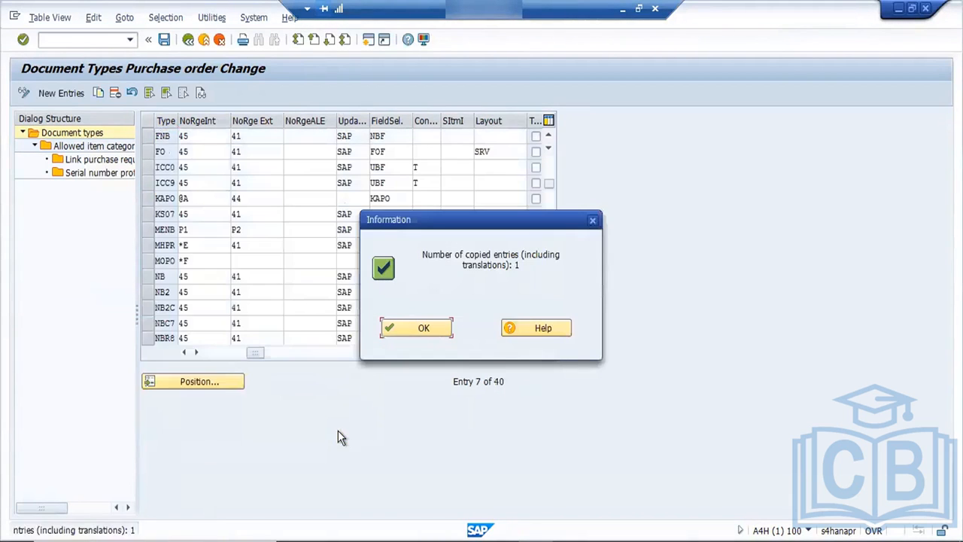
click(414, 329)
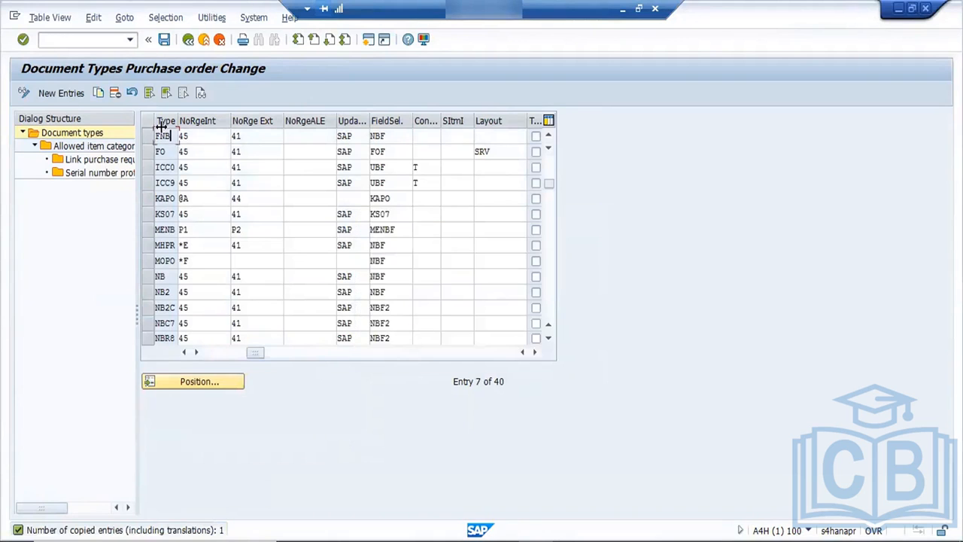
Save the document type changes in the proposed customizing request
click(164, 41)
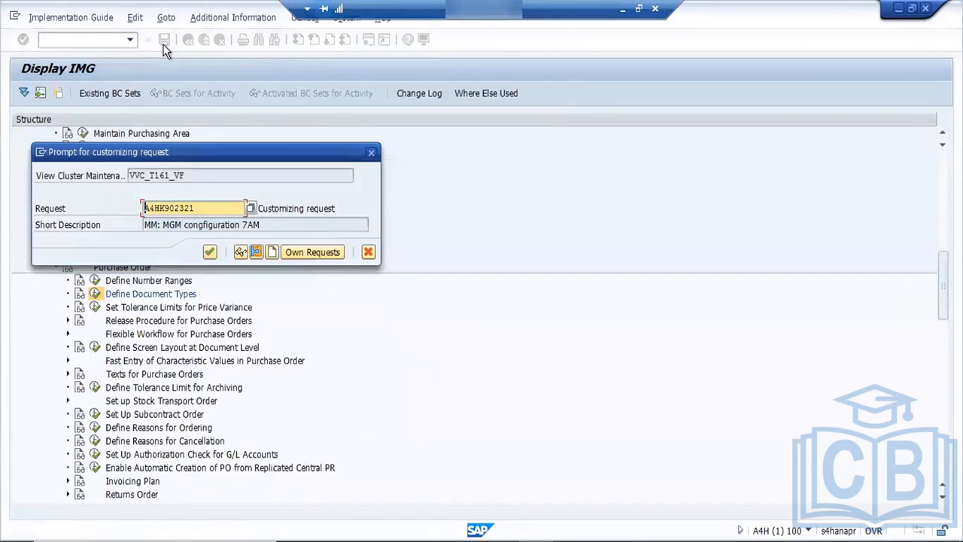
click(209, 251)
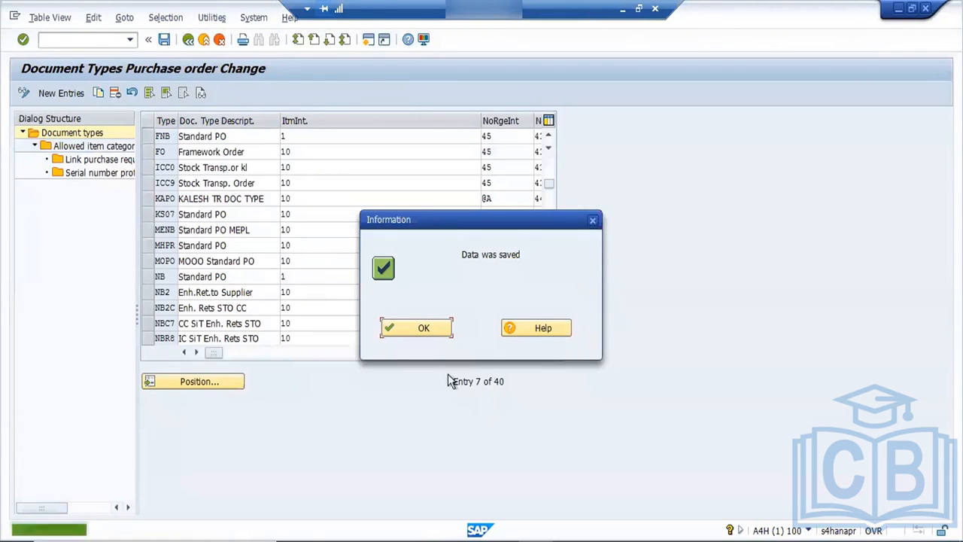
click(417, 331)
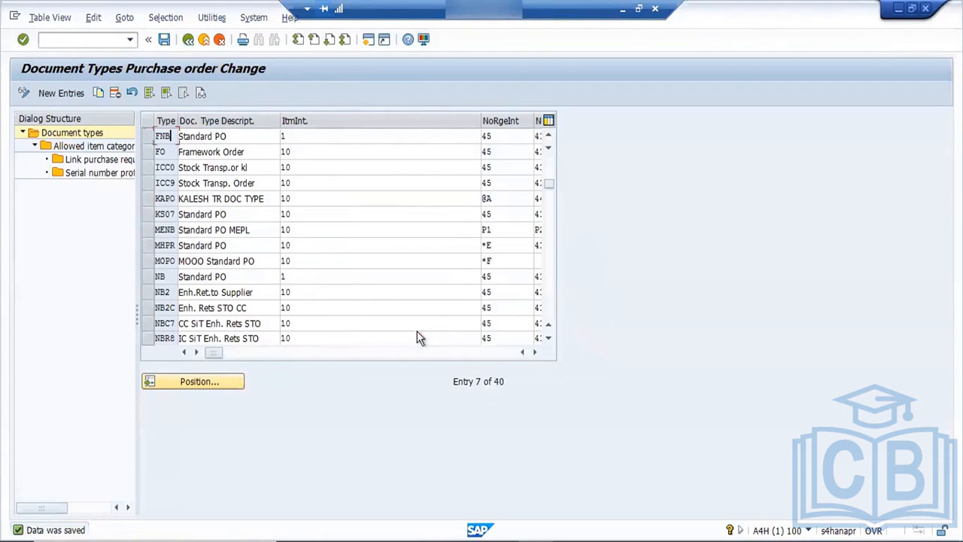
Open Define Number Ranges for purchase orders, start changing the EINKBELEG intervals and list the free intervals
click(188, 42)
click(94, 280)
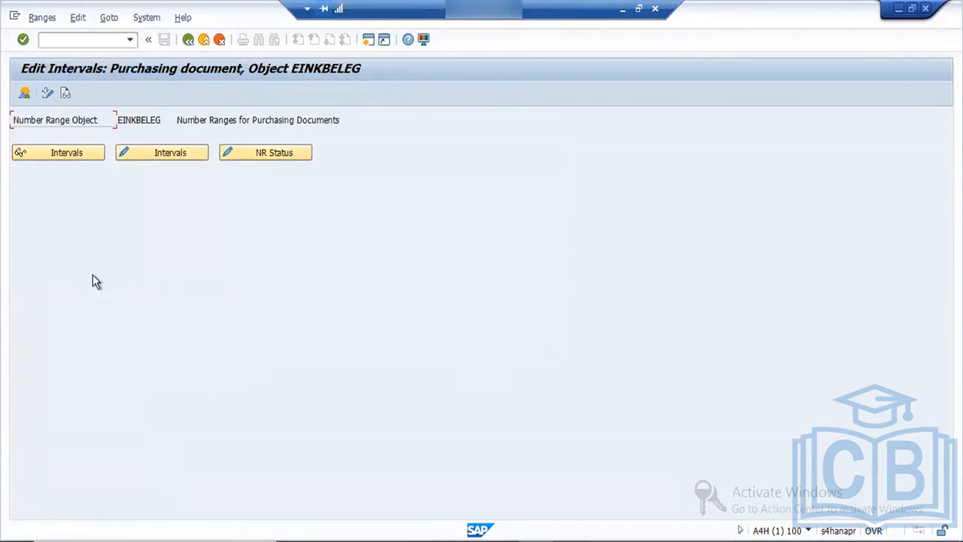
click(149, 156)
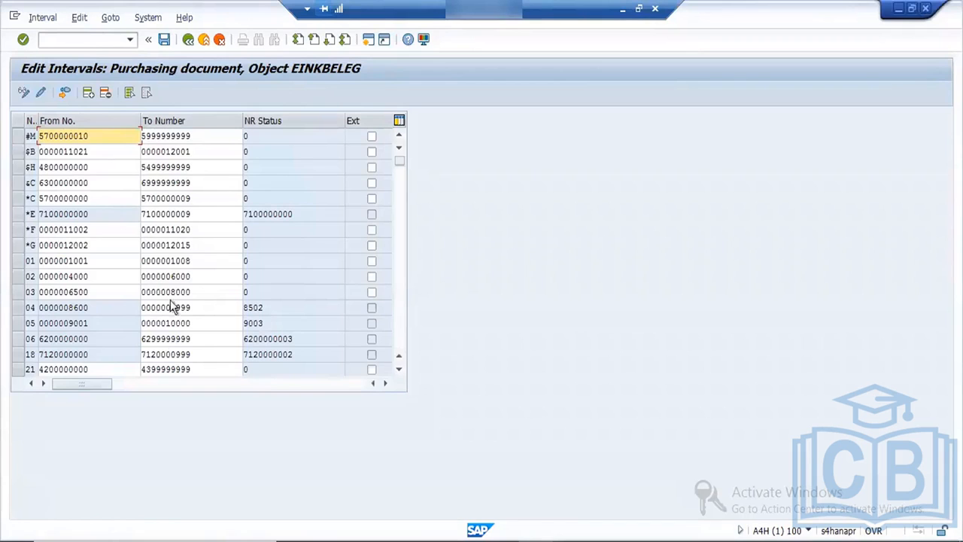
click(65, 93)
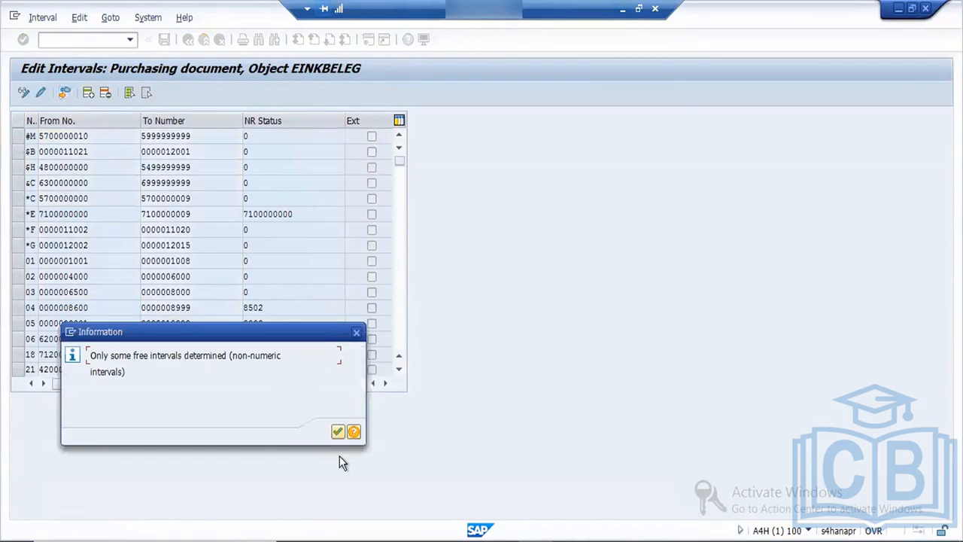
click(338, 432)
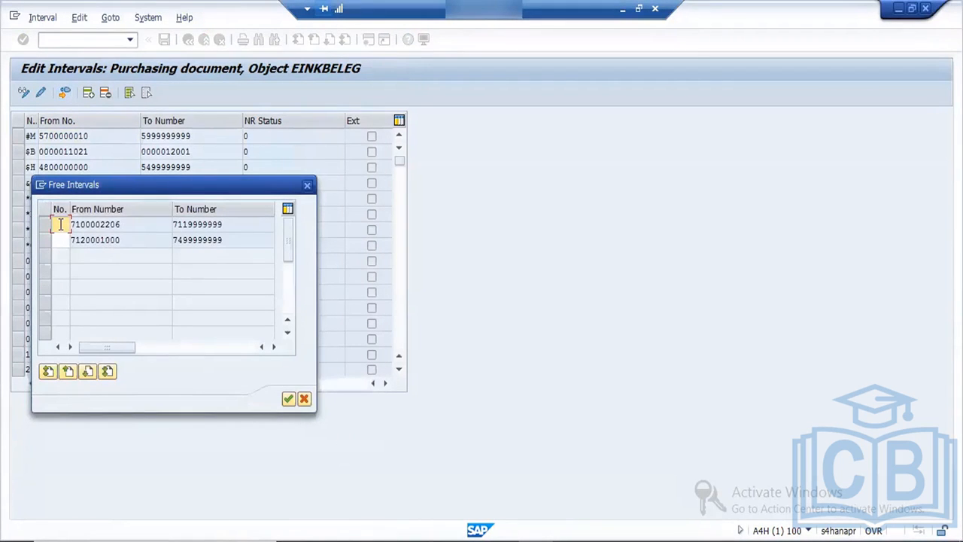
double_click(56, 297)
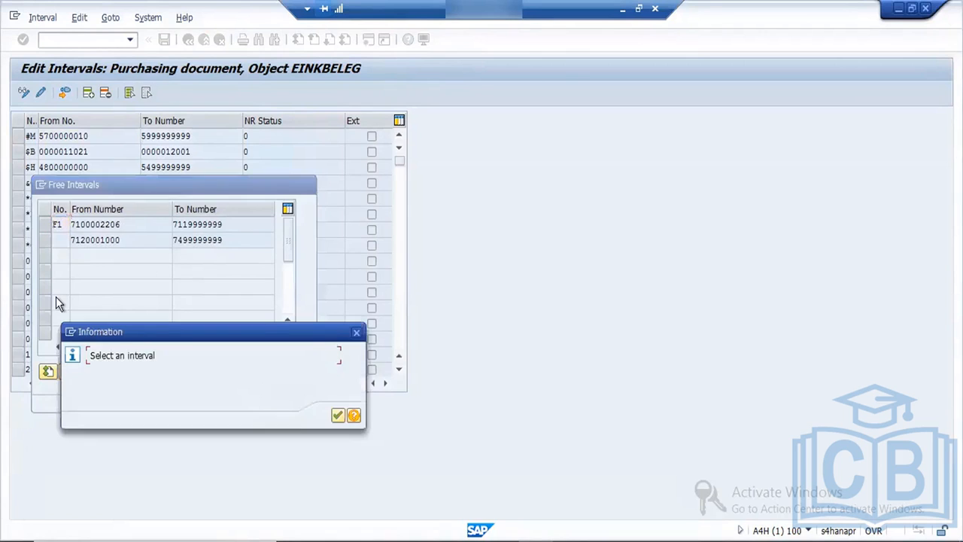
click(338, 417)
click(46, 227)
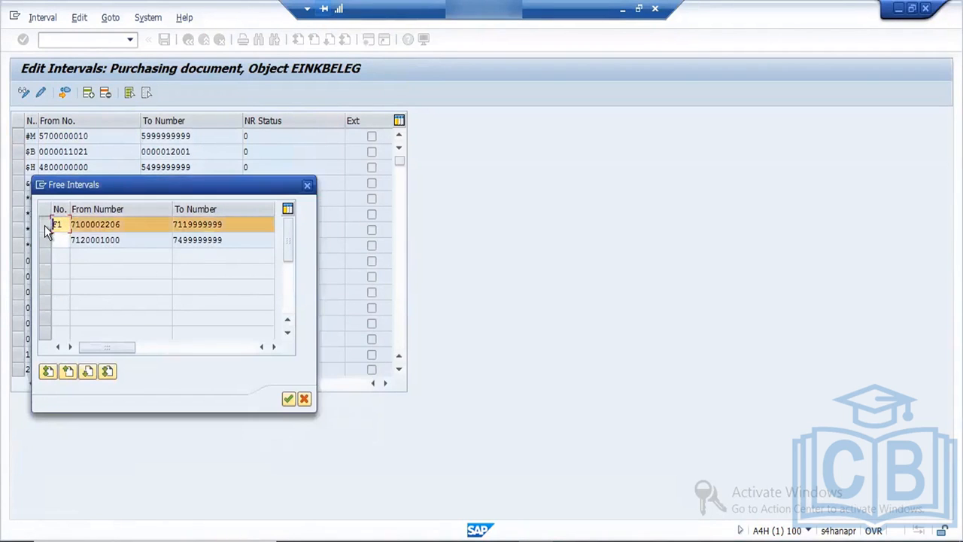
click(288, 400)
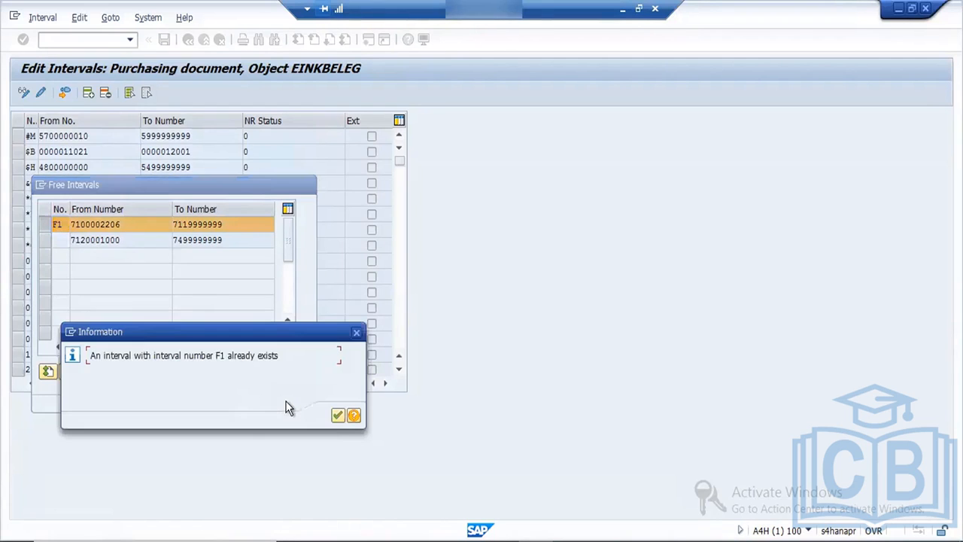
click(338, 420)
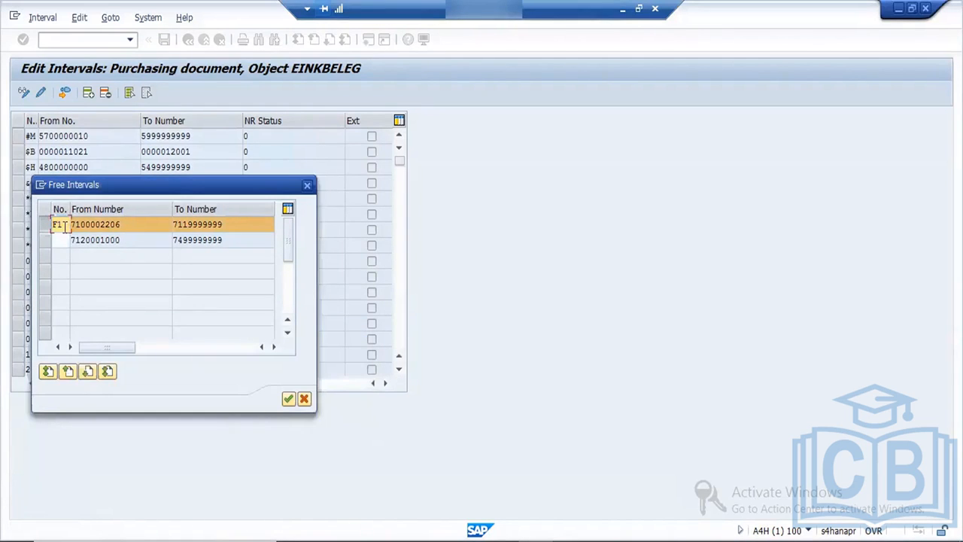
key(BackSpace)
key(BackSpace)
key(BackSpace)
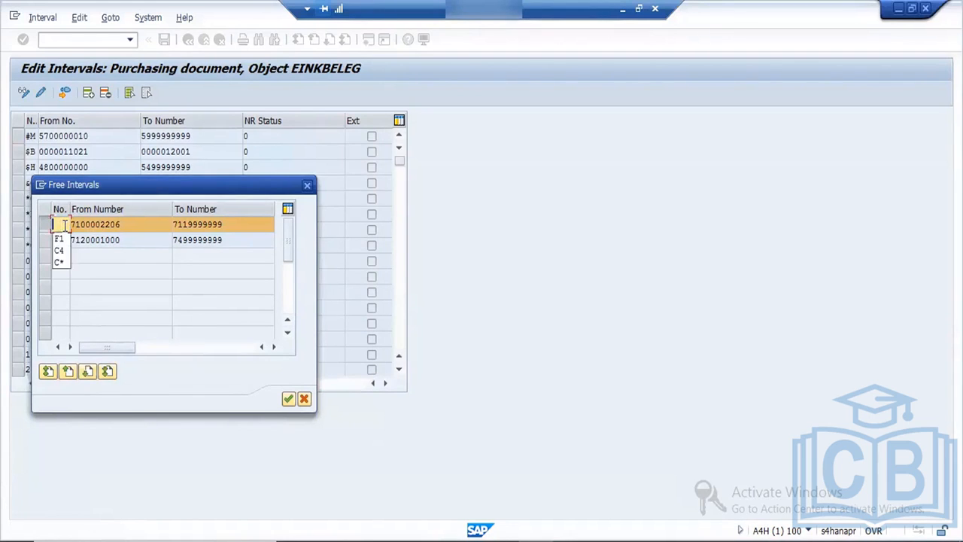
text(r1)
click(46, 228)
click(45, 229)
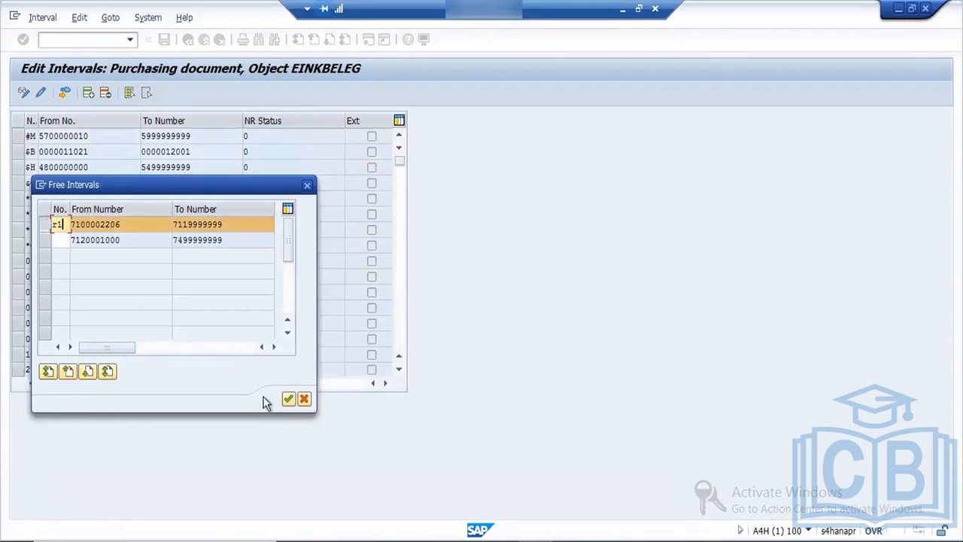
click(289, 400)
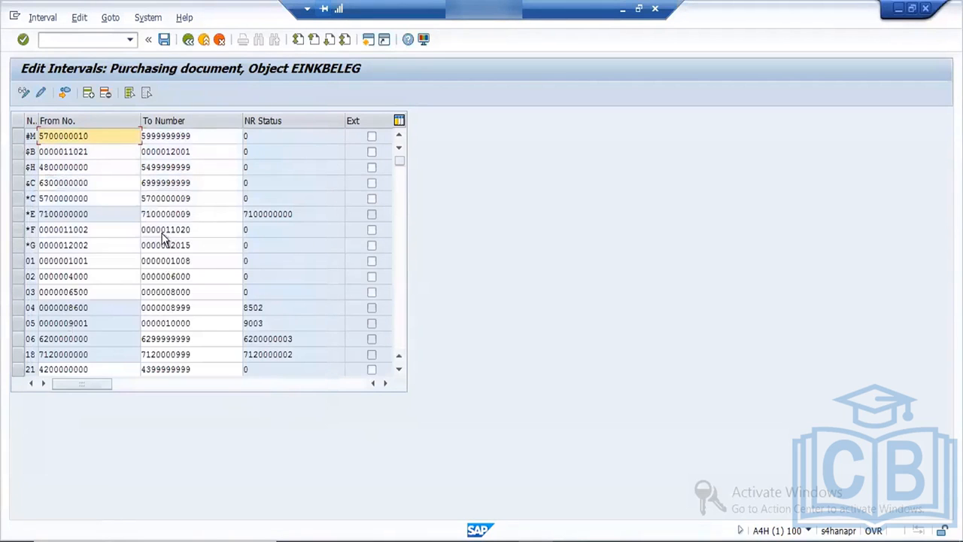
Save the number range intervals and go back to the Define Document Types activity
click(164, 39)
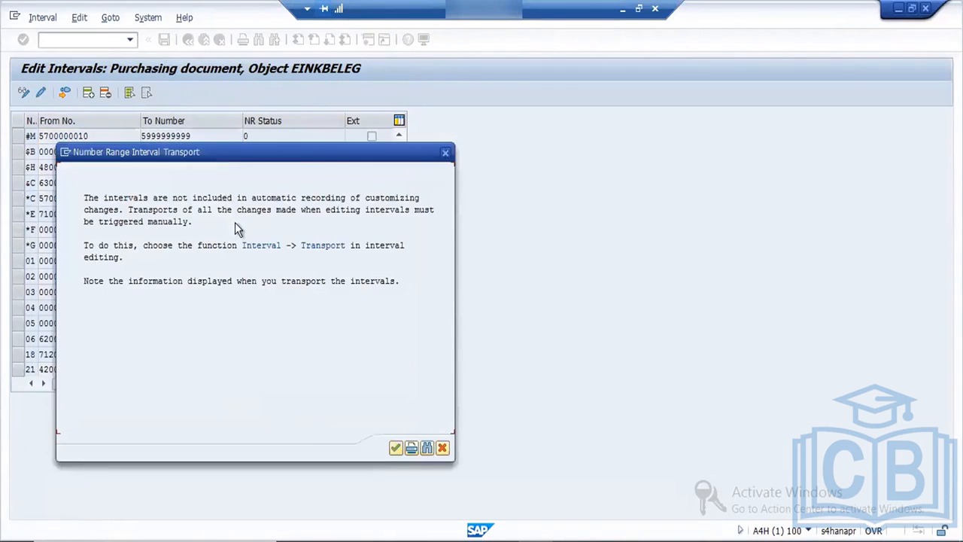
click(395, 448)
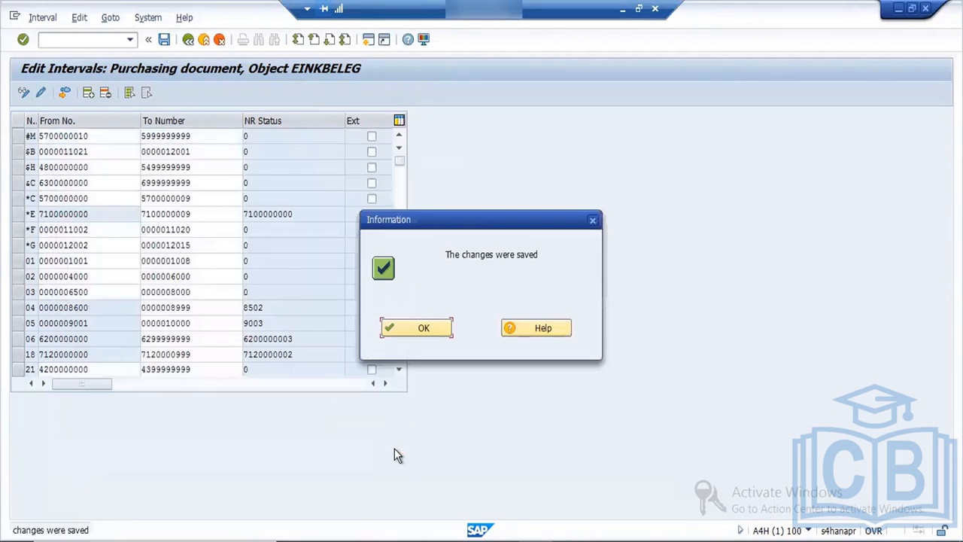
click(411, 331)
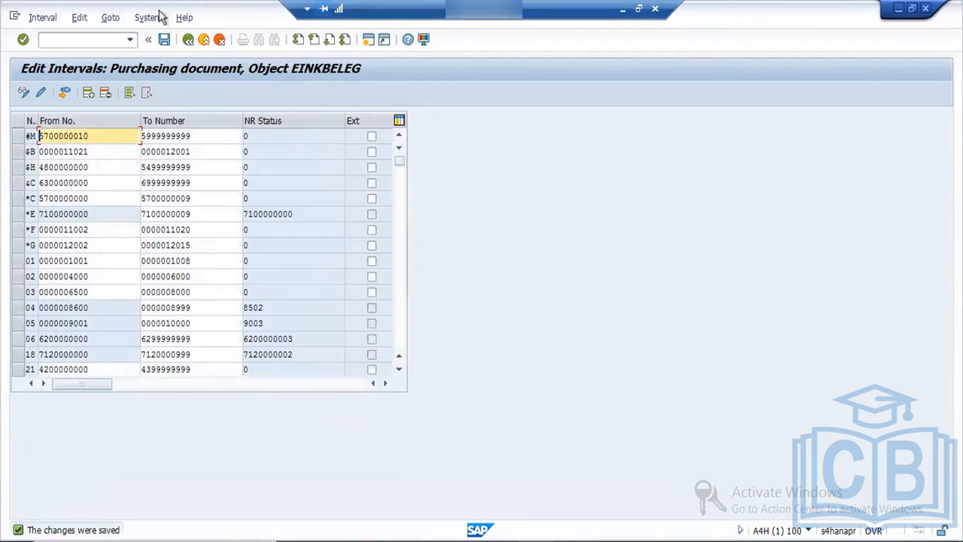
click(187, 41)
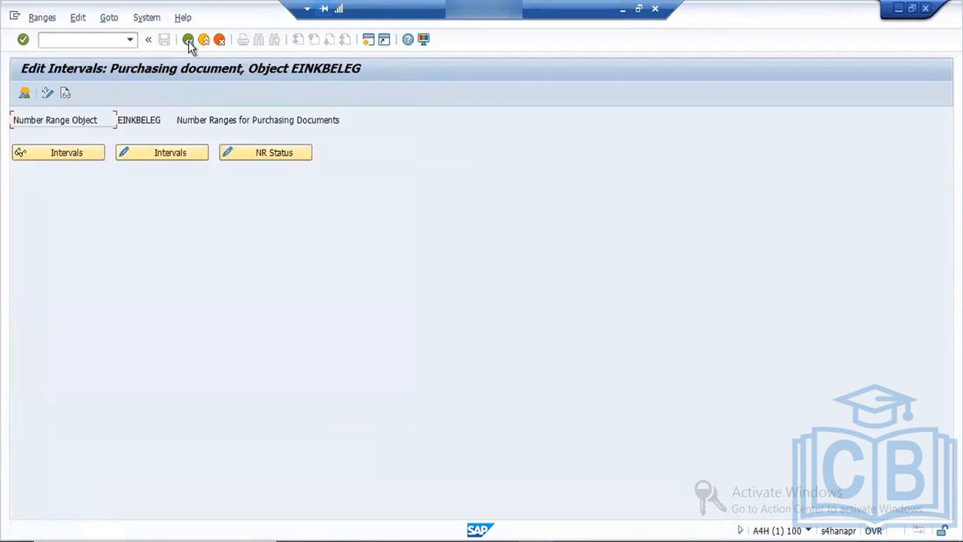
click(188, 40)
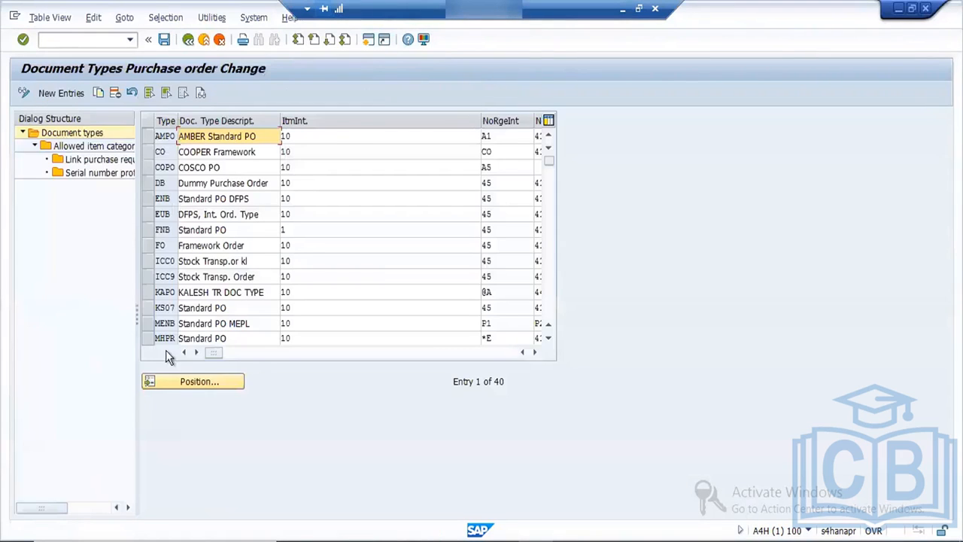
Try to position the document types table at fonb
click(201, 387)
text(f)
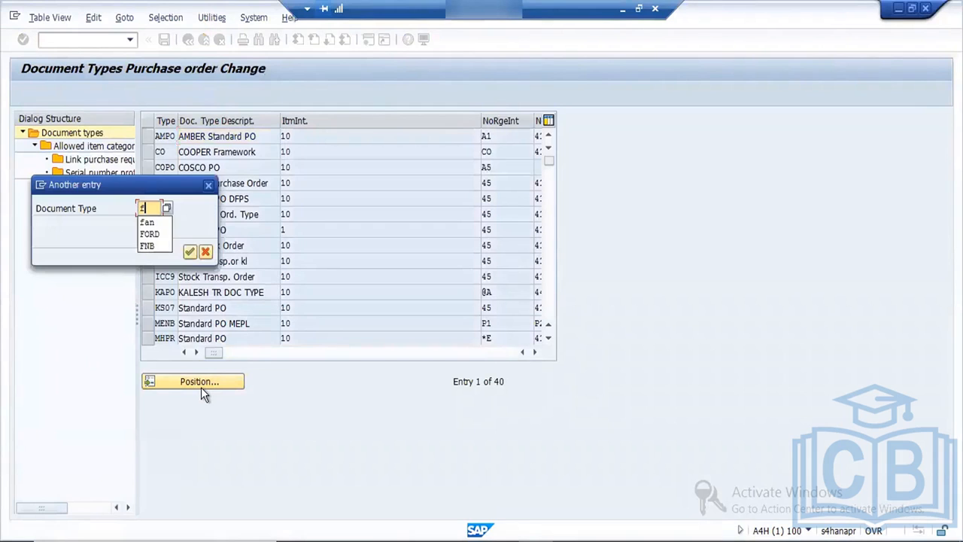
text(or)
key(BackSpace)
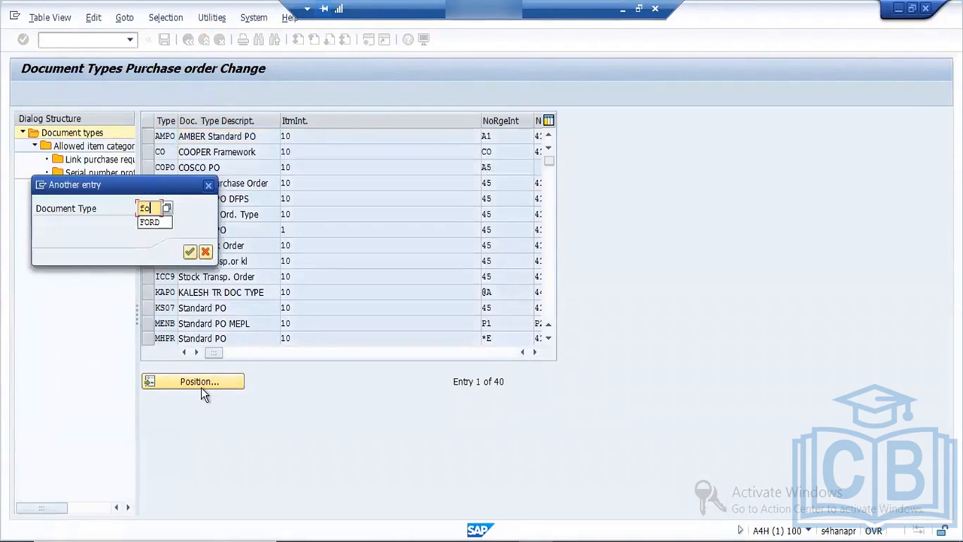
text(rd)
key(Return)
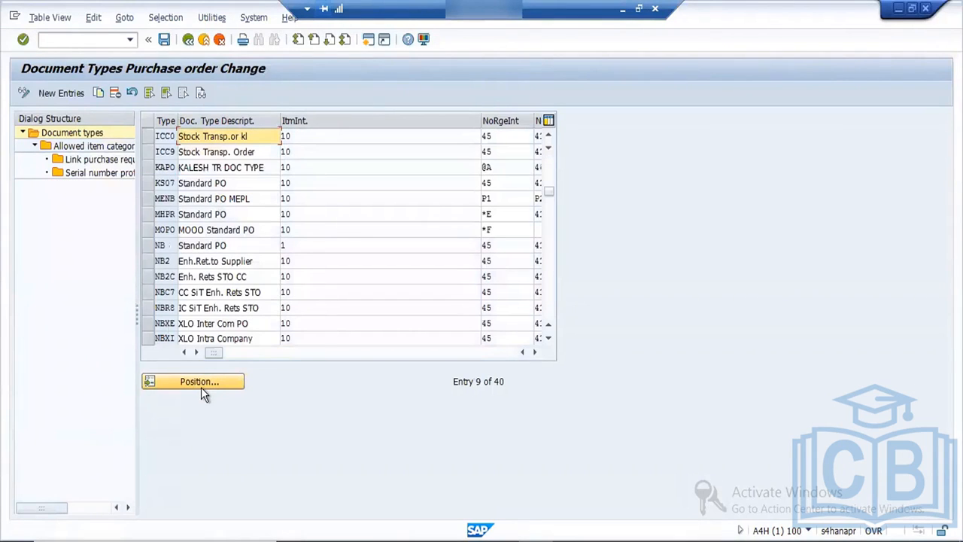
Position the document types table at fnb and select the FNB entry
click(197, 382)
text(f)
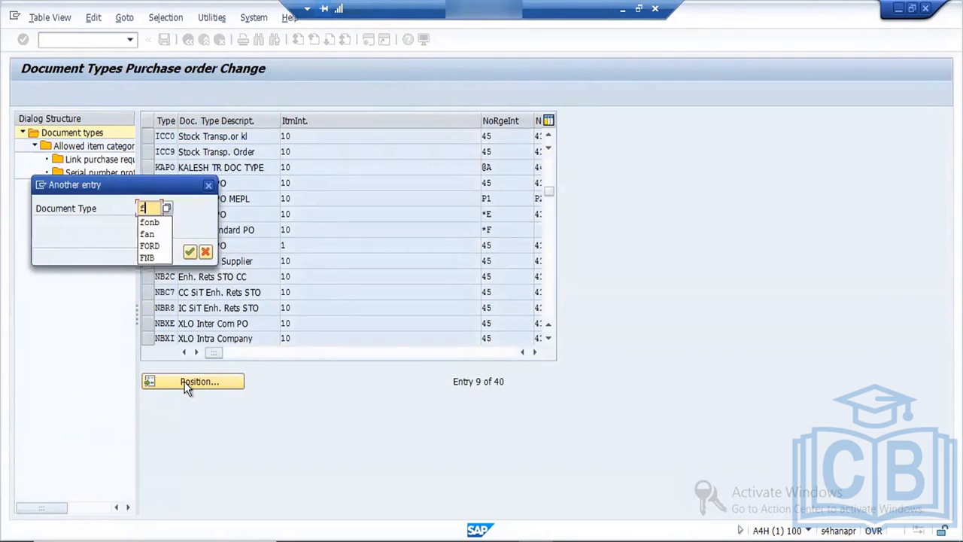
text(nb)
key(Return)
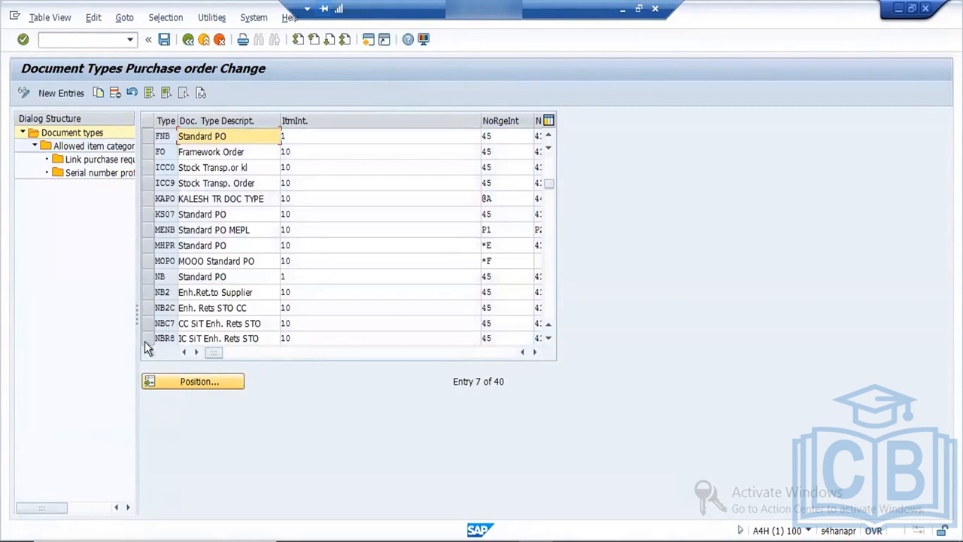
click(148, 133)
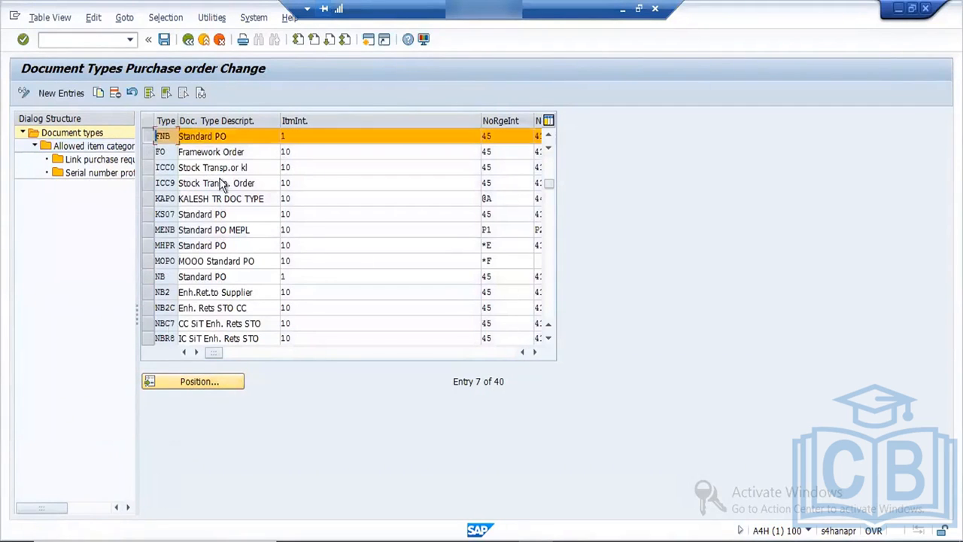
Set the internal number range of document type FNB to r1
click(537, 352)
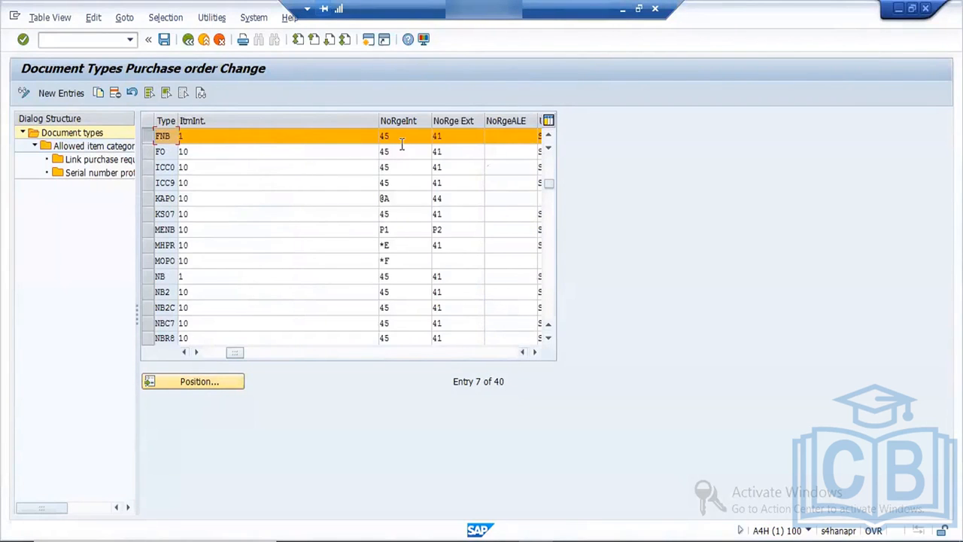
click(396, 137)
drag(396, 137, 363, 145)
text(r1)
Save the FNB number range assignment to the proposed customizing request and return to the IMG structure
click(164, 39)
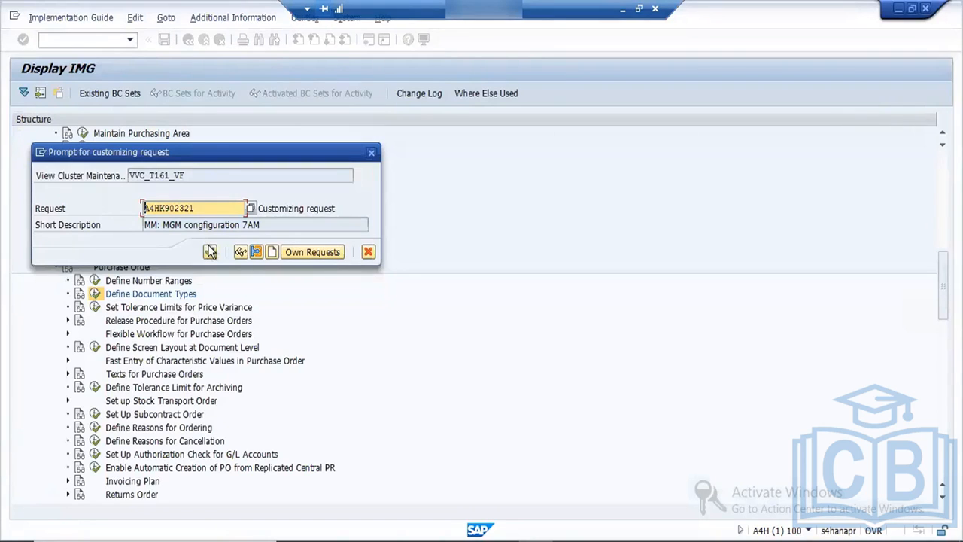
click(209, 251)
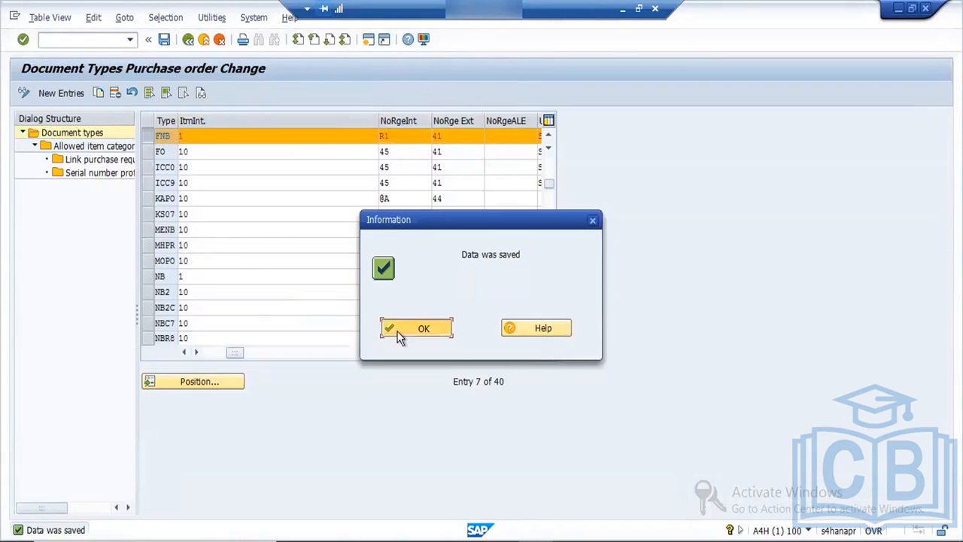
click(416, 328)
click(166, 41)
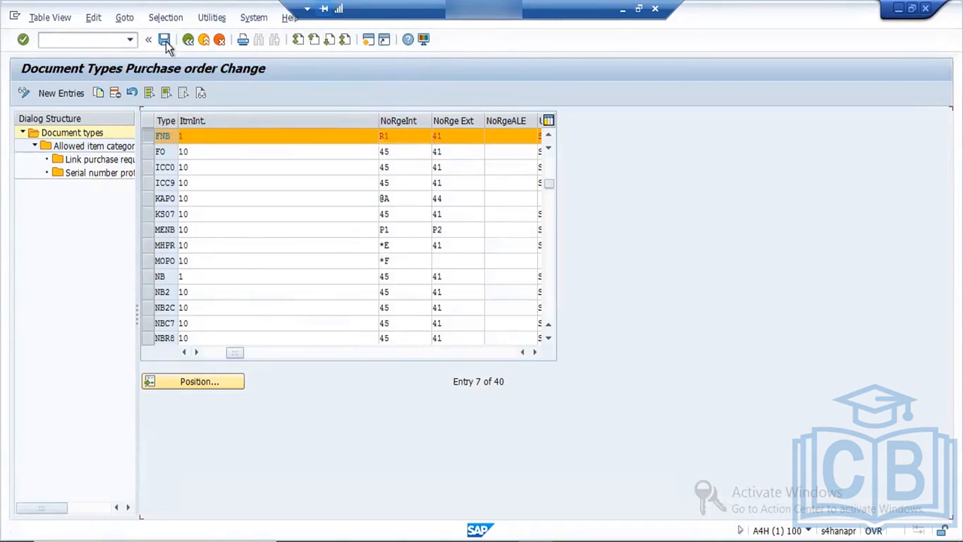
click(444, 328)
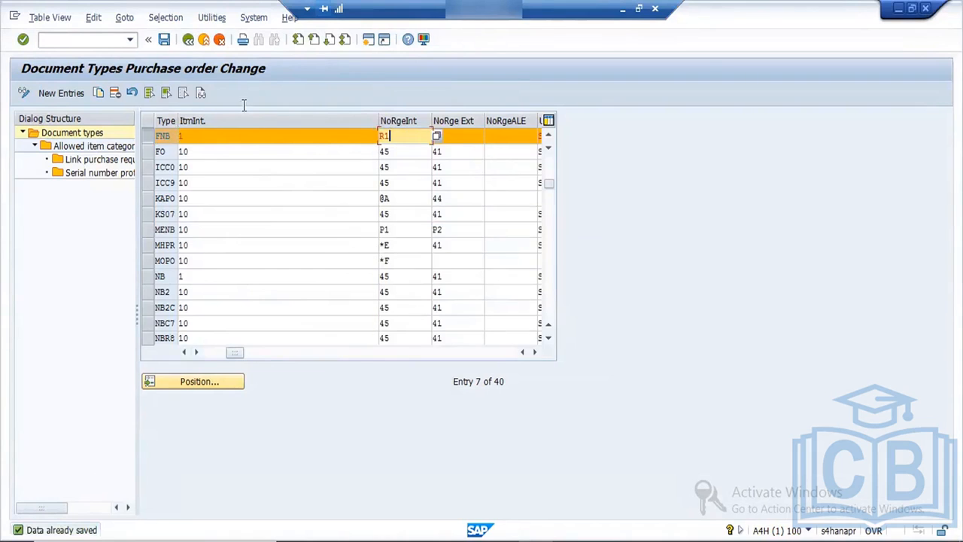
click(190, 40)
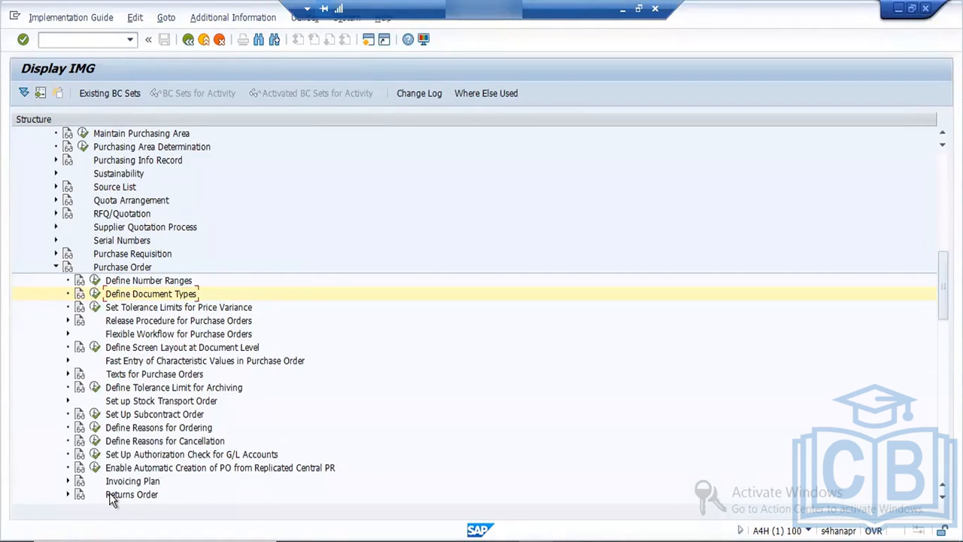
Open Define Screen Layout at Document Level for purchase orders and select the field selection key NBF
click(95, 350)
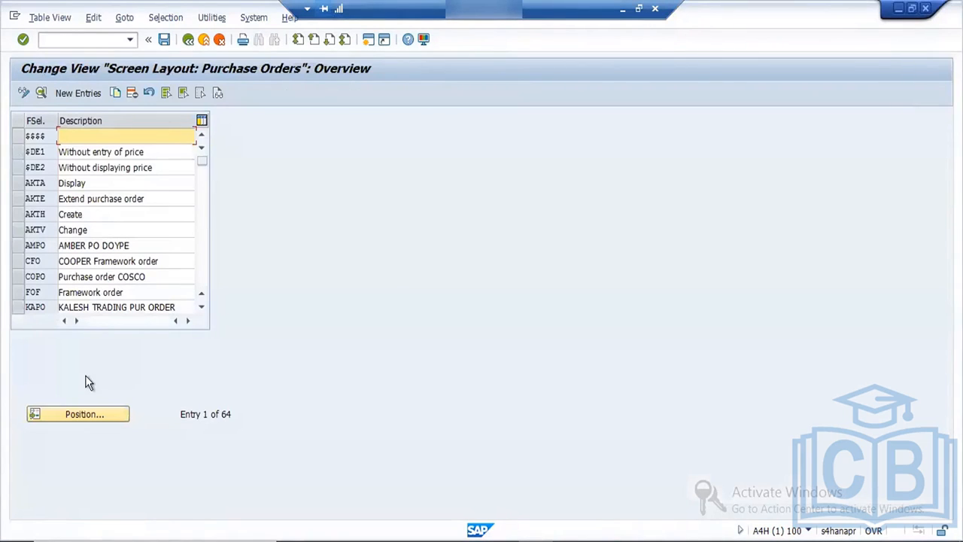
click(85, 413)
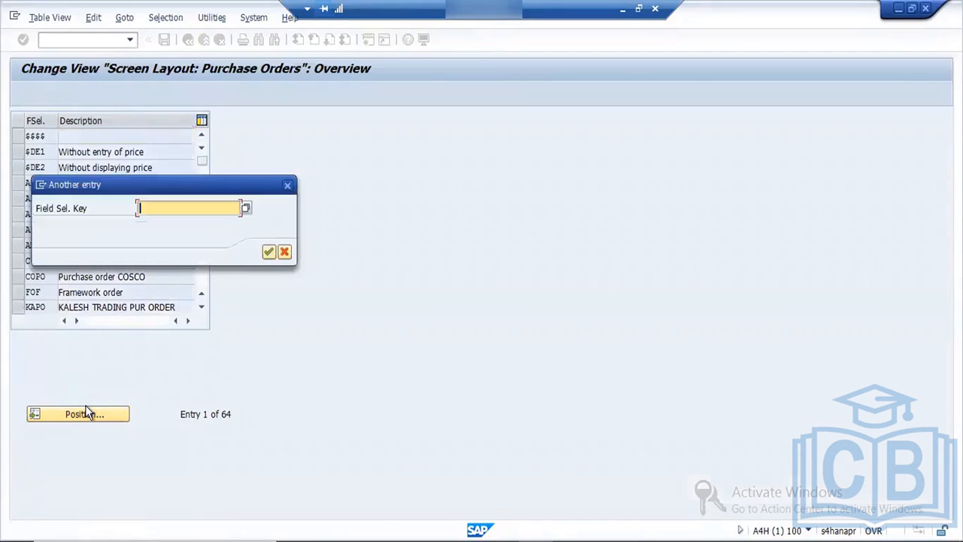
text(NBF)
key(Return)
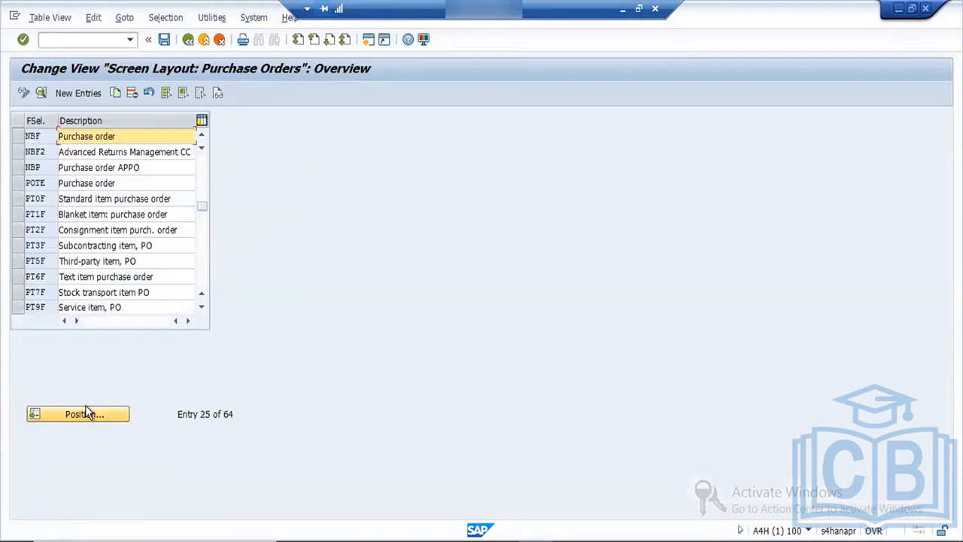
click(19, 138)
Review NBF's field settings for Basic Data, Item and Terms of delivery and payment, then return to the screen layout overview
click(40, 92)
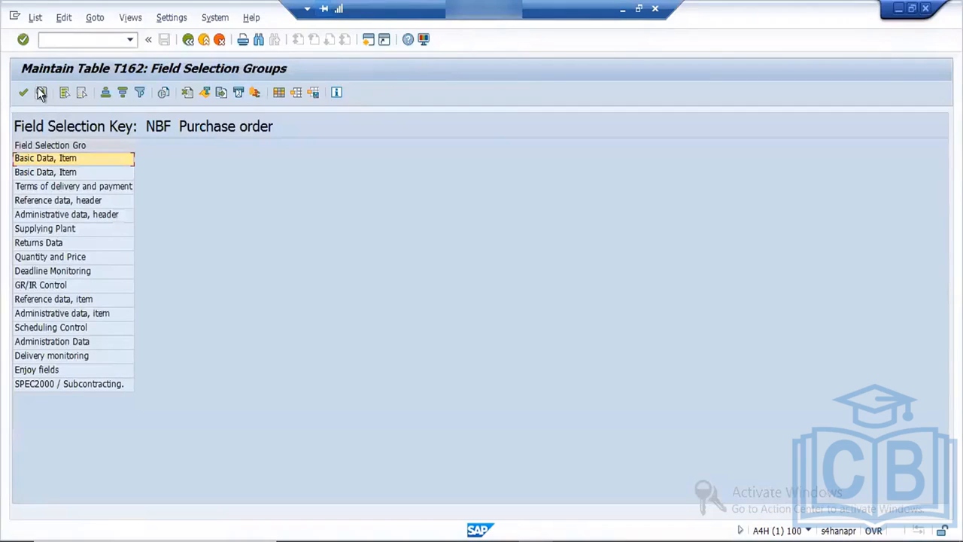
double_click(63, 158)
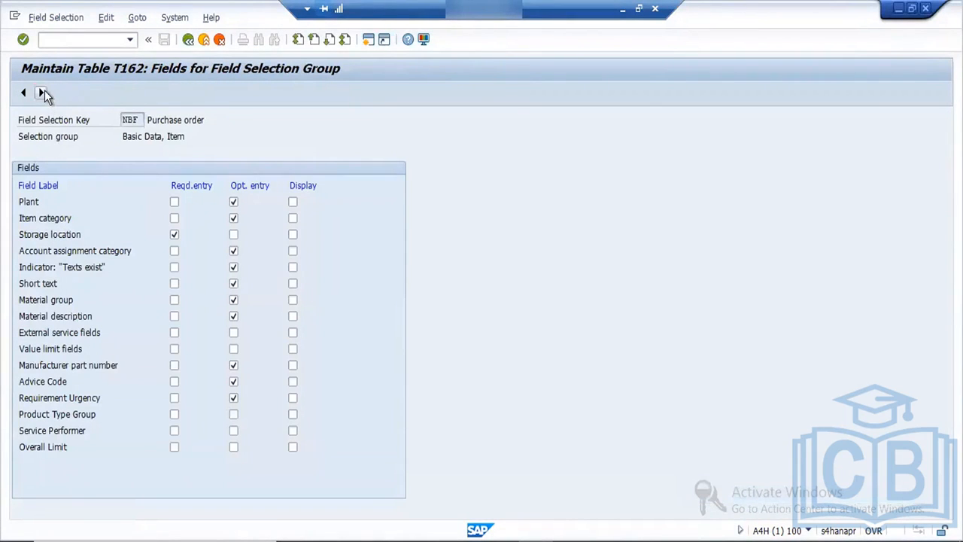
click(42, 92)
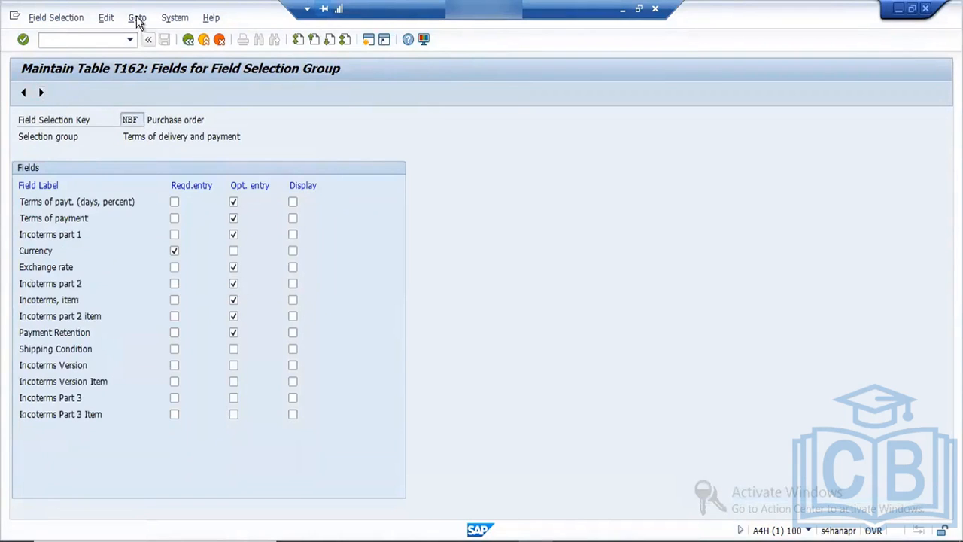
click(188, 40)
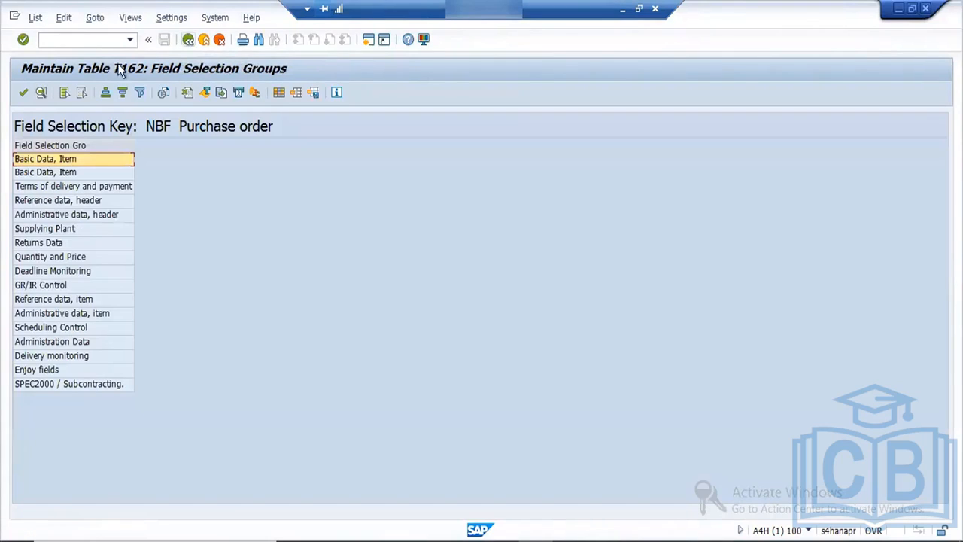
click(189, 39)
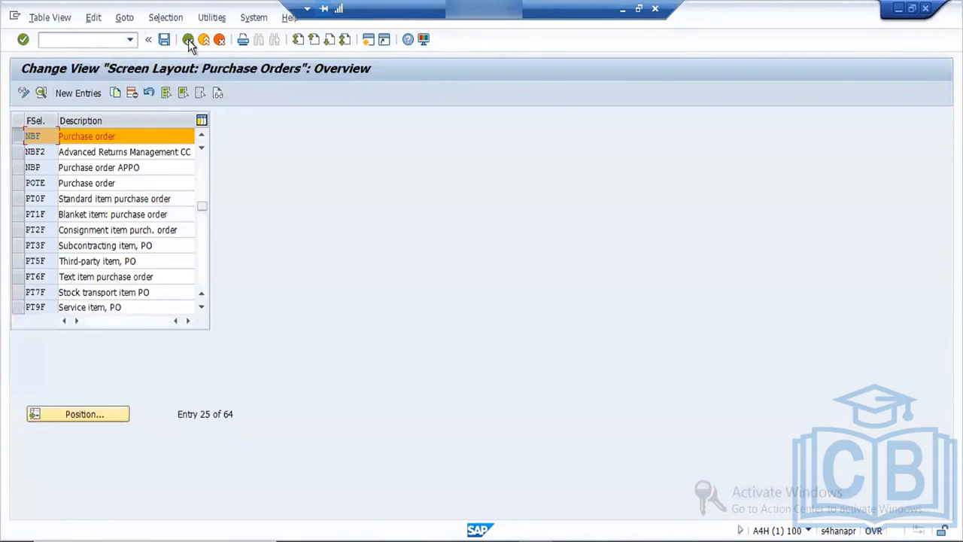
Copy the field selection key NBF to a new key named fonb
click(124, 92)
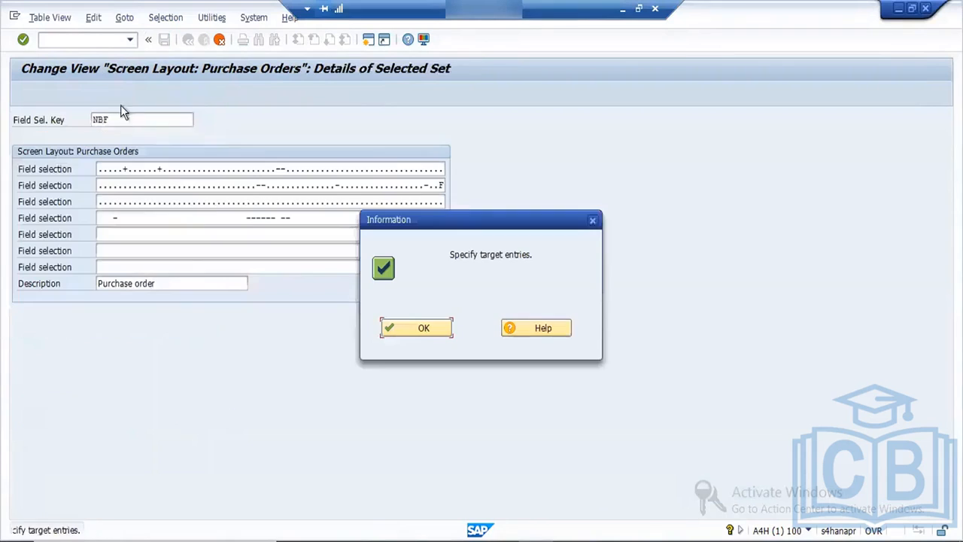
click(387, 327)
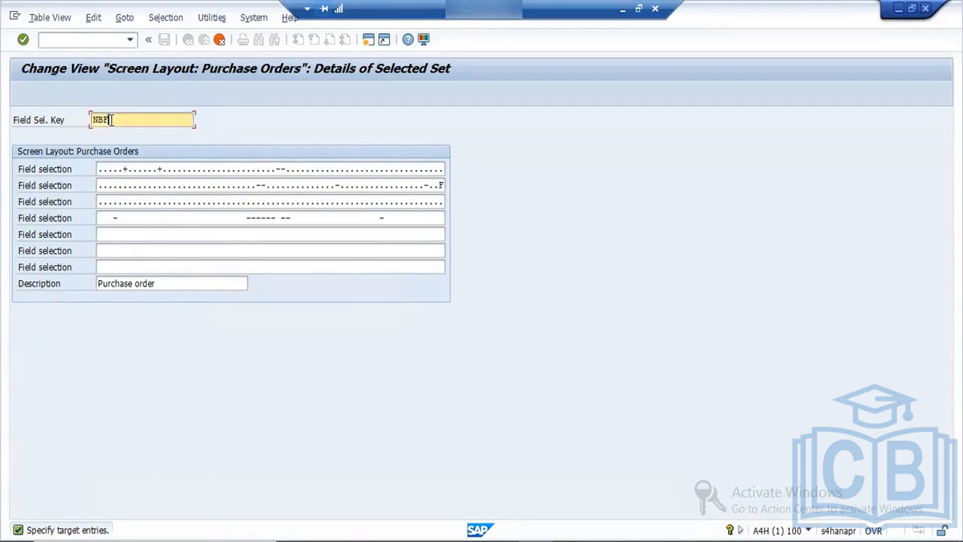
key(BackSpace)
key(BackSpace)
key(BackSpace)
text(f)
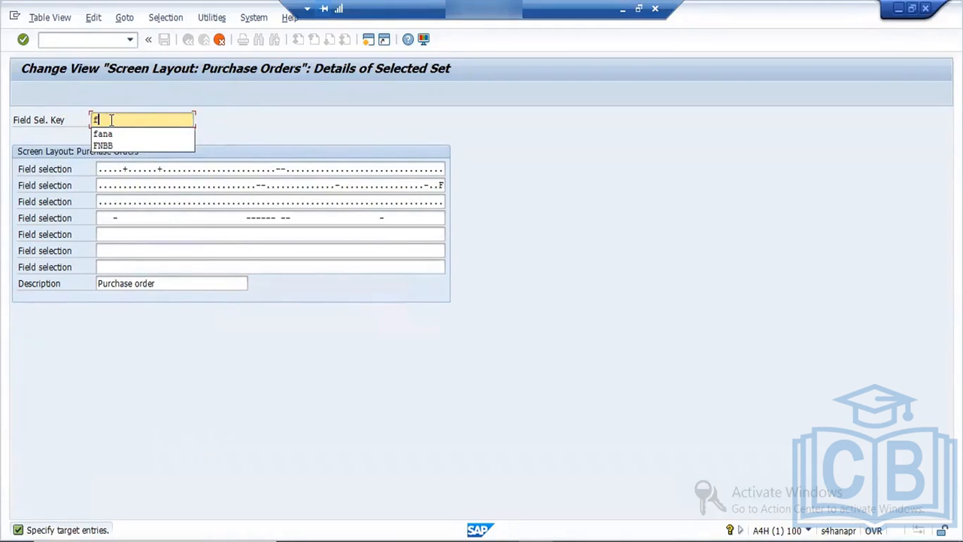
text(on)
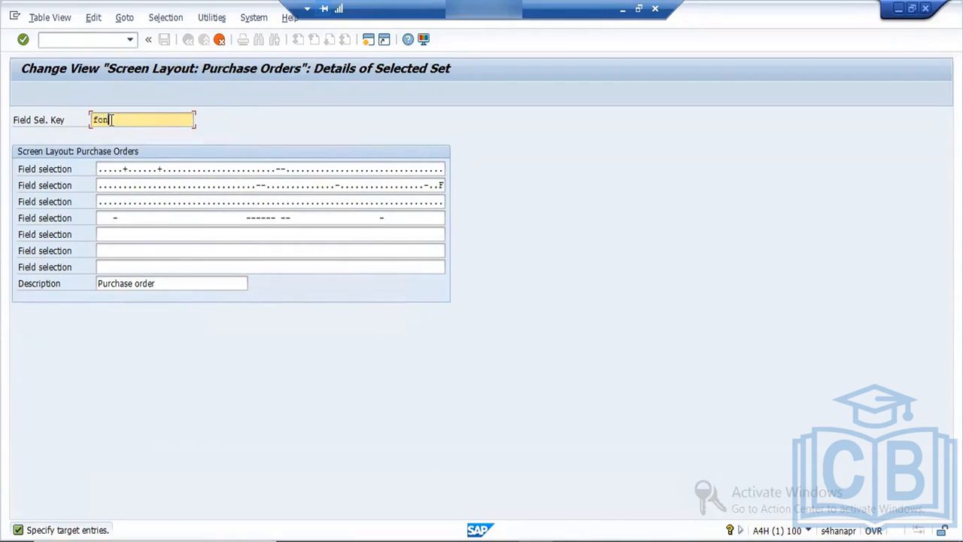
text(b)
key(Return)
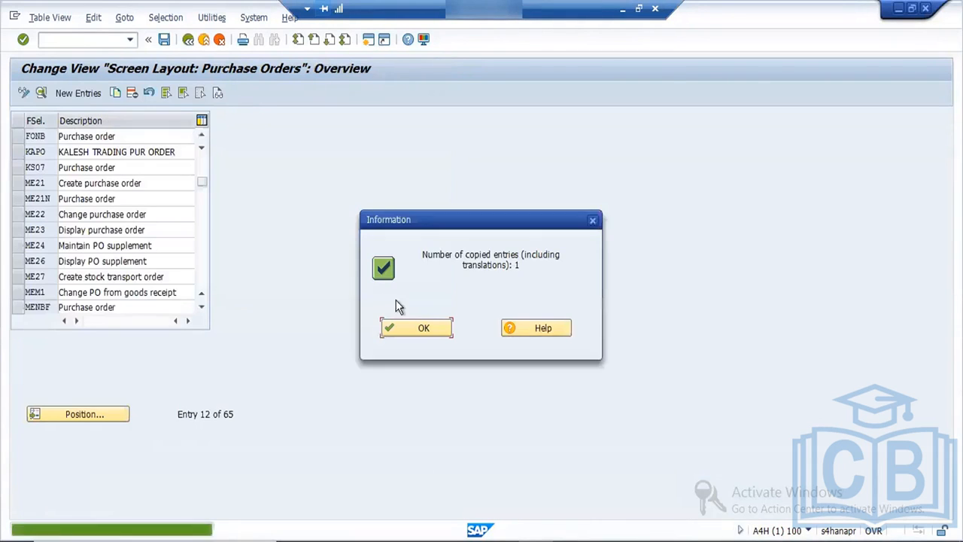
click(419, 329)
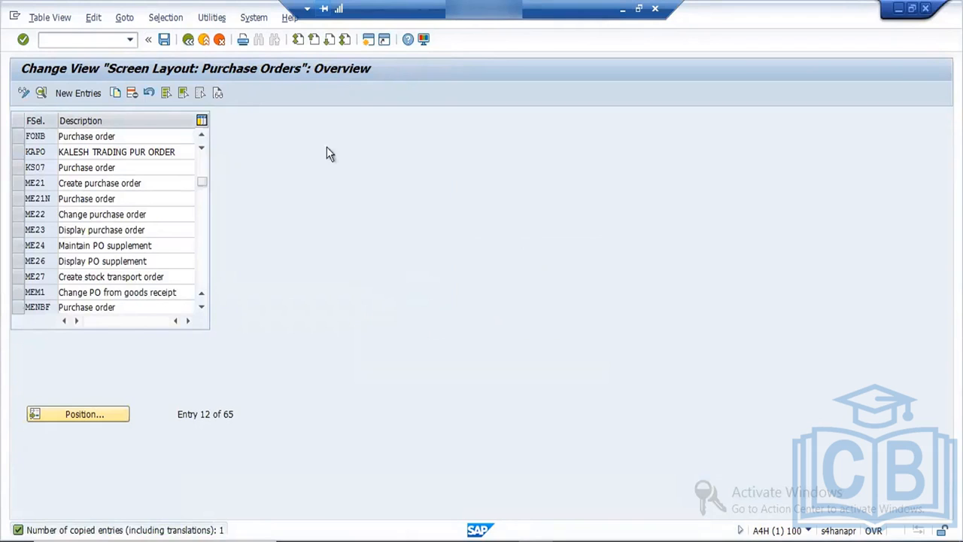
Save the new FONB screen layout to the proposed customizing request and return to the IMG structure
click(166, 39)
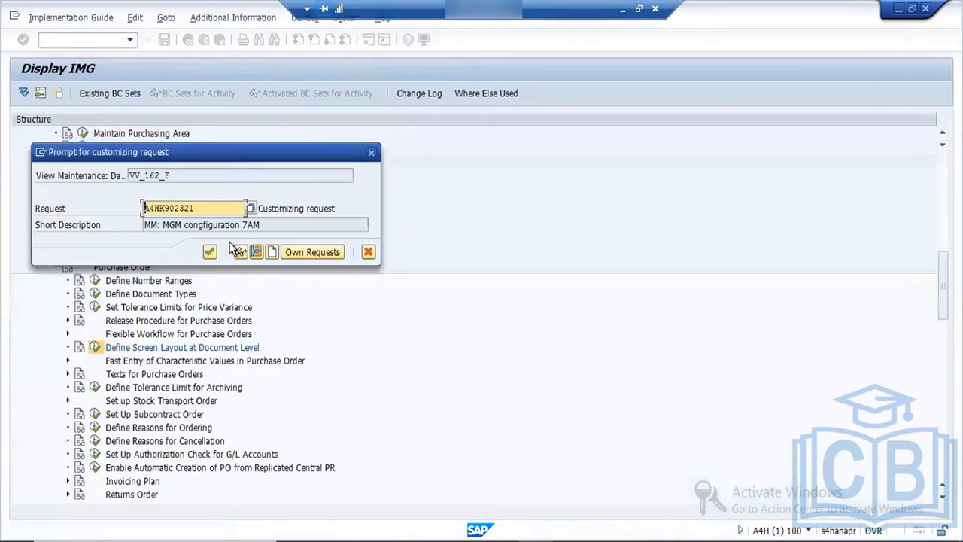
click(210, 252)
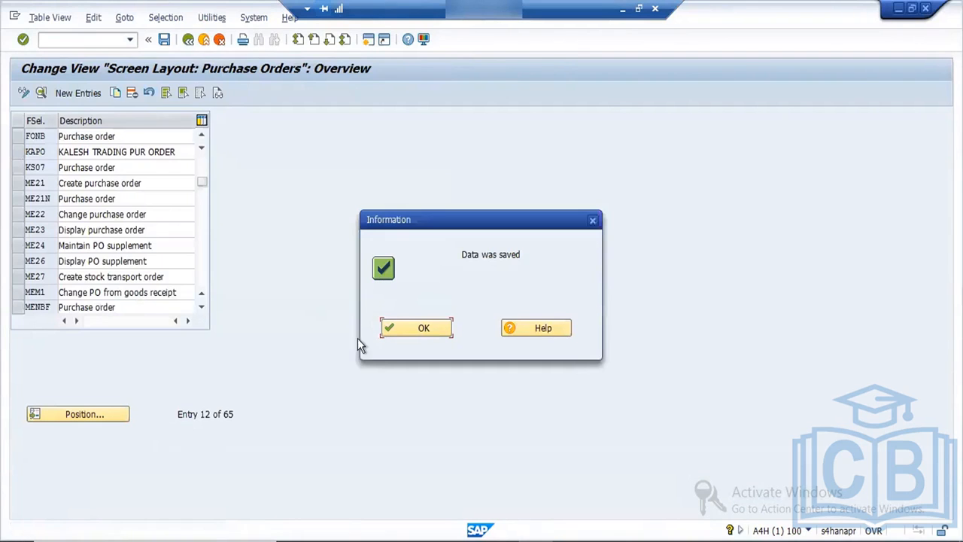
click(417, 329)
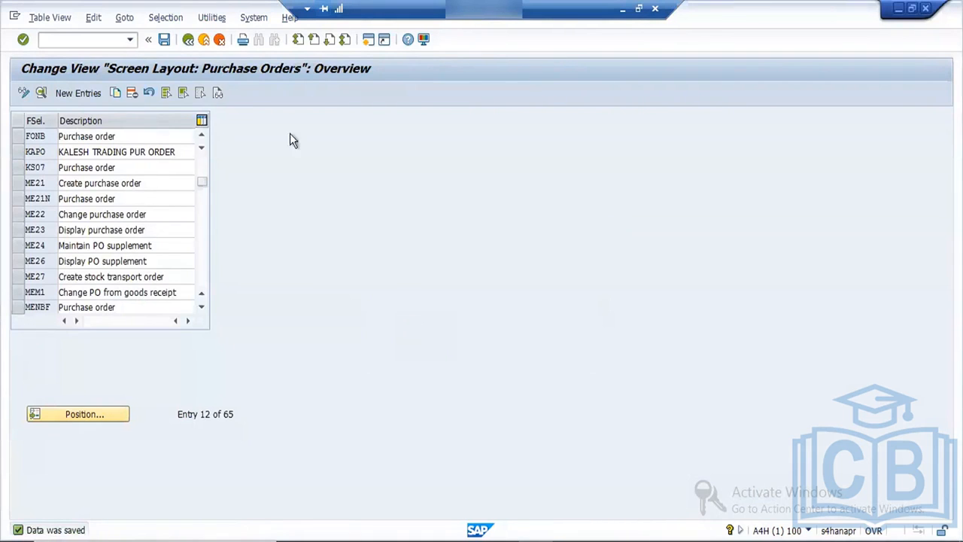
click(168, 41)
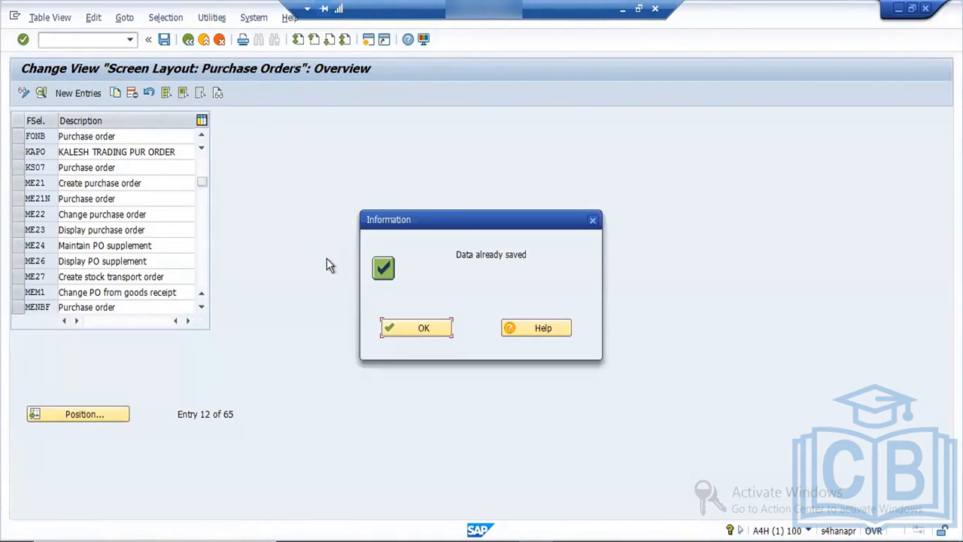
click(417, 329)
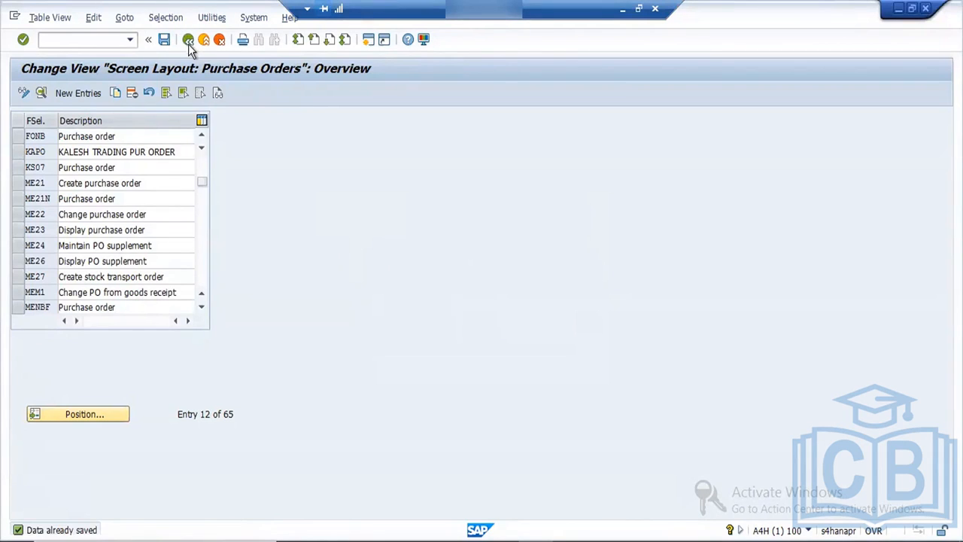
click(189, 40)
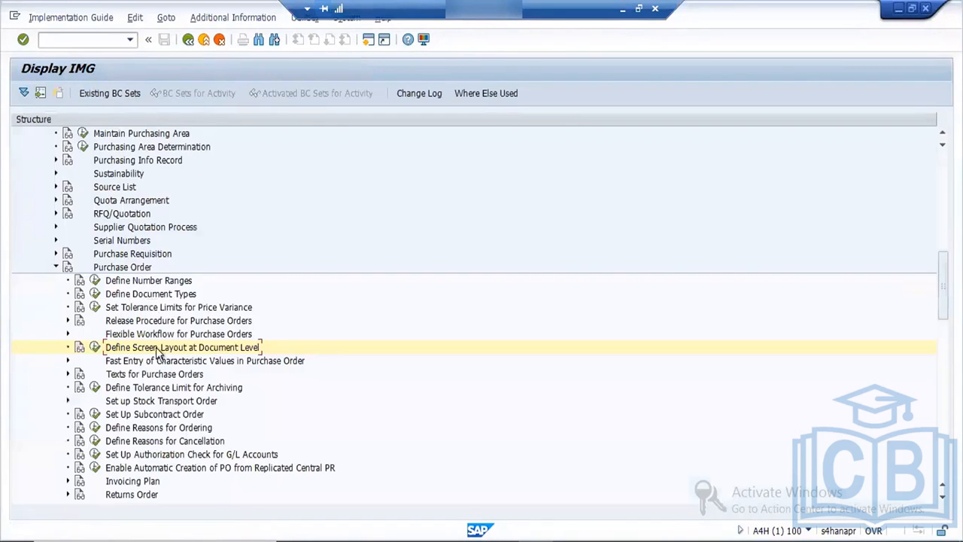
Open Define Document Types for purchase orders, position the table at fnb and select the FNB entry
click(94, 294)
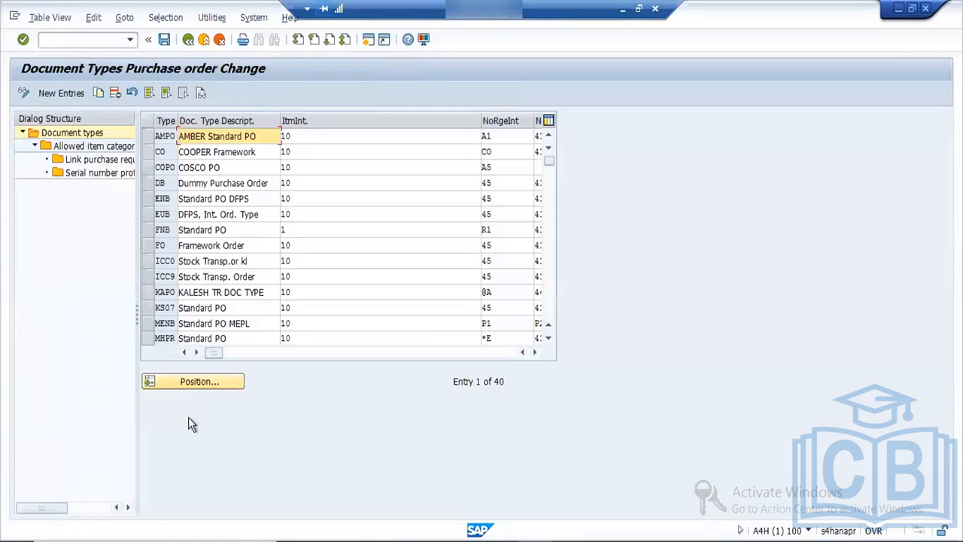
click(194, 382)
text(fnb)
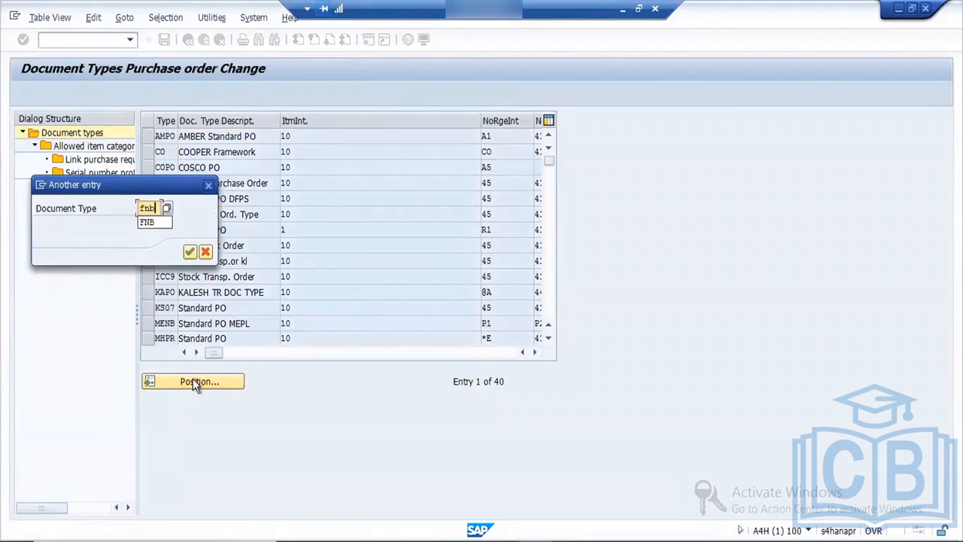
key(Return)
key(Return)
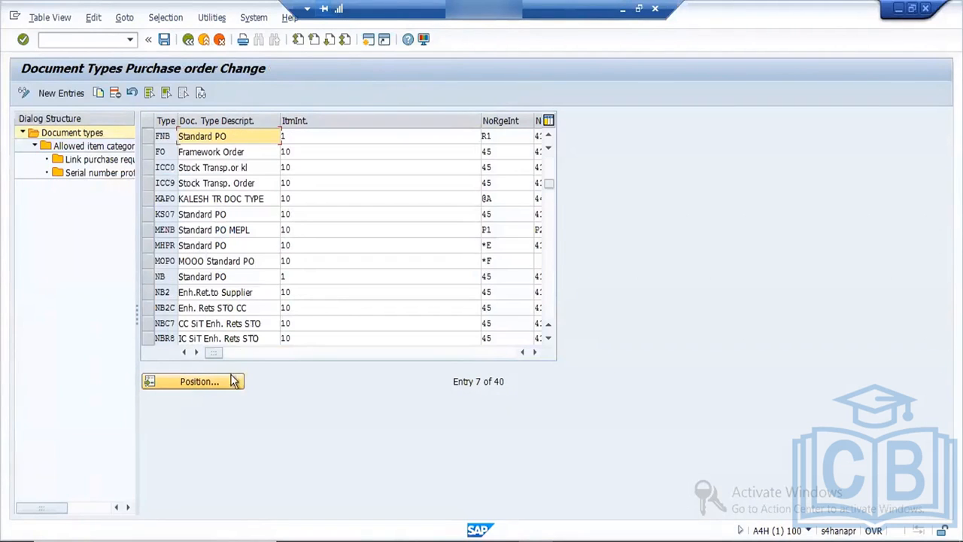
click(146, 135)
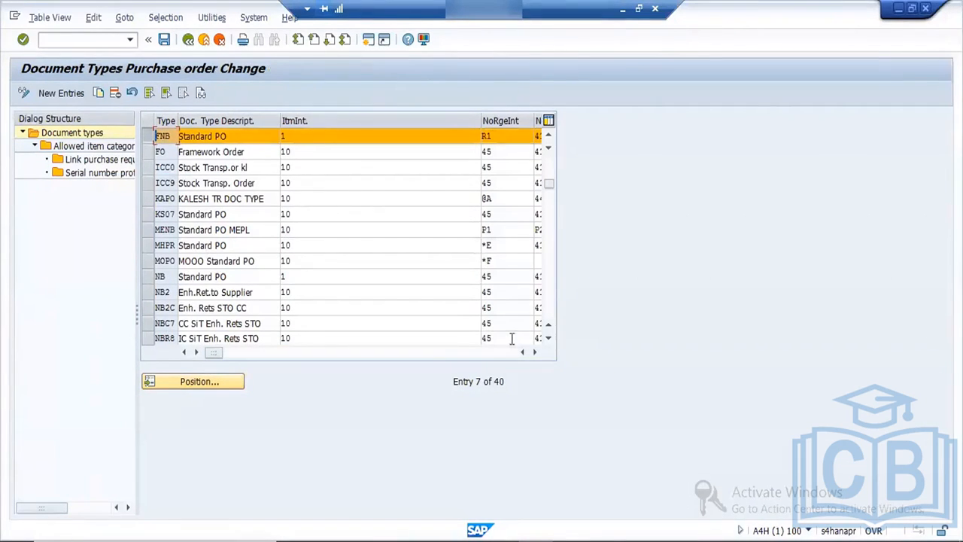
Set the field selection key of document type FNB to fonb
click(535, 353)
click(535, 353)
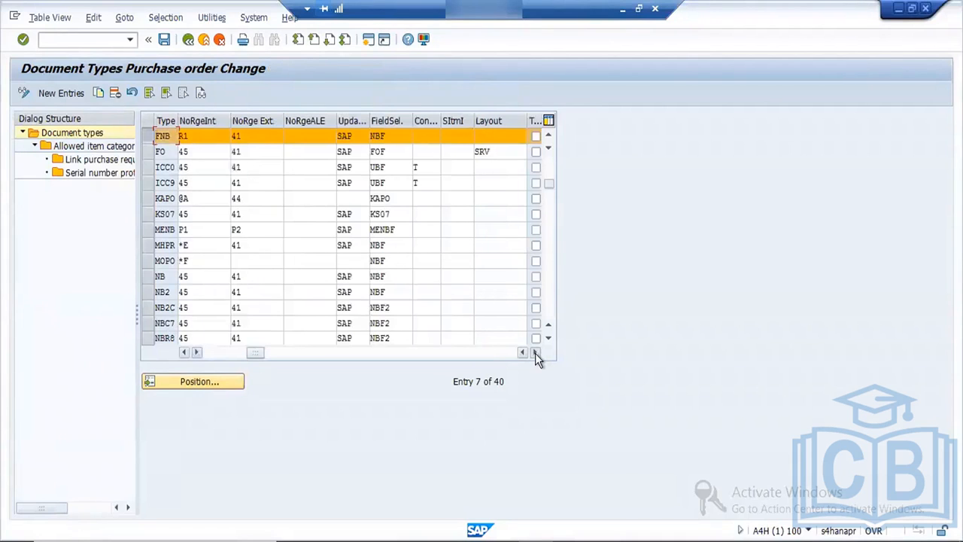
click(385, 135)
double_click(371, 136)
text(fonb)
key(Return)
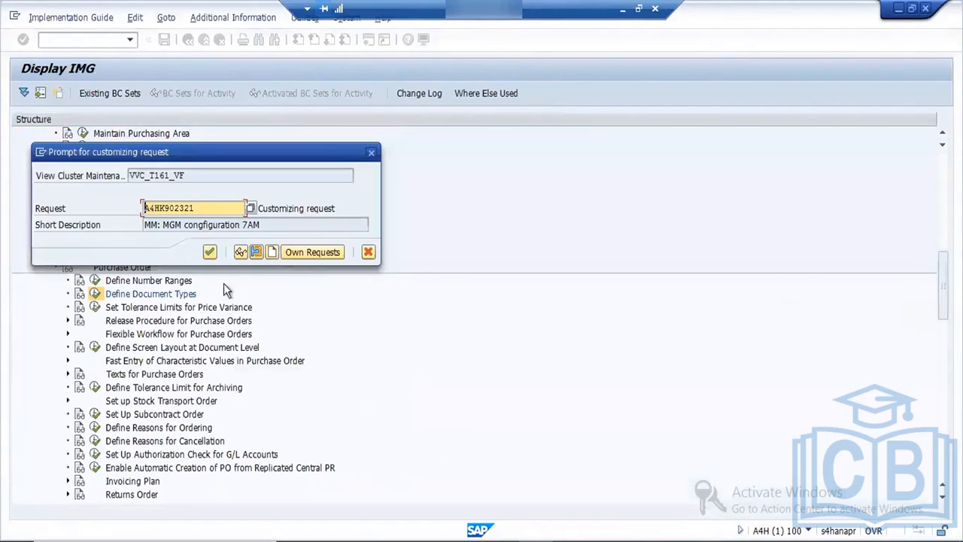
Save the FNB document type change to the proposed customizing request and return to the IMG structure
click(209, 253)
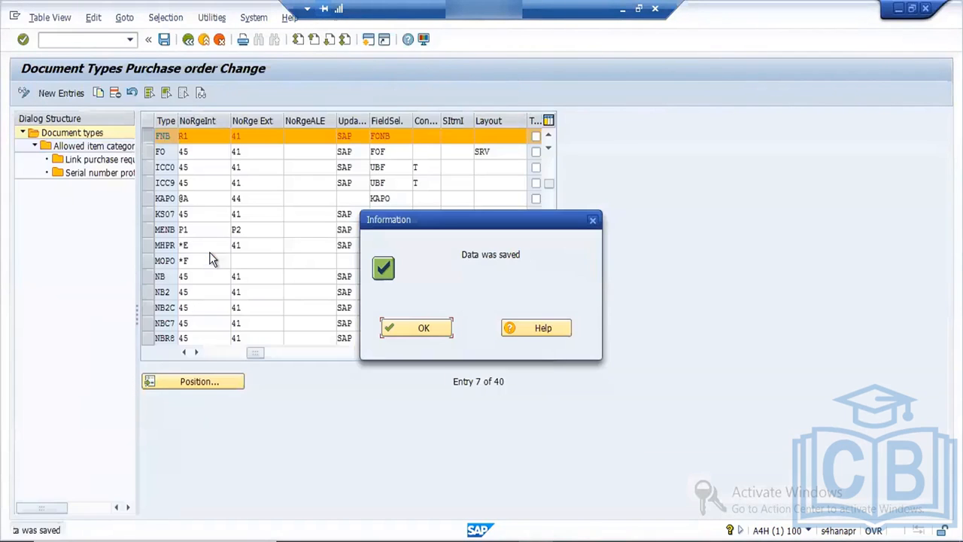
click(388, 331)
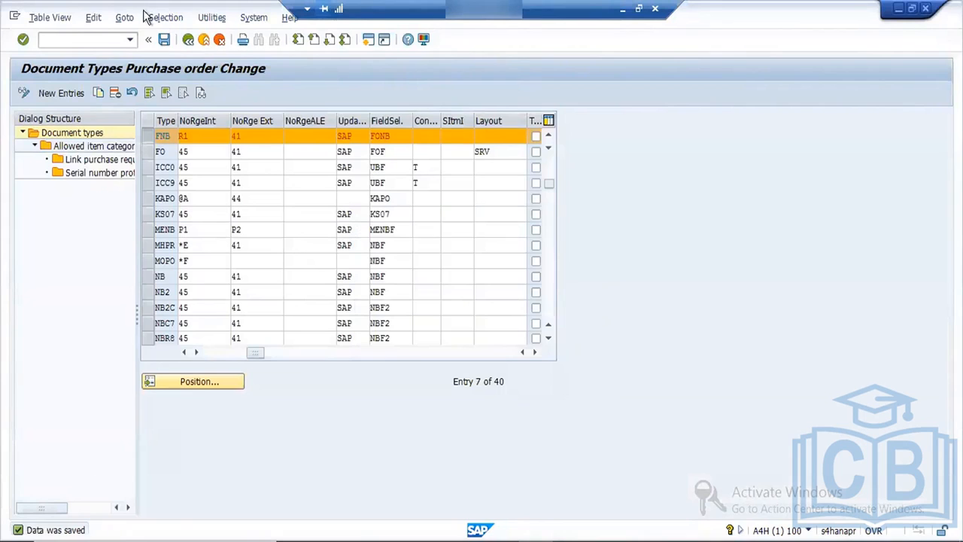
click(164, 40)
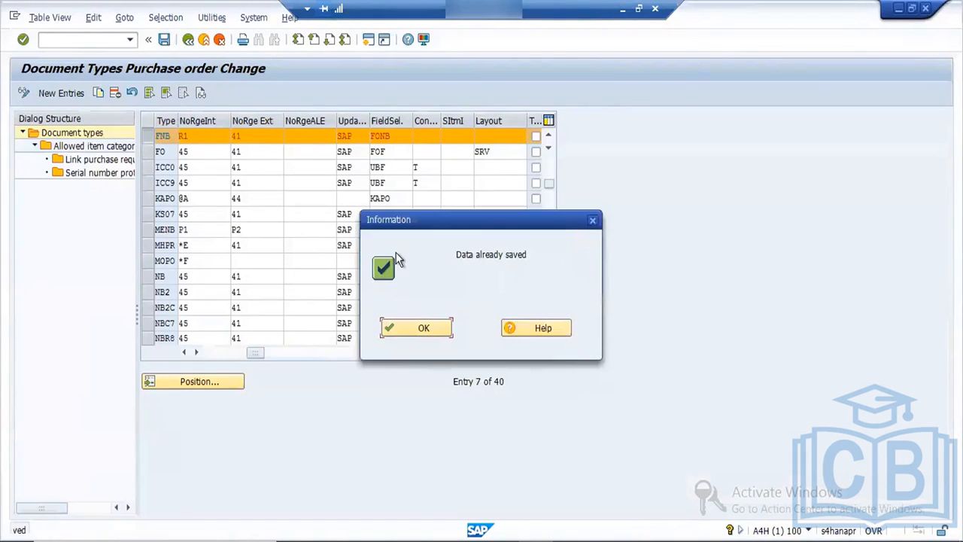
click(399, 327)
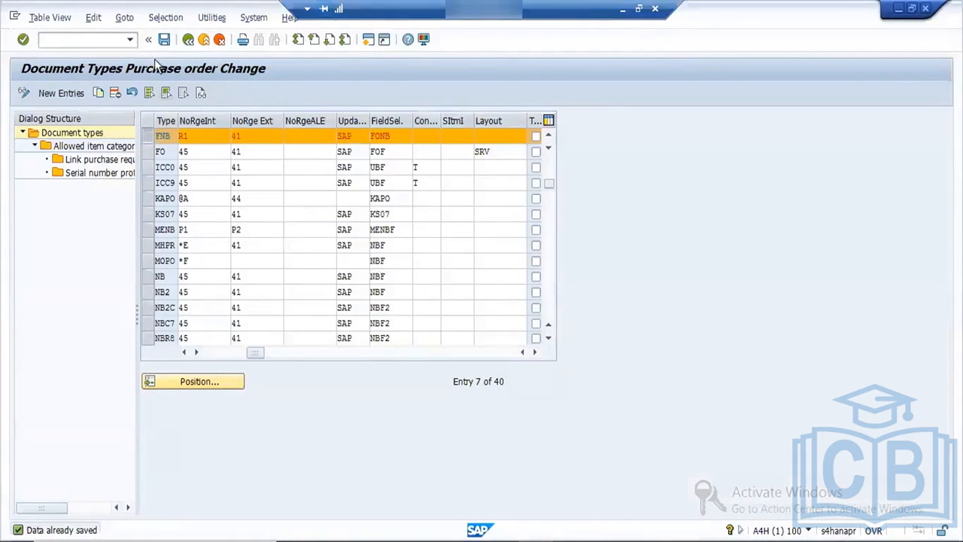
click(165, 39)
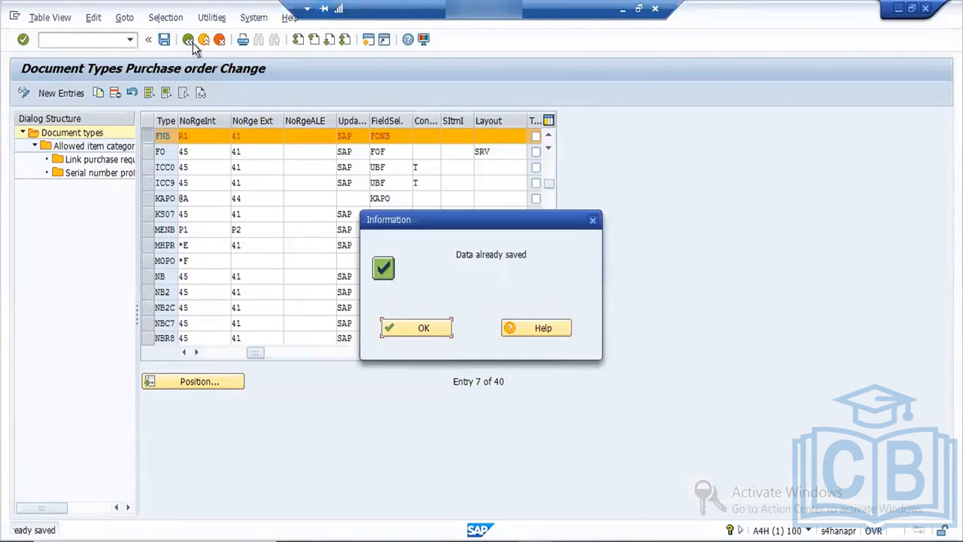
click(412, 330)
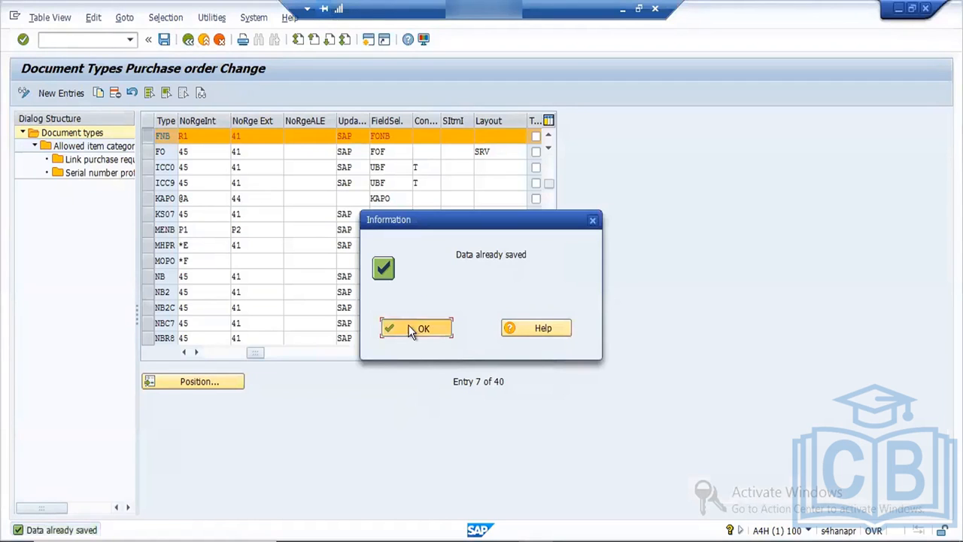
click(188, 39)
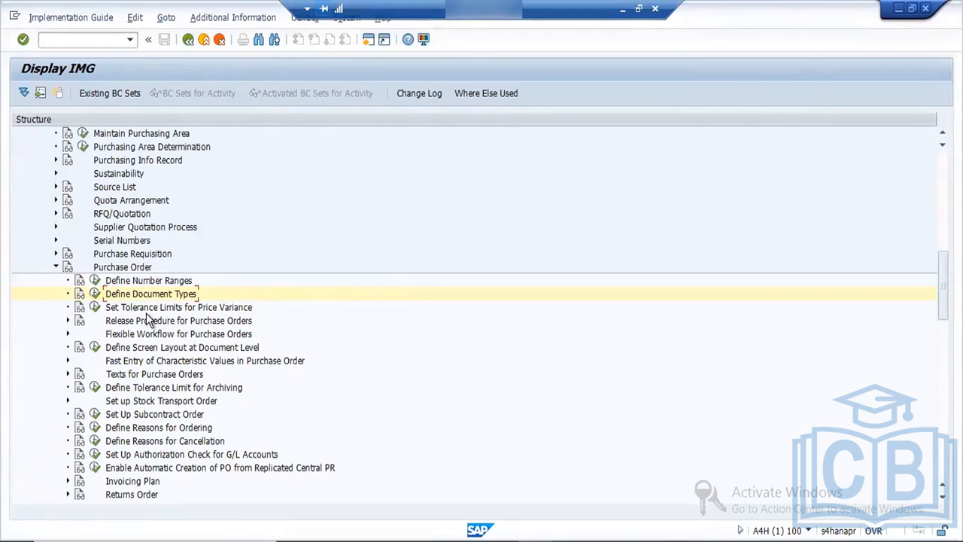
Expand Texts for Purchase Orders and open Define Text Types for Header Texts, accepting the cross-client notice
click(67, 374)
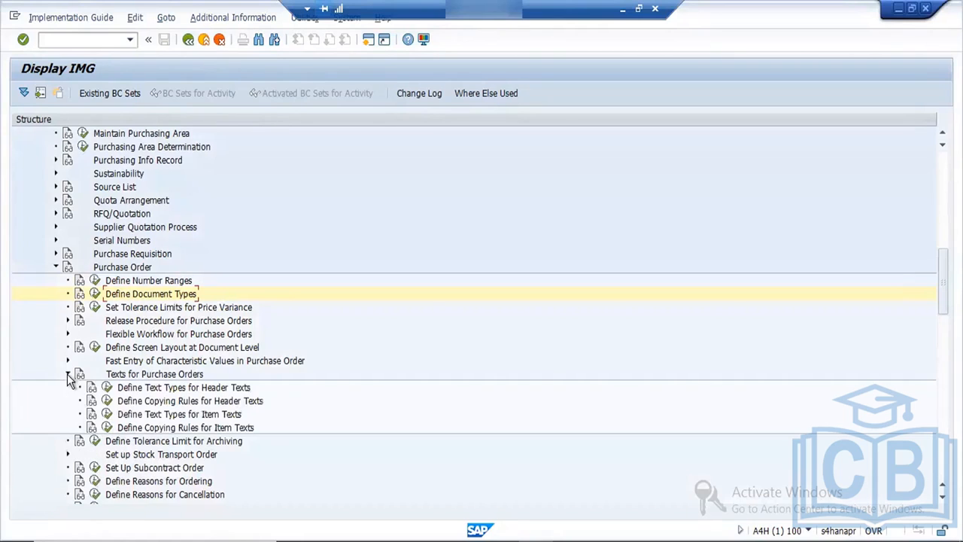
click(106, 390)
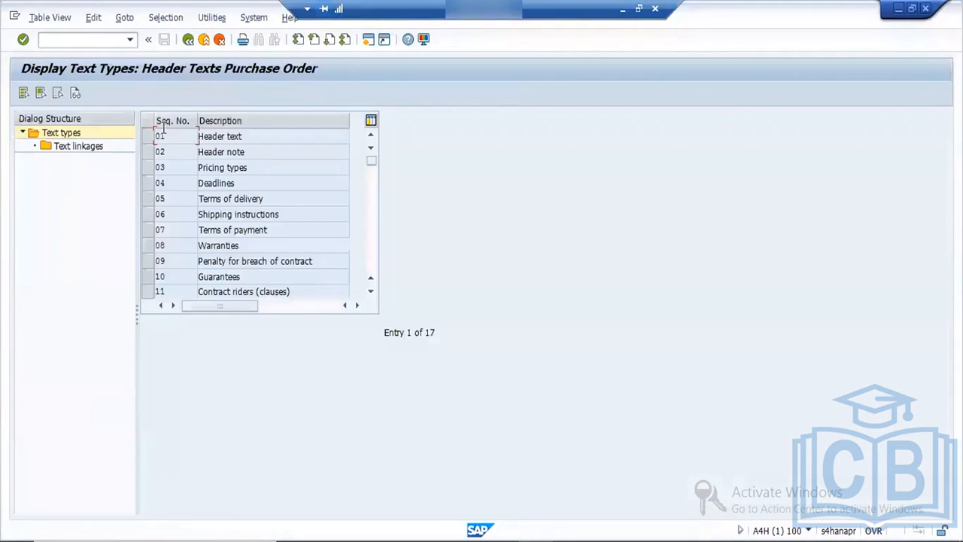
click(189, 42)
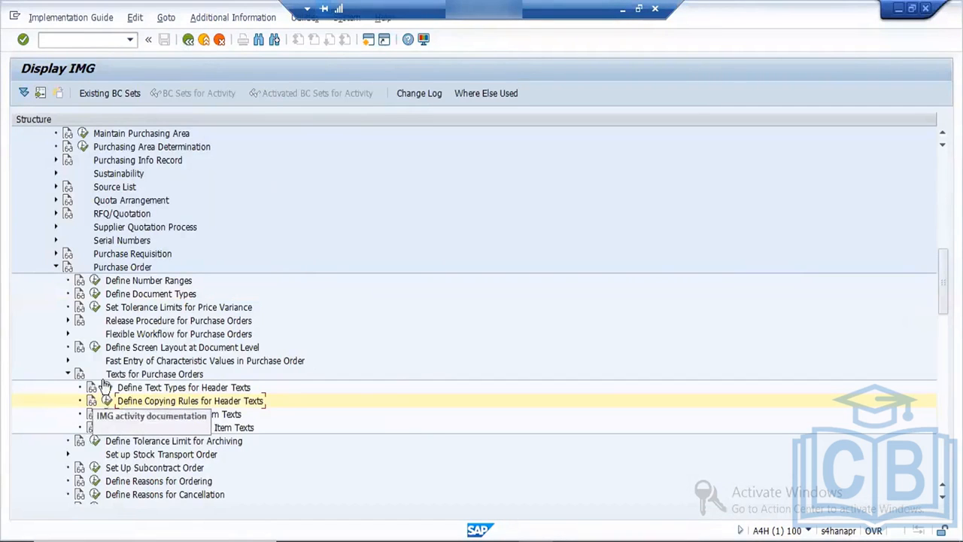
click(106, 400)
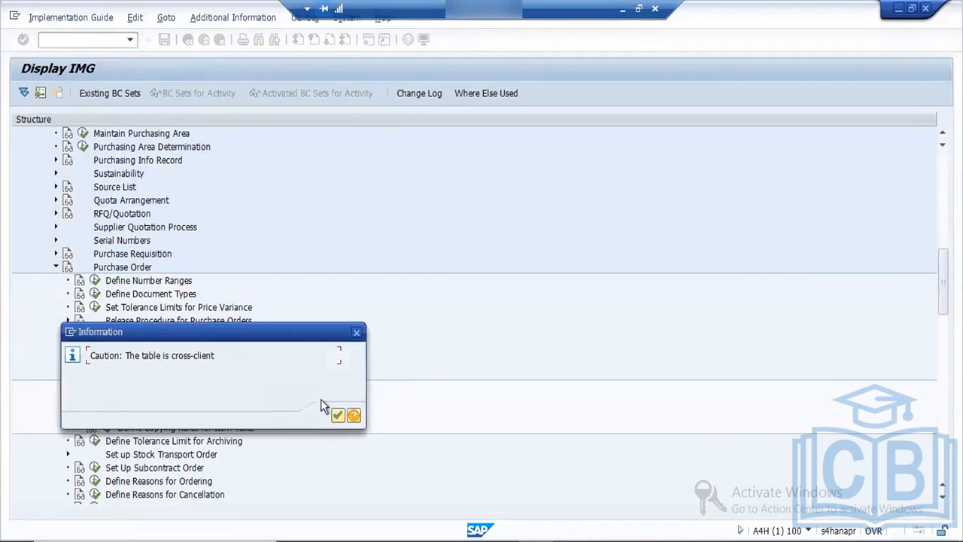
click(338, 415)
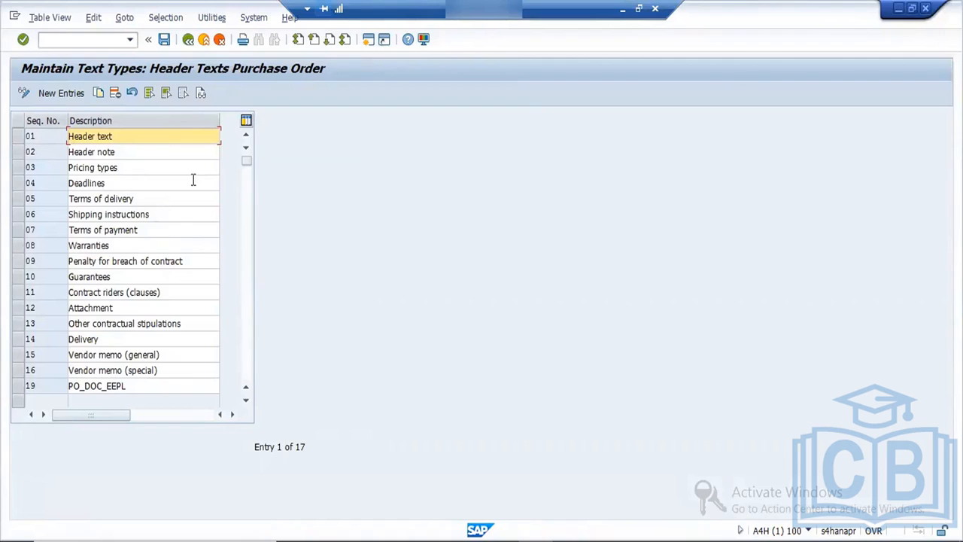
Copy header text type 02 Header note to a new entry 17 with the description gstin
click(20, 157)
click(98, 96)
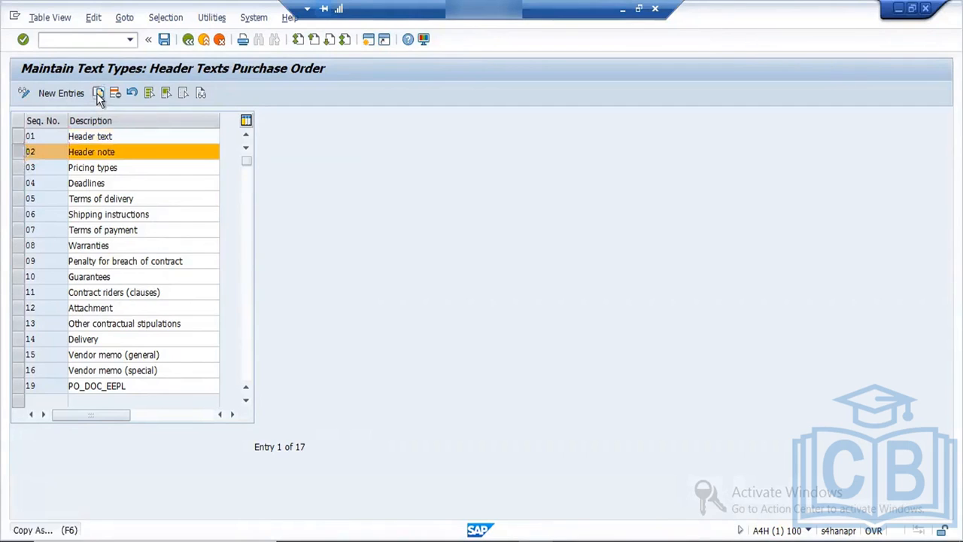
click(430, 328)
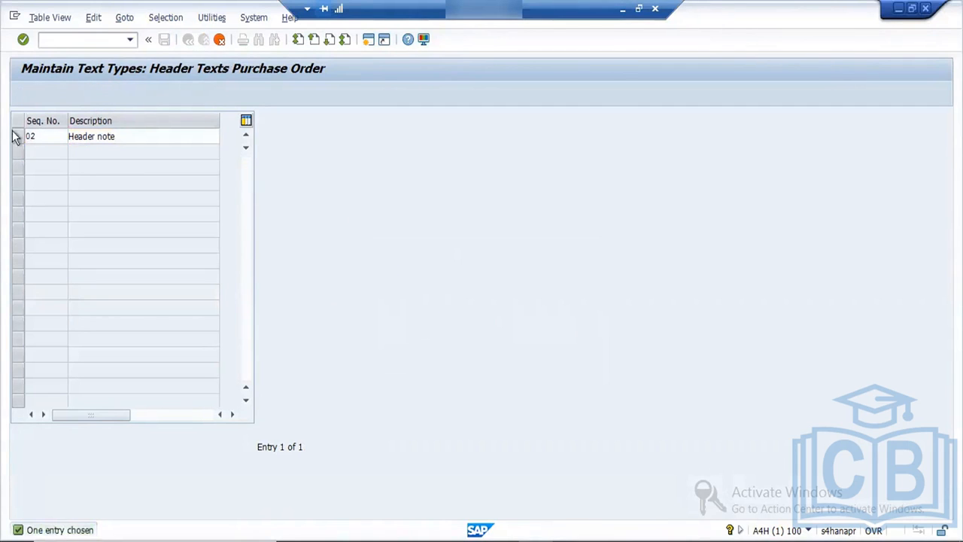
click(34, 135)
text(17)
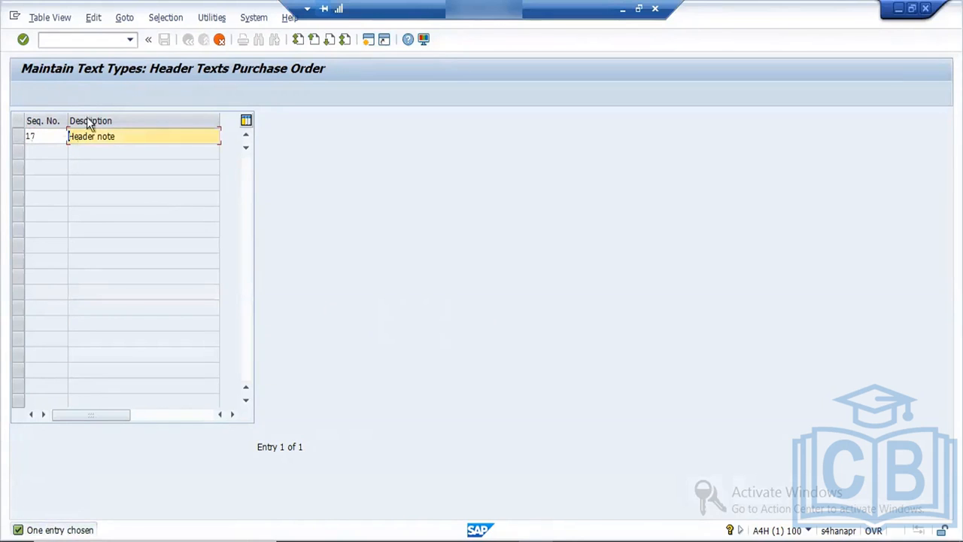
drag(123, 135, 11, 123)
key(BackSpace)
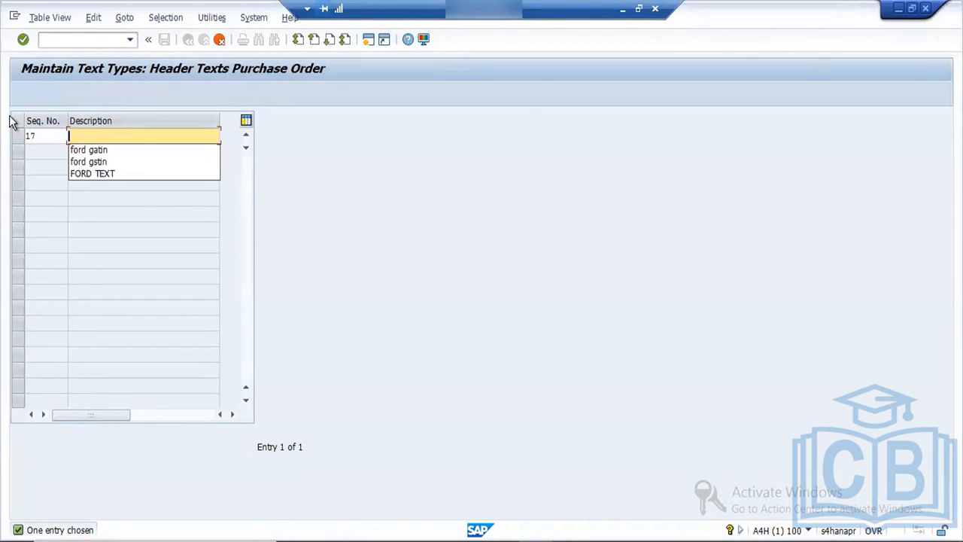
text(gstin)
key(Return)
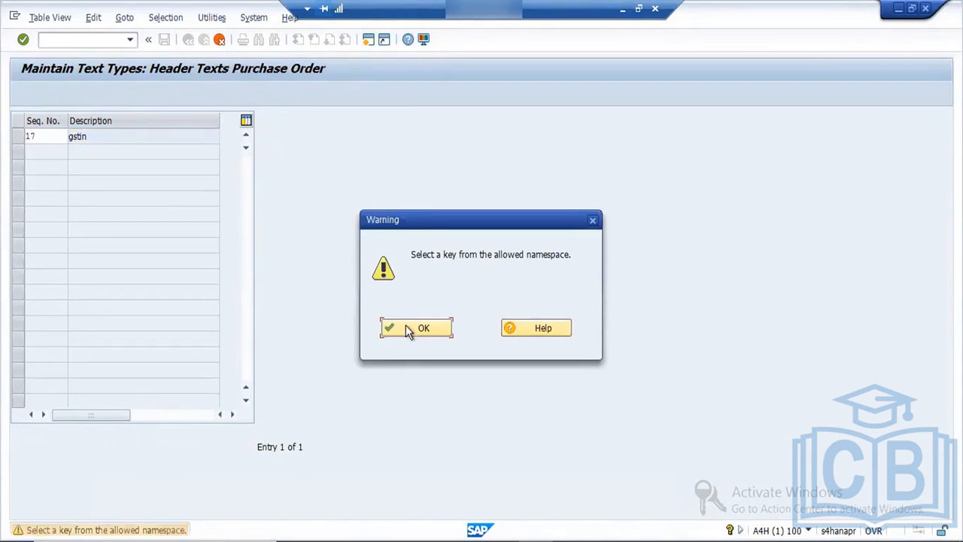
click(408, 332)
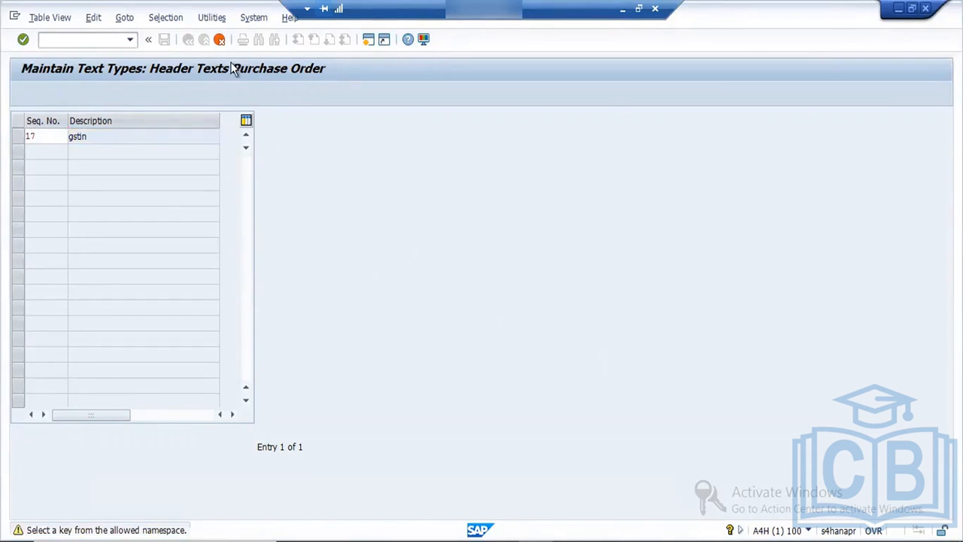
key(Return)
key(Return)
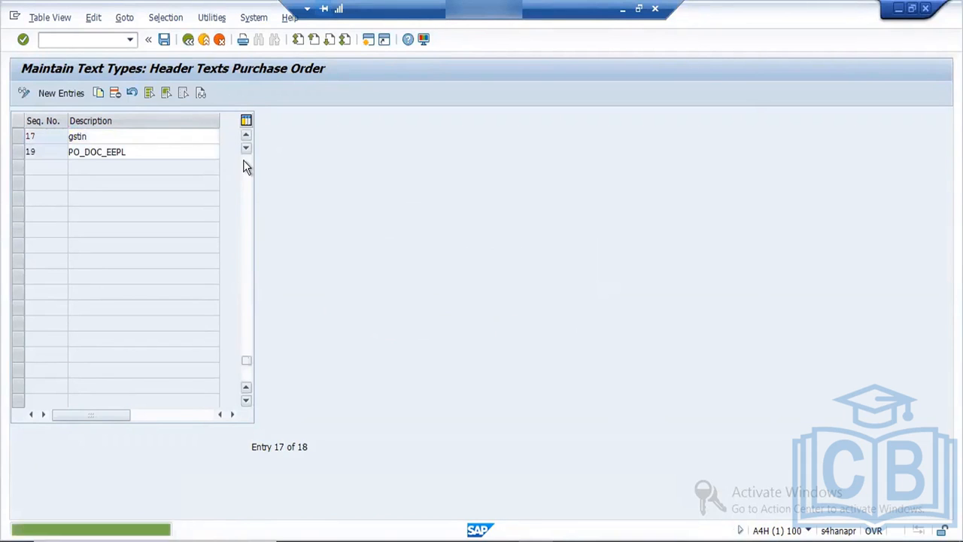
Save the gstin header text type to the proposed customizing request and go back to the SAP Easy Access screen
click(164, 39)
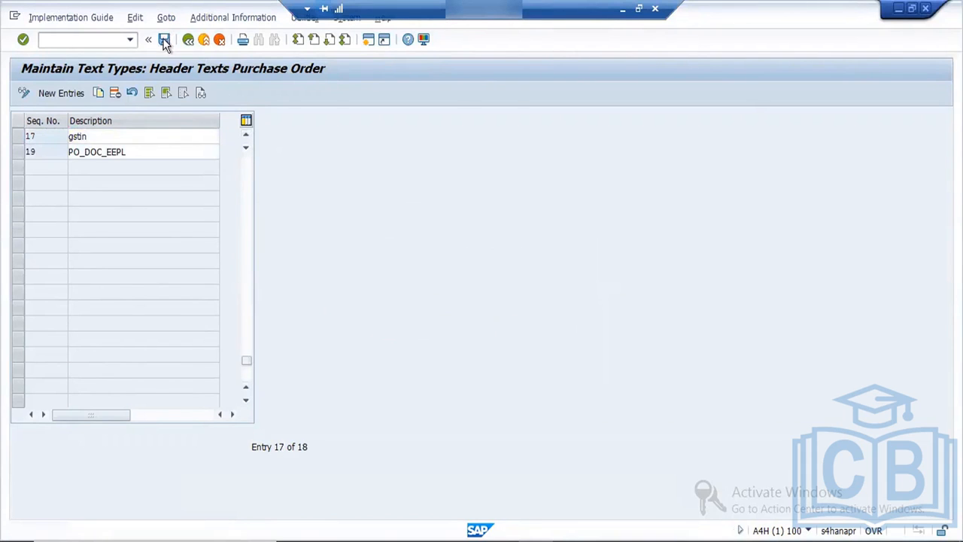
click(210, 251)
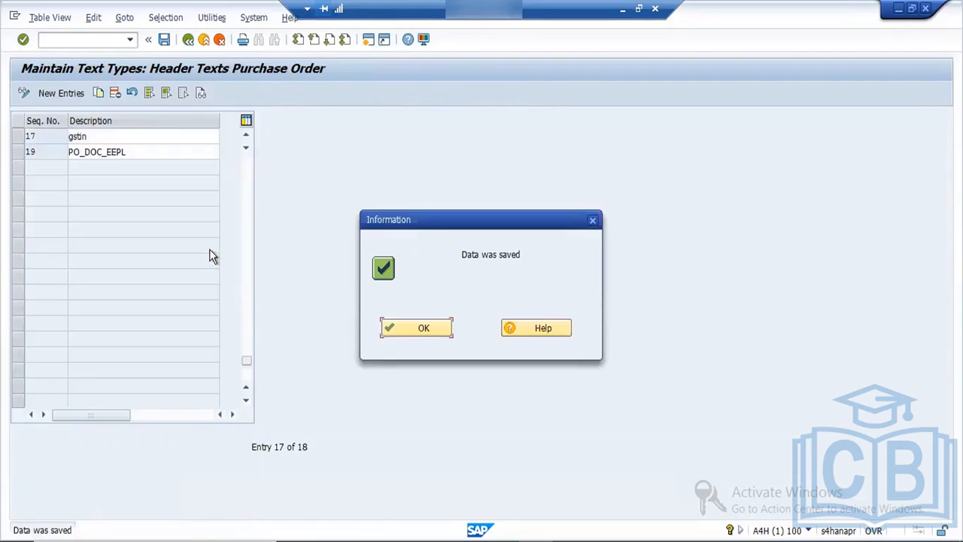
click(409, 327)
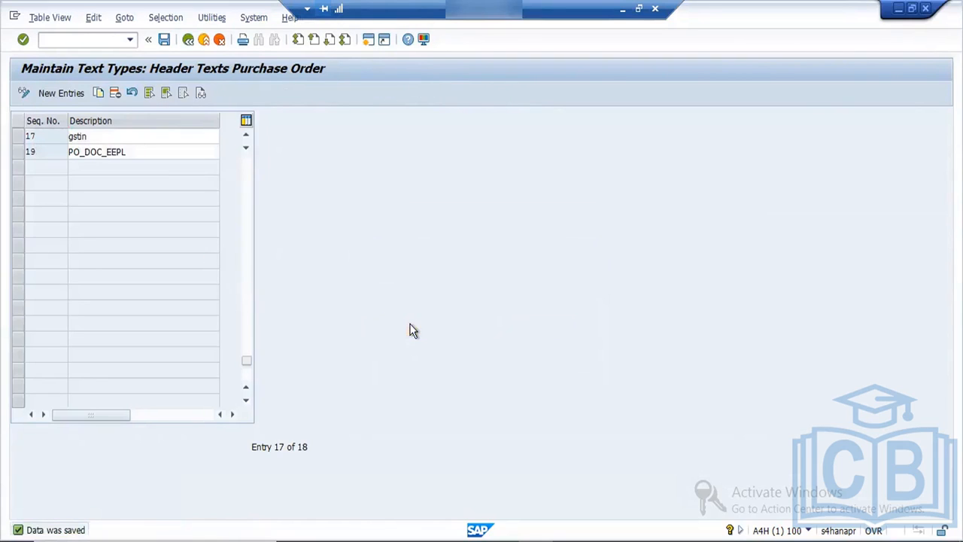
click(165, 40)
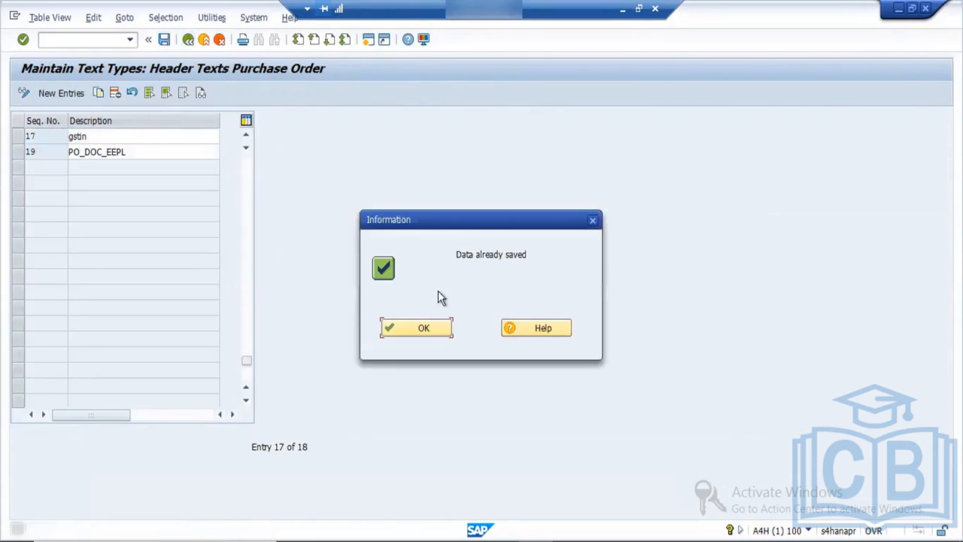
click(446, 329)
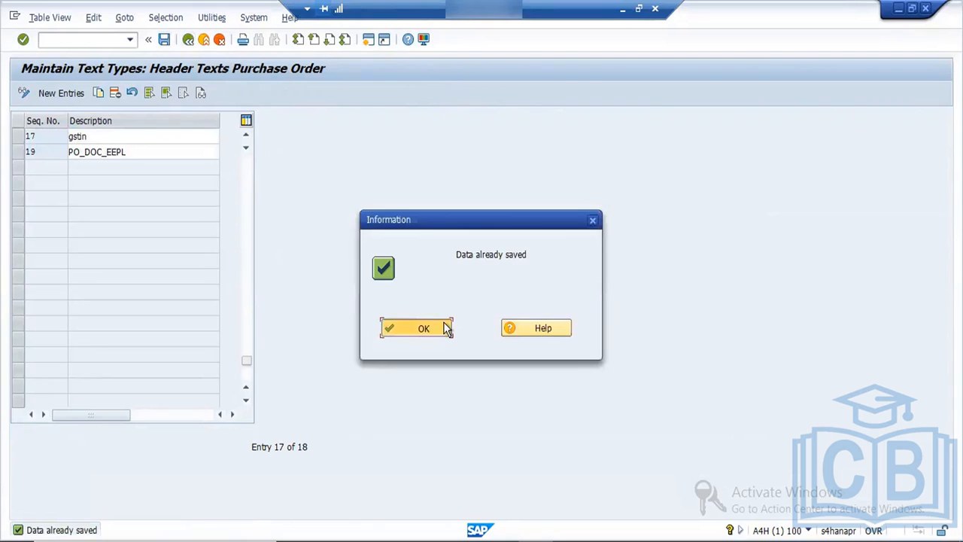
click(190, 43)
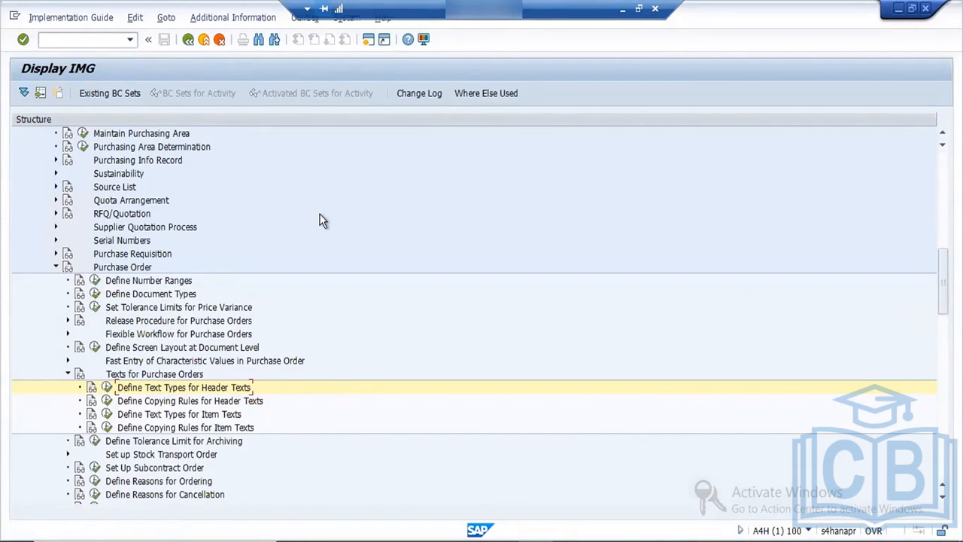
click(187, 41)
click(187, 41)
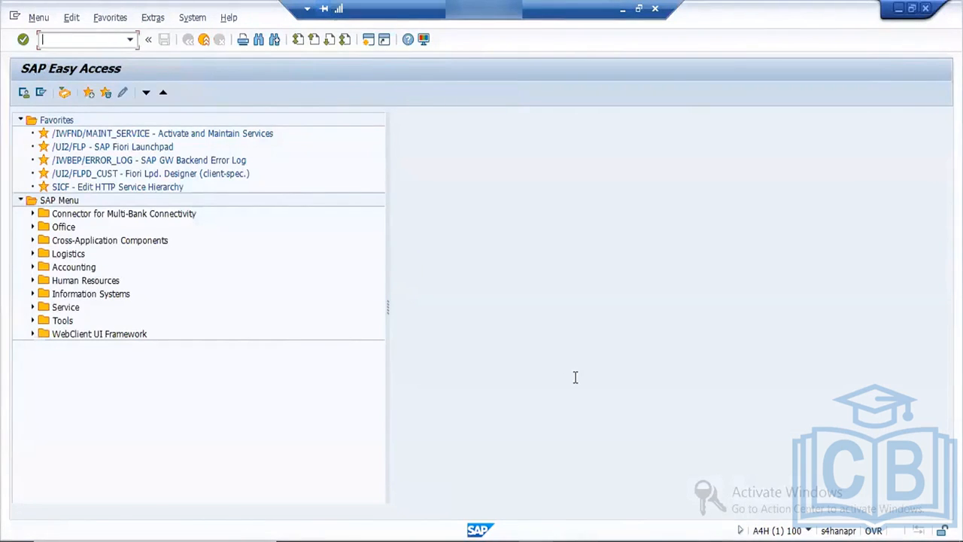
Switch to the SAP MM notes in Word and review the configuration steps and the purchase order transaction codes
key(alt+Tab)
click(358, 239)
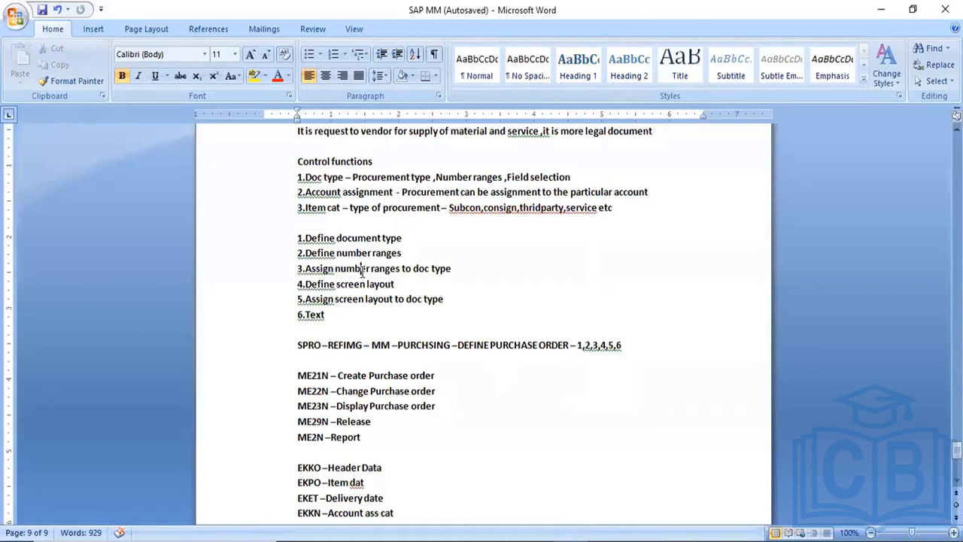
click(362, 270)
click(361, 283)
click(372, 301)
click(301, 377)
drag(300, 377, 373, 433)
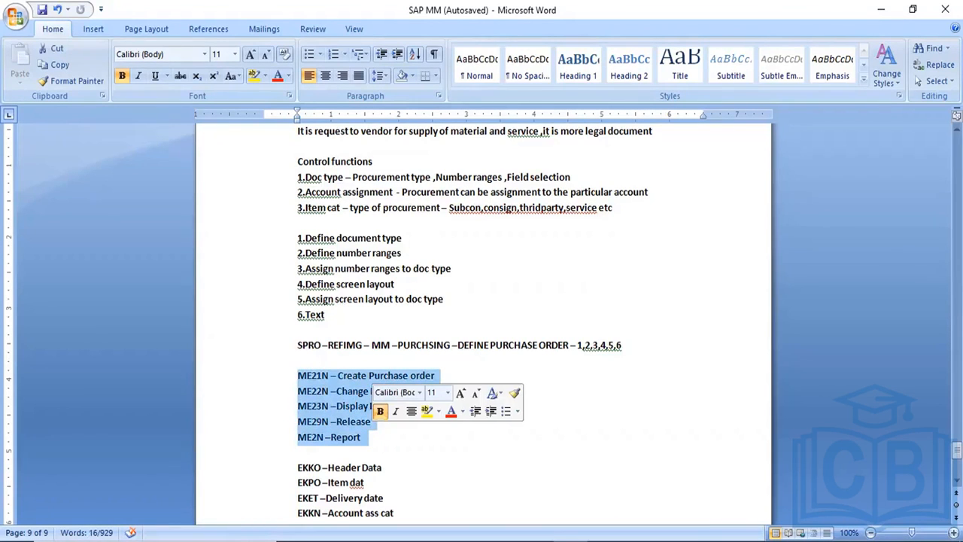
Switch back to SAP and start transaction me21n to create a purchase order
key(alt+Tab)
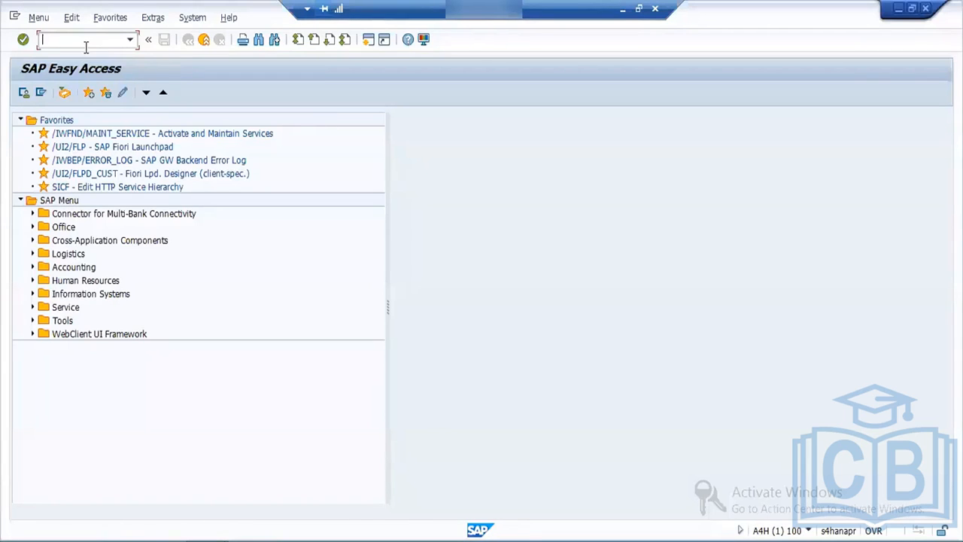
text(me21n)
key(Return)
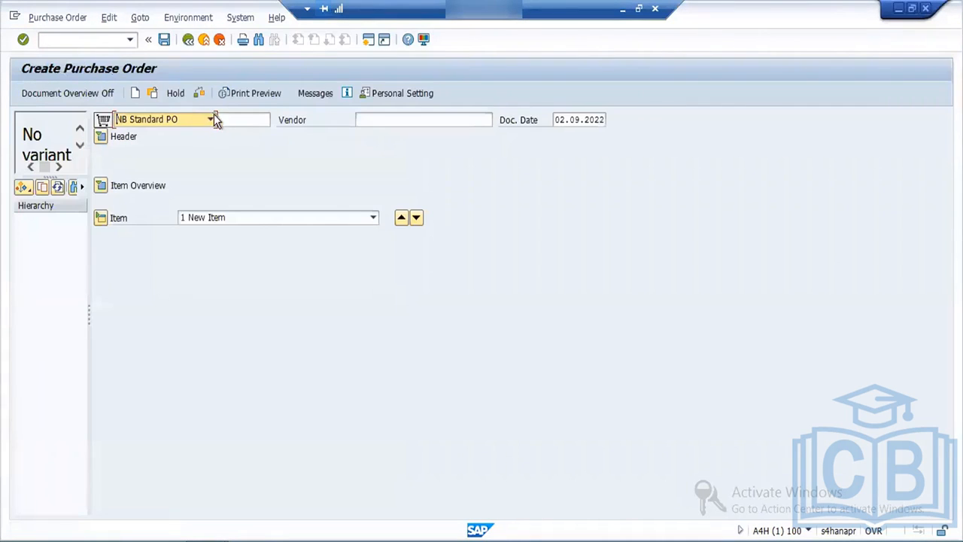
Hide the document overview and expand the header and item overview sections of the purchase order
click(85, 92)
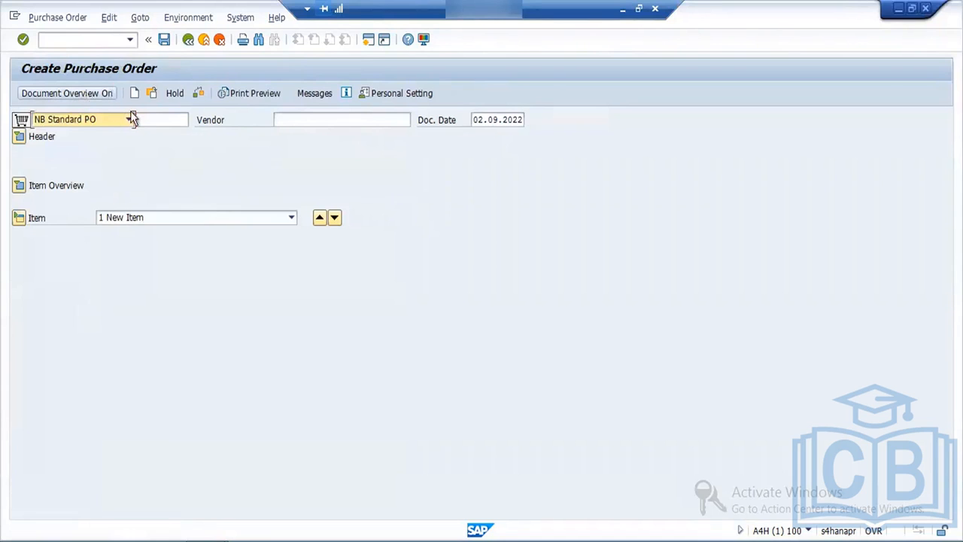
click(19, 136)
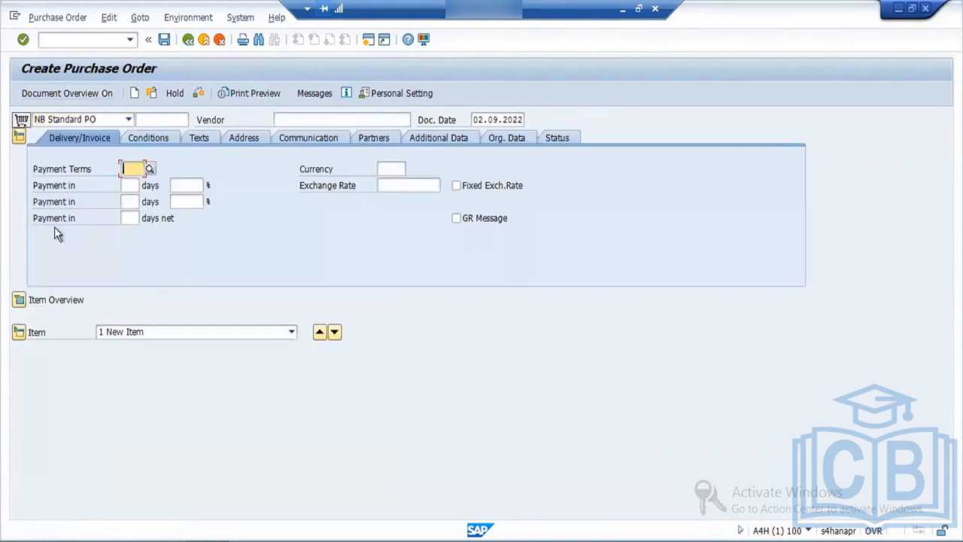
click(19, 301)
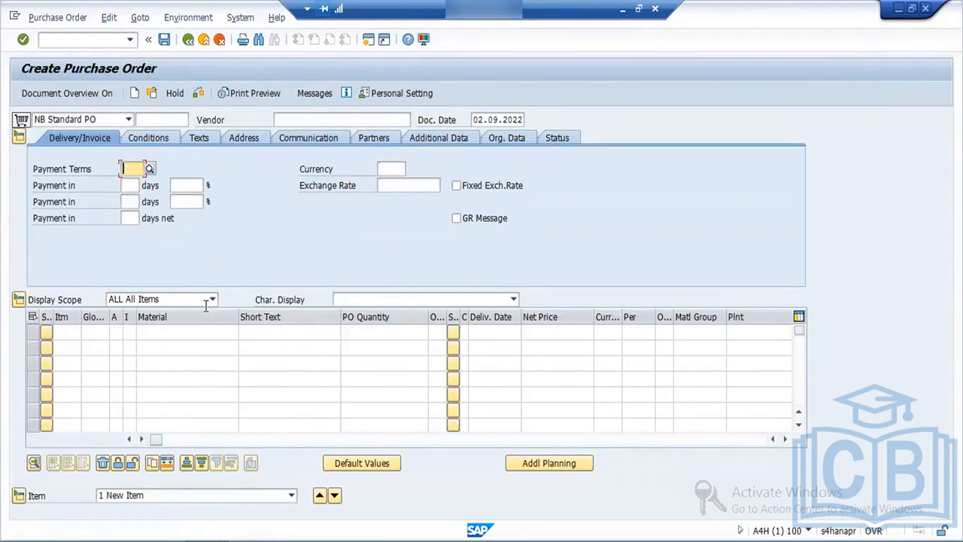
click(128, 122)
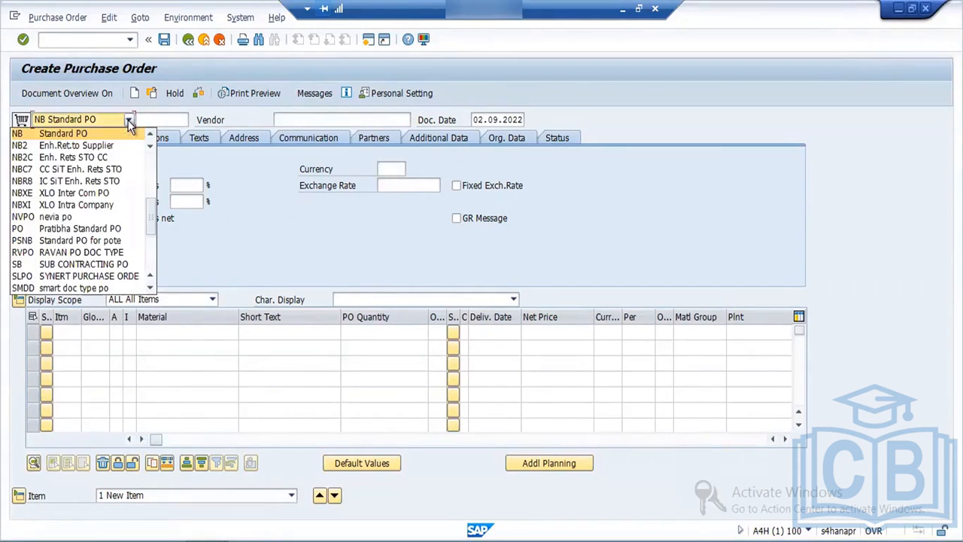
drag(151, 221, 145, 175)
key(Return)
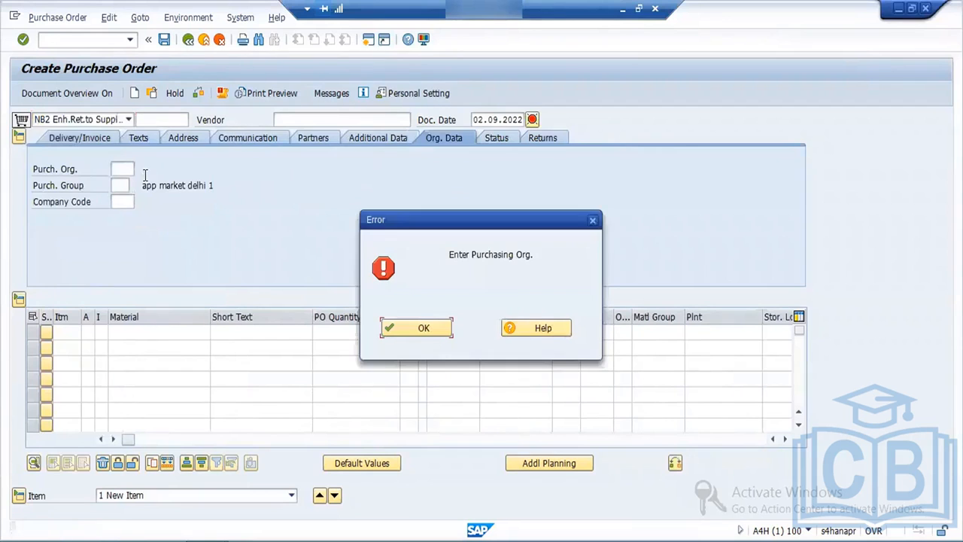
click(424, 328)
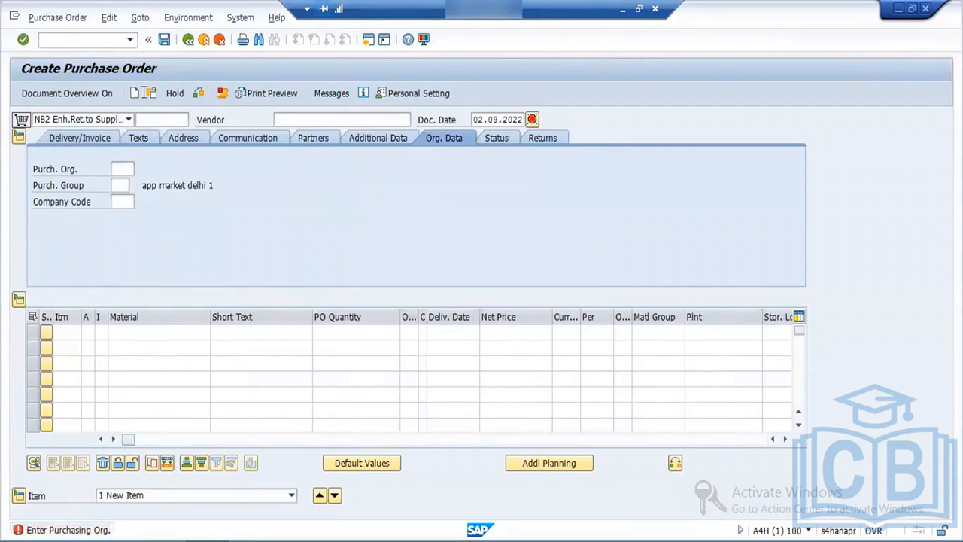
Set the purchase order's document type to FNB Standard PO and dismiss the purchasing organization message
click(128, 120)
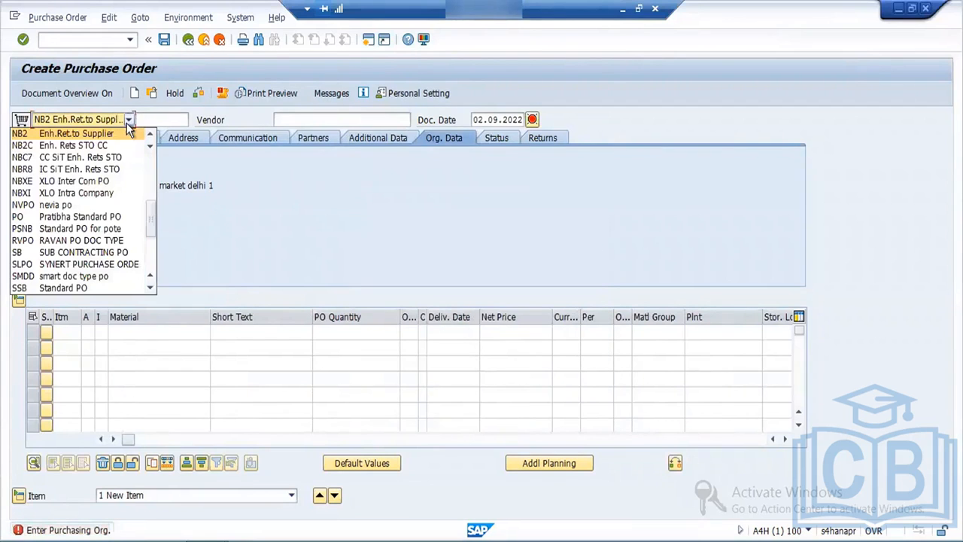
drag(153, 216, 154, 158)
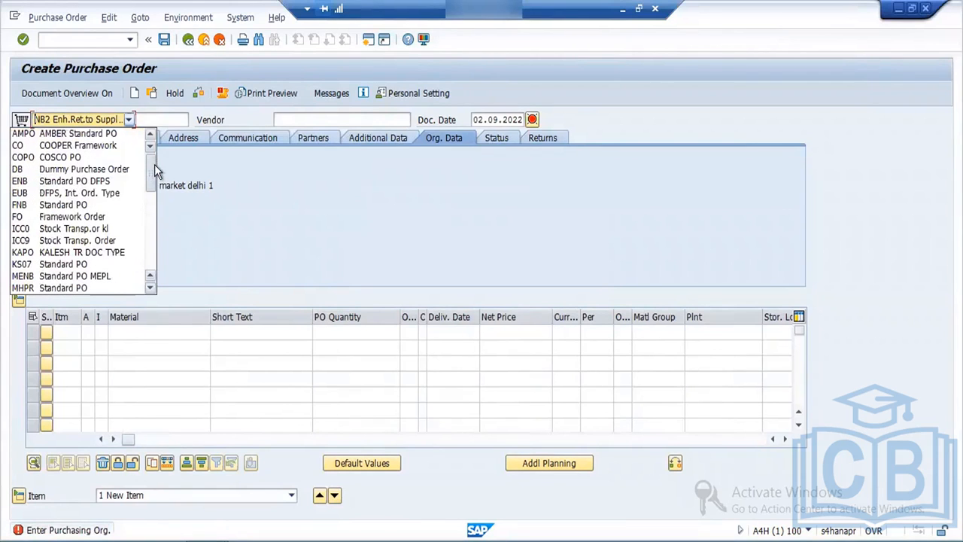
click(67, 208)
click(424, 329)
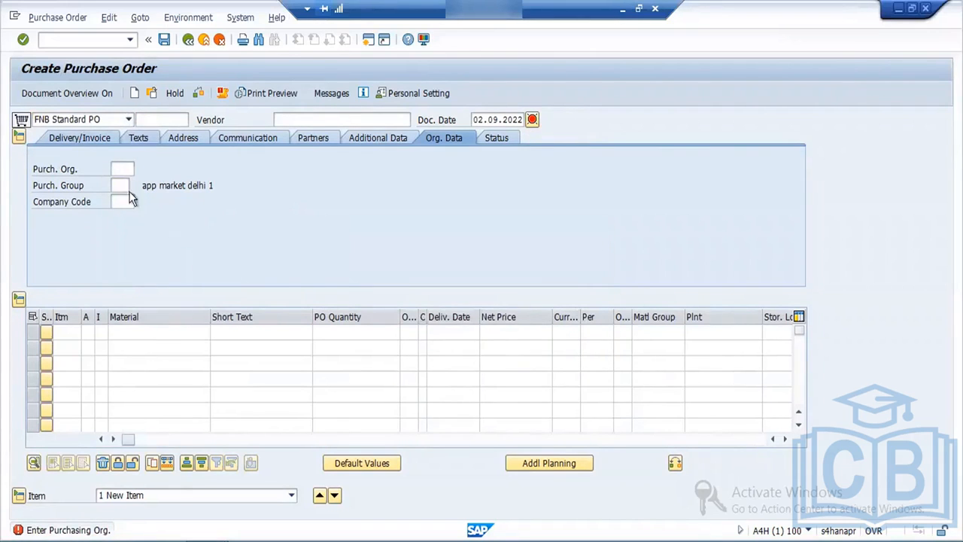
Open a second SAP session and display the SAP Reference IMG through transaction spro
click(207, 540)
click(369, 39)
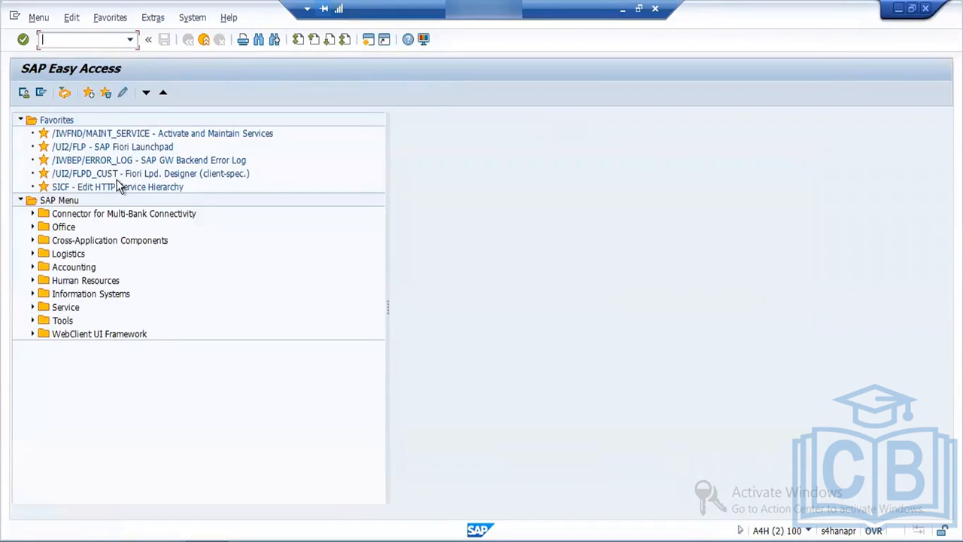
text(spro)
key(Return)
click(85, 93)
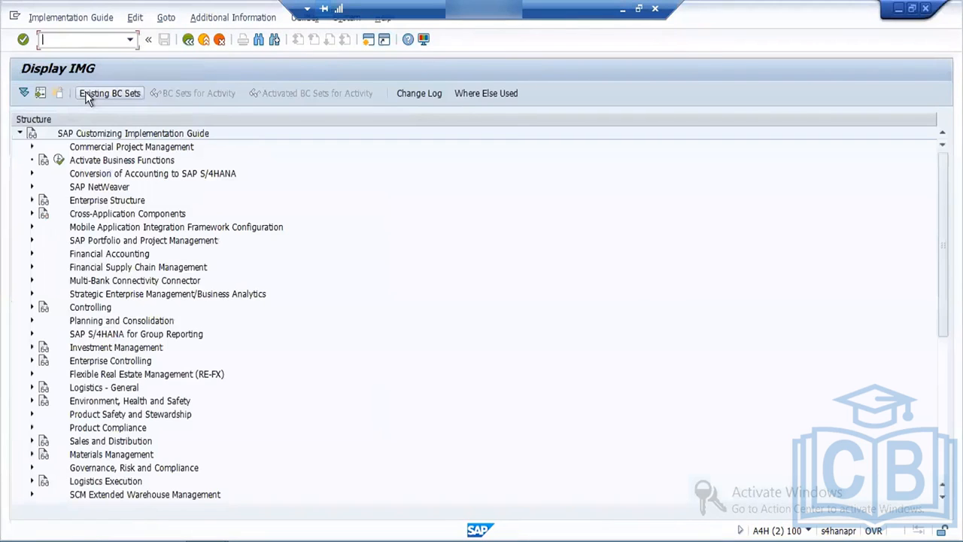
Open the Define Document Types activity for purchase orders in the Purchasing section of Materials Management
click(32, 455)
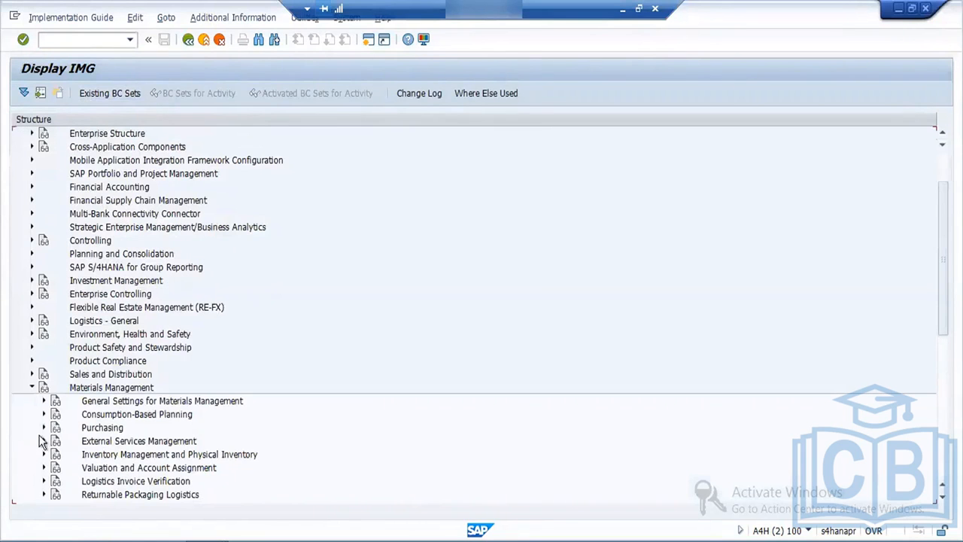
click(44, 428)
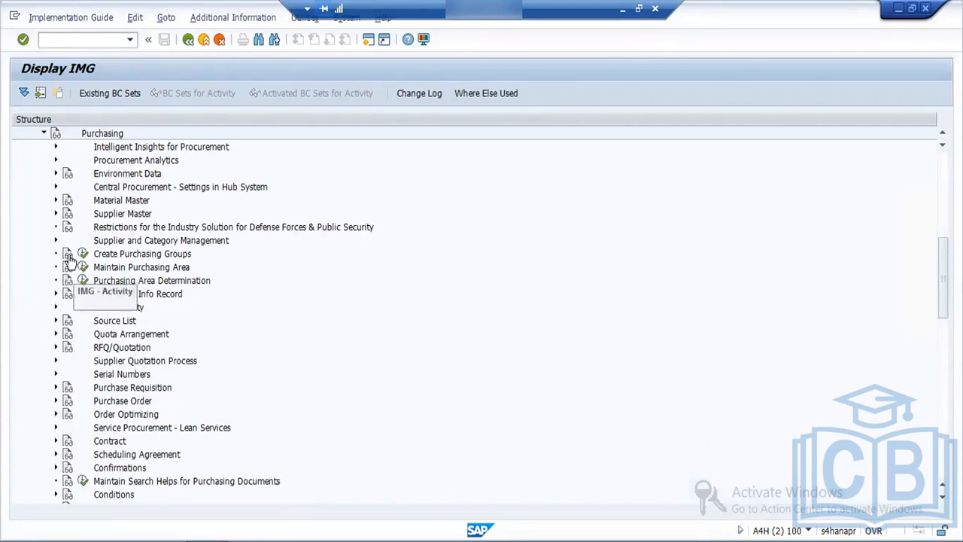
click(56, 401)
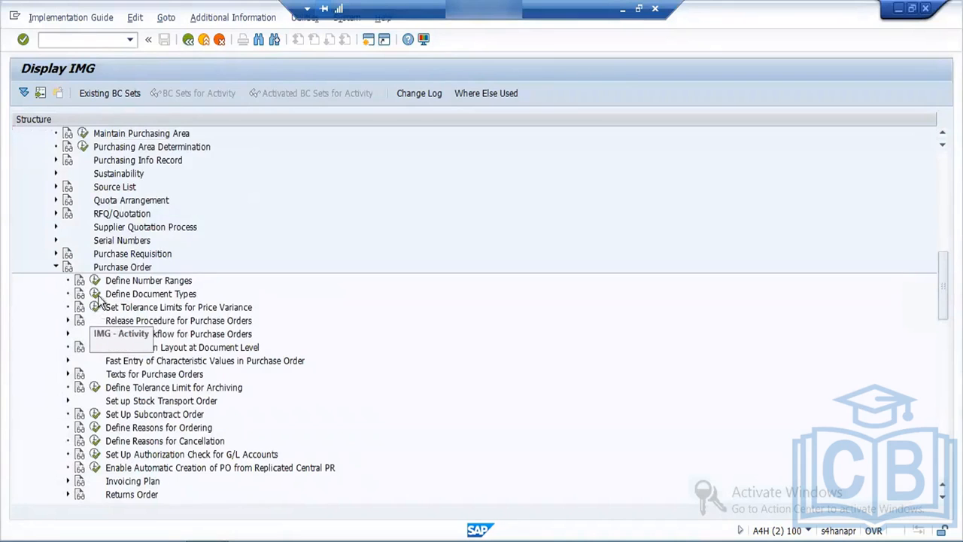
click(95, 293)
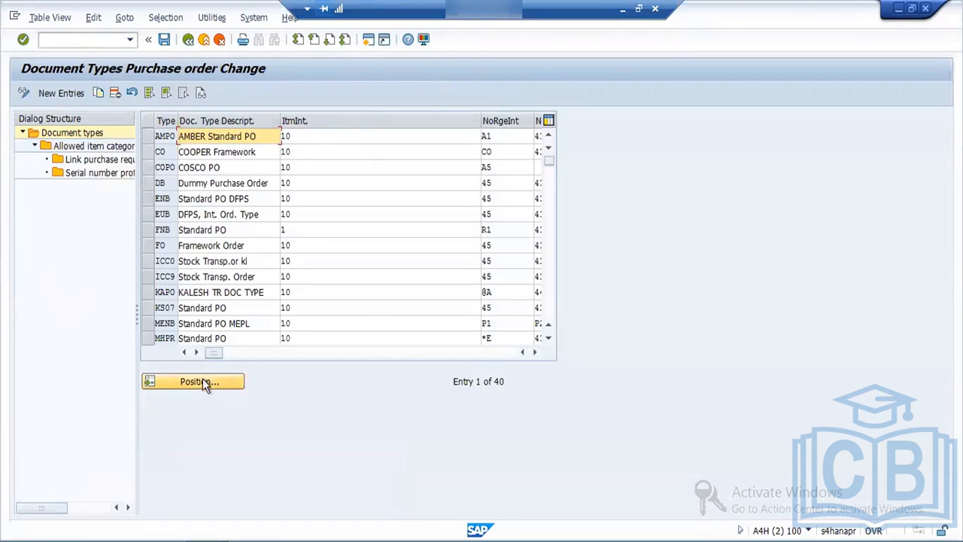
Locate document type FNB in the list and change its description to FORD ORDER
click(204, 381)
text(FNB)
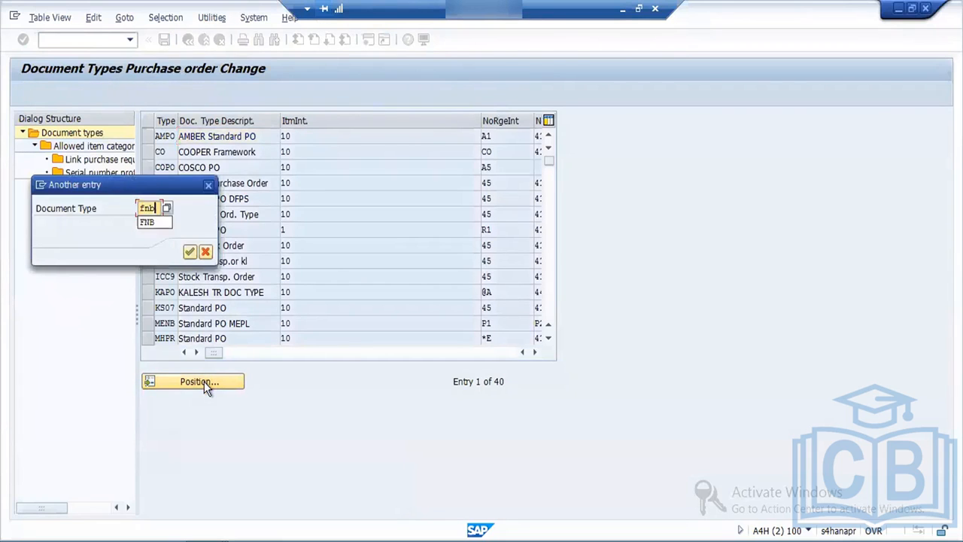
key(Return)
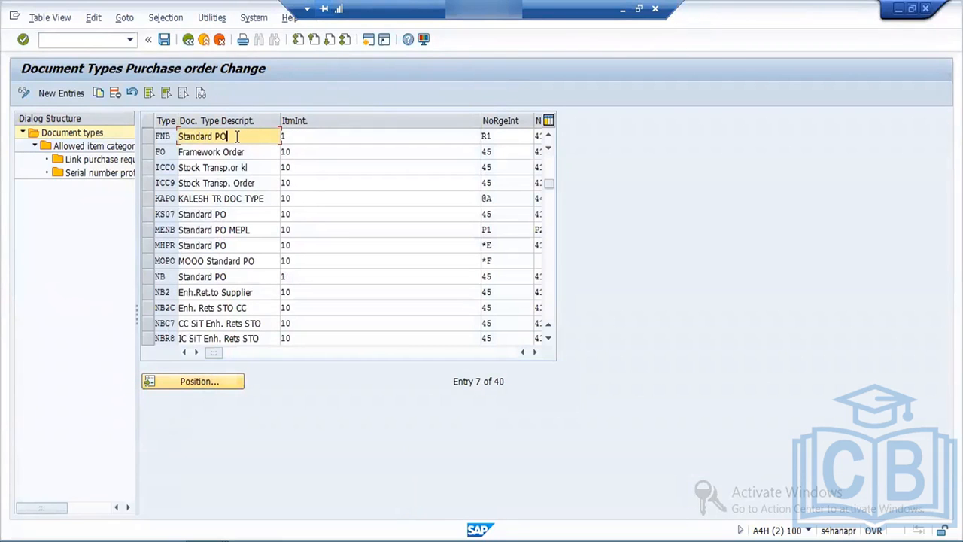
drag(236, 136, 181, 136)
key(Delete)
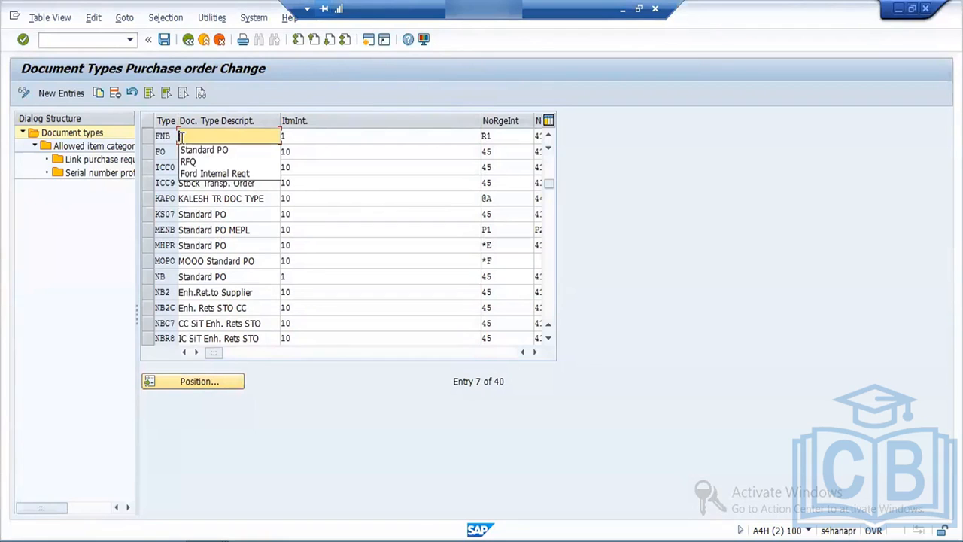
text(F)
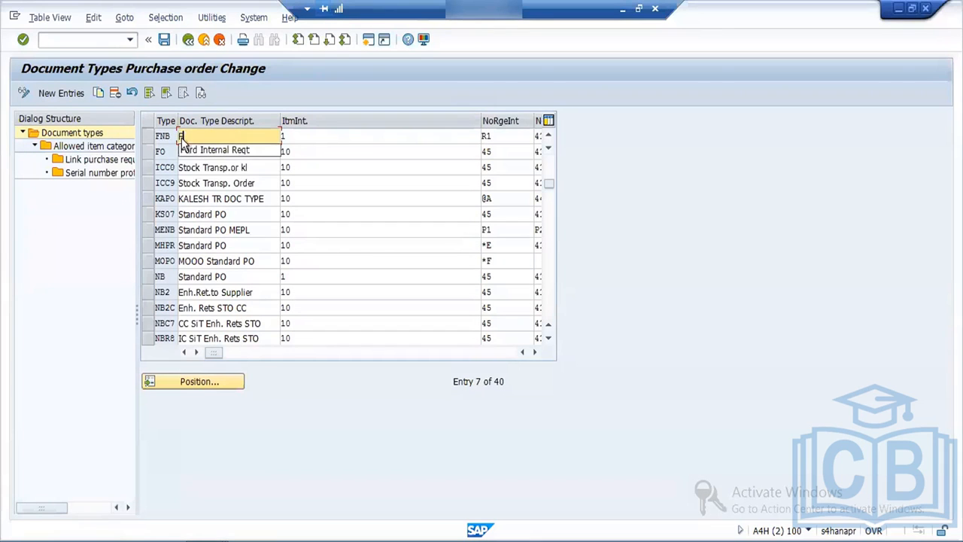
text(ORD ORDER)
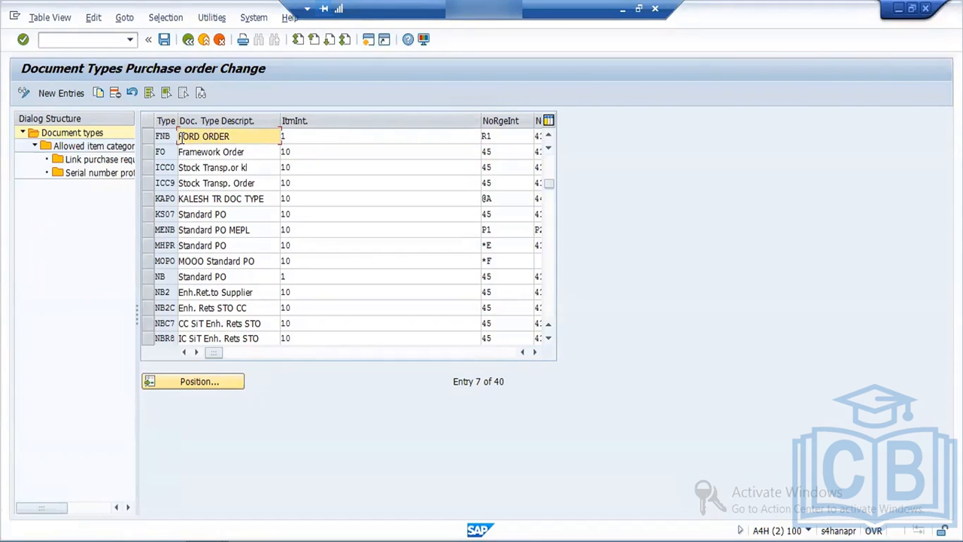
Save the document type change to the proposed customizing request and return to the implementation guide
click(165, 39)
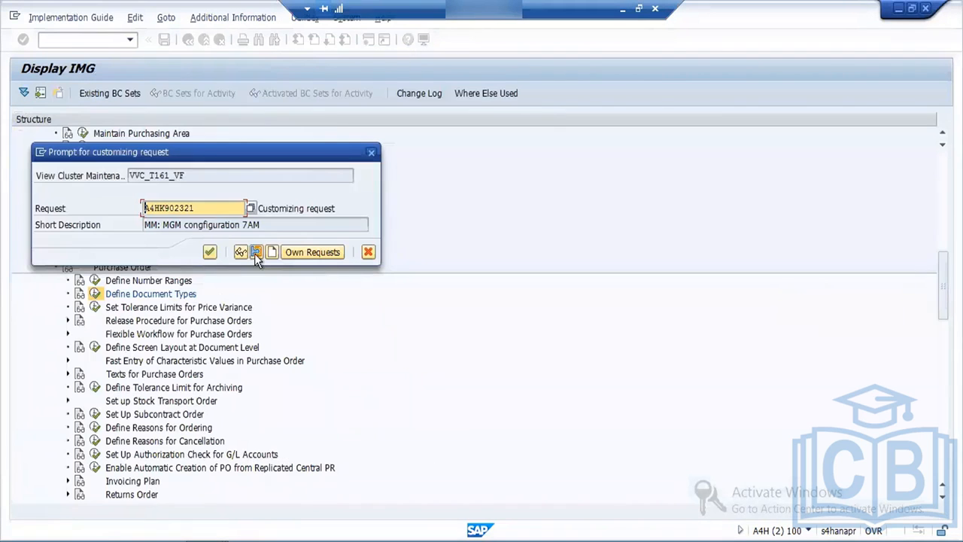
click(211, 252)
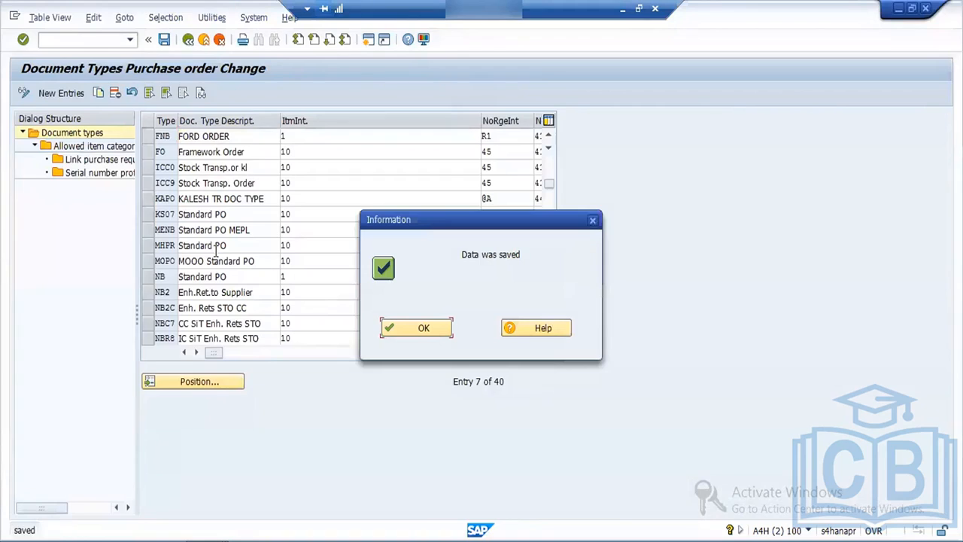
click(421, 329)
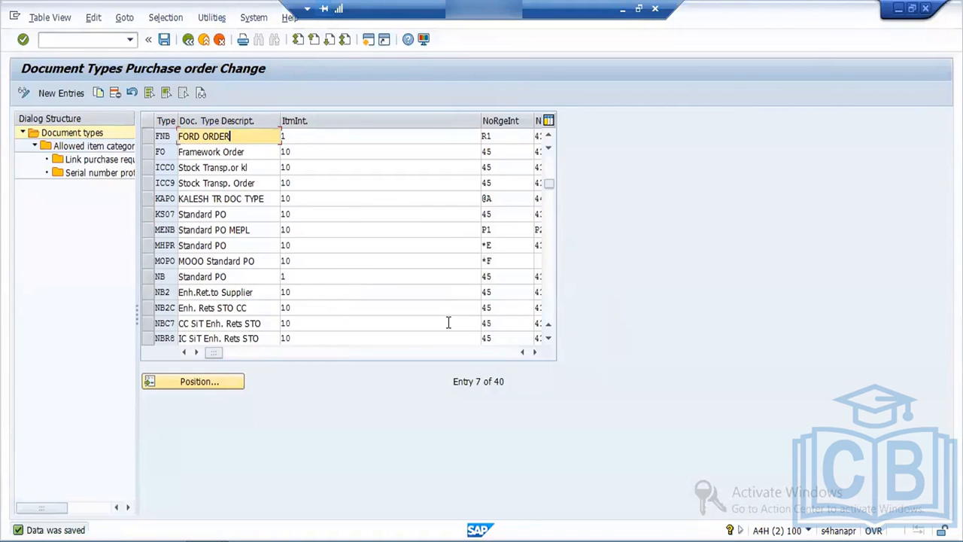
click(189, 40)
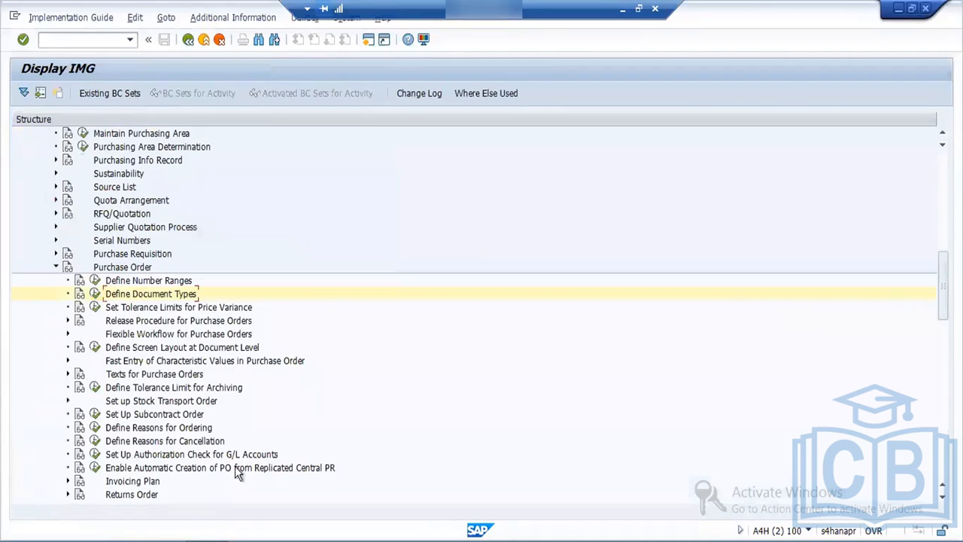
Switch back to the purchase order session, leave the open order with /n and restart transaction ME21N
mouse_move(215, 510)
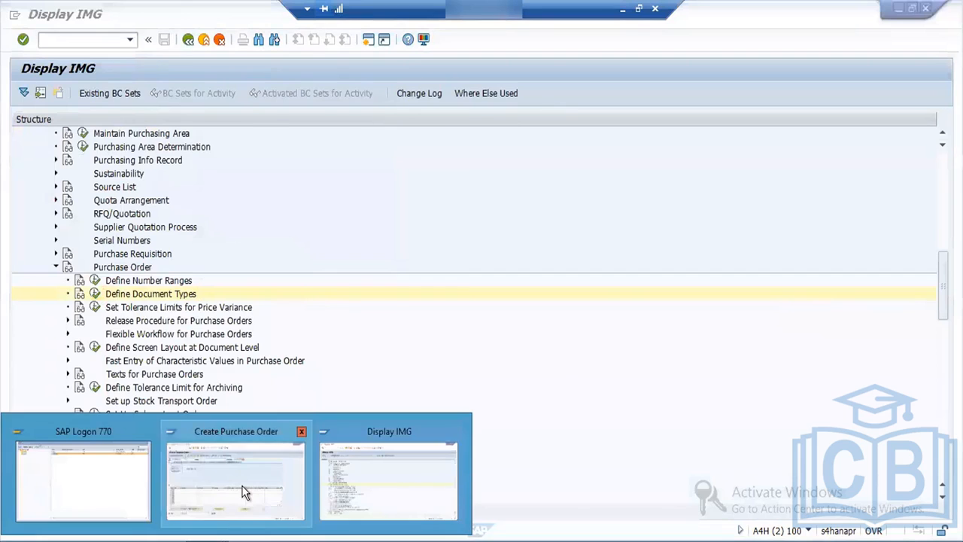
click(243, 493)
click(70, 42)
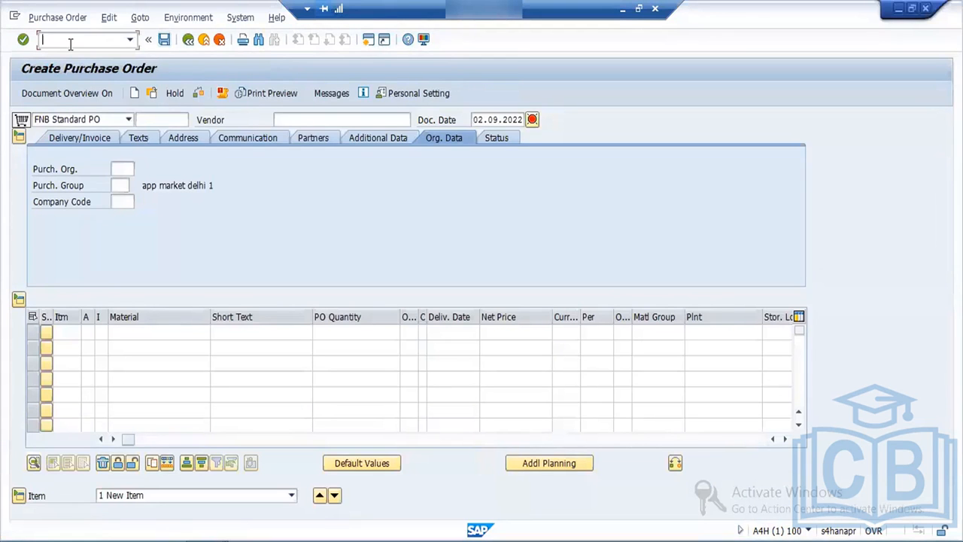
text(/n)
key(Return)
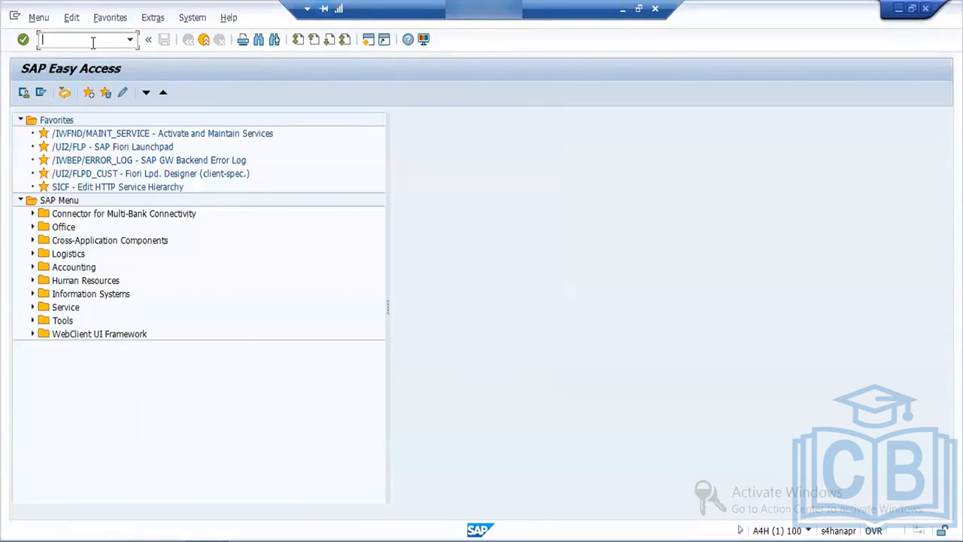
text(ME21N)
key(Return)
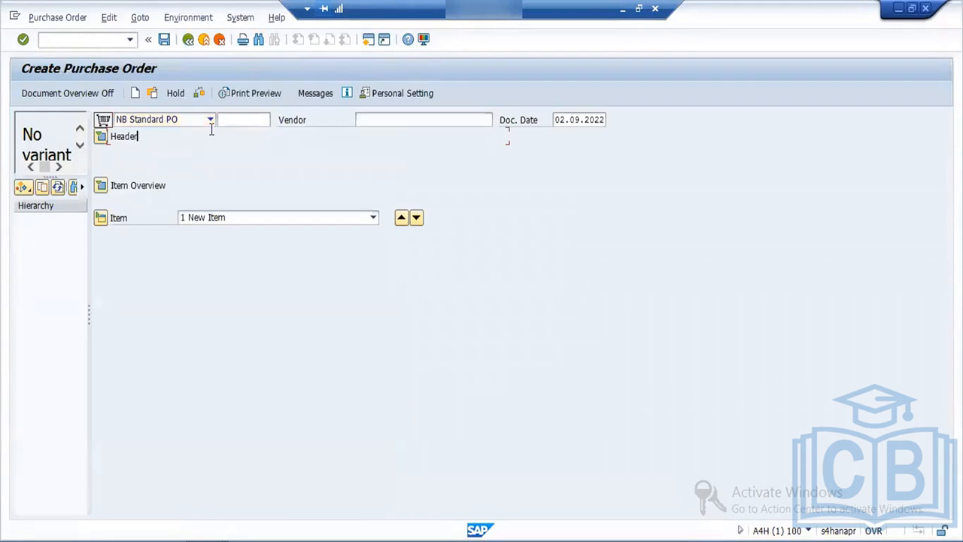
Set the new purchase order's document type to FNB FORD ORDER and dismiss the purchasing organization message
click(211, 120)
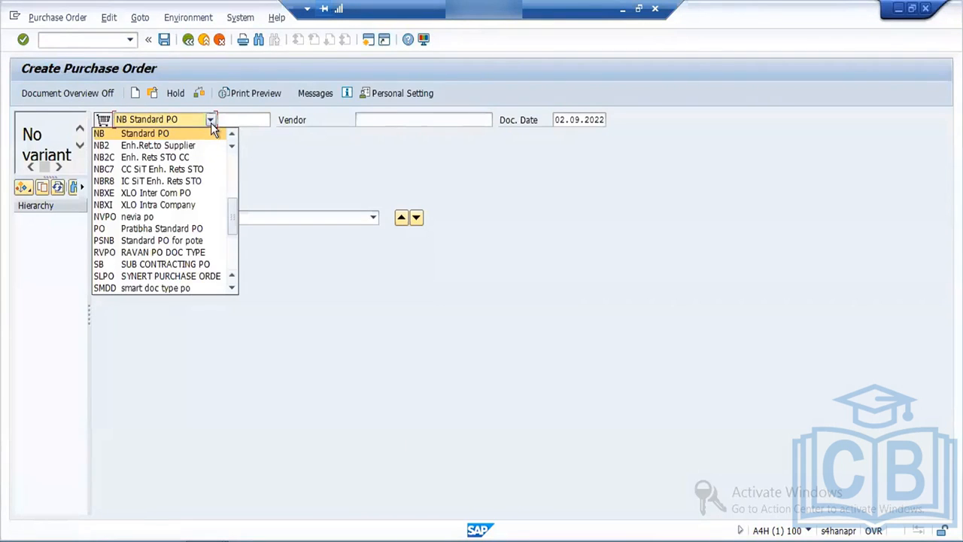
drag(233, 209, 233, 146)
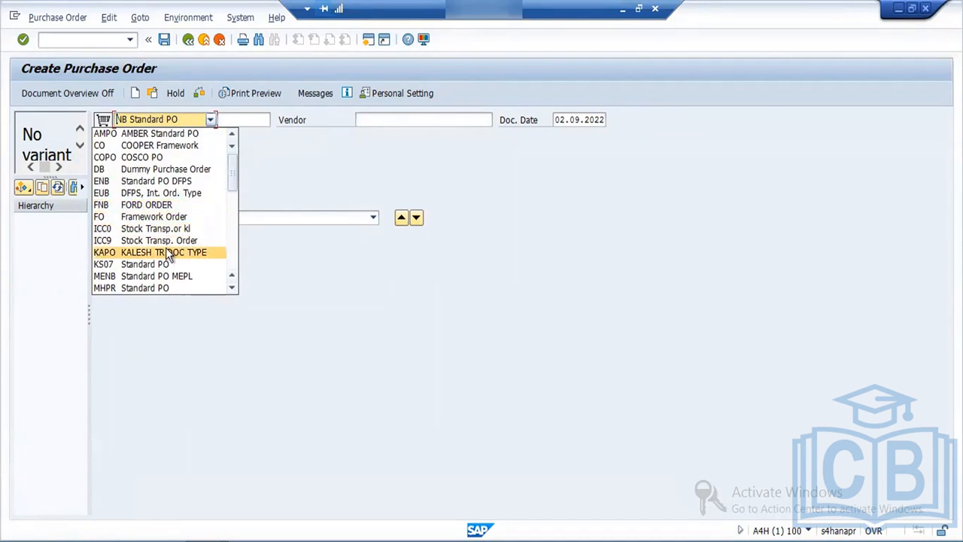
click(162, 204)
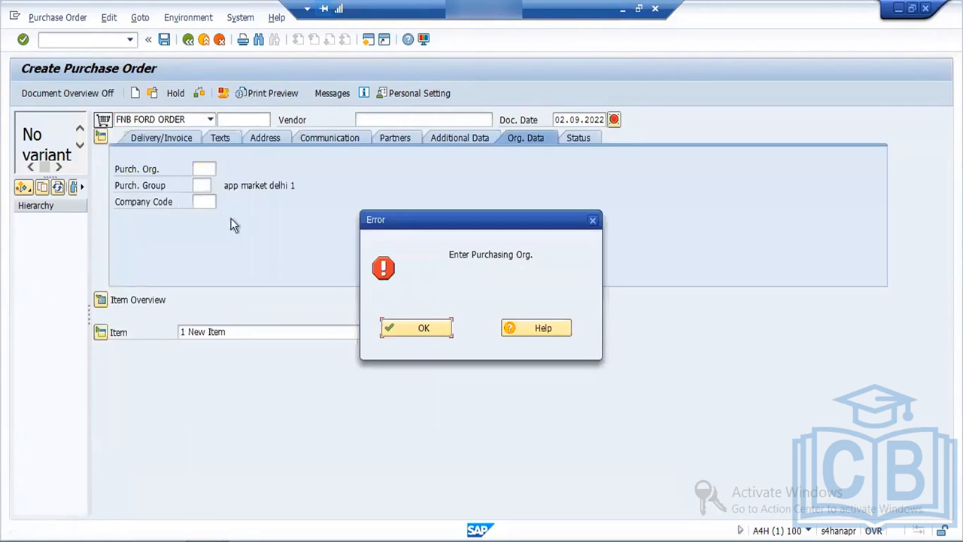
click(413, 321)
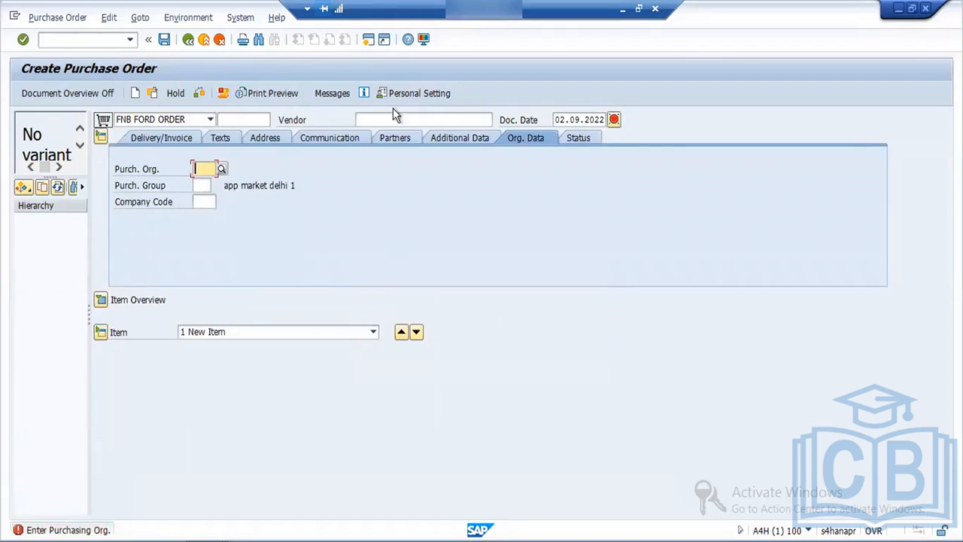
Enter 3701 as the purchase order's vendor and dismiss the purchasing organization message
click(373, 118)
text(3701)
key(Return)
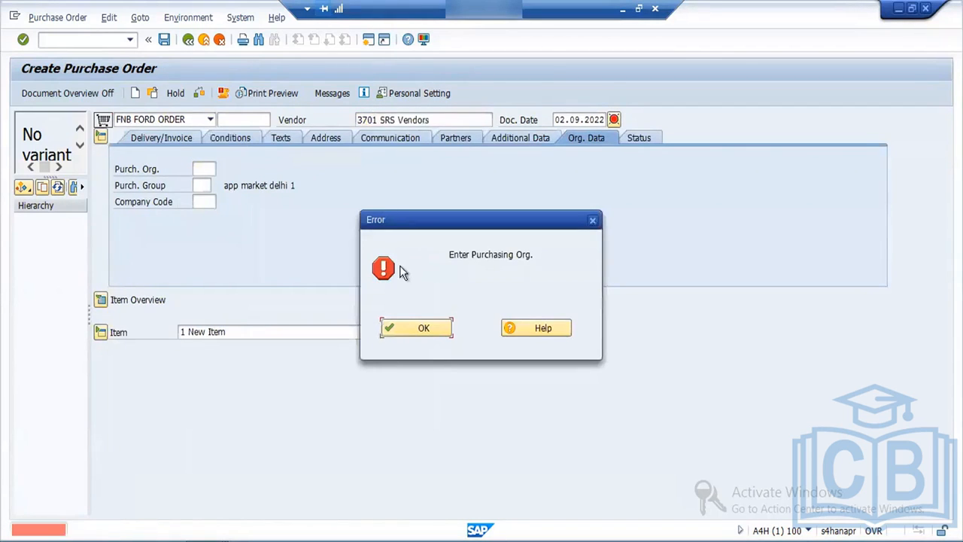
click(424, 328)
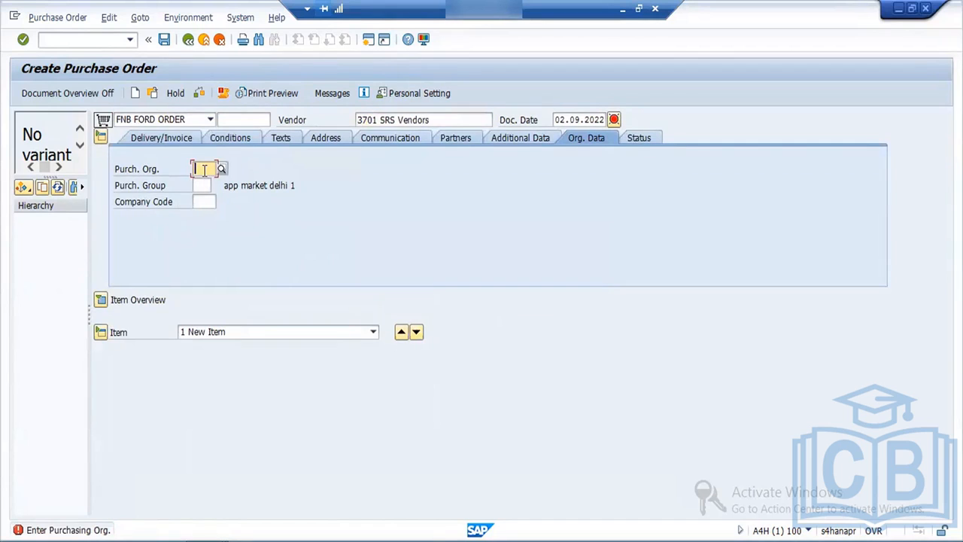
Set the purchasing organization to FORD and the purchasing group to FCC in the order's organizational data
text(FORD)
key(Return)
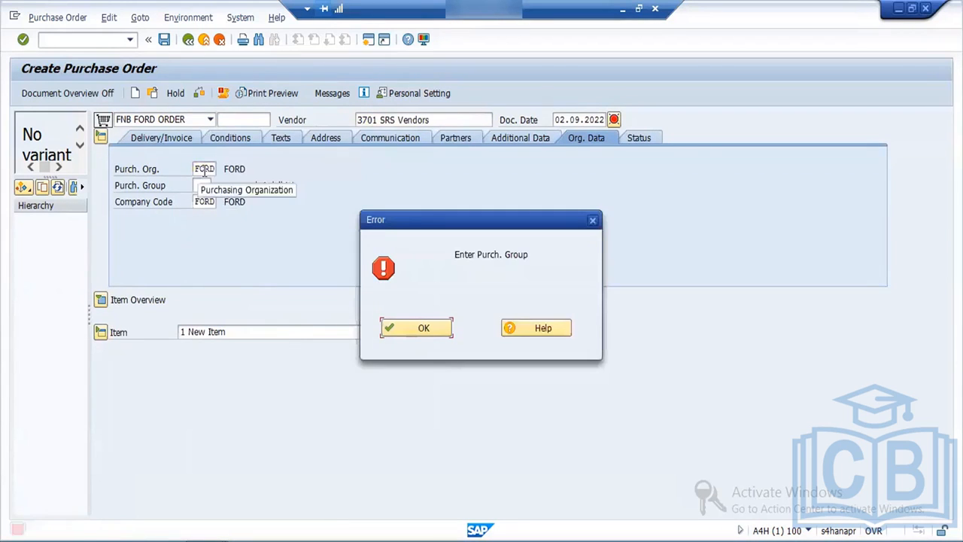
click(398, 329)
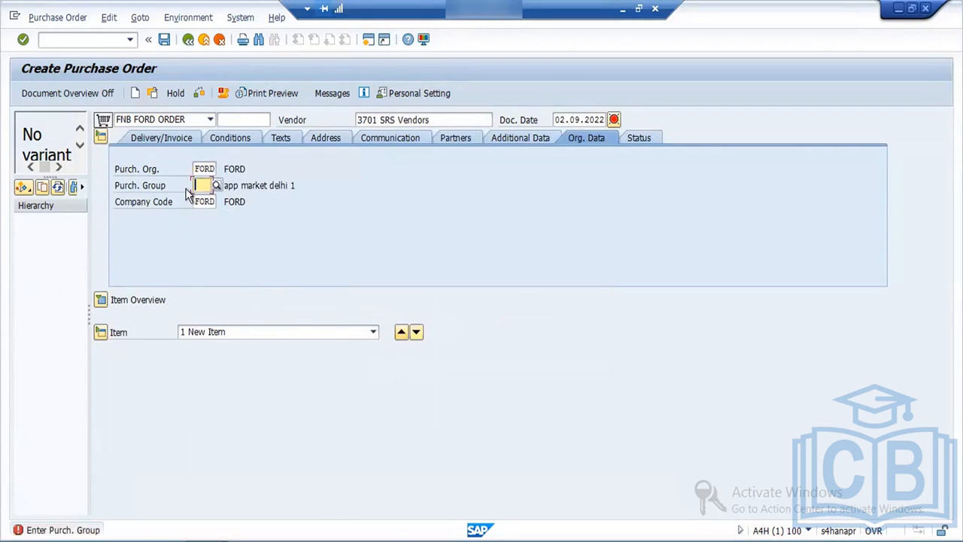
text(F)
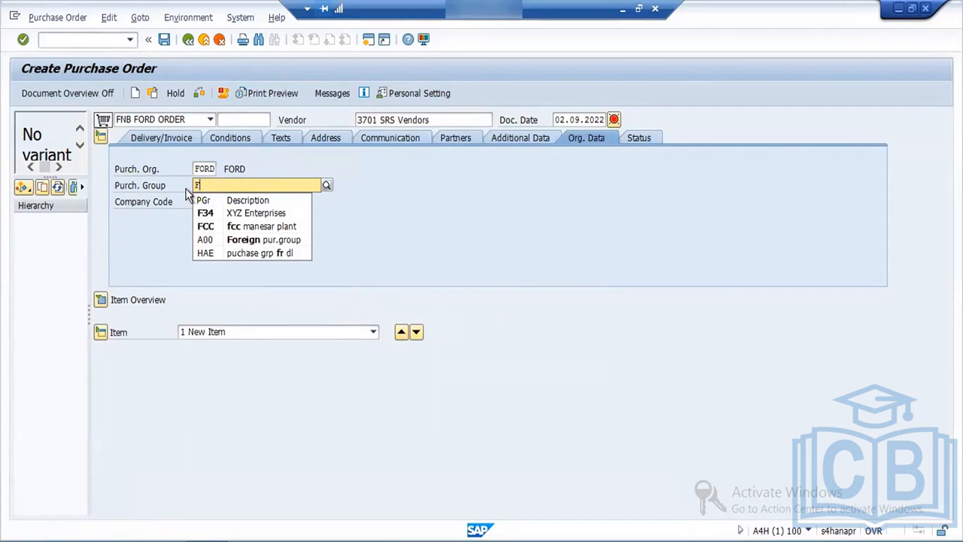
click(216, 227)
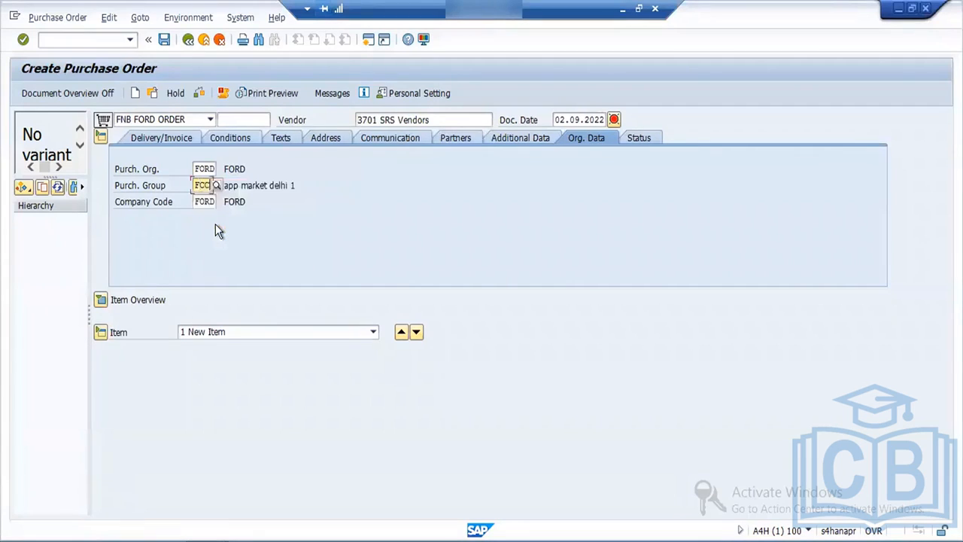
Confirm the purchase order's organizational data and expand the item overview
key(Return)
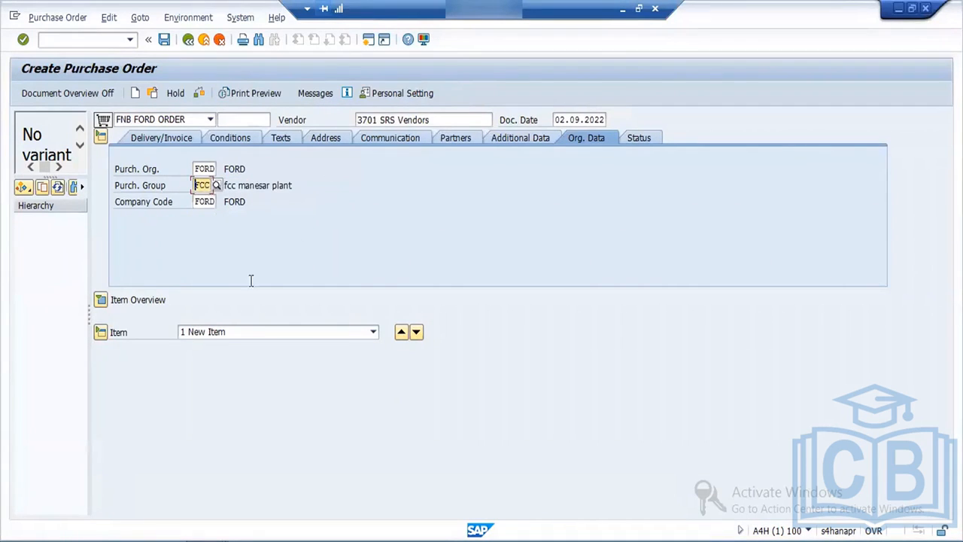
click(104, 303)
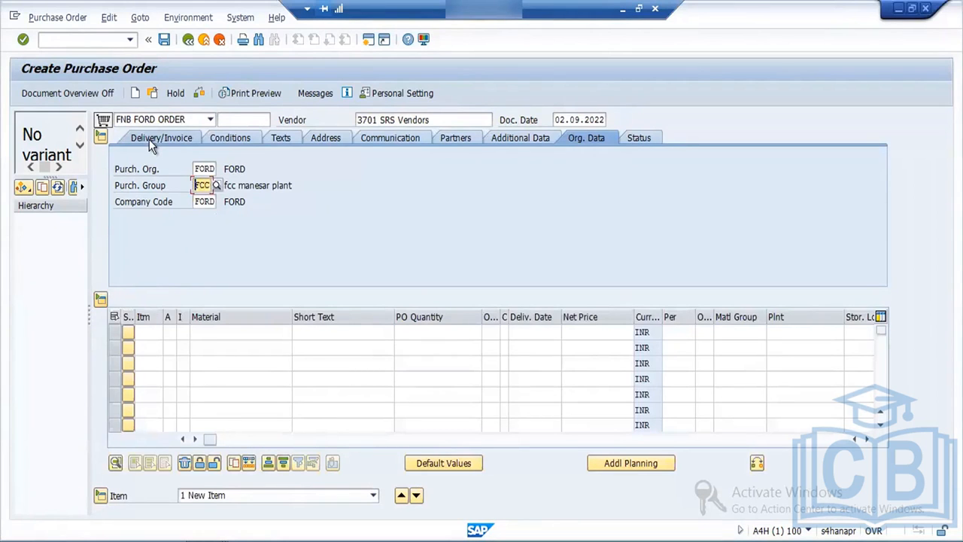
Examine the order header's payment terms, pricing conditions and header texts, including the gstin text
click(151, 142)
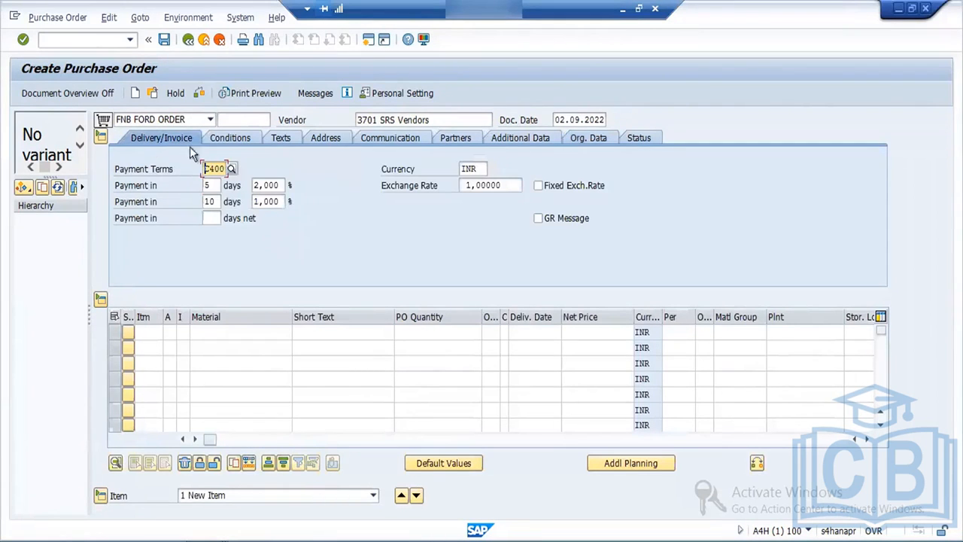
click(275, 217)
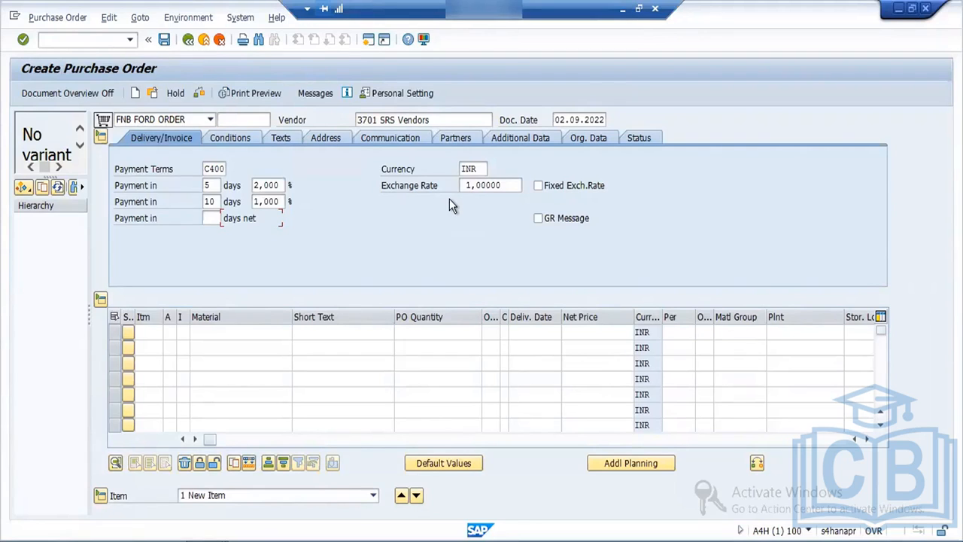
click(230, 138)
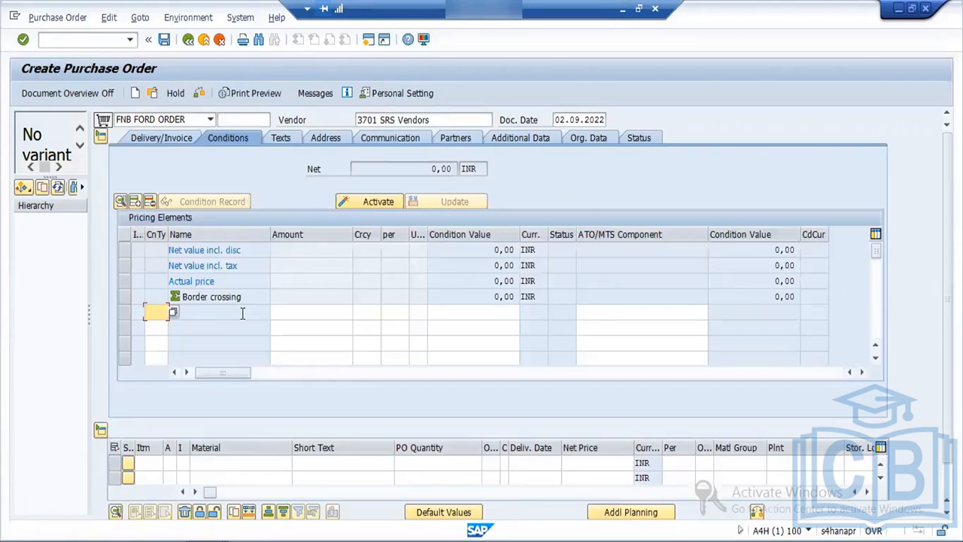
click(166, 138)
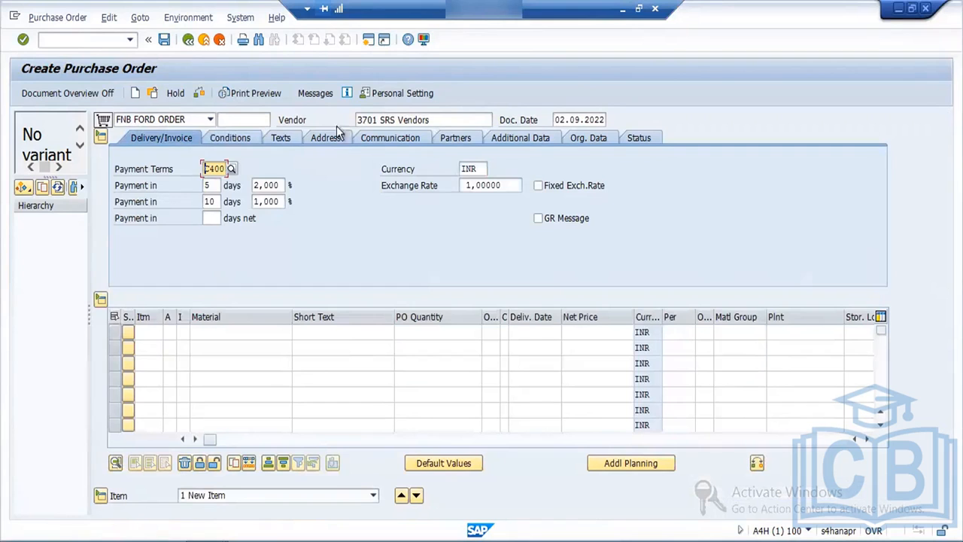
click(271, 141)
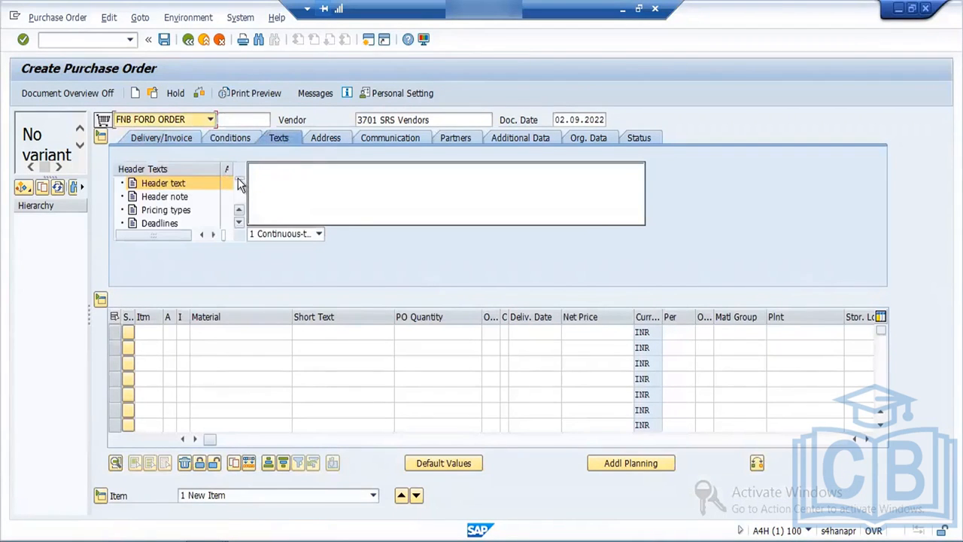
drag(238, 180, 242, 210)
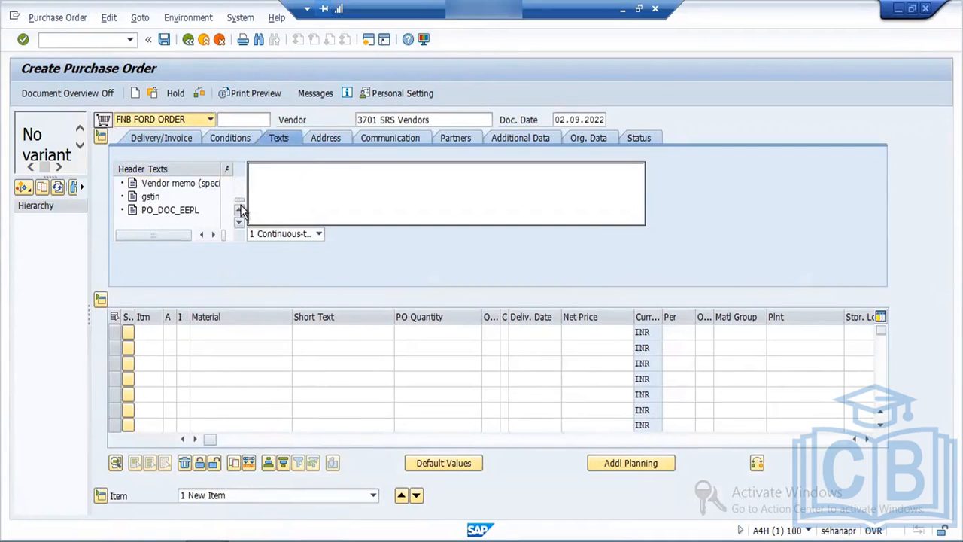
click(153, 200)
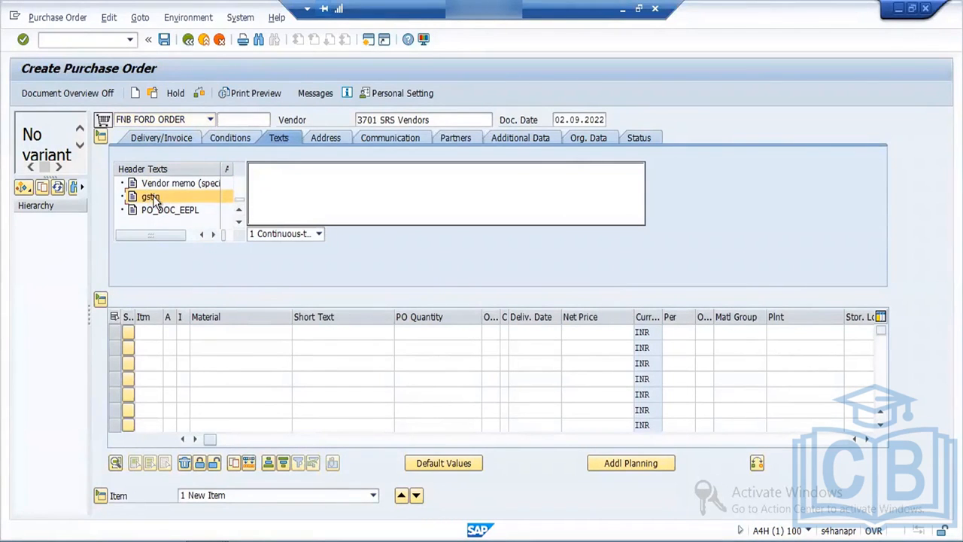
Examine the order header's address, communication, partner, additional and organizational data, and the ordered, delivered and invoiced amounts in its status
click(332, 137)
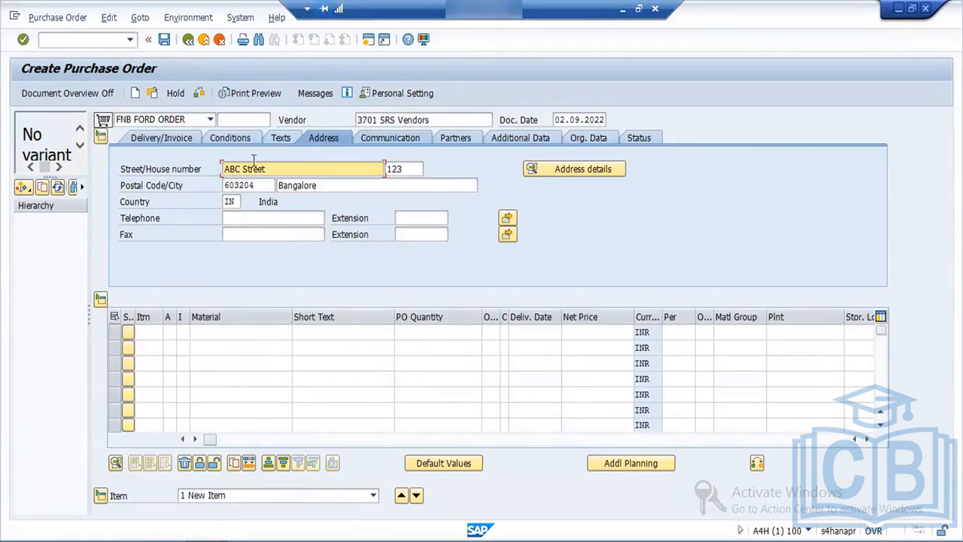
click(396, 137)
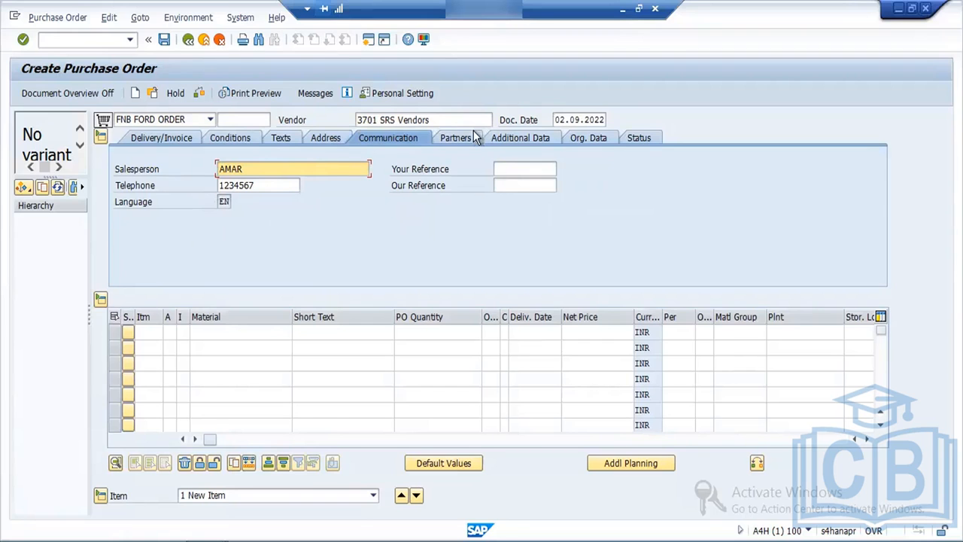
click(456, 138)
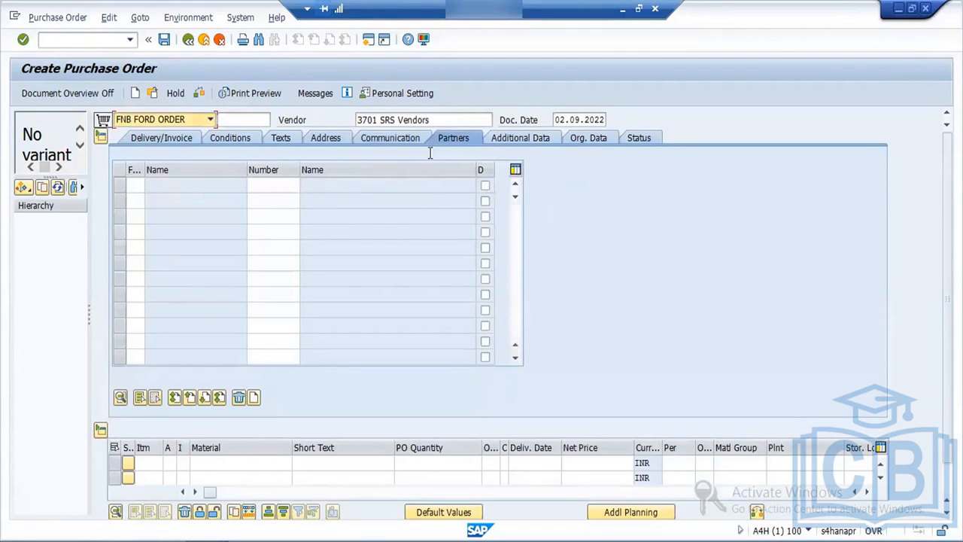
click(541, 141)
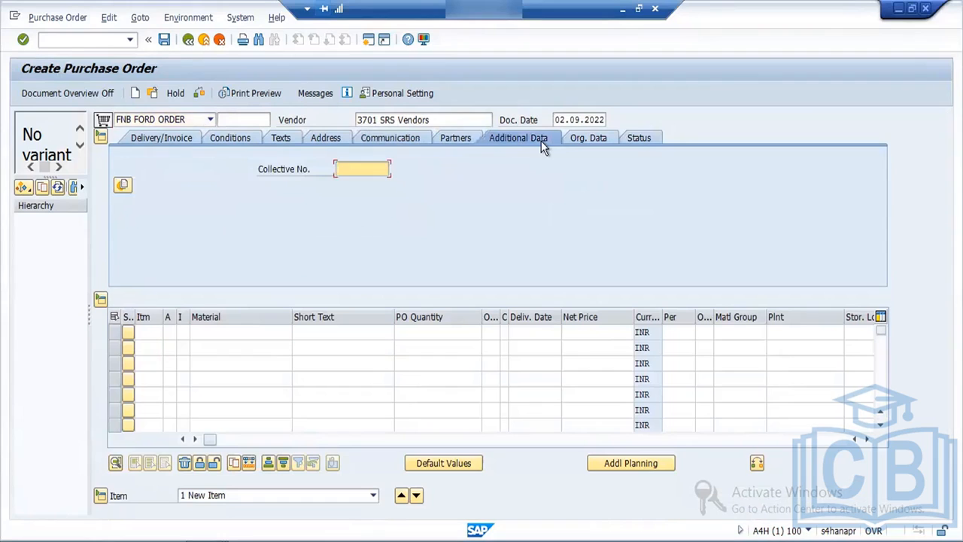
click(598, 137)
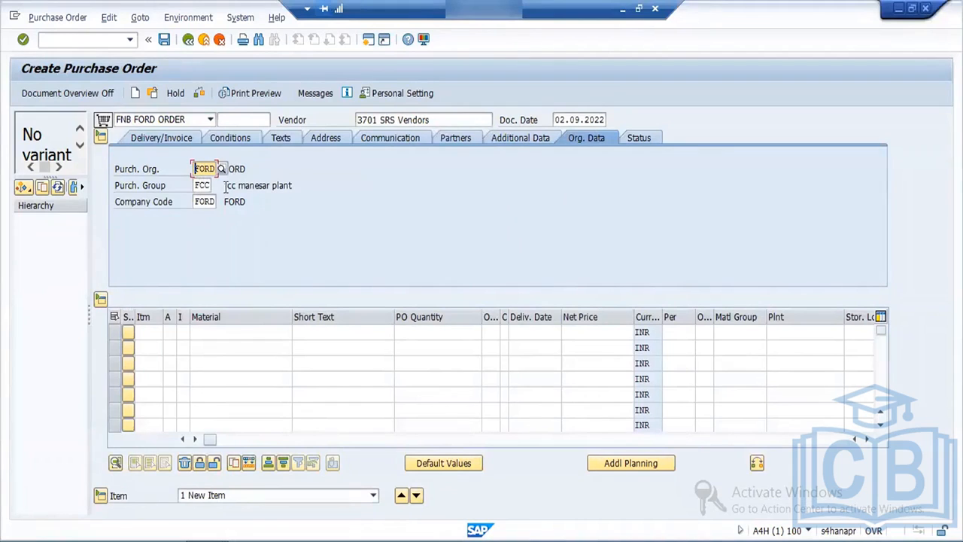
click(652, 140)
drag(394, 171, 457, 170)
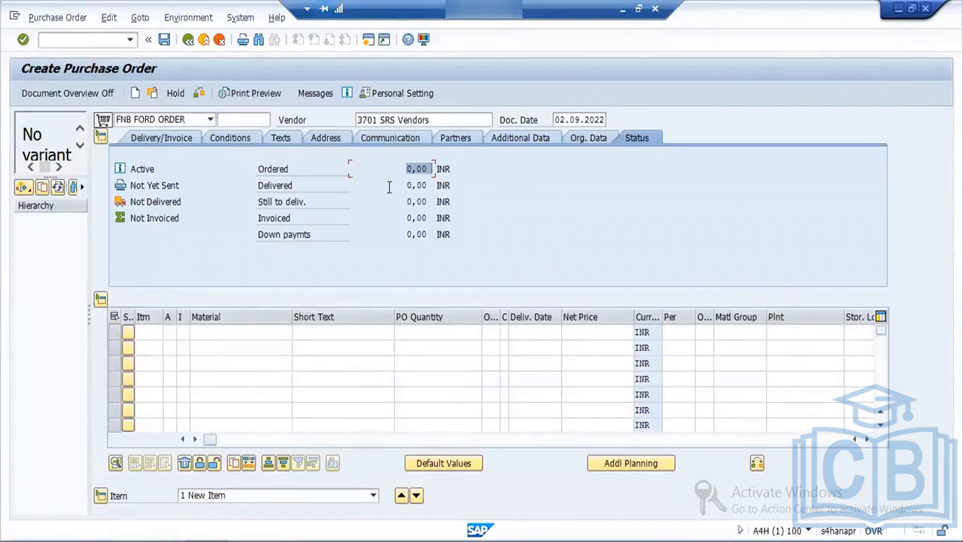
click(410, 186)
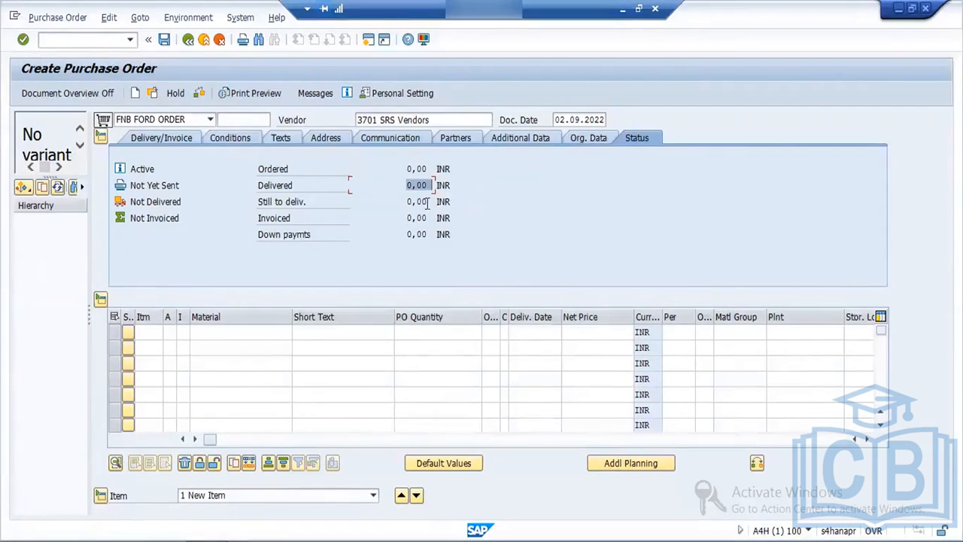
click(408, 219)
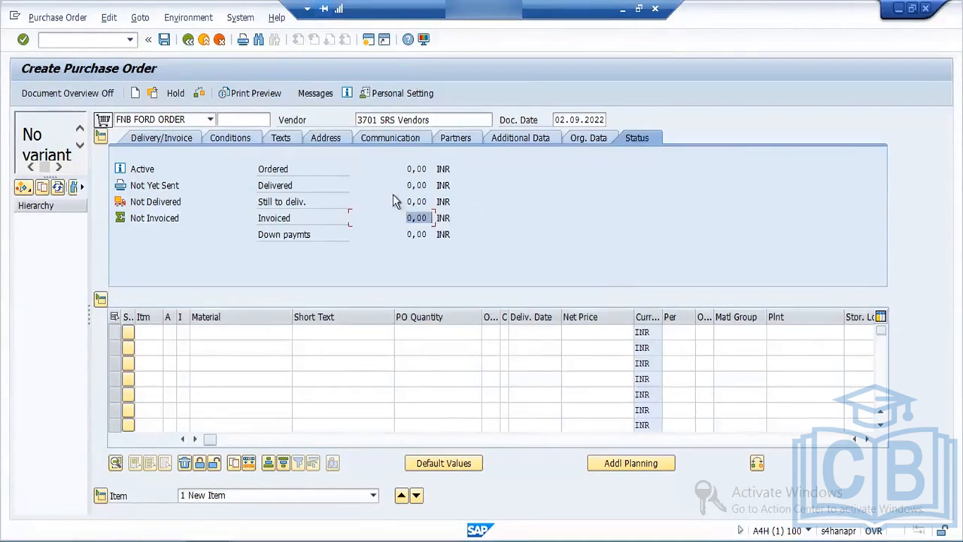
Open a new session, start transaction MM60 and list the materials for plant FORD
click(213, 331)
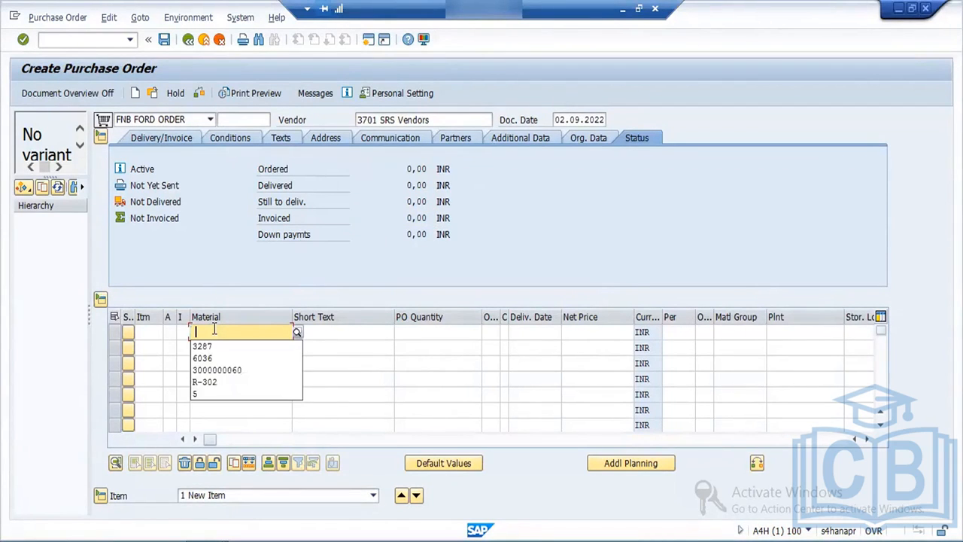
click(214, 329)
click(368, 42)
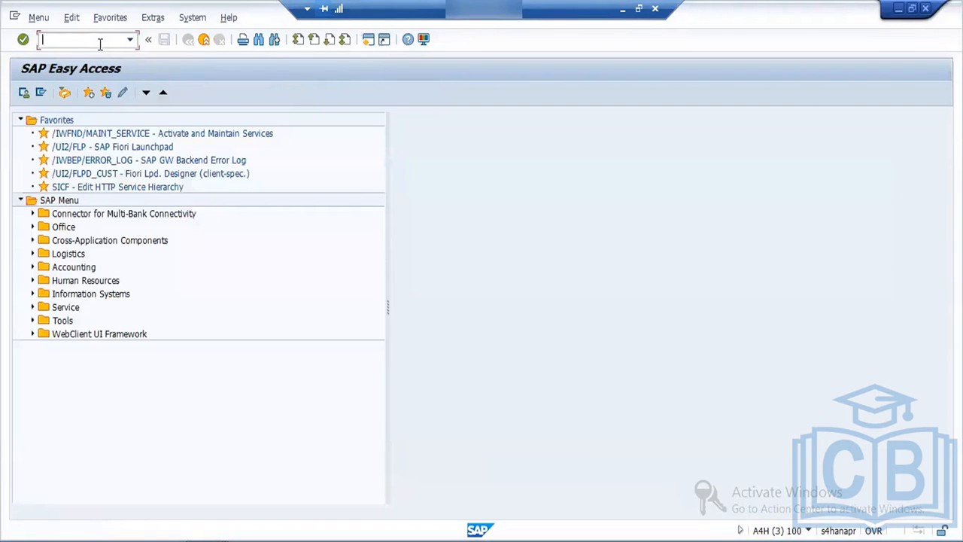
text(MM60)
key(Return)
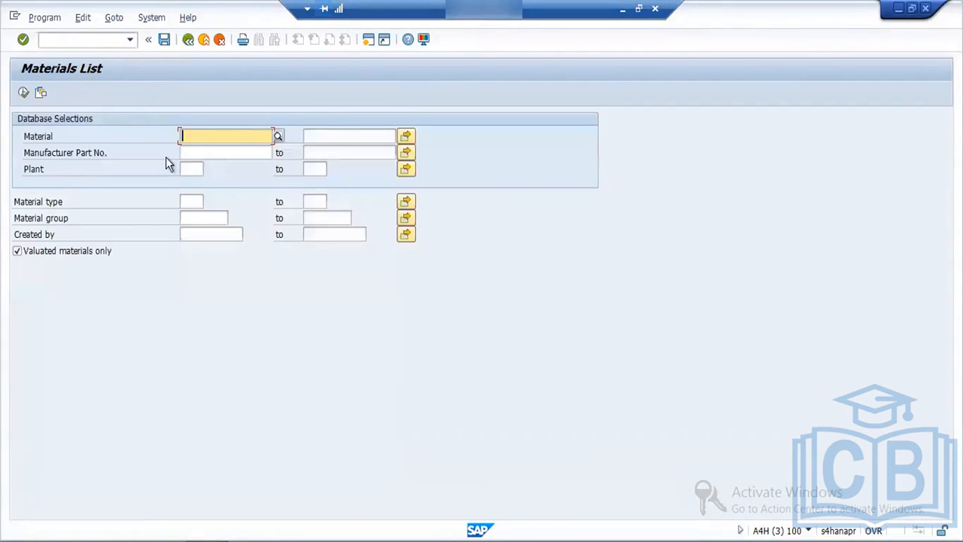
click(191, 167)
text(FORD)
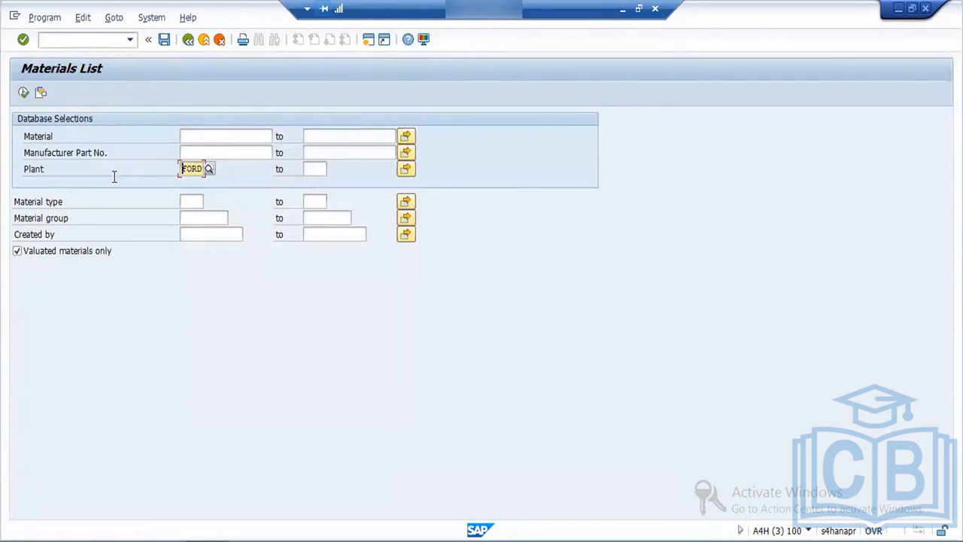
click(24, 92)
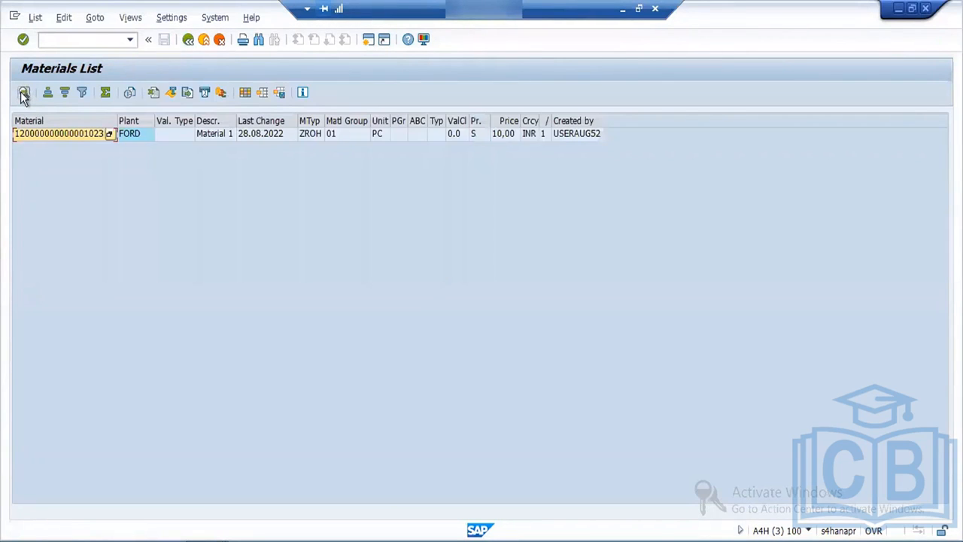
click(53, 139)
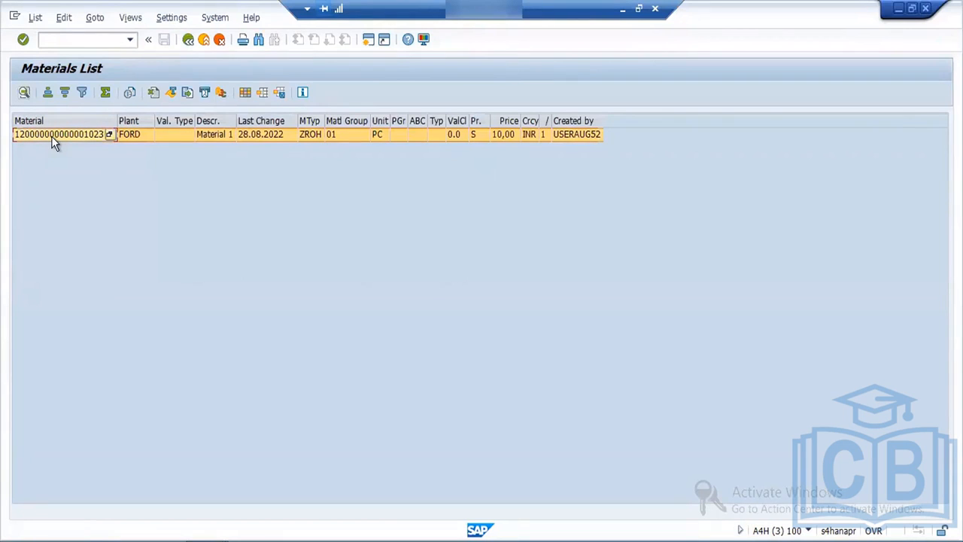
click(54, 142)
double_click(54, 141)
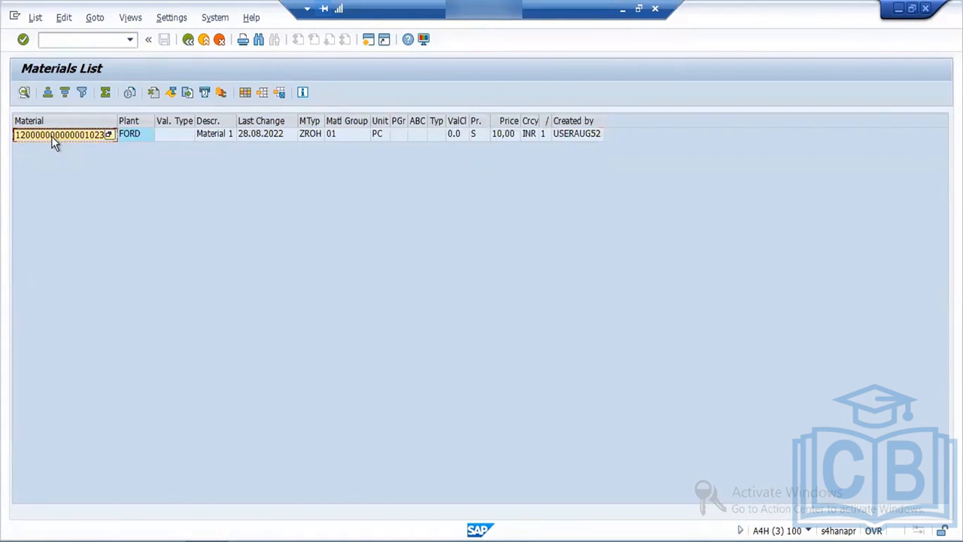
mouse_move(312, 539)
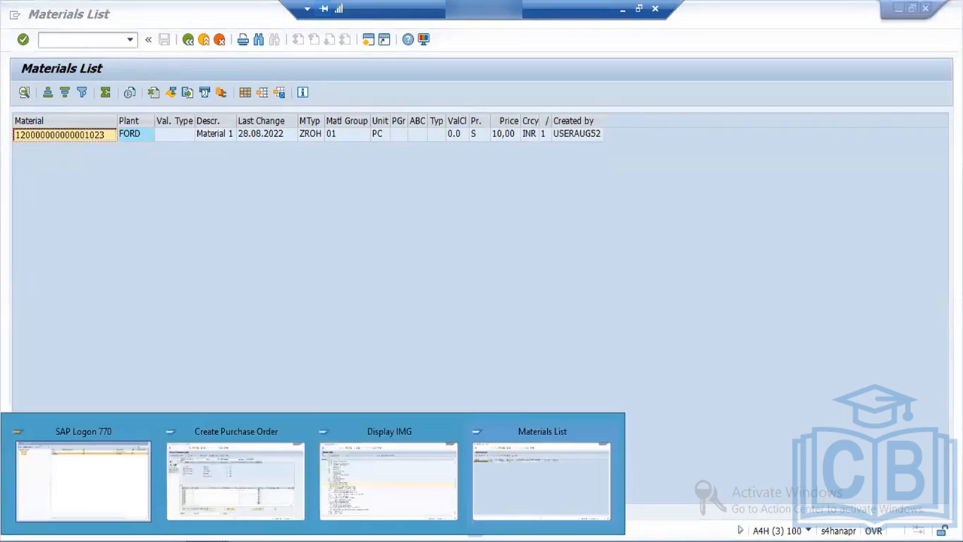
click(235, 496)
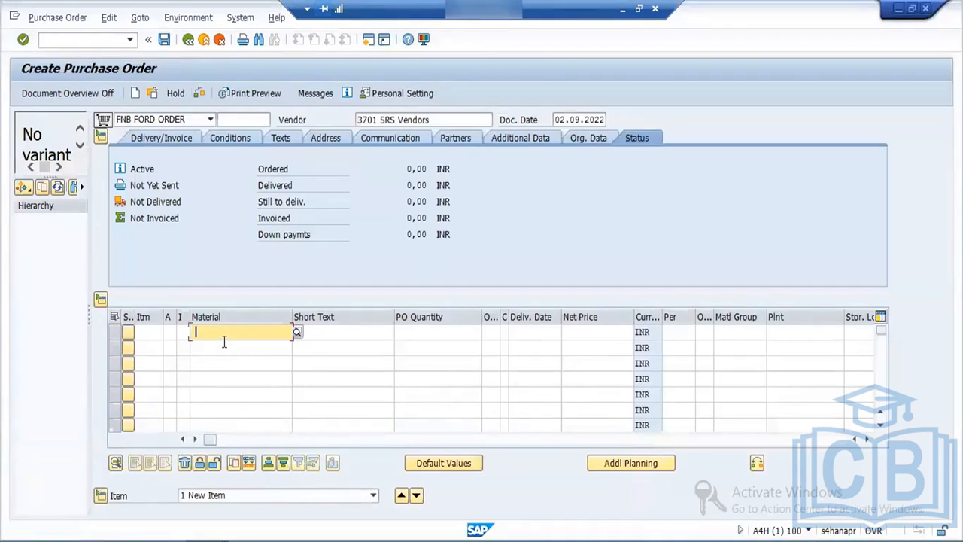
key(BackSpace)
key(ctrl+v)
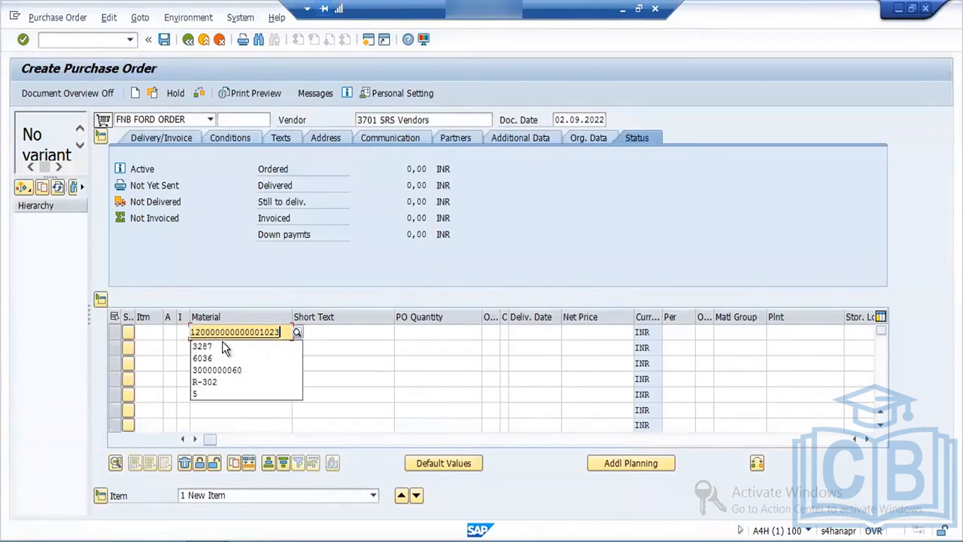
key(Return)
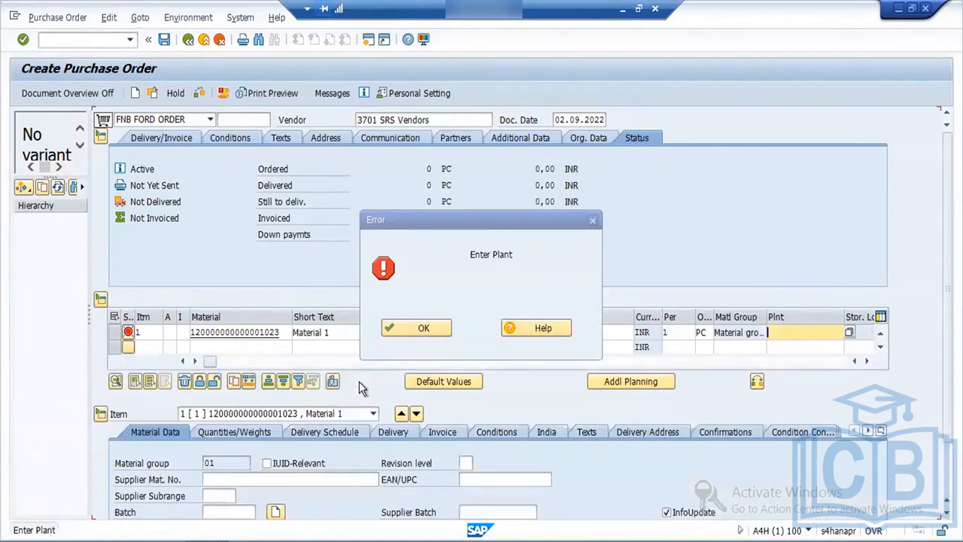
Dismiss the plant message, then set the first item's plant to FORD and its PO quantity to 10
click(416, 328)
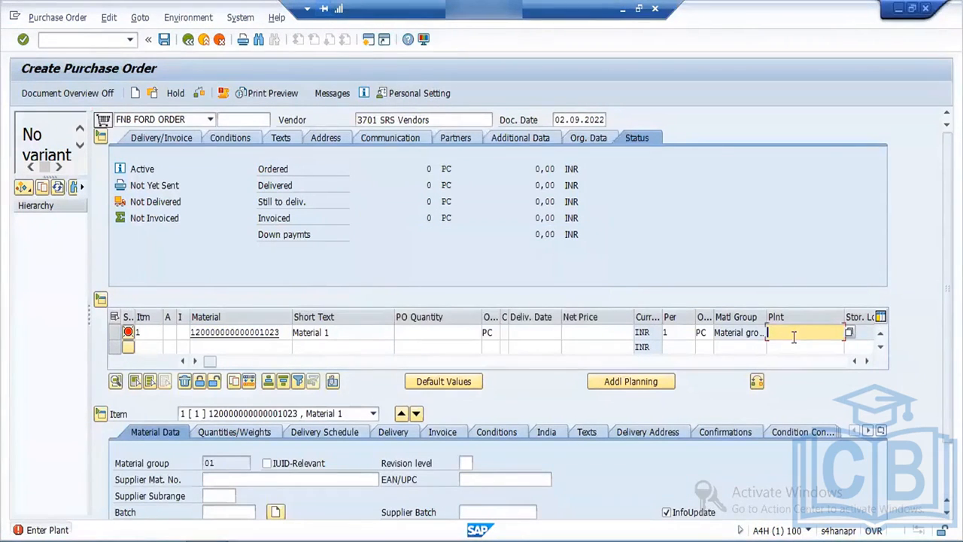
text(FORD)
key(Return)
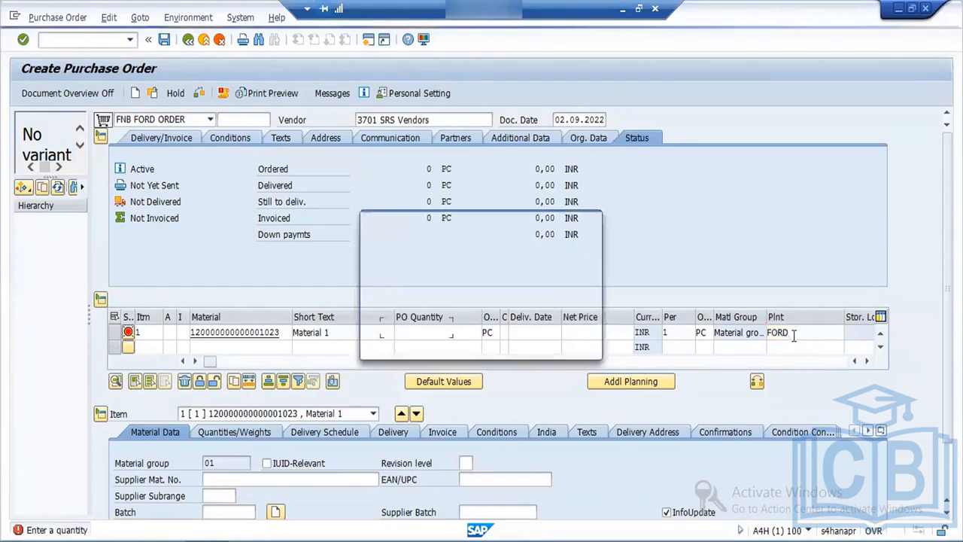
click(437, 329)
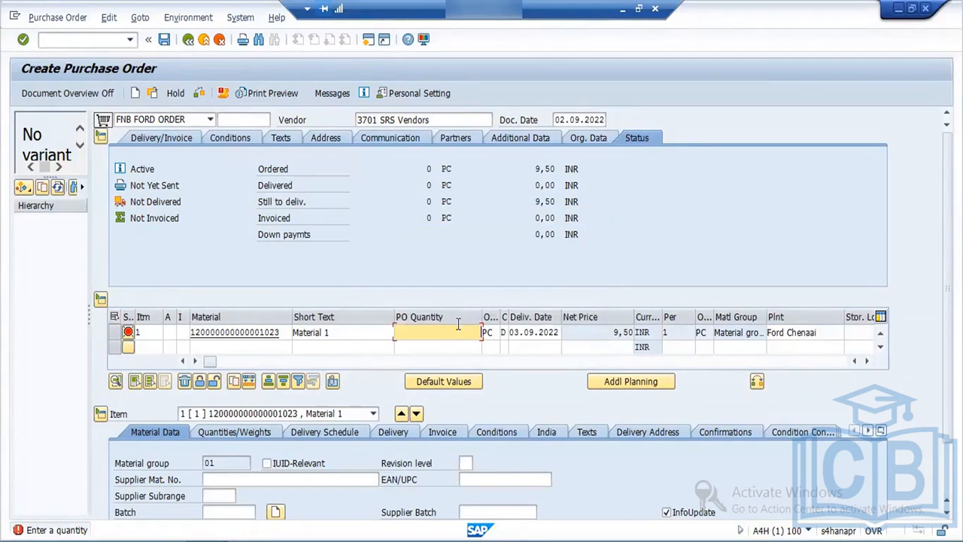
text(10)
key(Return)
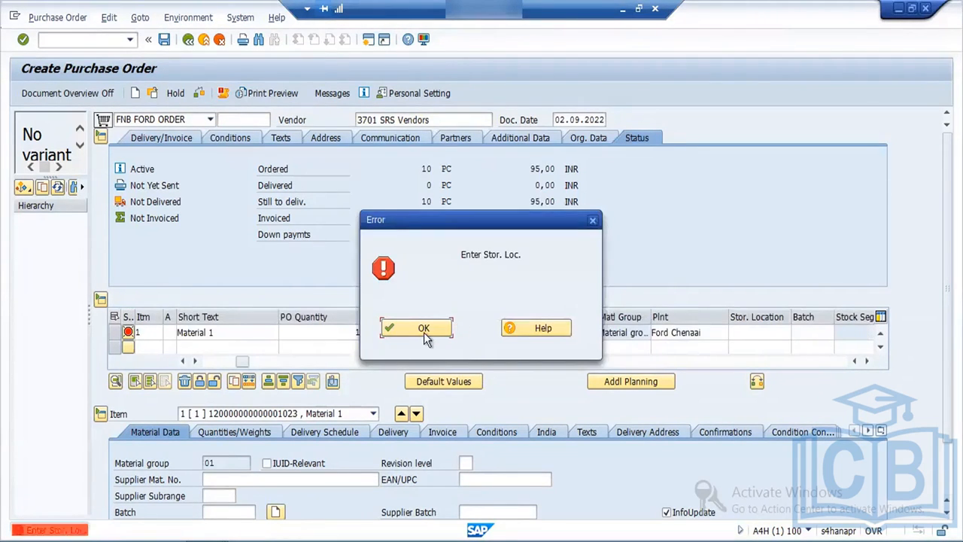
Dismiss the storage location message and choose SS03 STORAGE 3 as the item's storage location
click(425, 330)
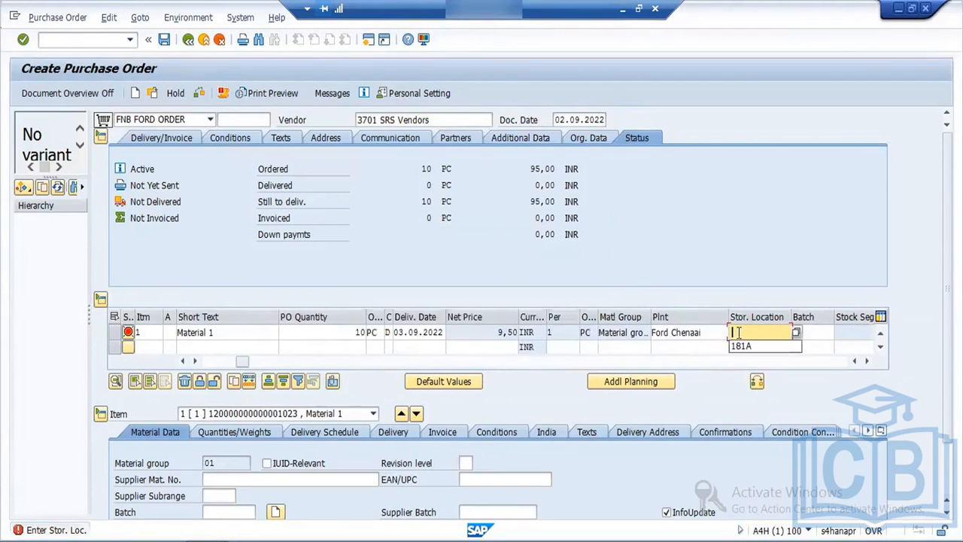
click(796, 332)
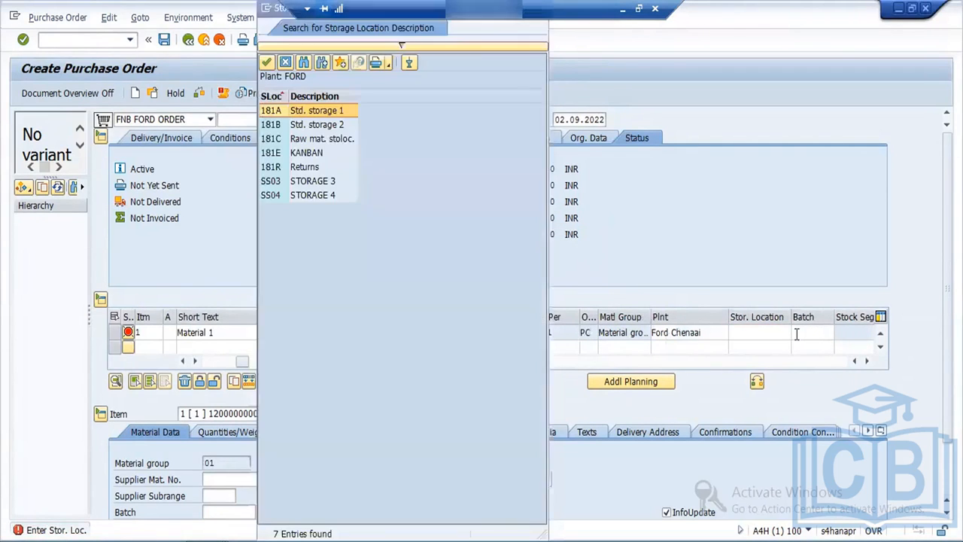
double_click(311, 182)
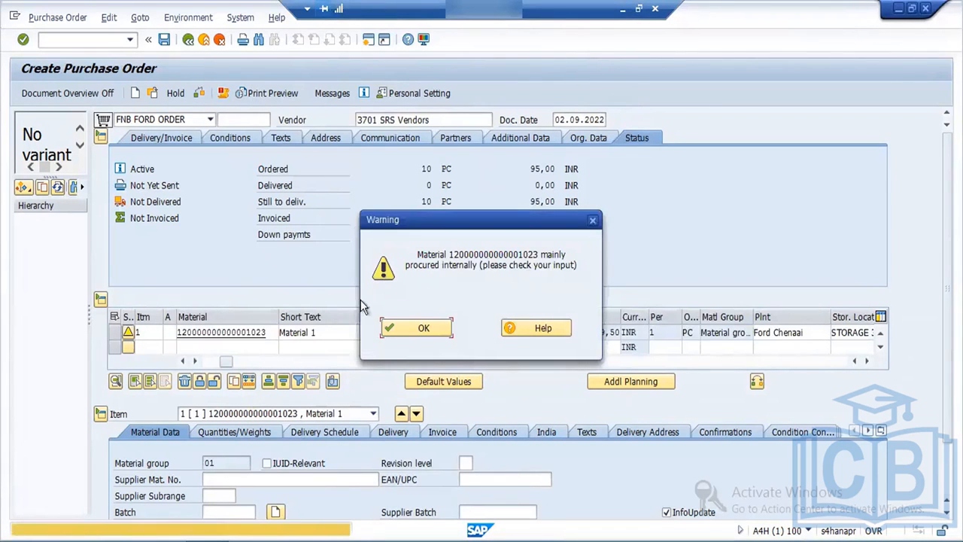
Dismiss the internal procurement warning and review the first item's material data, quantities and weights, delivery schedule, delivery and invoice details
click(399, 327)
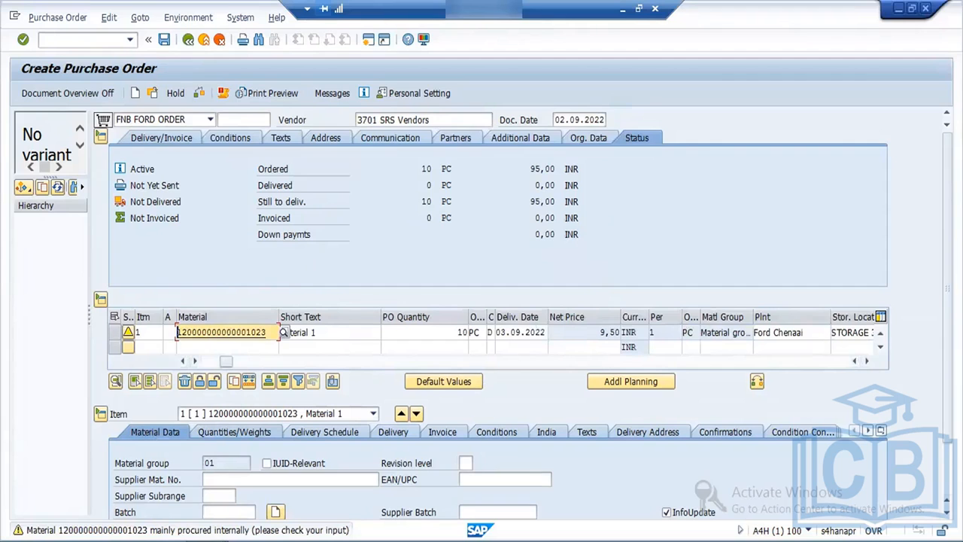
scroll(158, 402, down, 2)
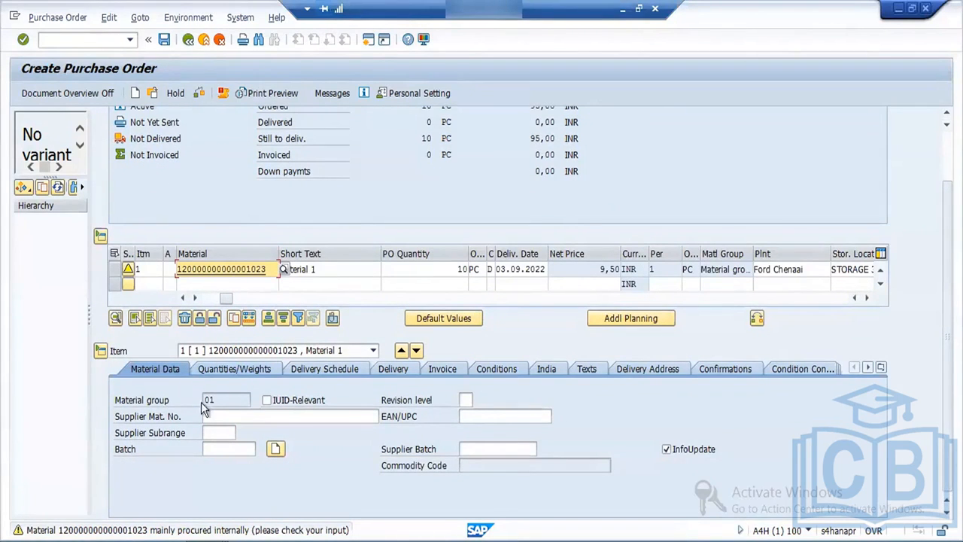
click(233, 369)
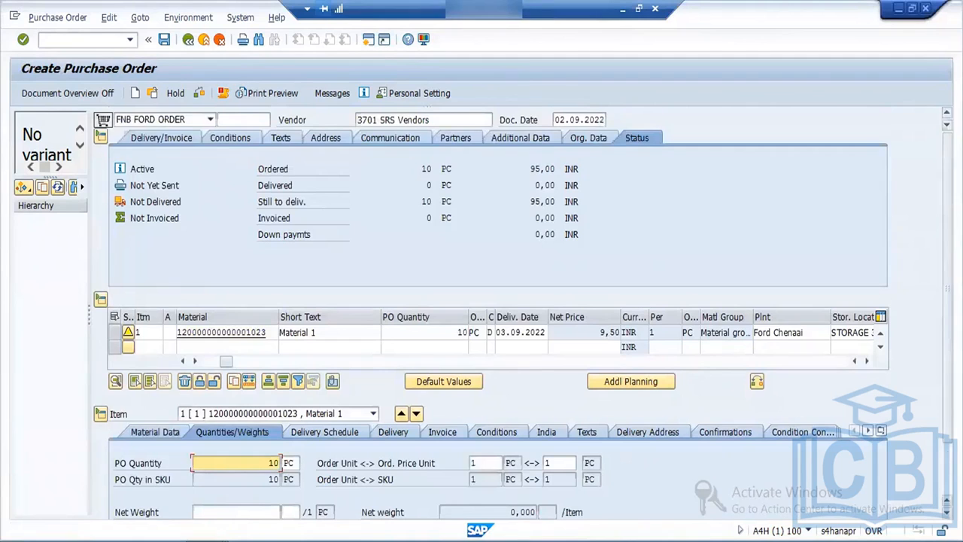
scroll(639, 385, down, 2)
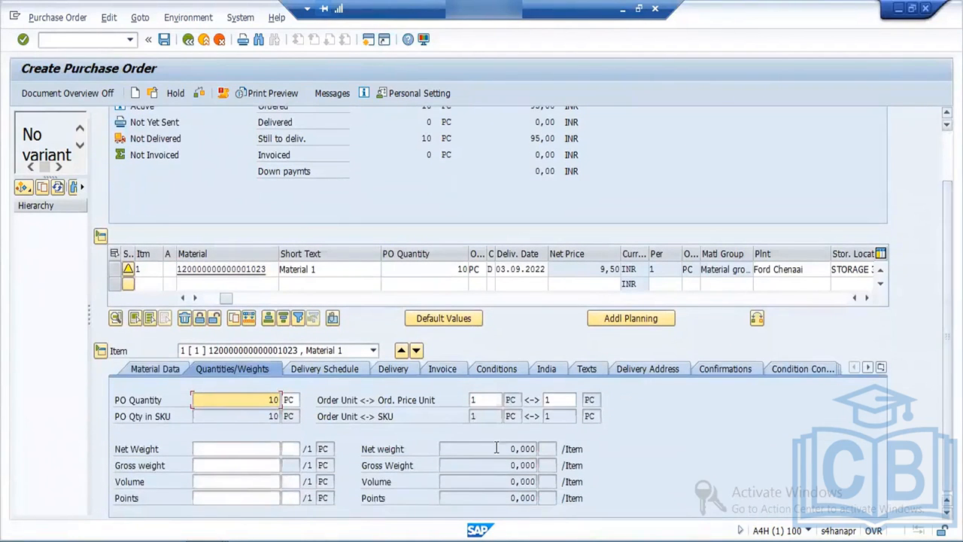
click(322, 369)
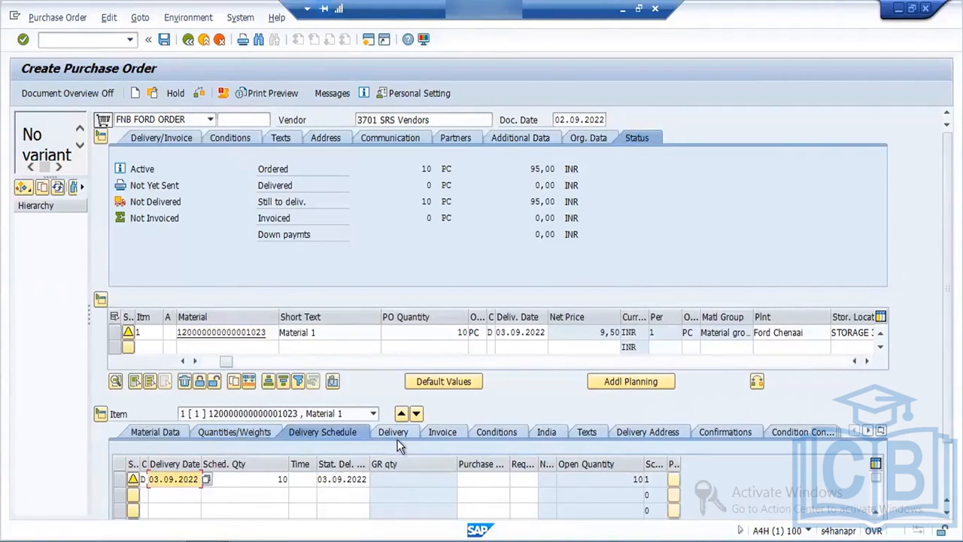
click(397, 436)
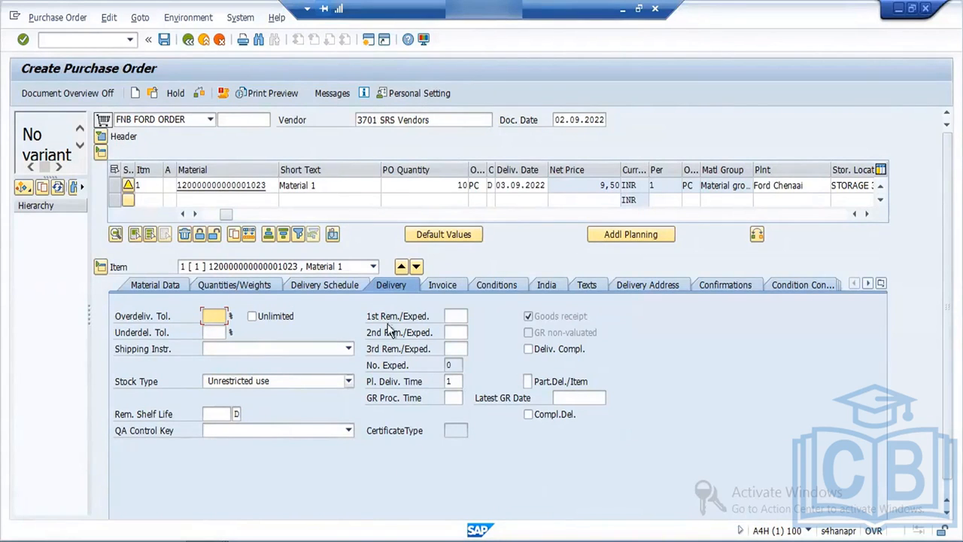
click(443, 284)
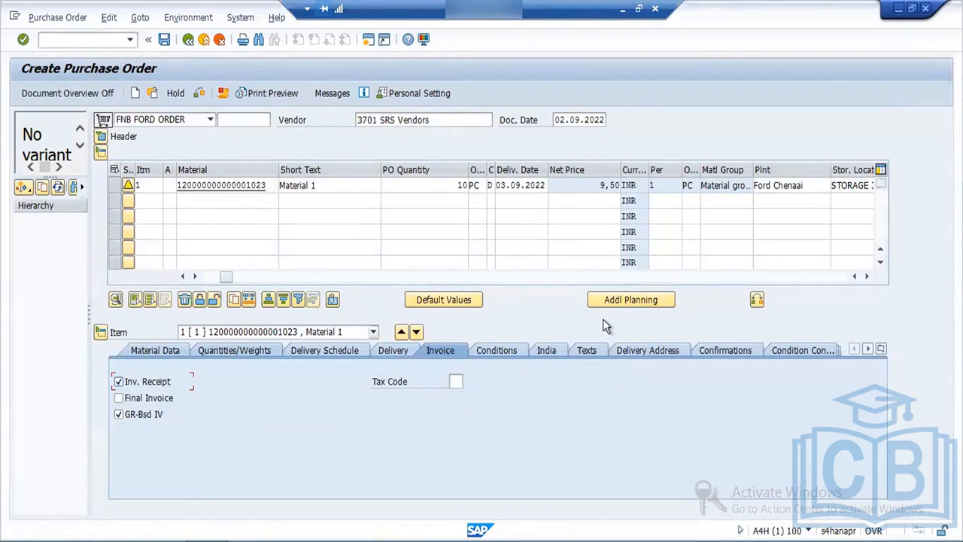
Examine the first item's pricing conditions, its info record entry in the item overview and its India control code details
click(494, 351)
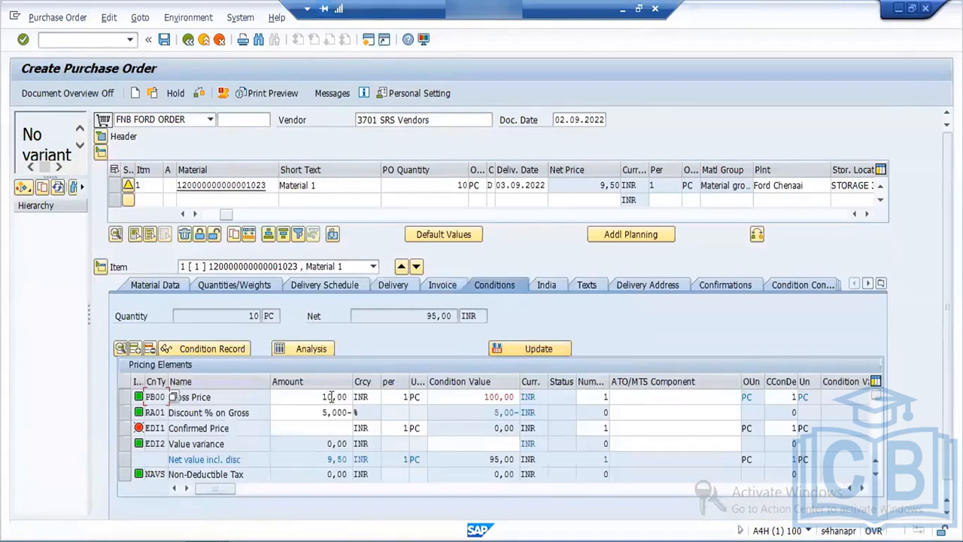
drag(326, 401, 354, 396)
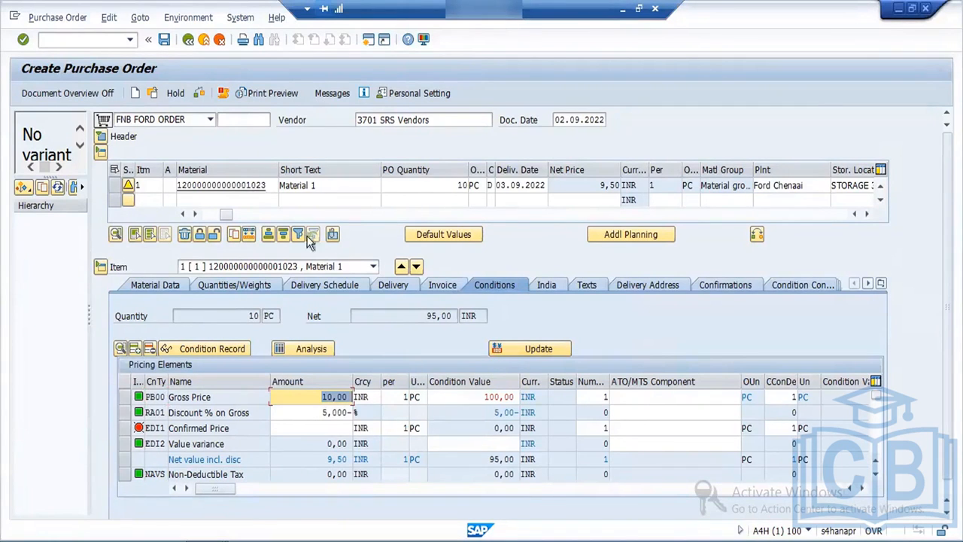
drag(230, 216, 444, 253)
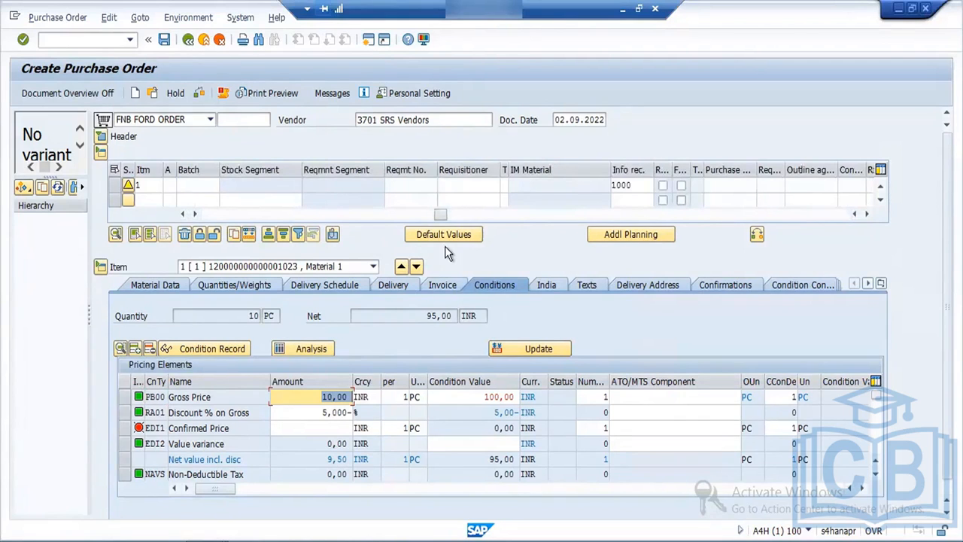
double_click(632, 185)
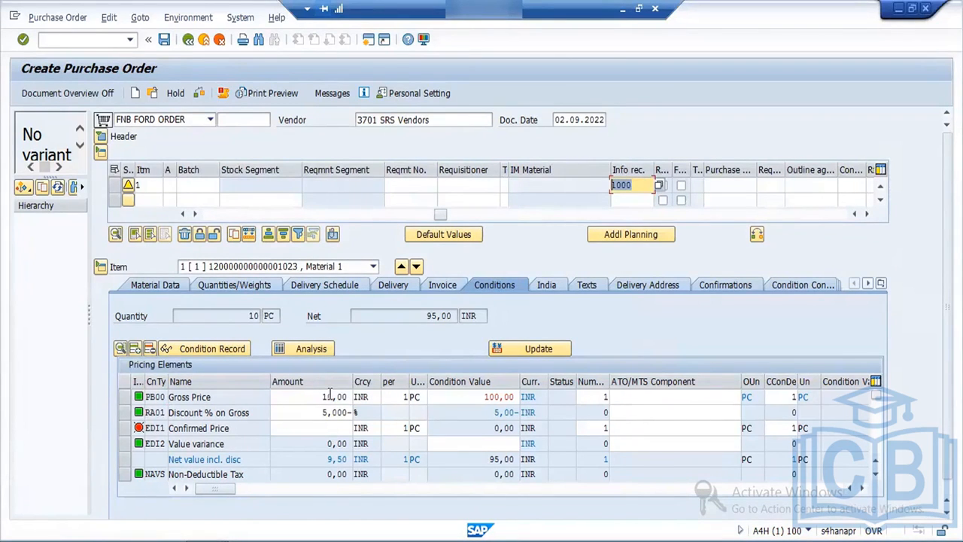
click(553, 286)
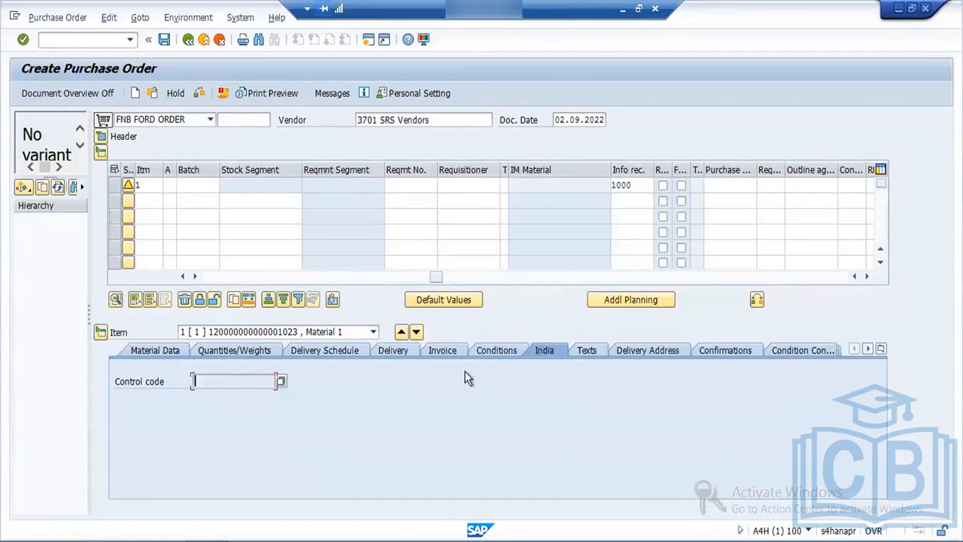
Review the header texts and the item's texts, delivery address, confirmations, condition control, retail, Spec2000 and Incoterms details
click(596, 349)
click(298, 410)
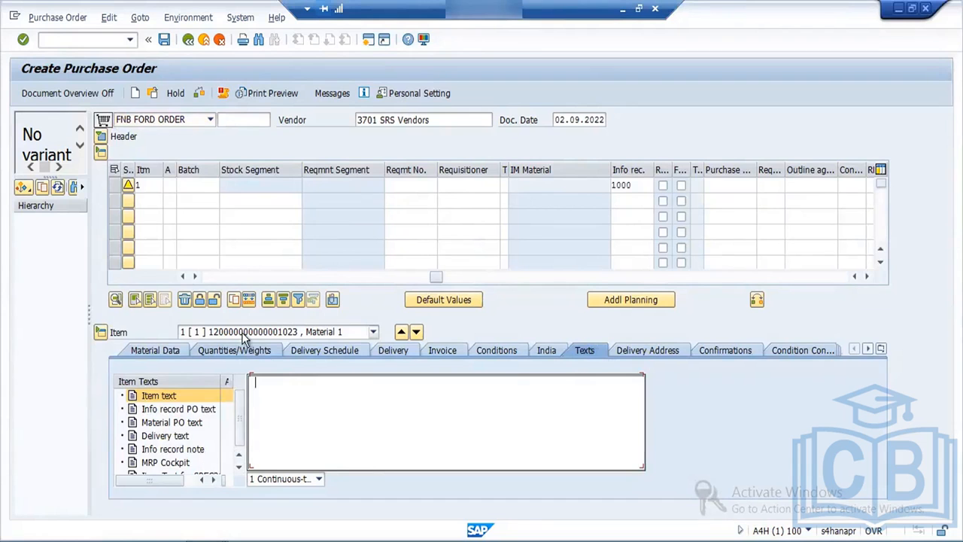
click(101, 139)
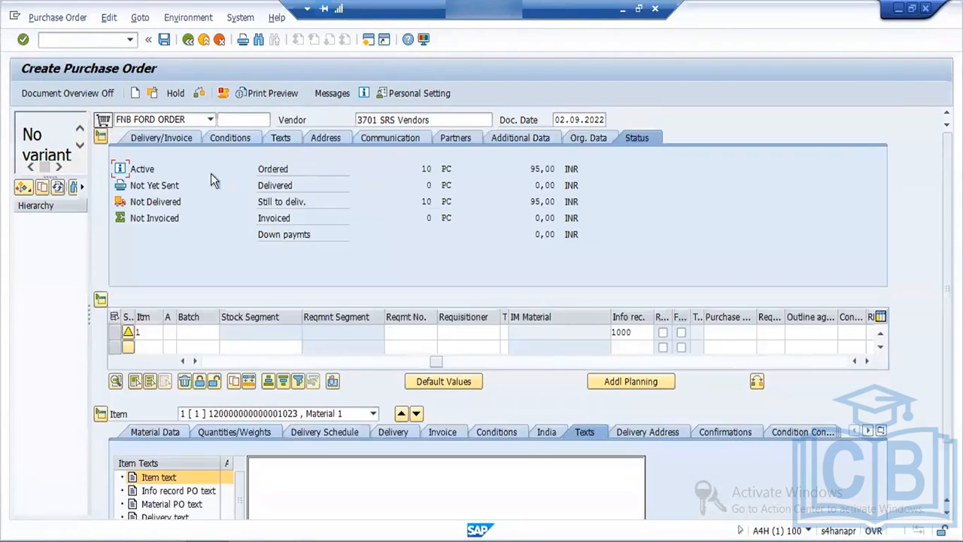
click(280, 141)
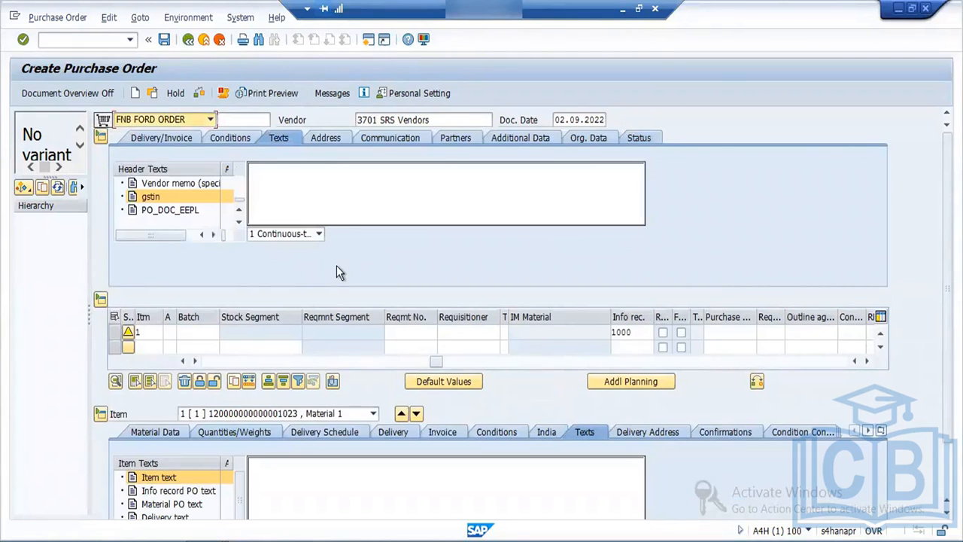
click(641, 426)
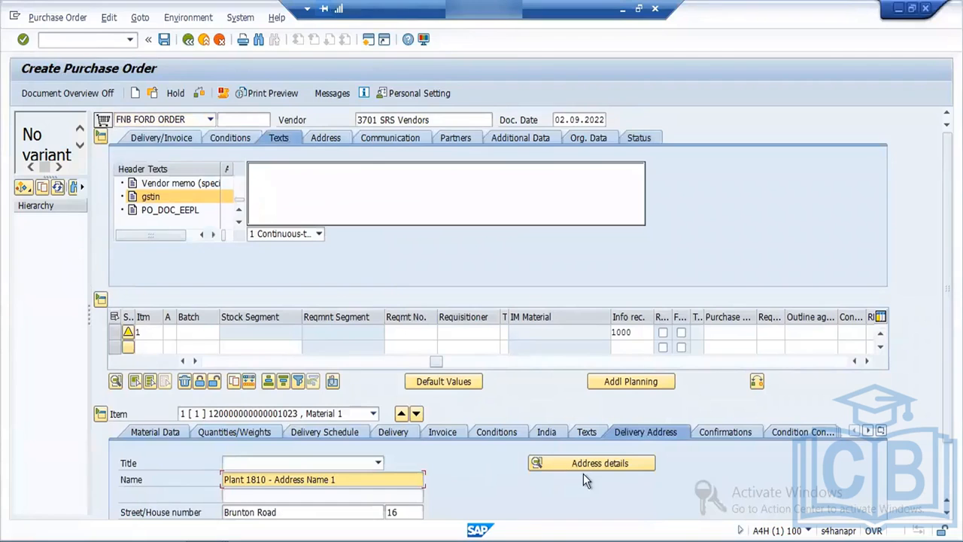
click(727, 432)
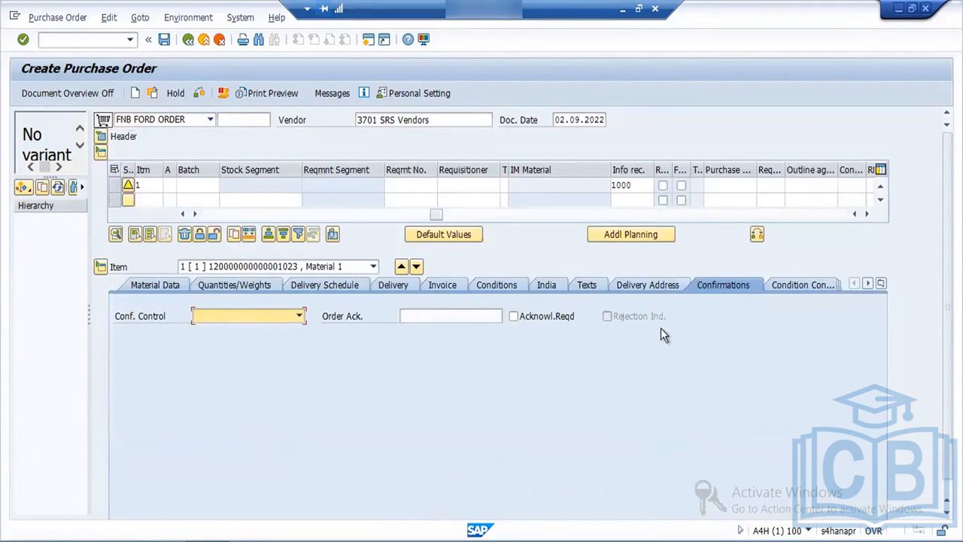
click(800, 286)
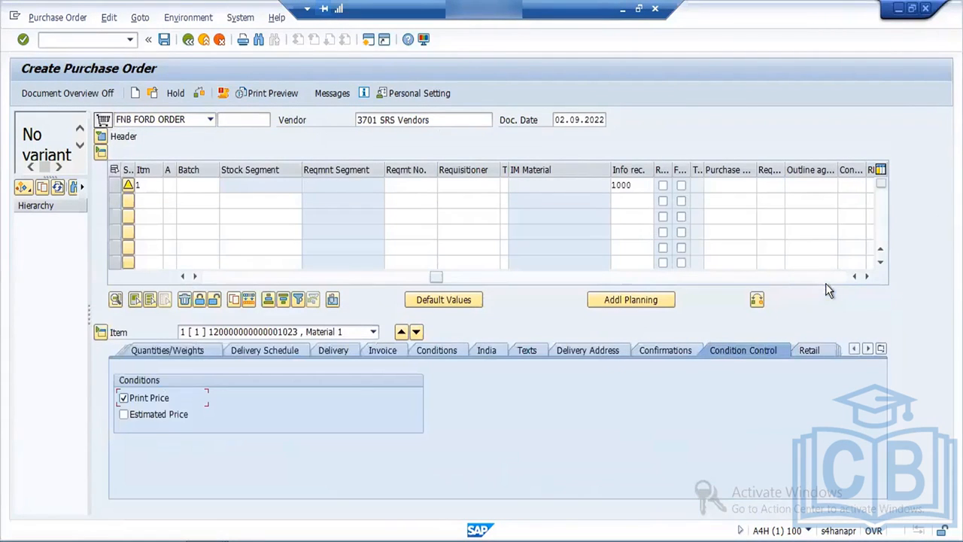
click(816, 351)
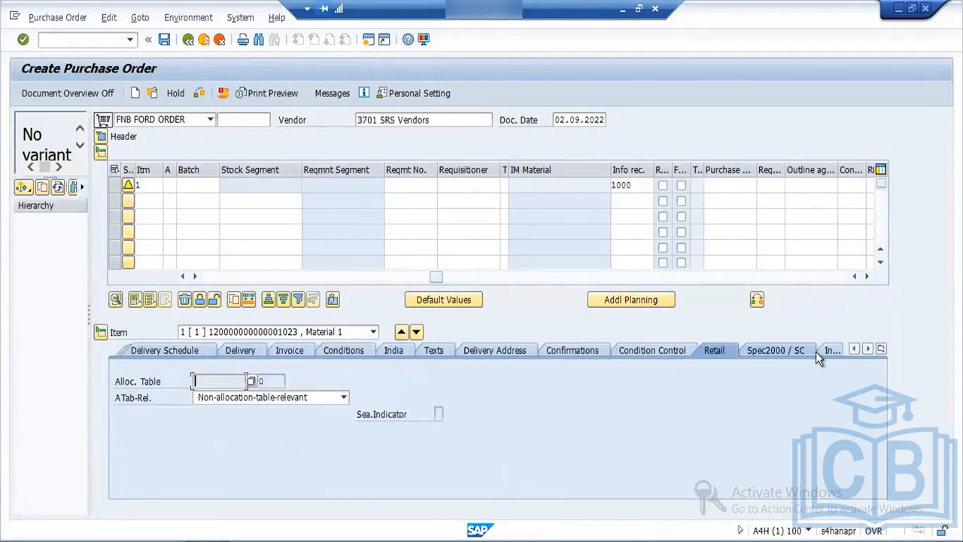
click(759, 352)
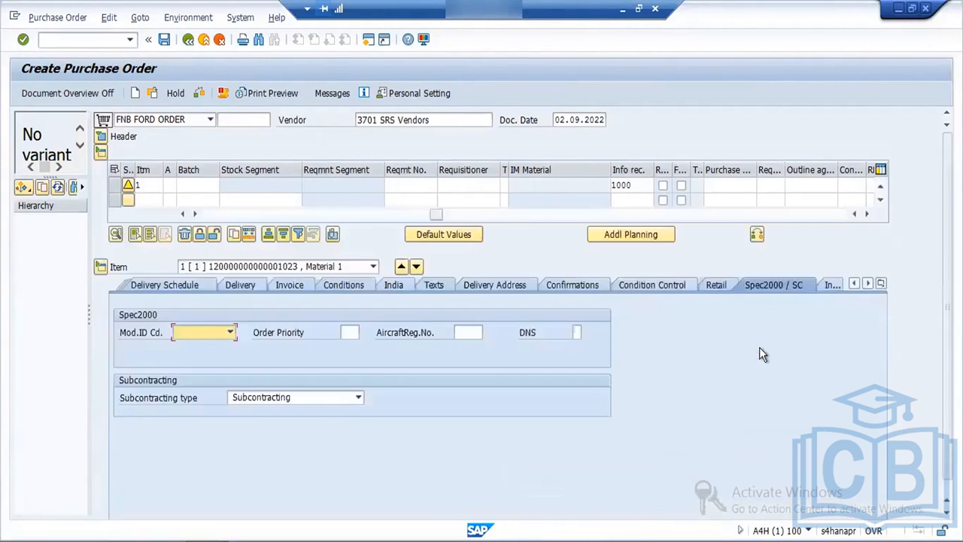
click(832, 283)
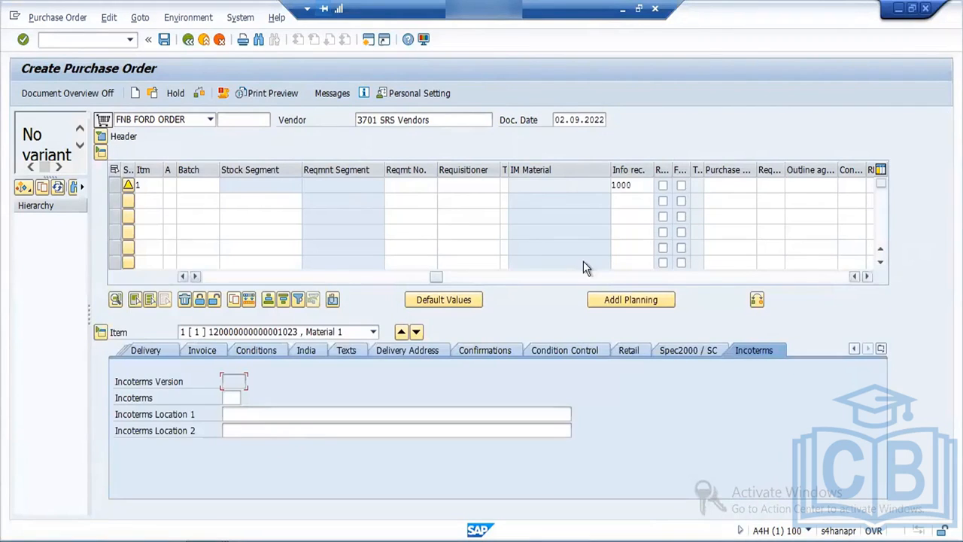
Check the purchase order for errors, read the messages and close the message list
click(198, 94)
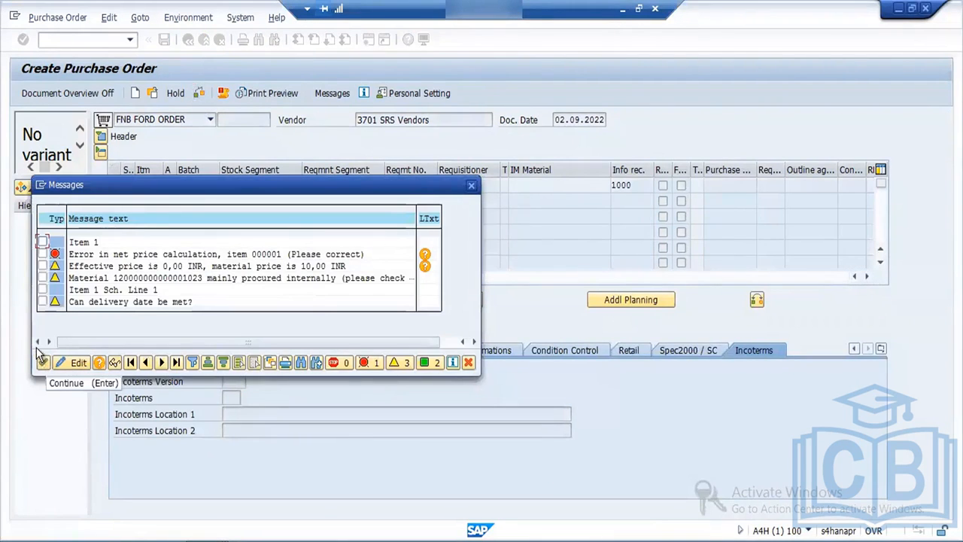
click(40, 355)
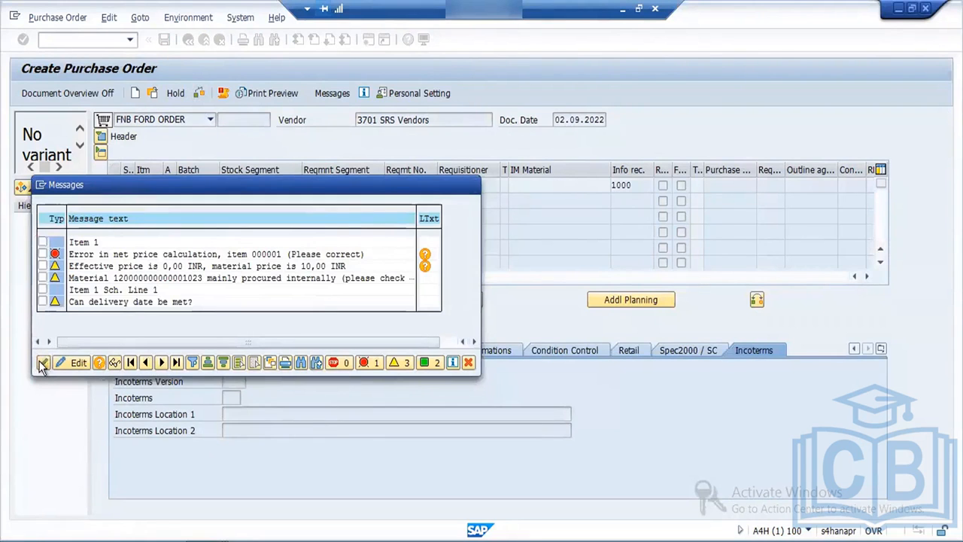
click(436, 329)
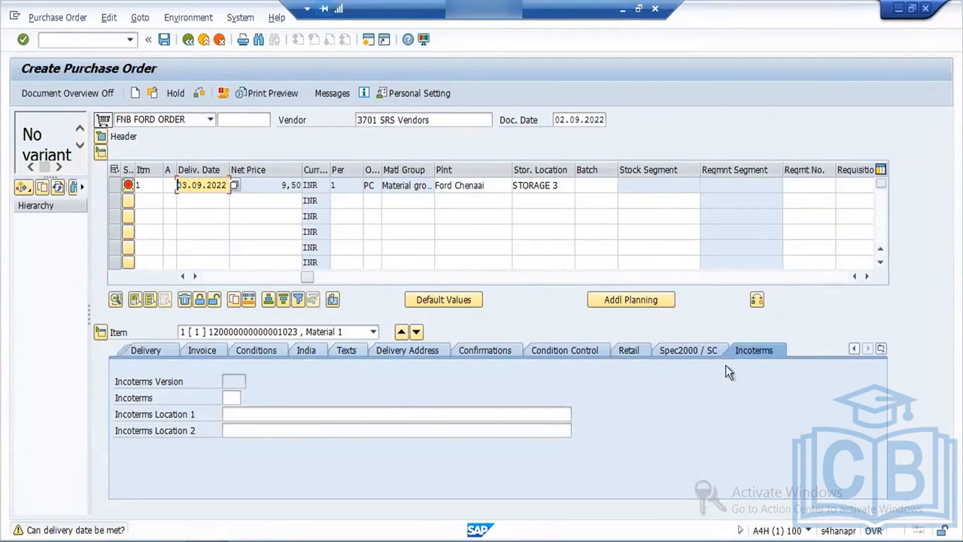
Set the item's Confirmed Price (EDI1) condition to 1 INR and check the purchase order again
click(264, 350)
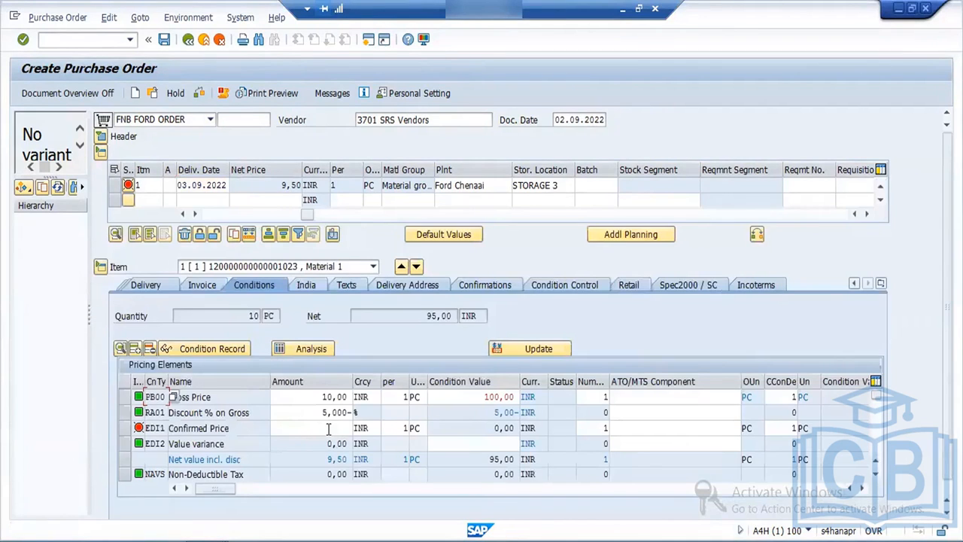
click(329, 428)
text(1)
key(Return)
click(407, 329)
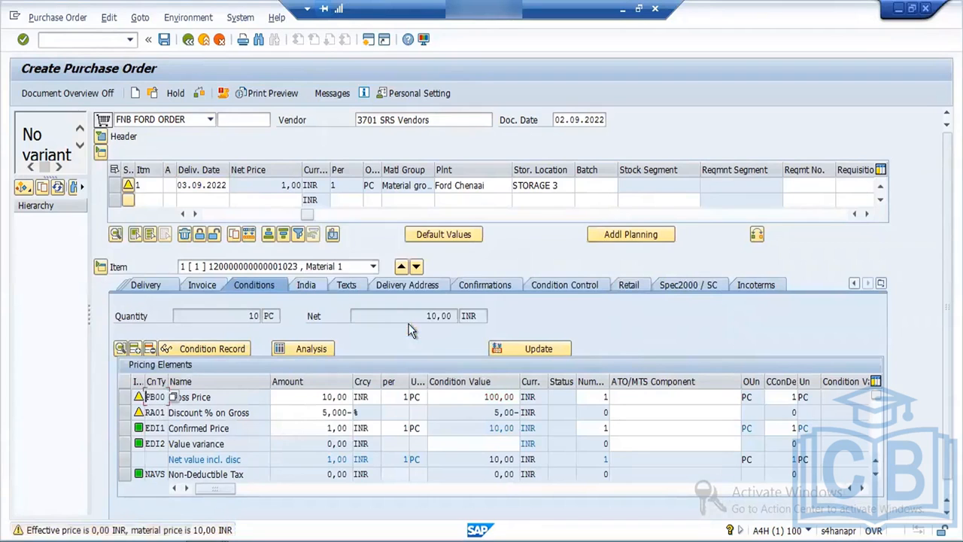
click(199, 94)
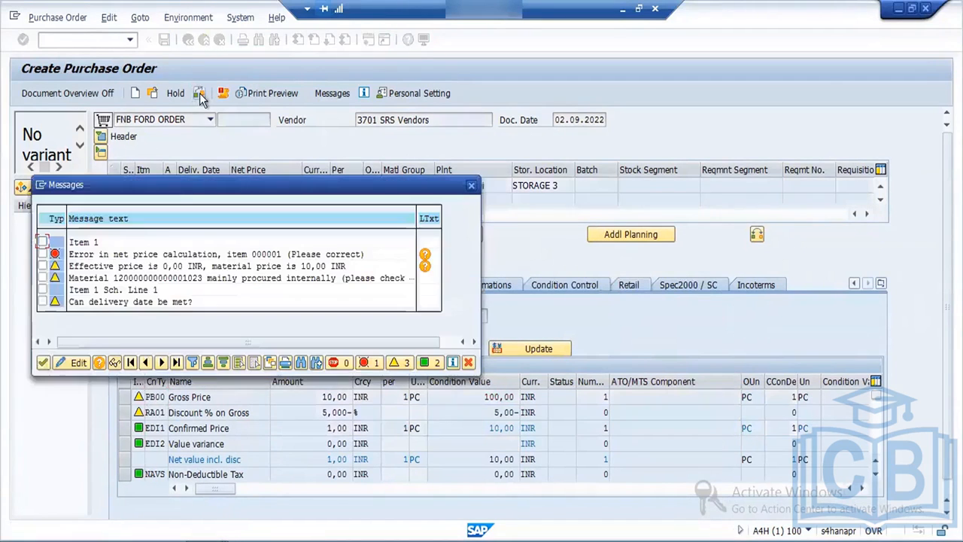
click(44, 362)
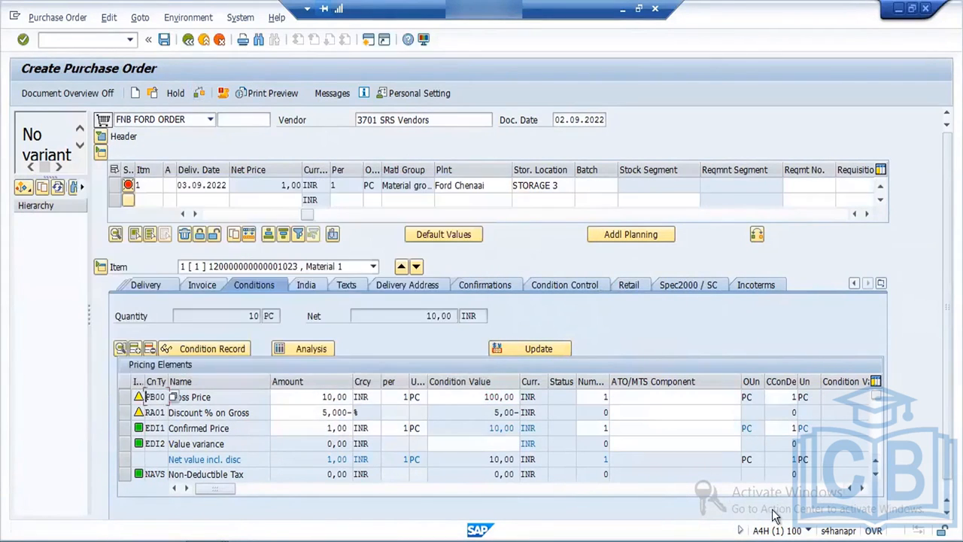
Try to delete the OTB Procurement condition (WOTB) from the item's pricing elements
click(877, 475)
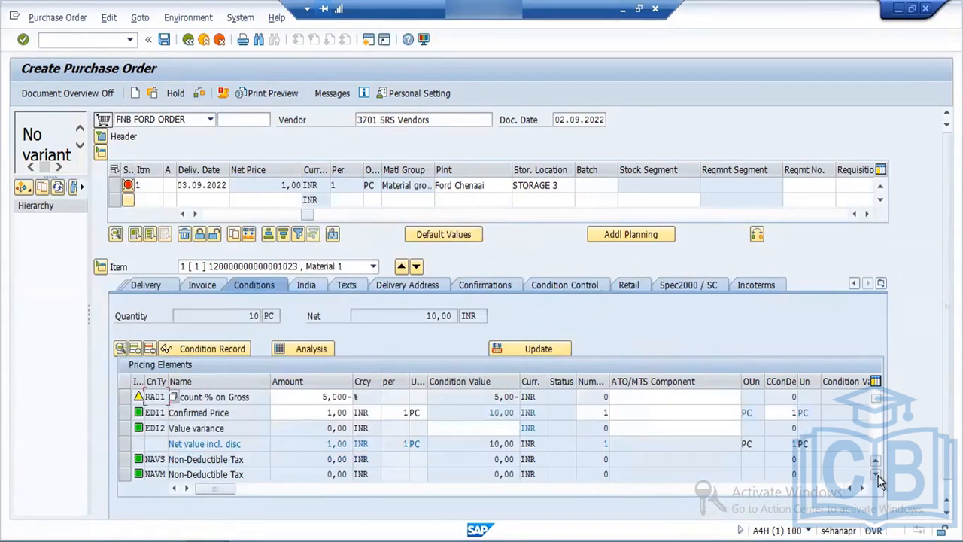
click(877, 475)
click(877, 475)
click(877, 475)
click(877, 475)
click(877, 475)
click(876, 475)
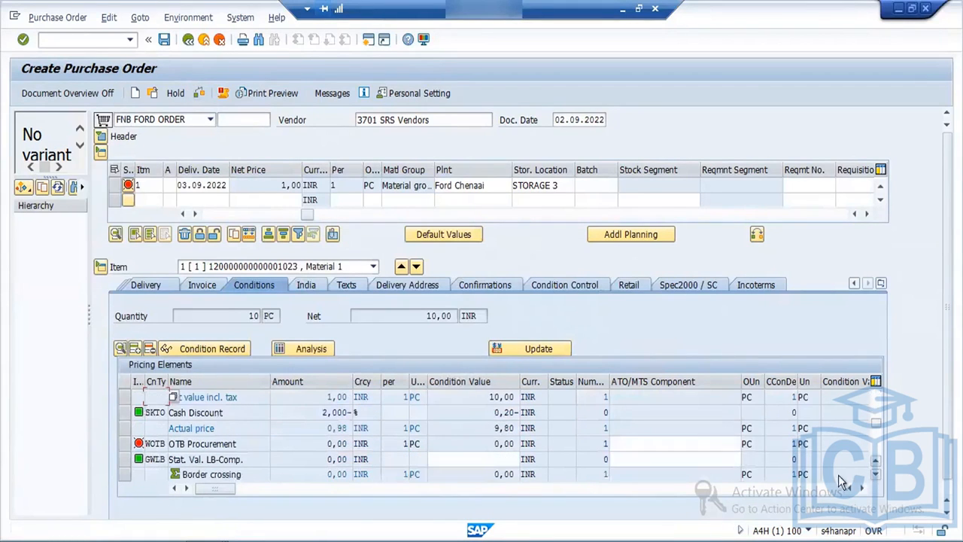
click(127, 446)
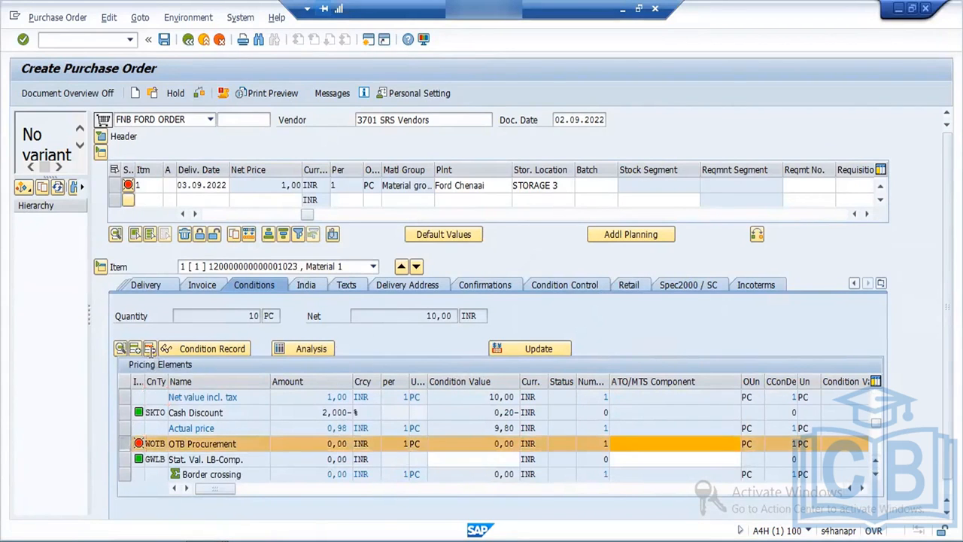
click(151, 350)
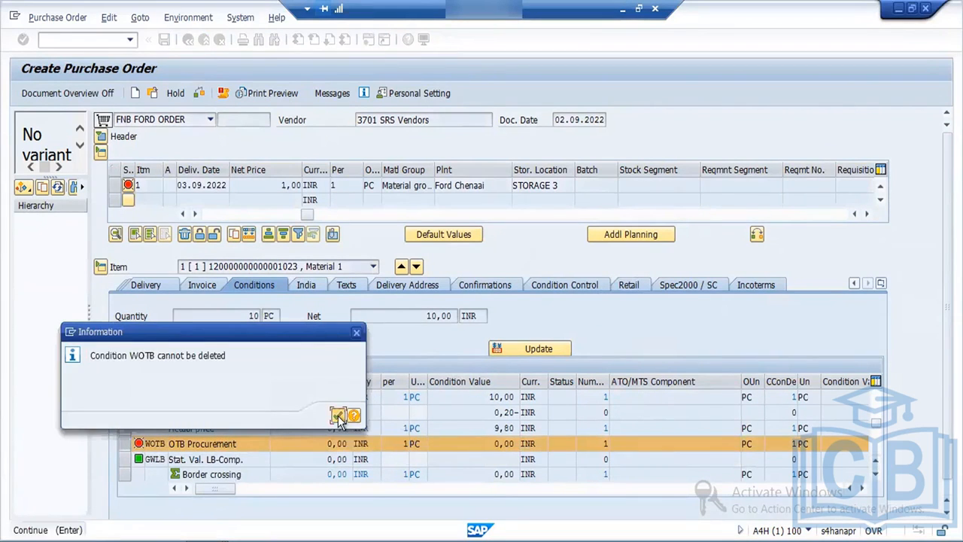
click(338, 417)
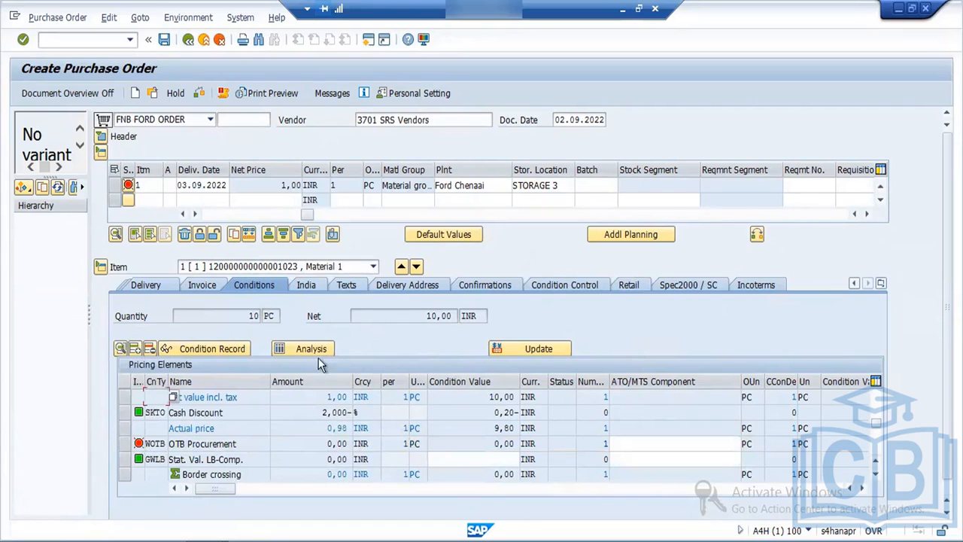
Update the item's conditions with pricing type B, Carry out new pricing, and open the pricing analysis
click(535, 347)
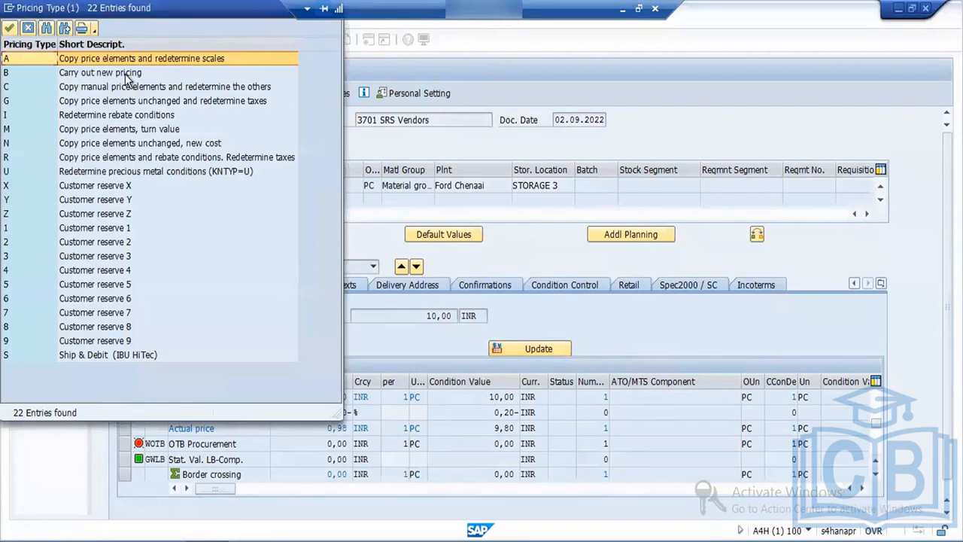
double_click(125, 75)
click(308, 348)
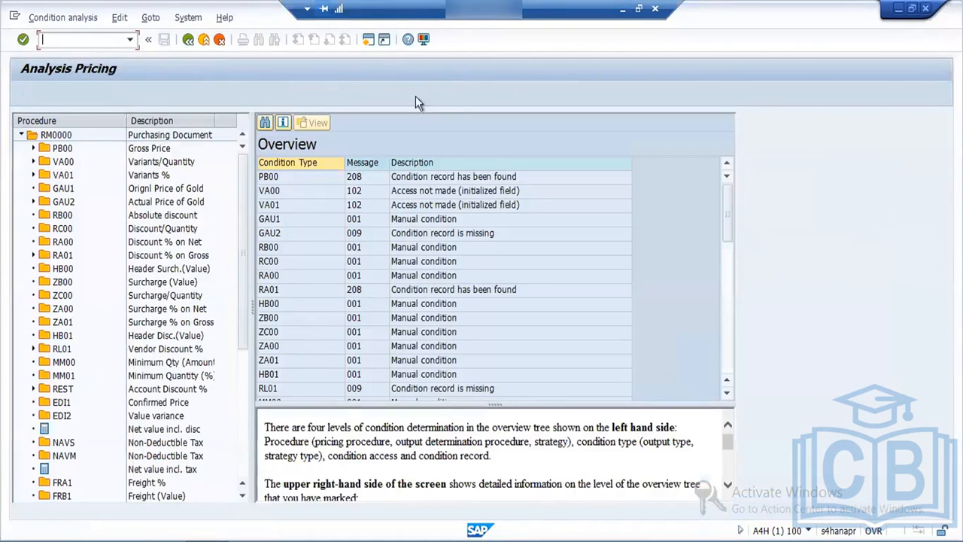
Open transaction M/08 for the purchasing schemas in a new session
click(370, 42)
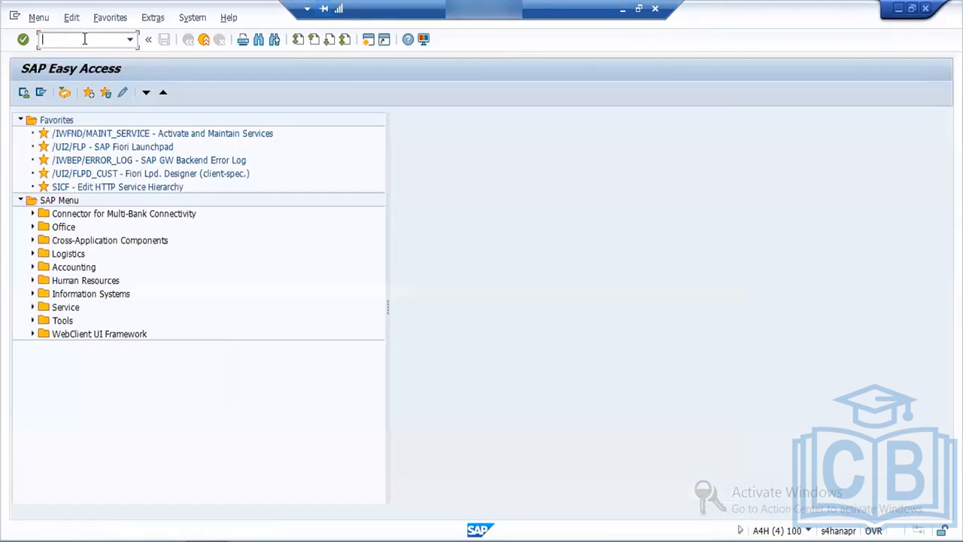
text(M/08)
key(Return)
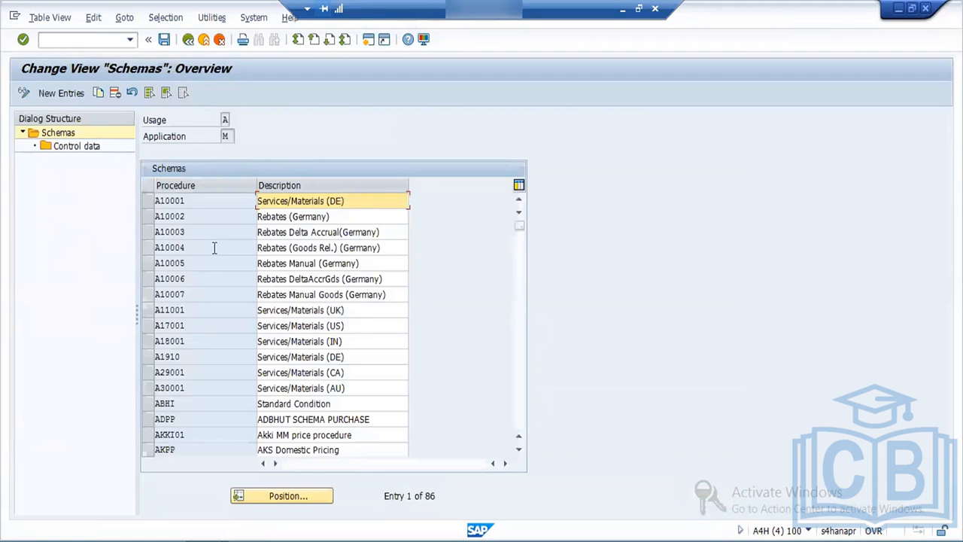
Position the schema list at procedure RM0000, open its control data and acknowledge the print type warning
click(287, 494)
text(RM)
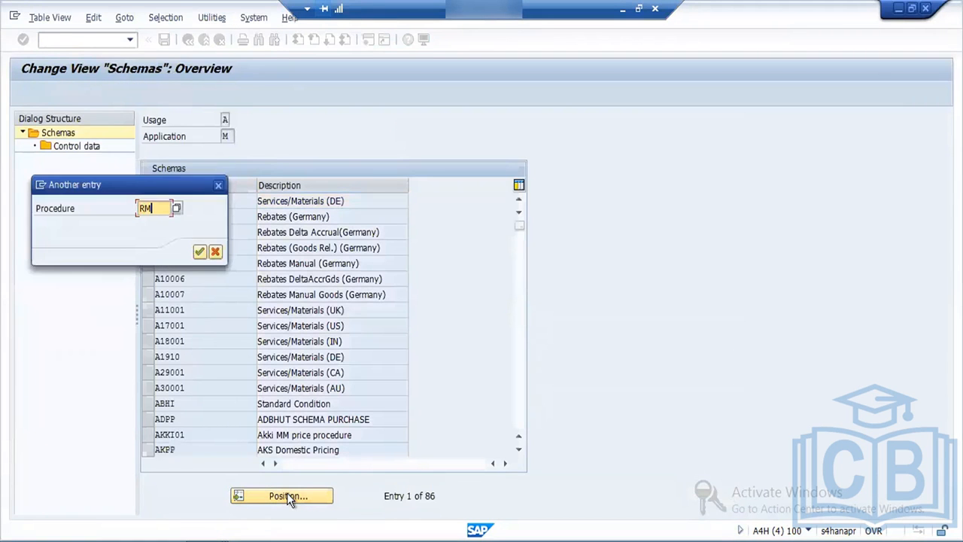
text(0000)
key(Return)
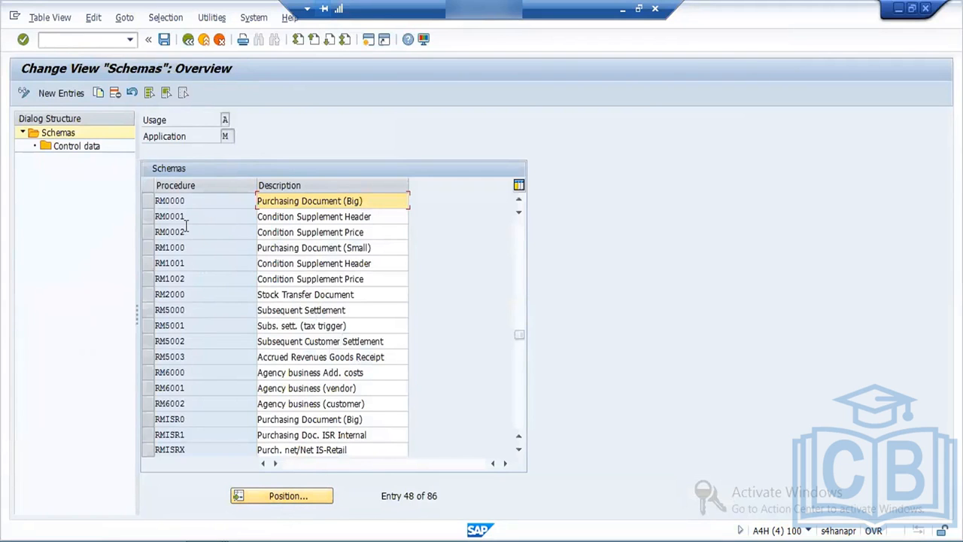
click(149, 203)
click(75, 148)
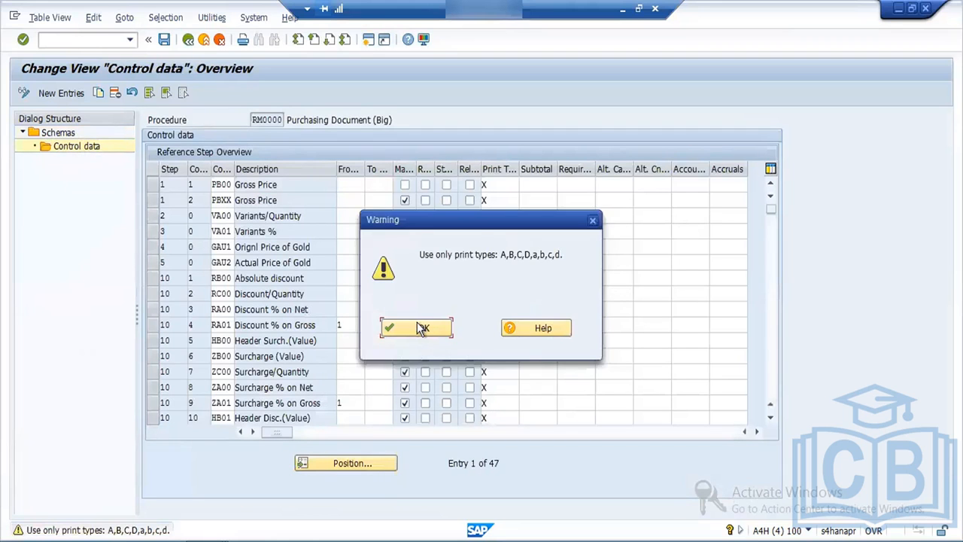
click(423, 326)
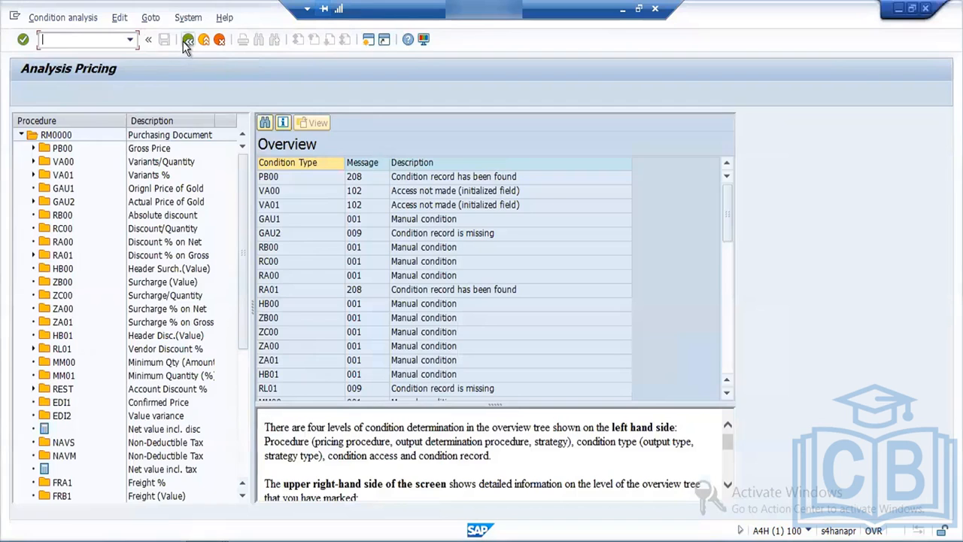
Leave the pricing analysis, return to the schema session and examine procedure RM0000's control data through its last steps, acknowledging the print type warnings
click(188, 40)
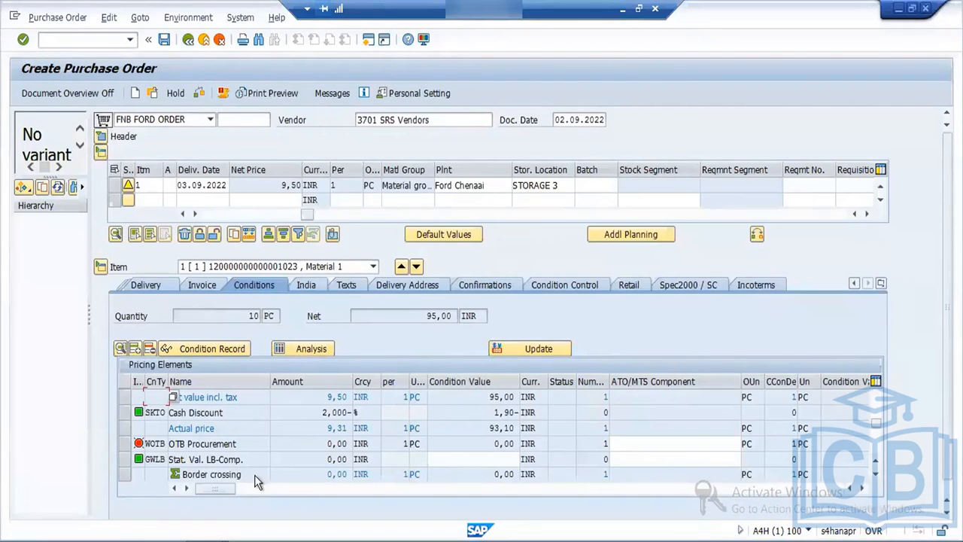
key(alt+Tab)
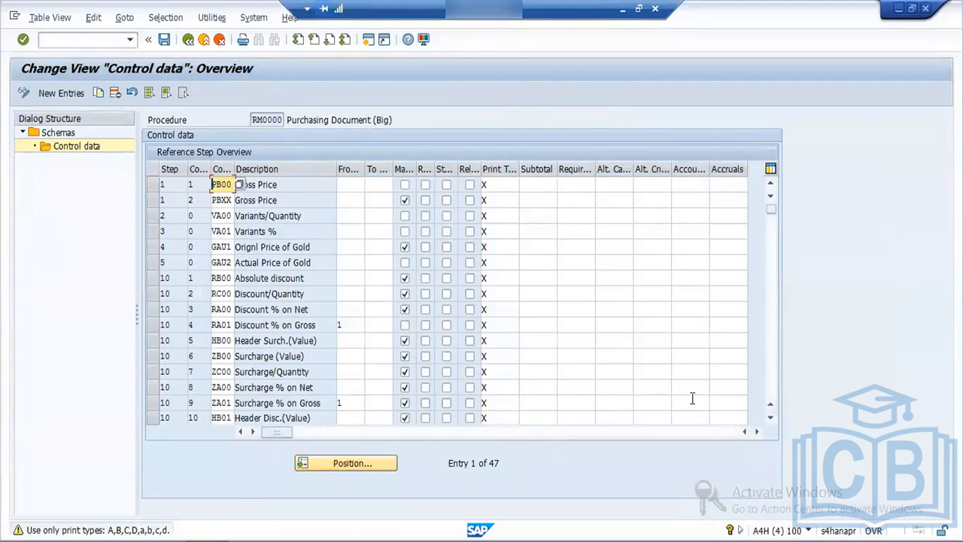
click(770, 419)
click(770, 420)
key(Return)
click(770, 419)
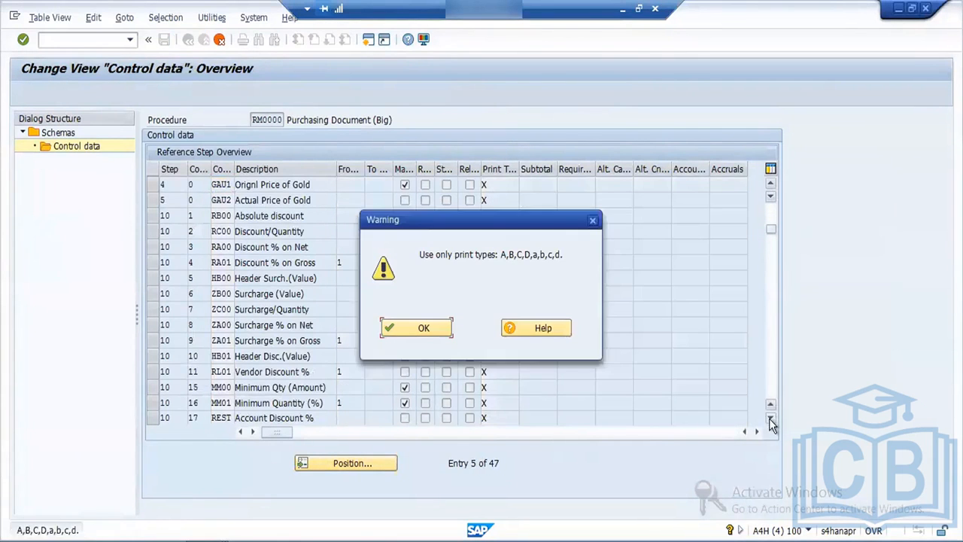
key(Return)
click(770, 419)
key(Return)
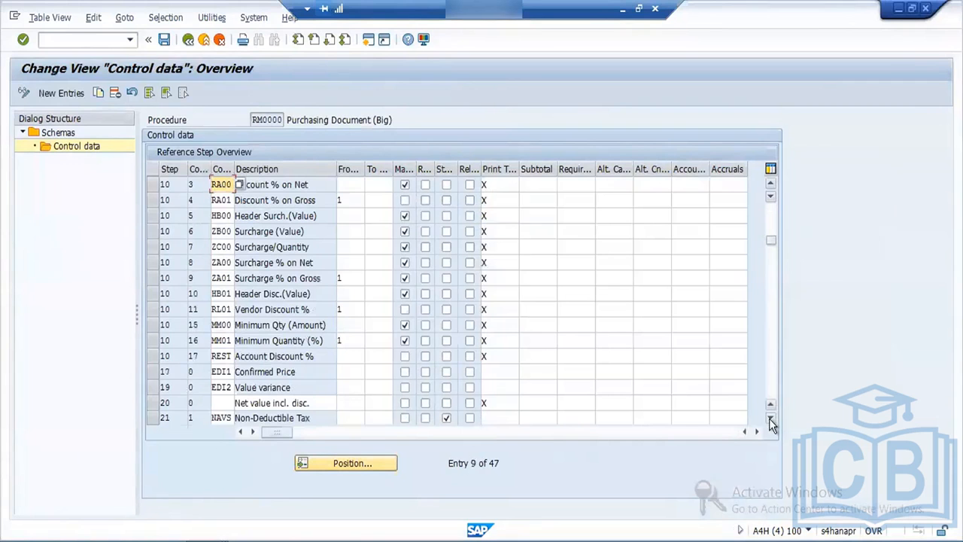
click(770, 419)
key(Return)
click(770, 419)
key(Return)
click(770, 419)
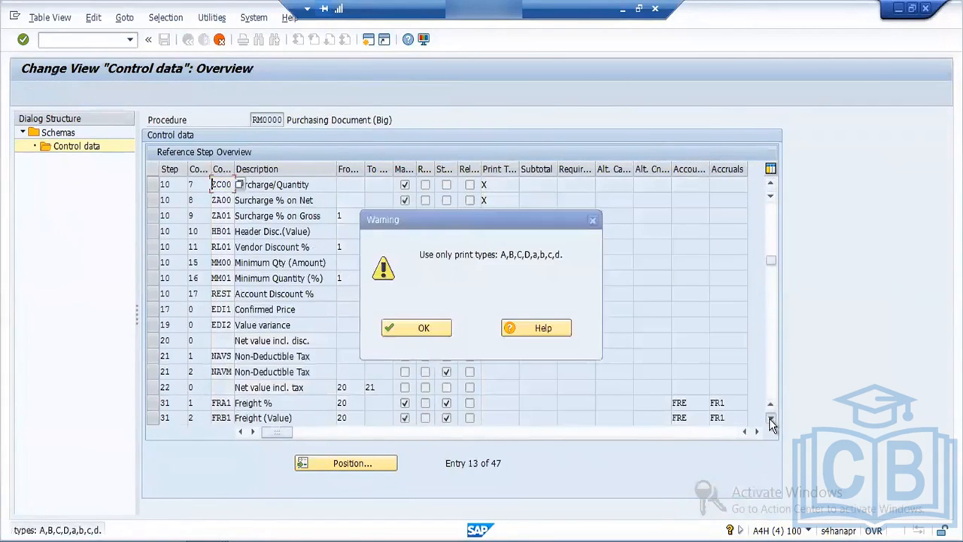
key(Return)
click(770, 419)
key(Return)
click(770, 419)
key(Return)
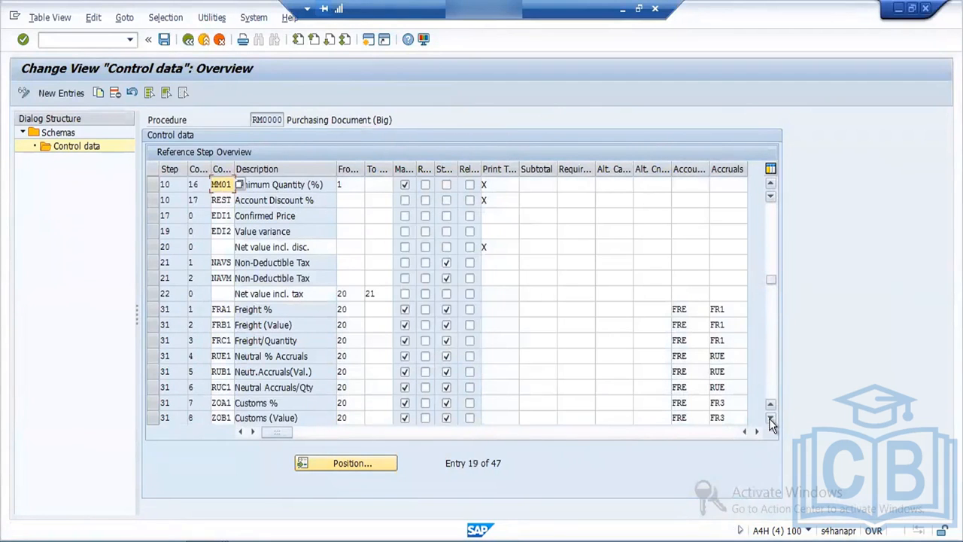
click(770, 419)
key(Return)
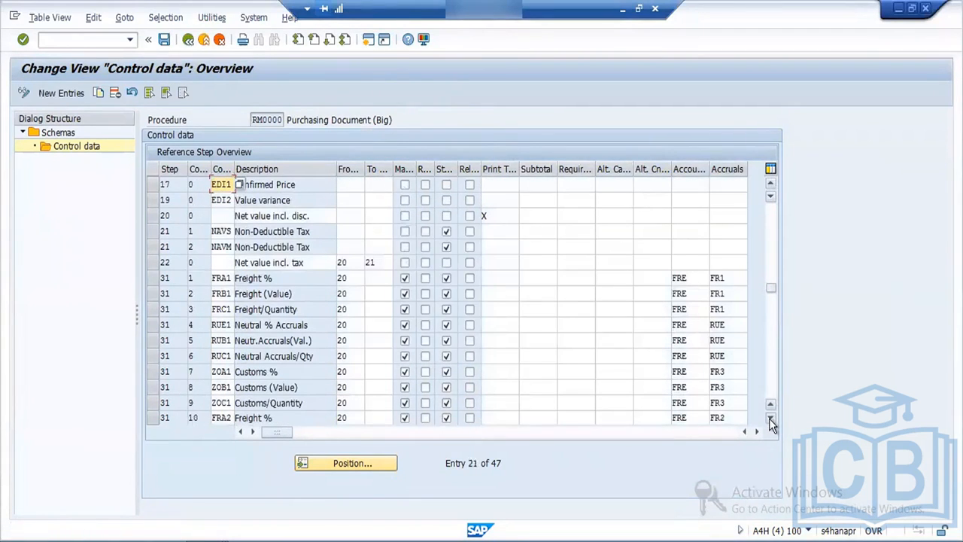
click(770, 419)
key(Return)
click(770, 419)
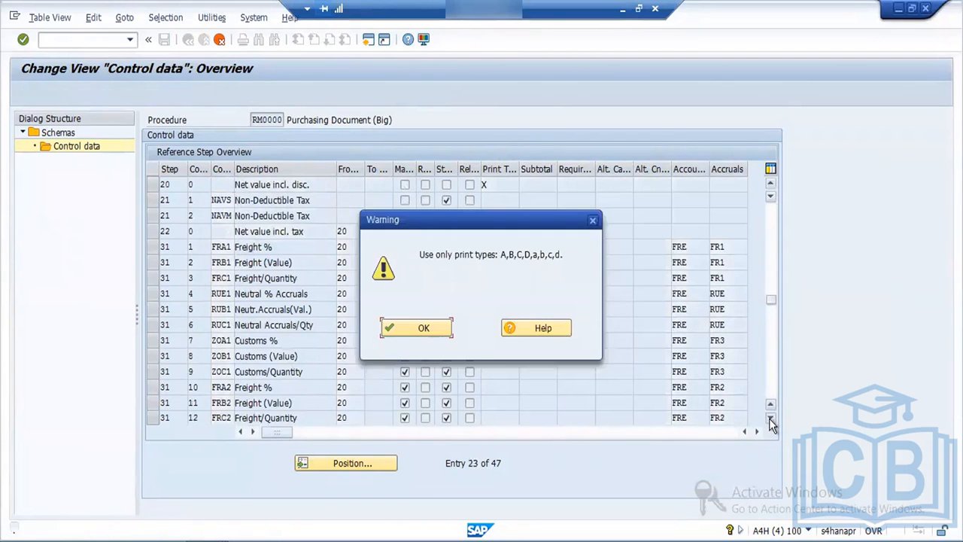
key(Return)
click(770, 419)
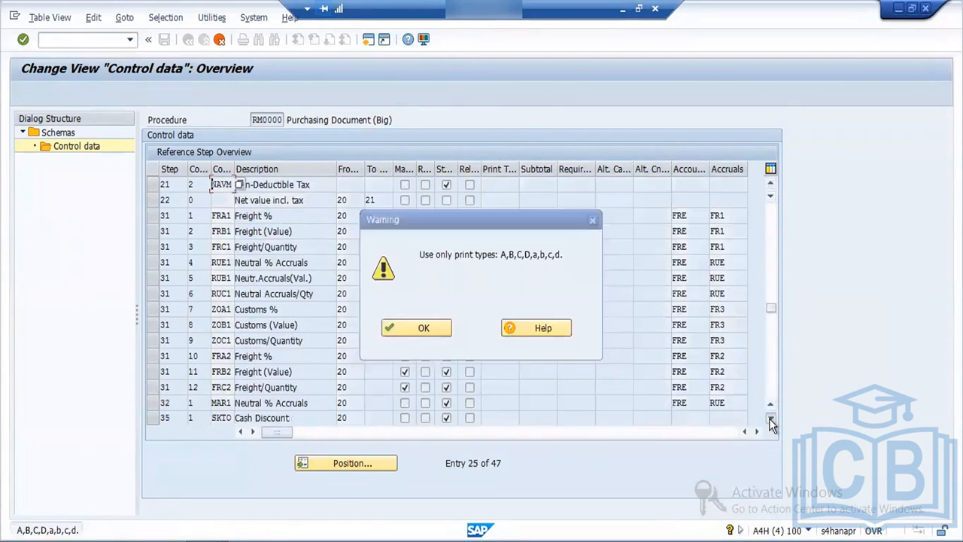
key(Return)
click(770, 419)
key(Return)
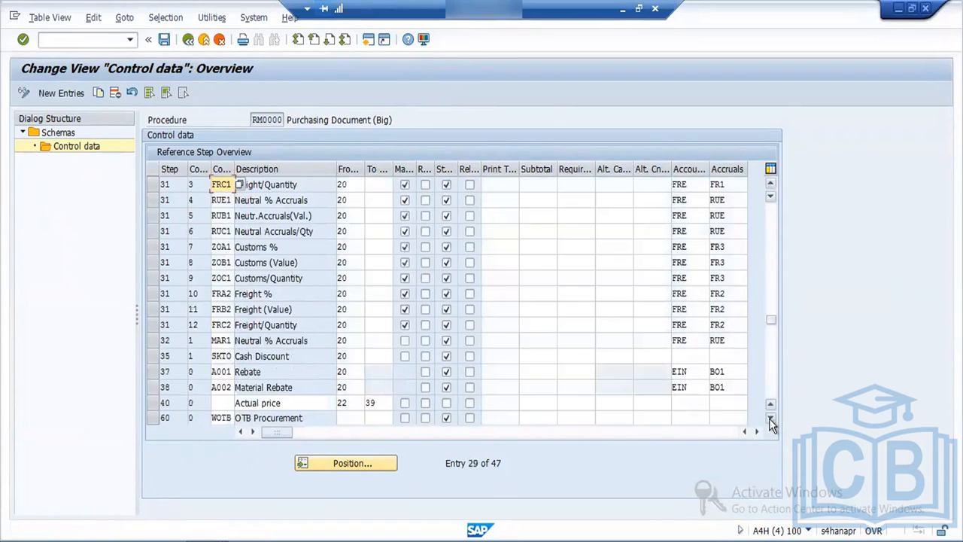
click(770, 419)
key(Return)
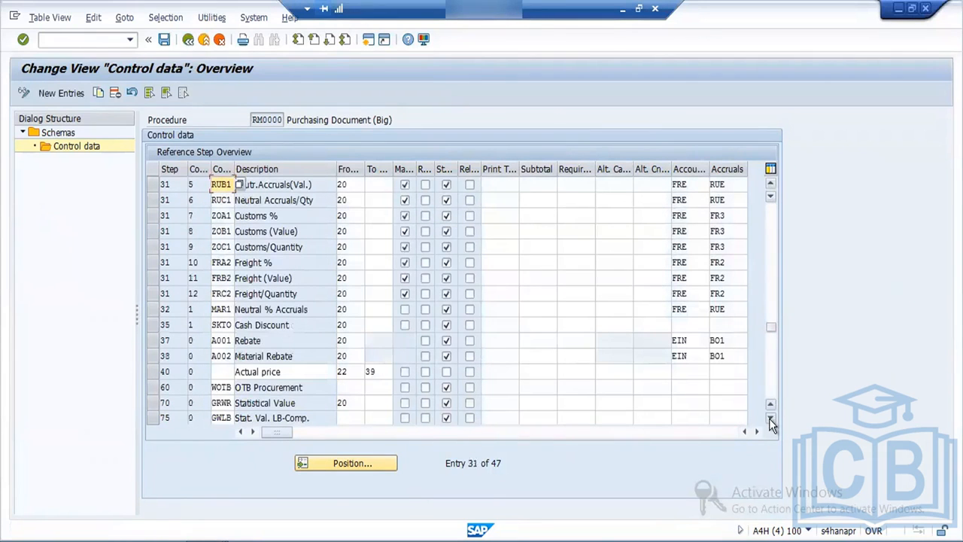
click(770, 419)
key(Return)
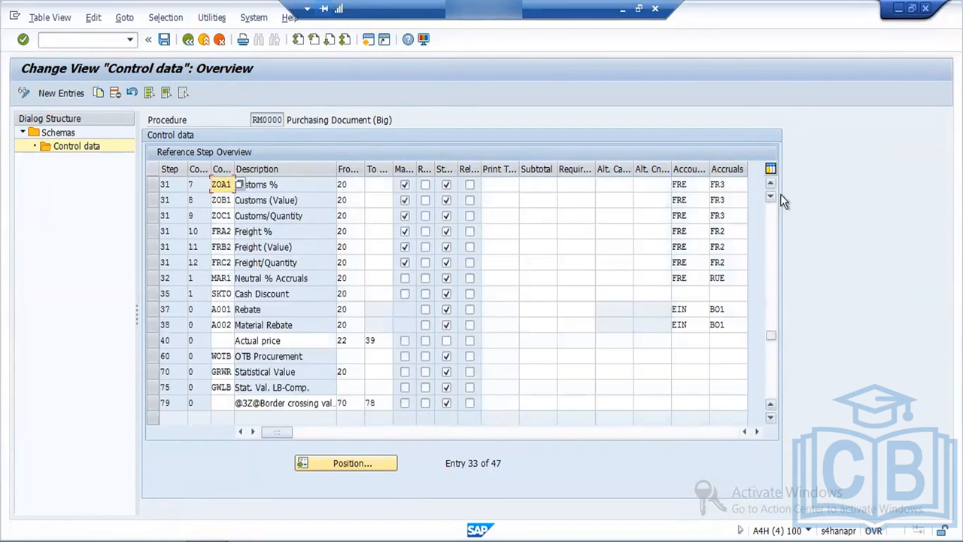
click(770, 188)
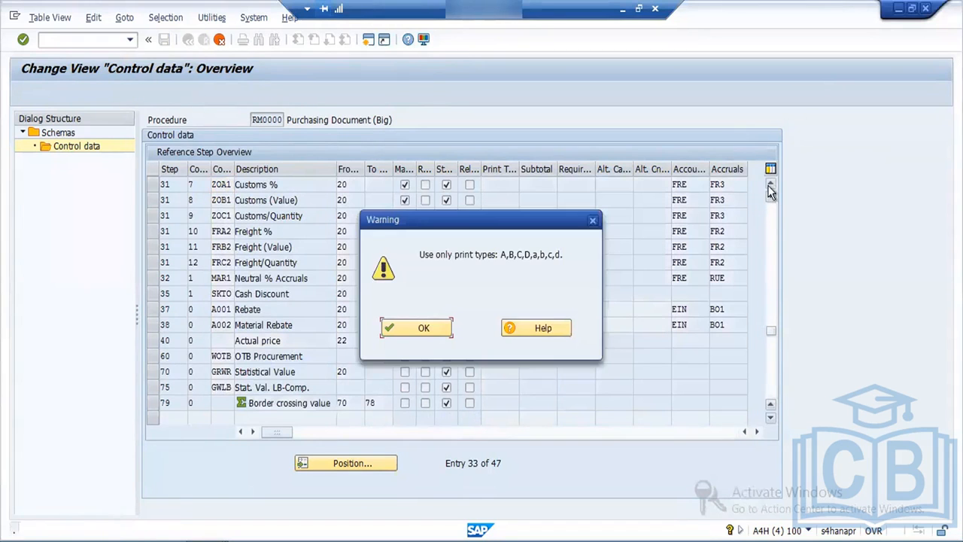
click(425, 329)
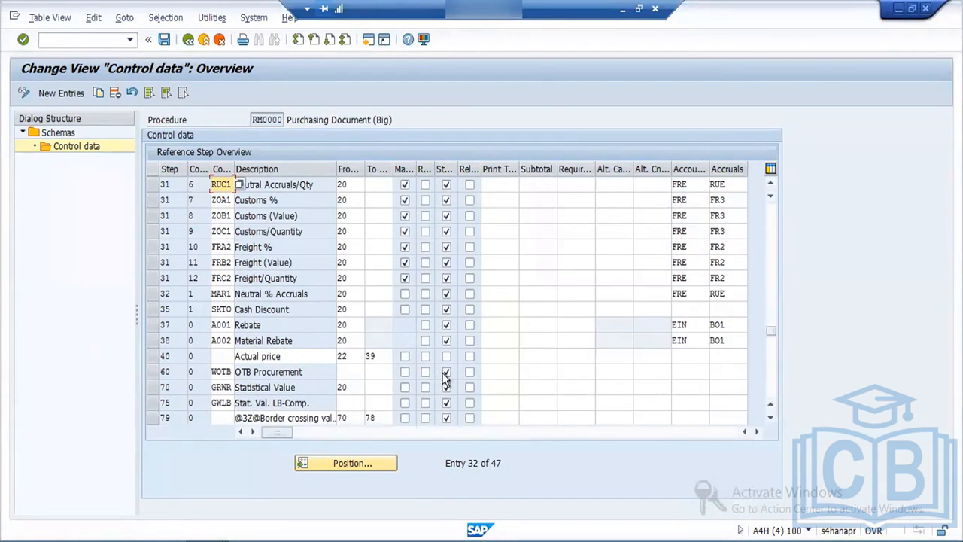
Mark the OTB Procurement (WOTB) row of procedure RM0000 as manual and save the control data, acknowledging the warnings
click(405, 373)
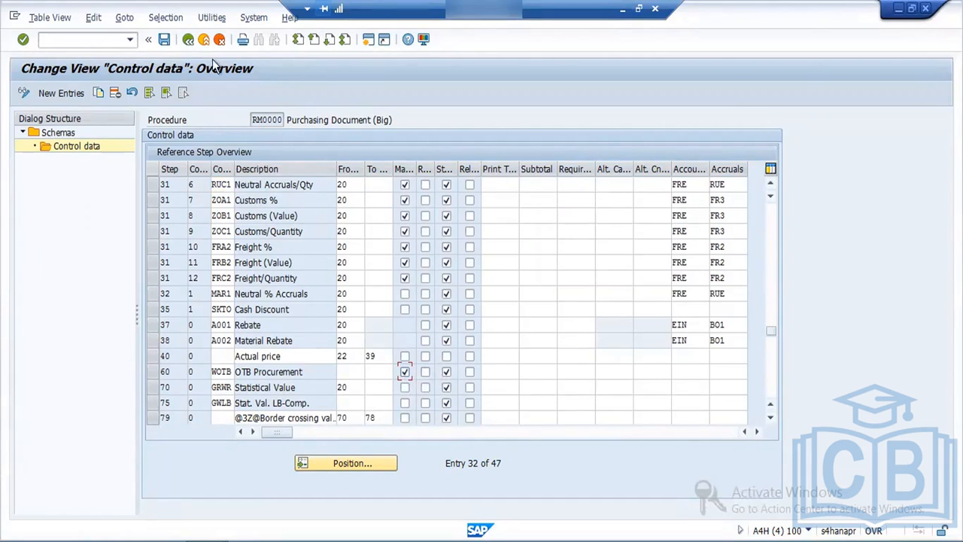
click(170, 41)
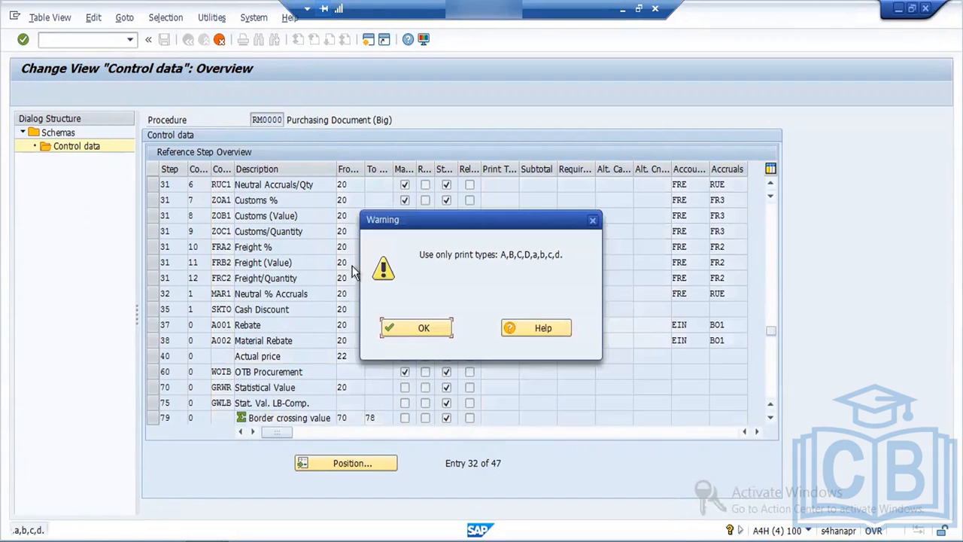
click(420, 329)
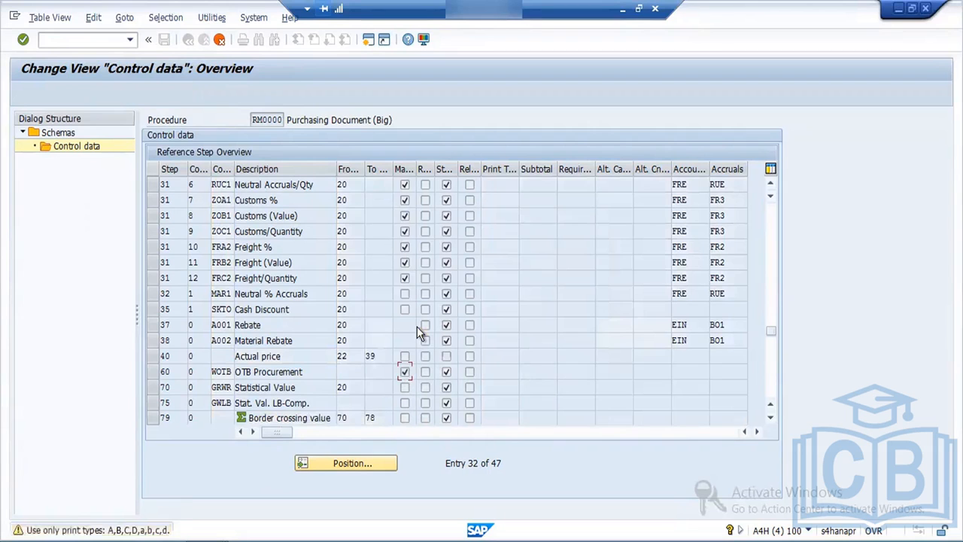
key(Return)
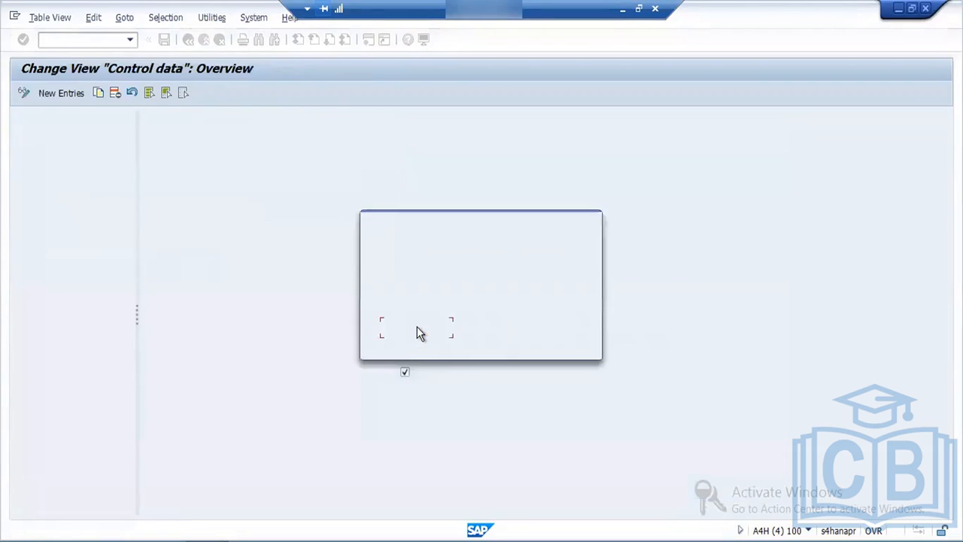
click(420, 331)
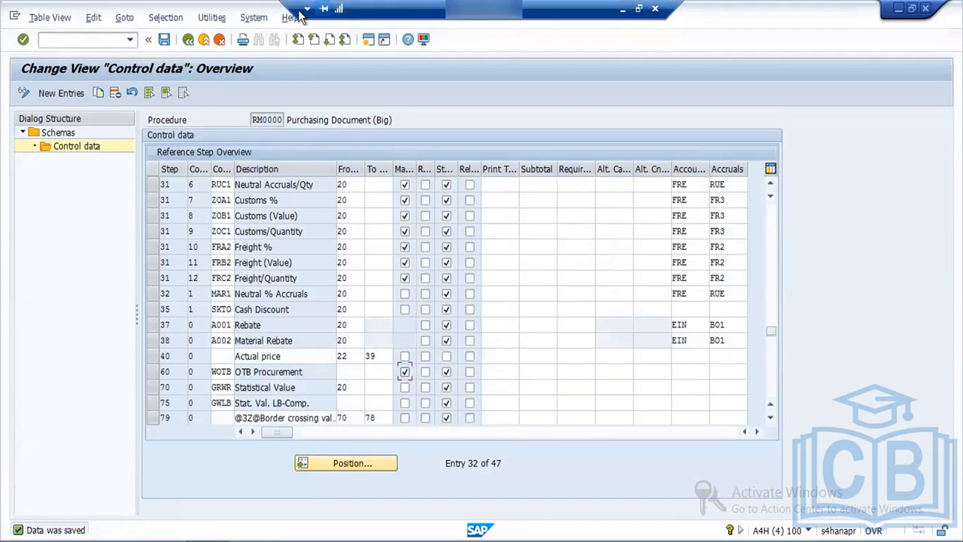
Return to the purchase order session, recheck the item's pricing analysis and try to update its conditions
key(alt+Tab)
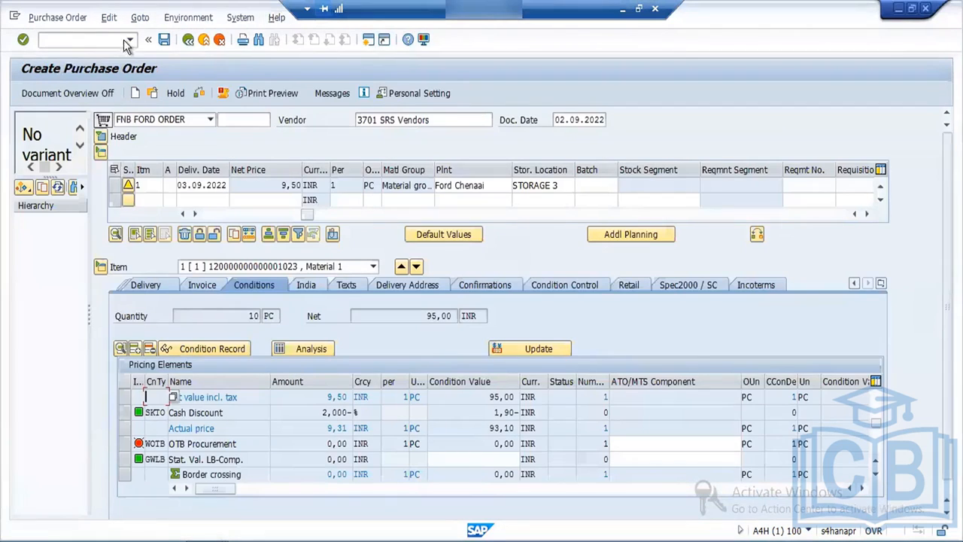
click(318, 350)
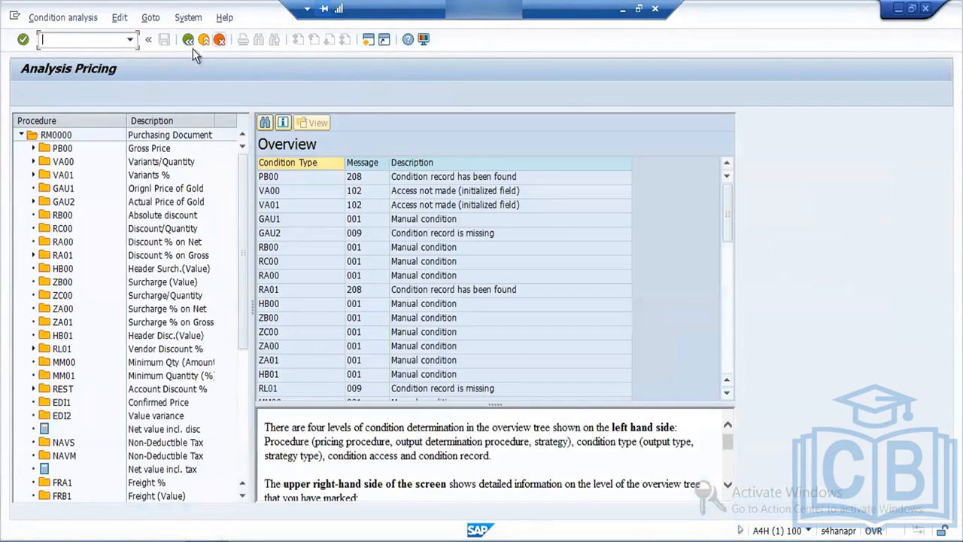
click(188, 39)
click(550, 350)
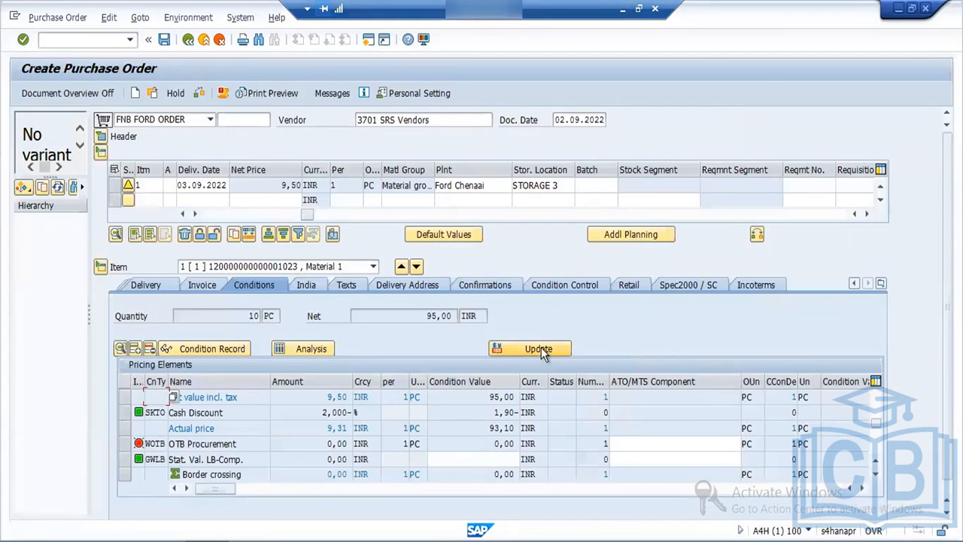
double_click(109, 72)
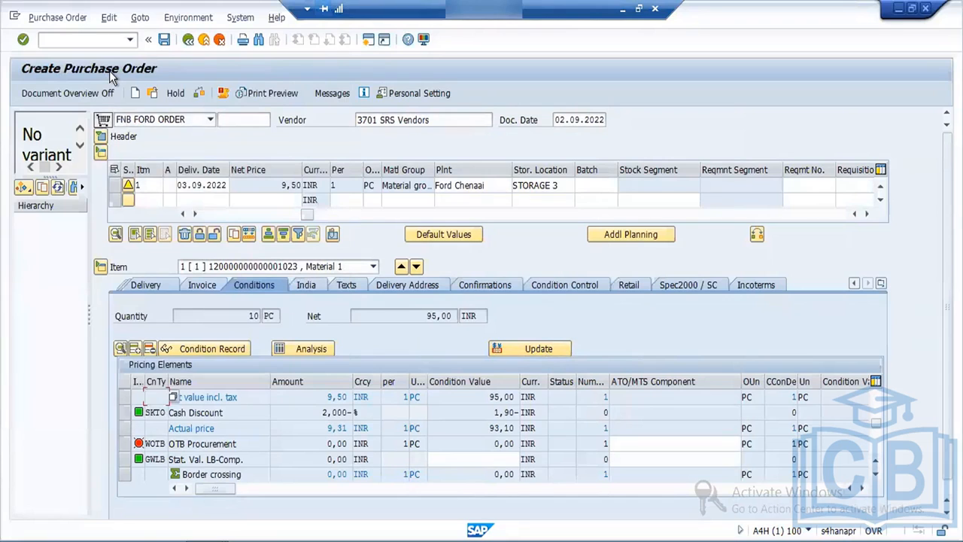
Start a new purchase order of type FNB Ford Order and enter vendor 3701 SRS Vendors, acknowledging the missing purchasing organization errors
click(75, 40)
key(Return)
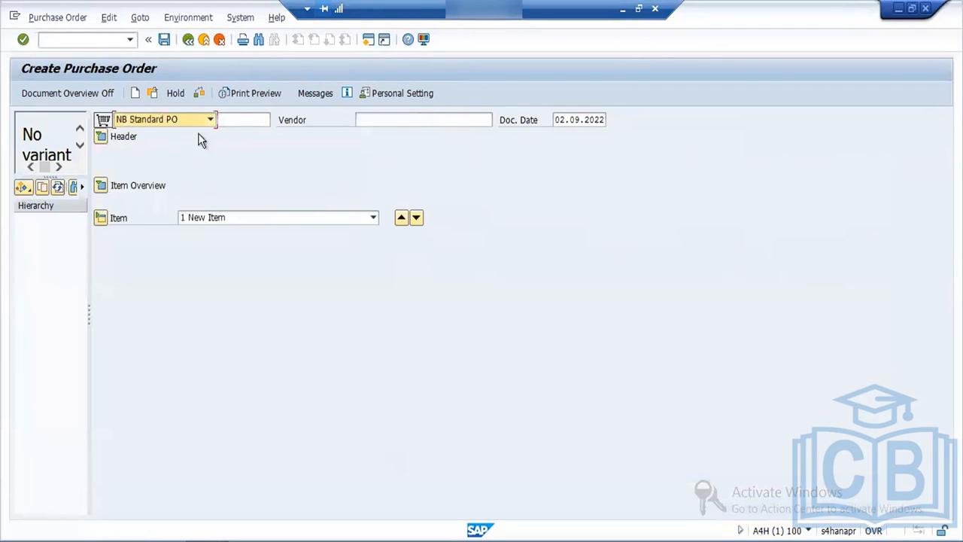
click(211, 125)
key(Up)
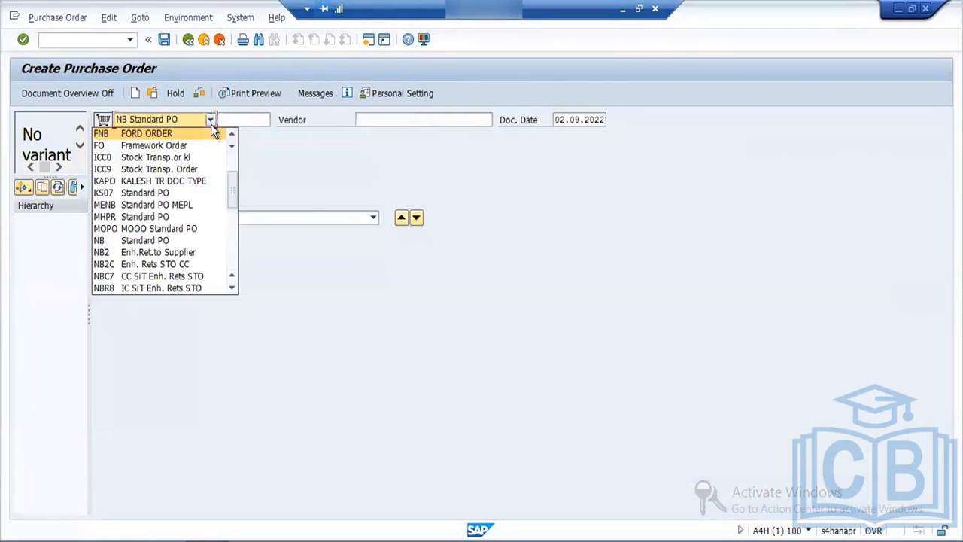
key(Return)
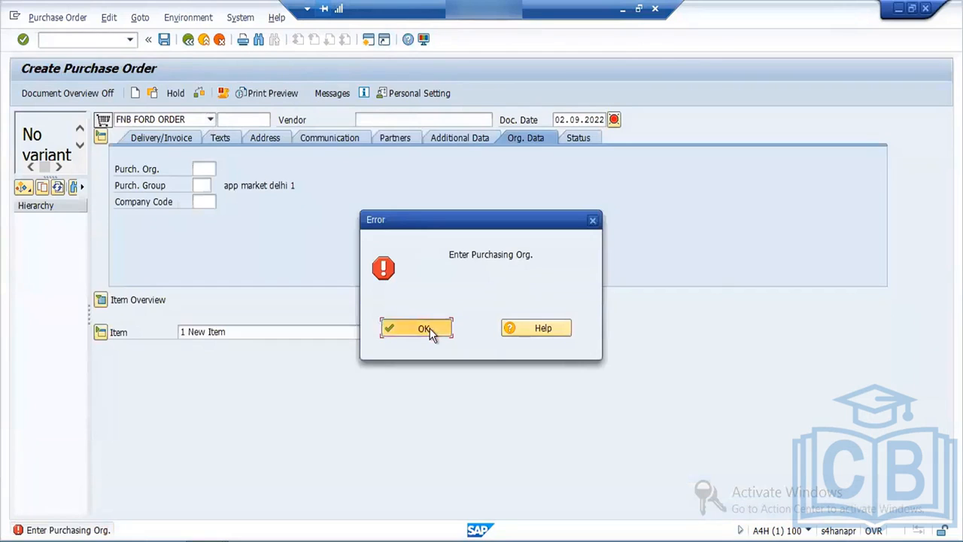
click(427, 328)
click(389, 121)
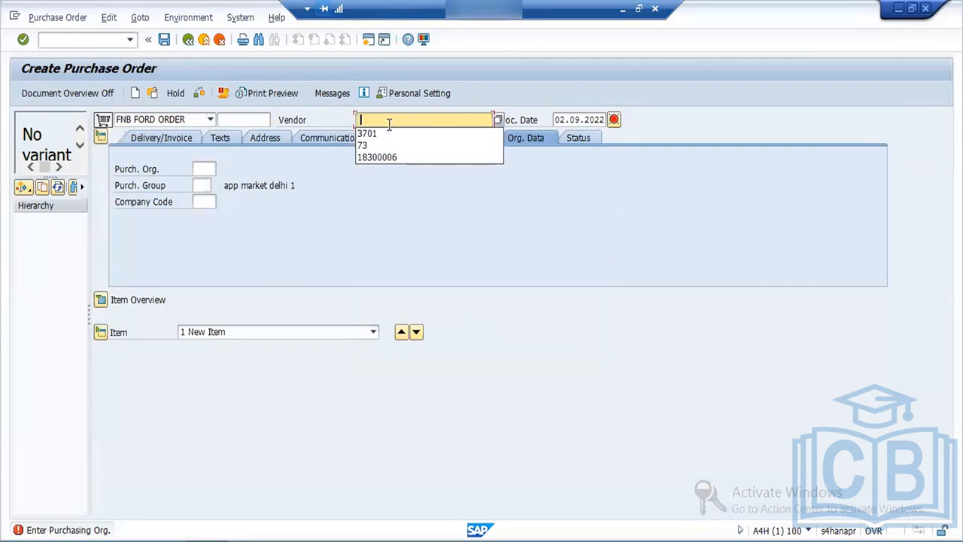
click(387, 134)
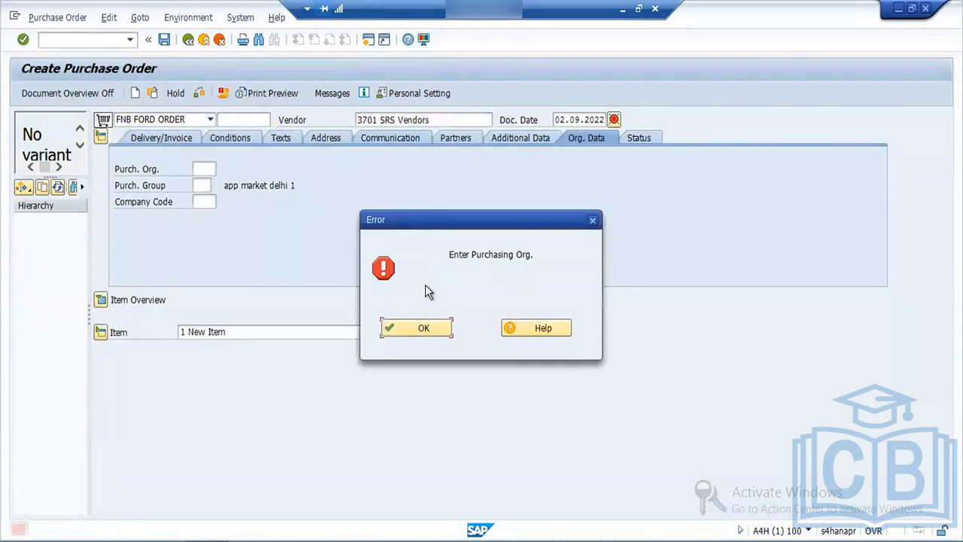
click(427, 328)
Set the header's organizational data to purchasing organization FORD, purchasing group FCC and company code FORD
click(203, 171)
click(204, 182)
click(203, 185)
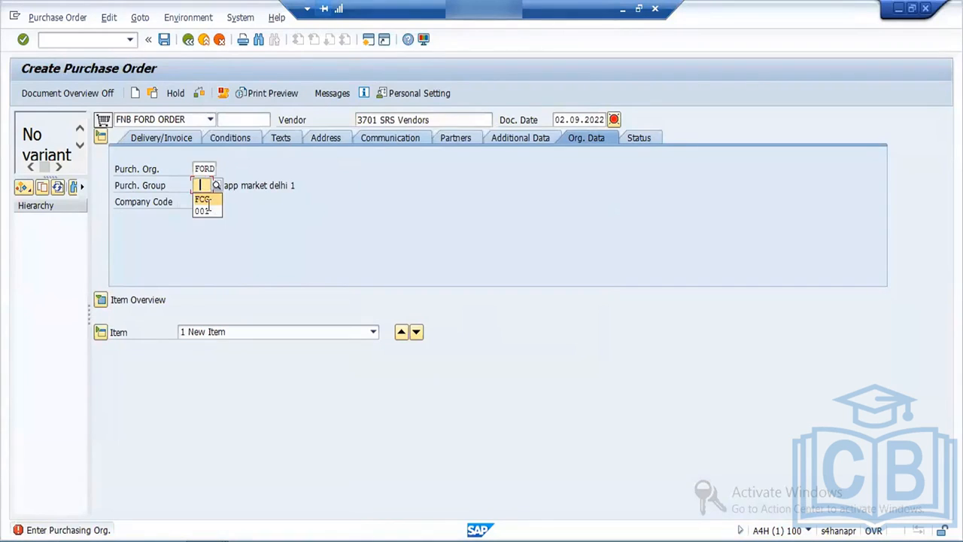
click(209, 199)
click(208, 201)
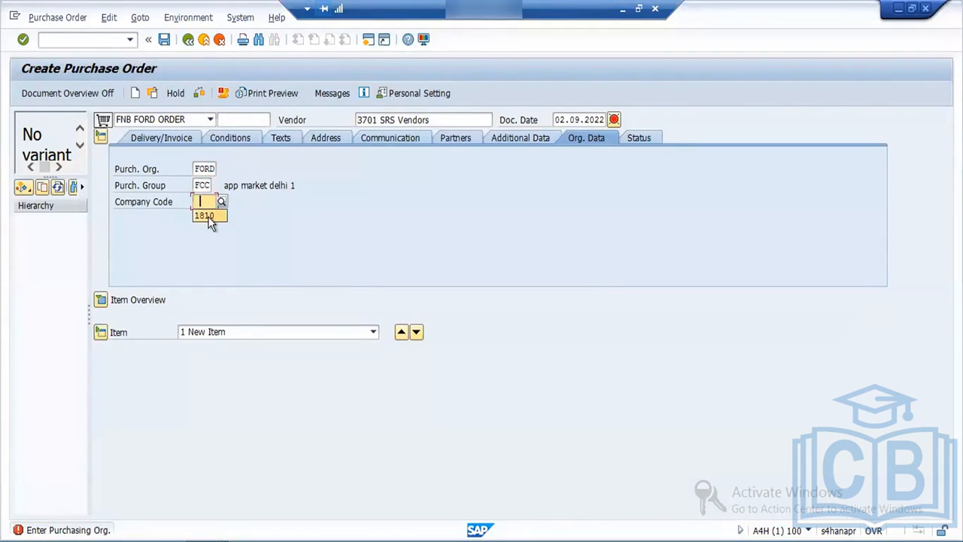
text(FORD)
key(Return)
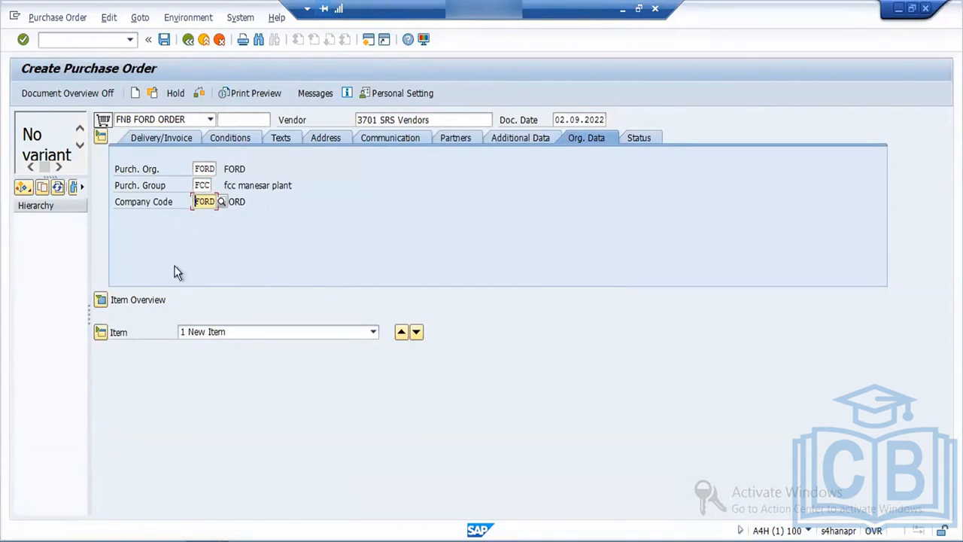
click(100, 300)
click(210, 331)
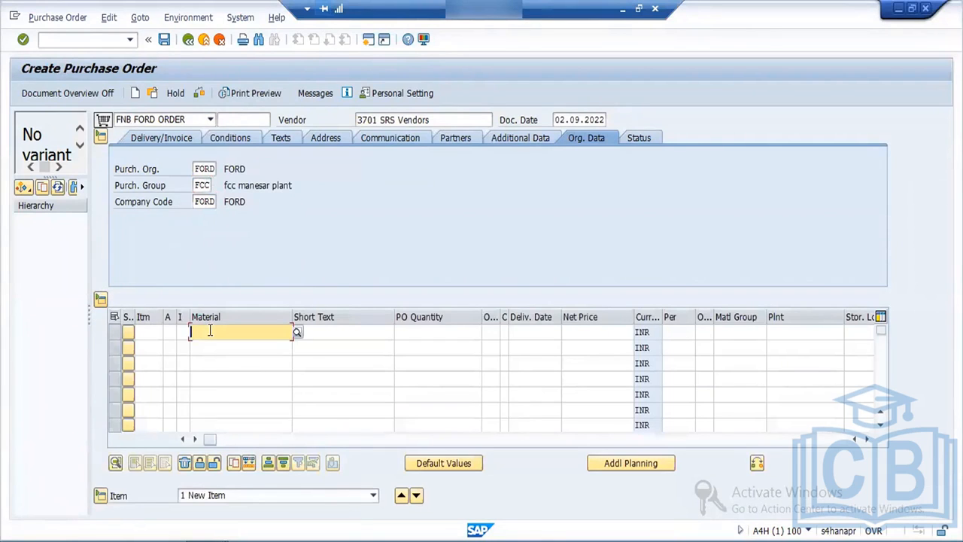
click(217, 346)
key(Return)
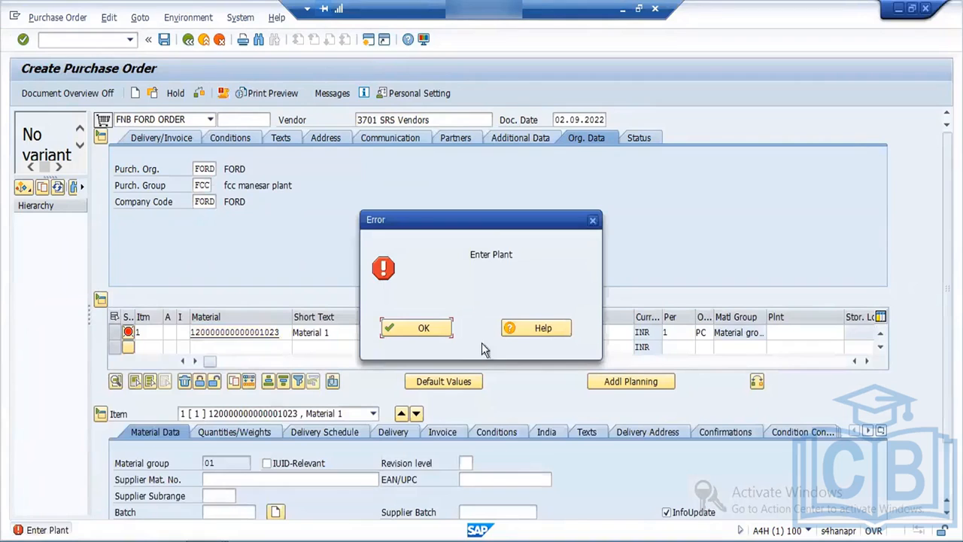
click(427, 328)
click(780, 333)
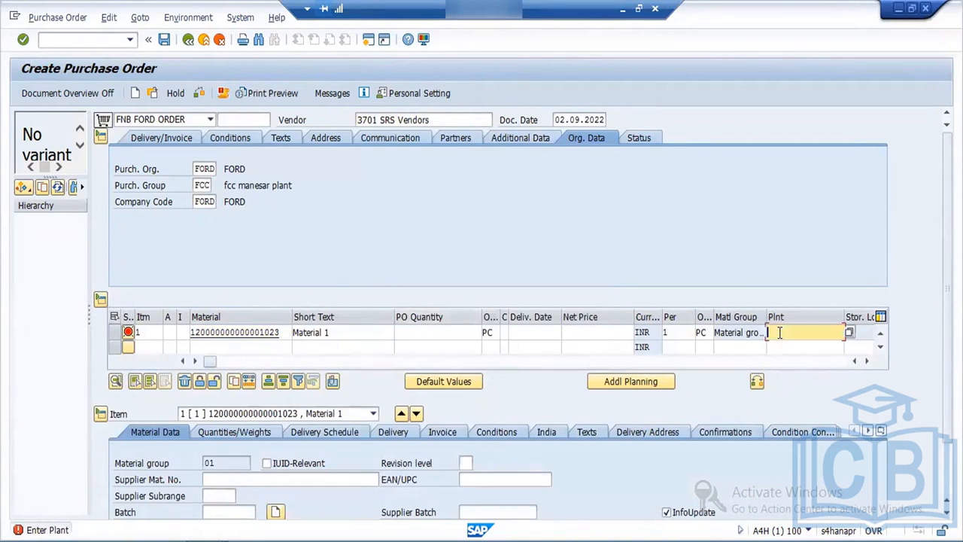
click(781, 347)
key(Return)
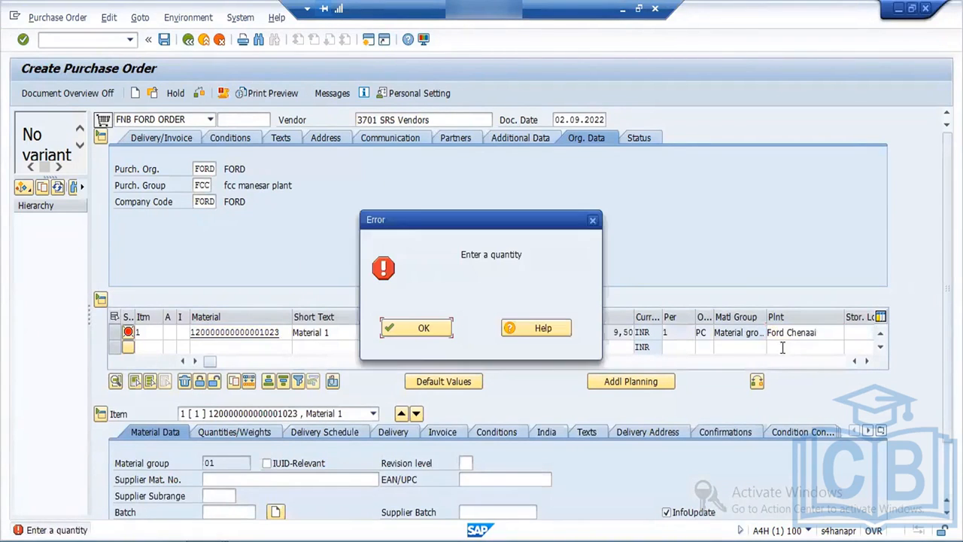
Set the first order item's PO quantity to 10 and fill its storage location with the first suggested entry
click(424, 328)
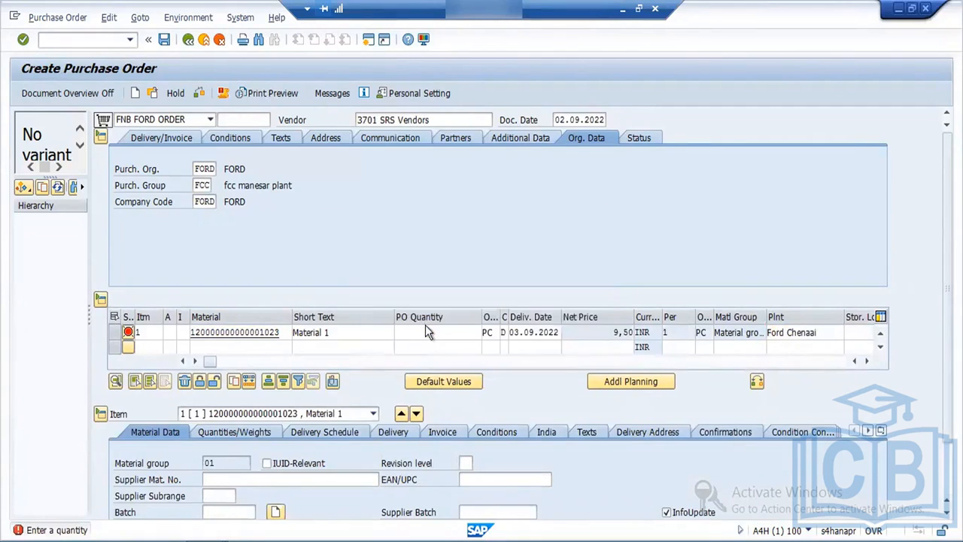
click(435, 332)
text(10)
key(Return)
click(432, 330)
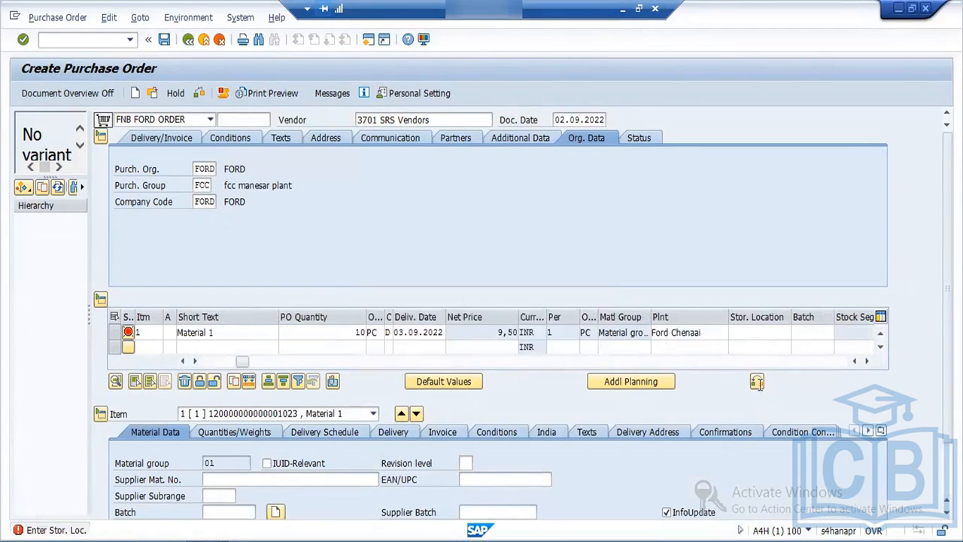
click(746, 331)
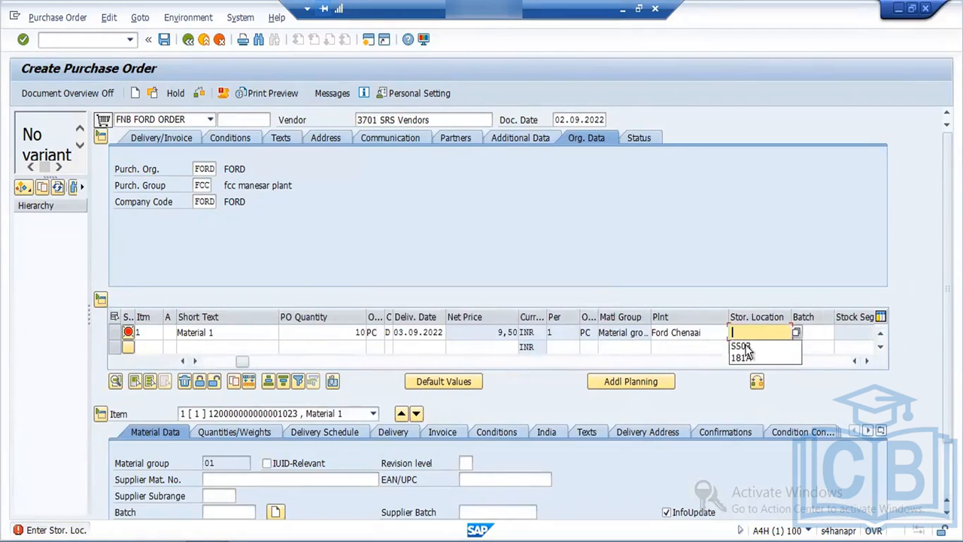
click(744, 347)
key(Return)
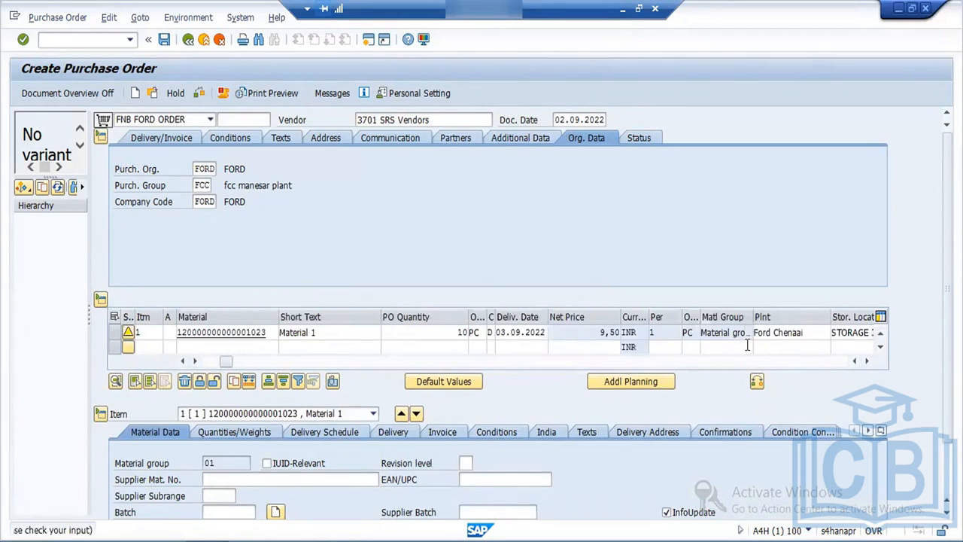
Check the purchase order, then close the message list and acknowledge the delivery date warning
click(200, 93)
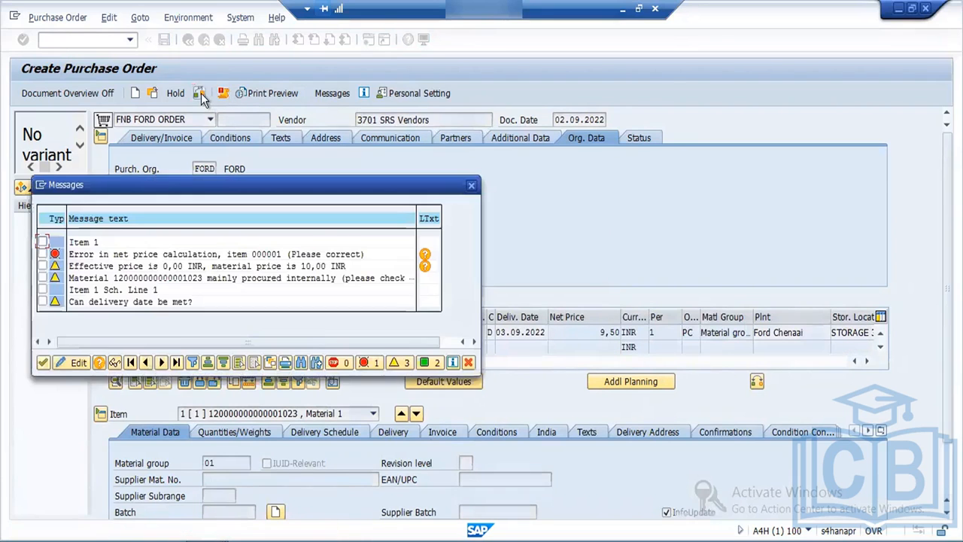
click(43, 362)
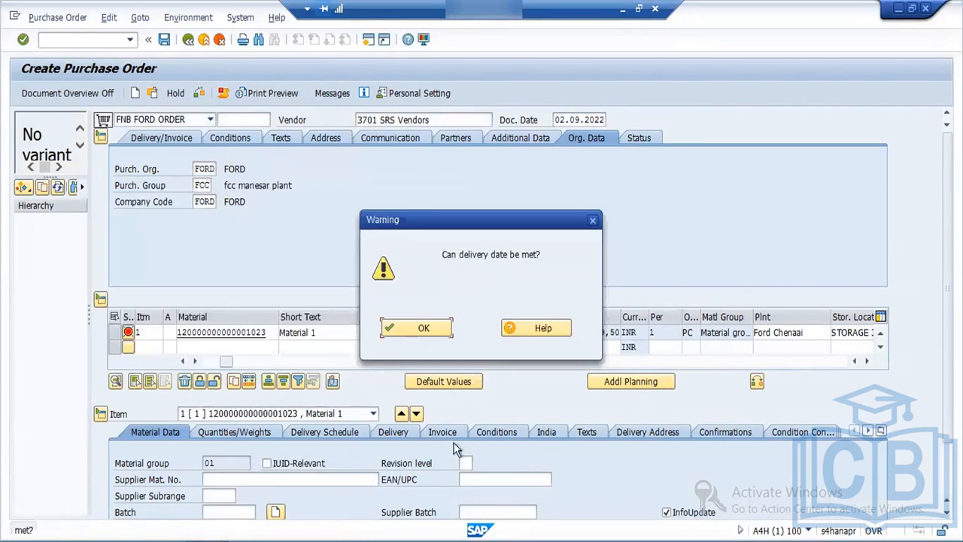
click(425, 329)
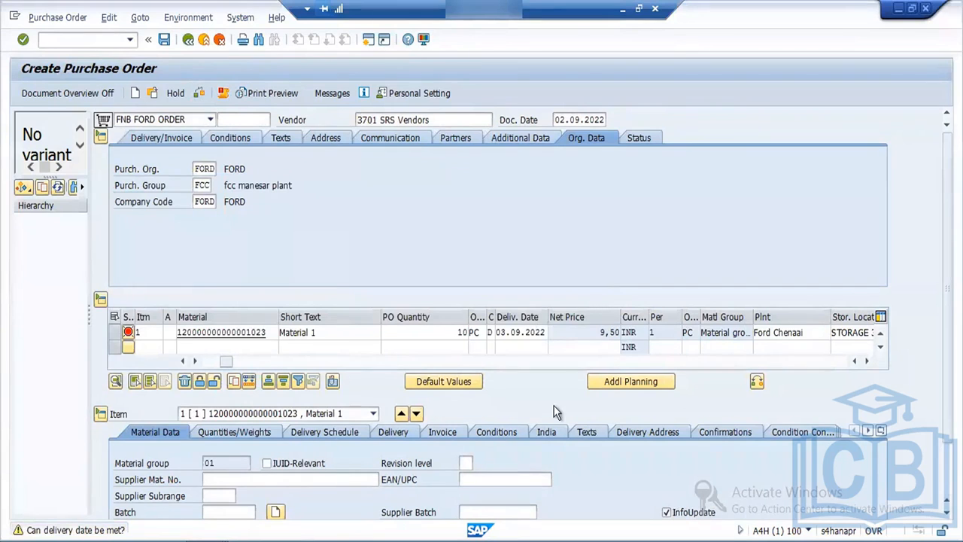
In the item's conditions, set the EDI1 Confirmed Price amount to 1 INR and acknowledge the effective price warning
click(506, 433)
click(334, 428)
text(1)
key(Return)
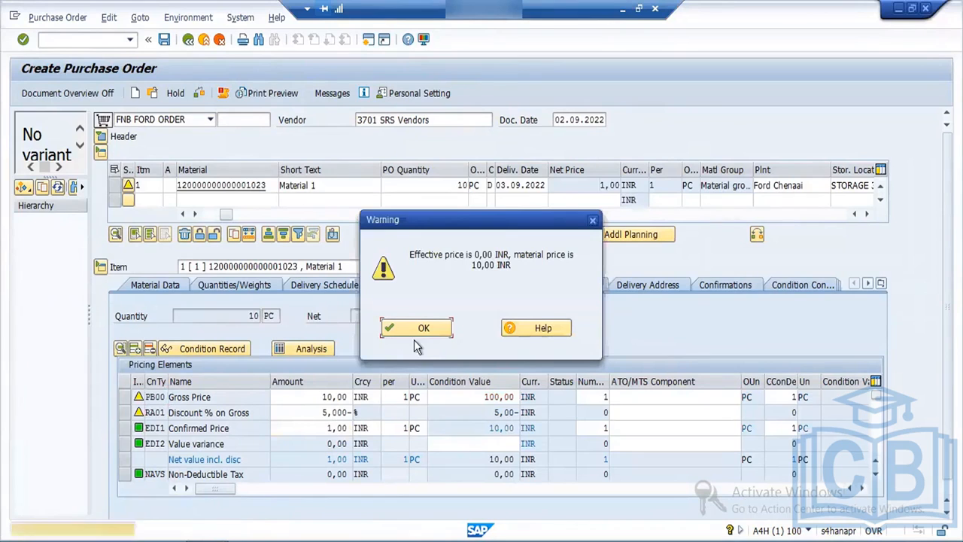
click(422, 330)
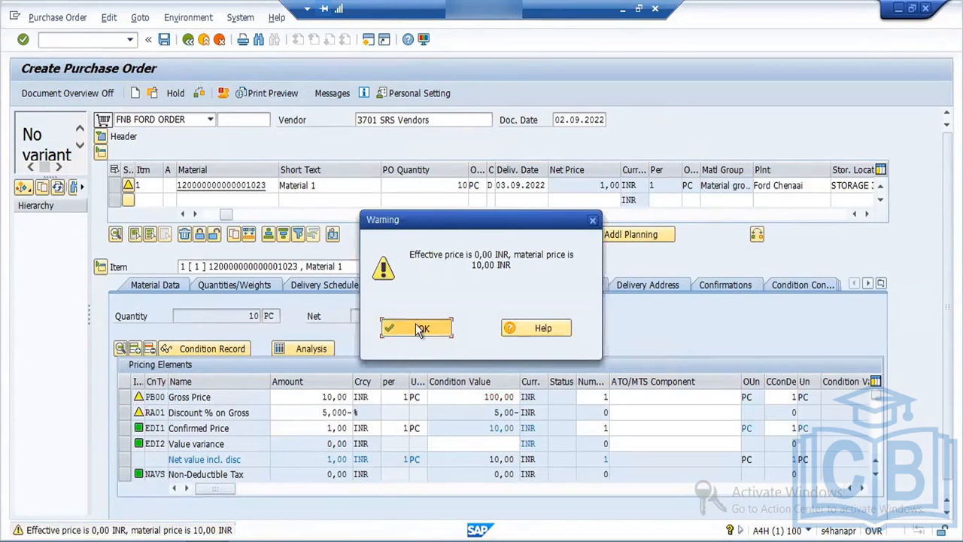
Recheck the purchase order and review all of the item's pricing elements through to the last condition line
click(197, 93)
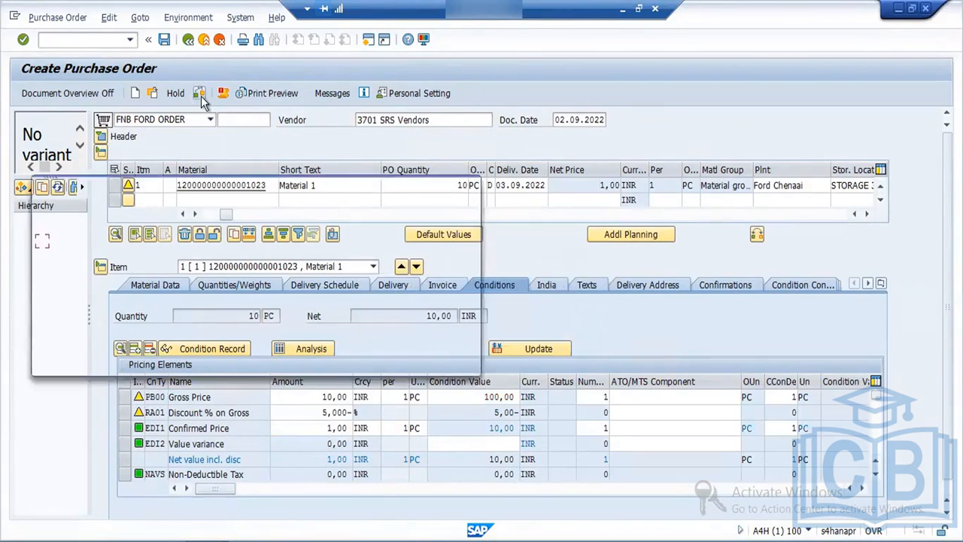
click(42, 363)
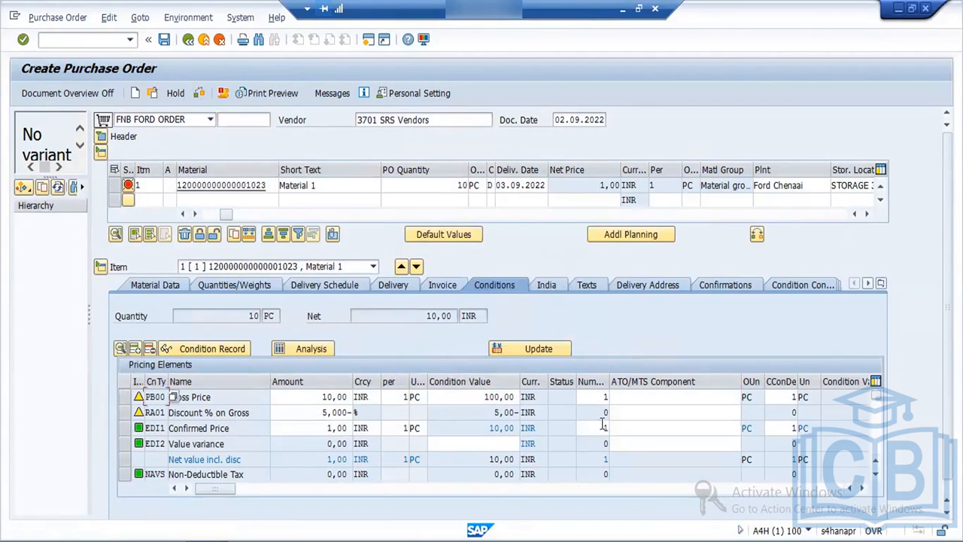
click(877, 475)
click(877, 476)
click(876, 475)
click(877, 476)
click(877, 476)
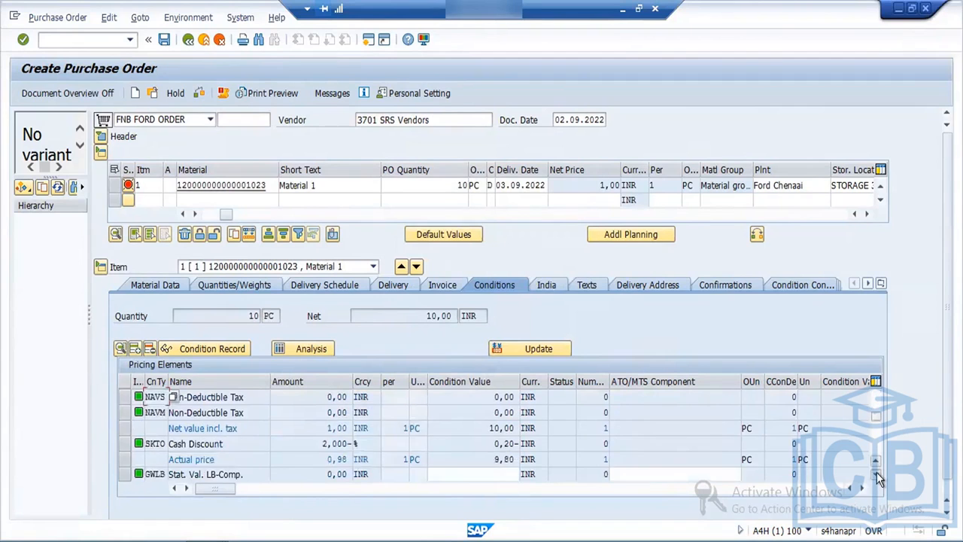
click(877, 476)
click(877, 475)
click(877, 476)
click(877, 476)
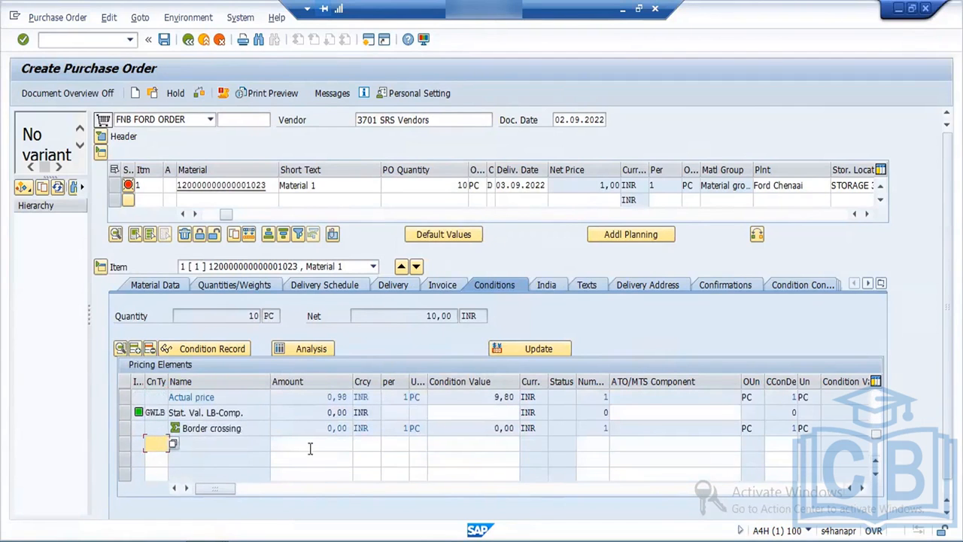
Read the messages for order item 1 and inspect the PB00 Gross Price line in its conditions
click(128, 186)
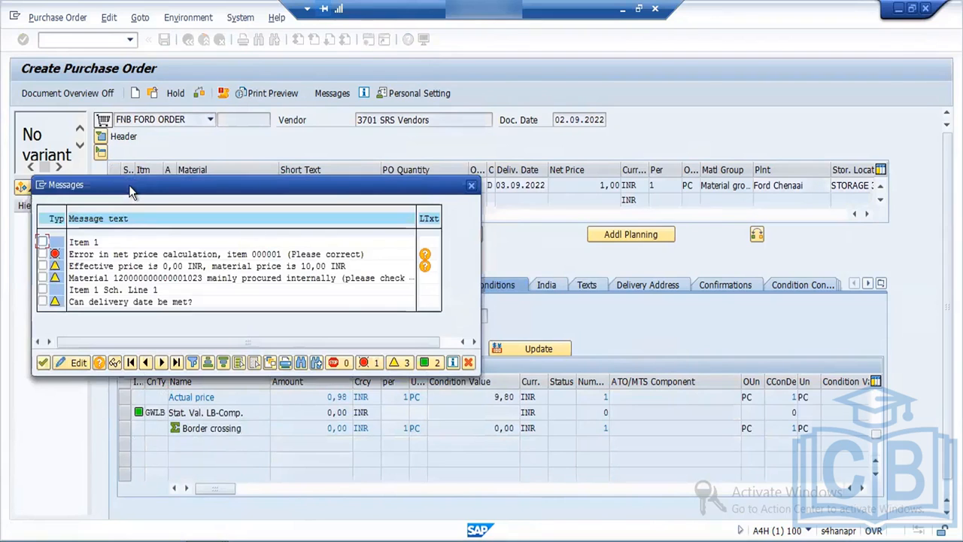
click(43, 362)
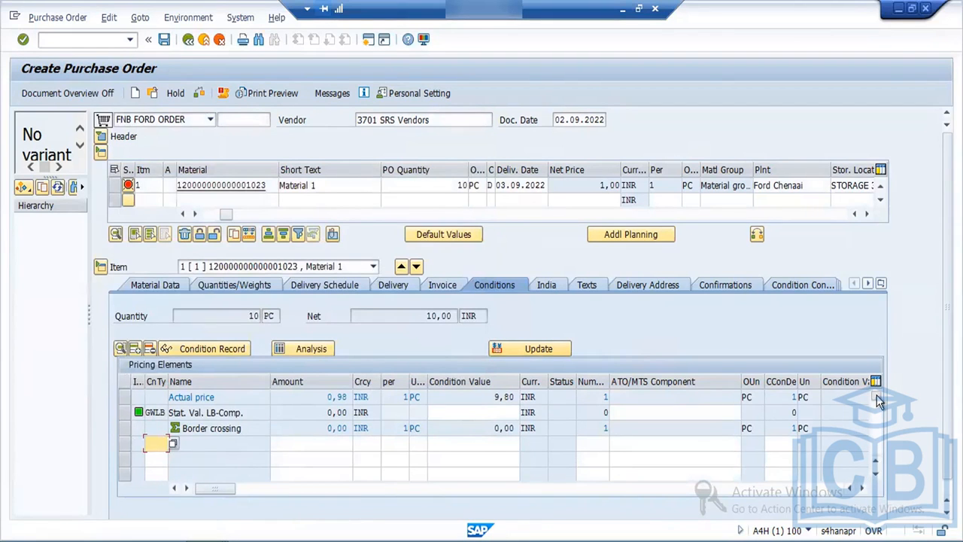
scroll(879, 401, up, 3)
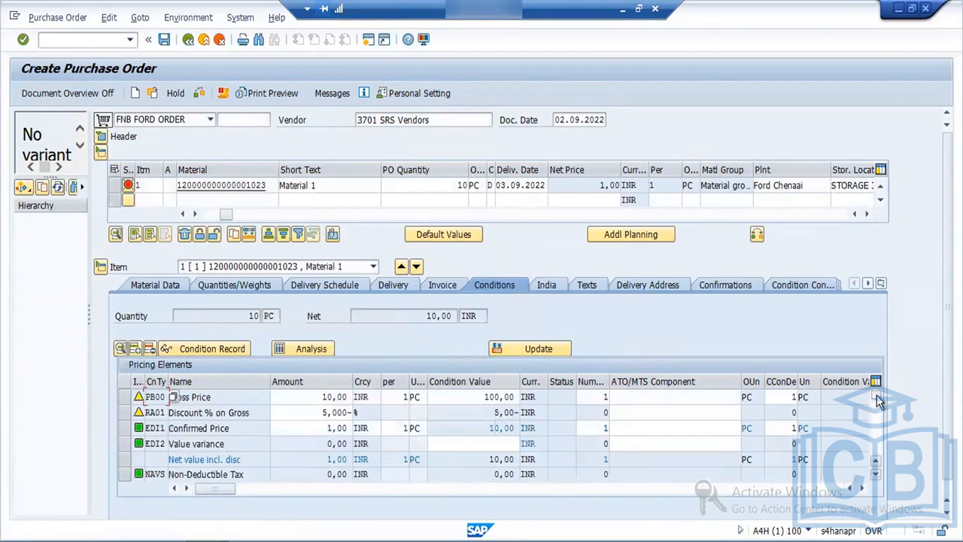
mouse_move(139, 403)
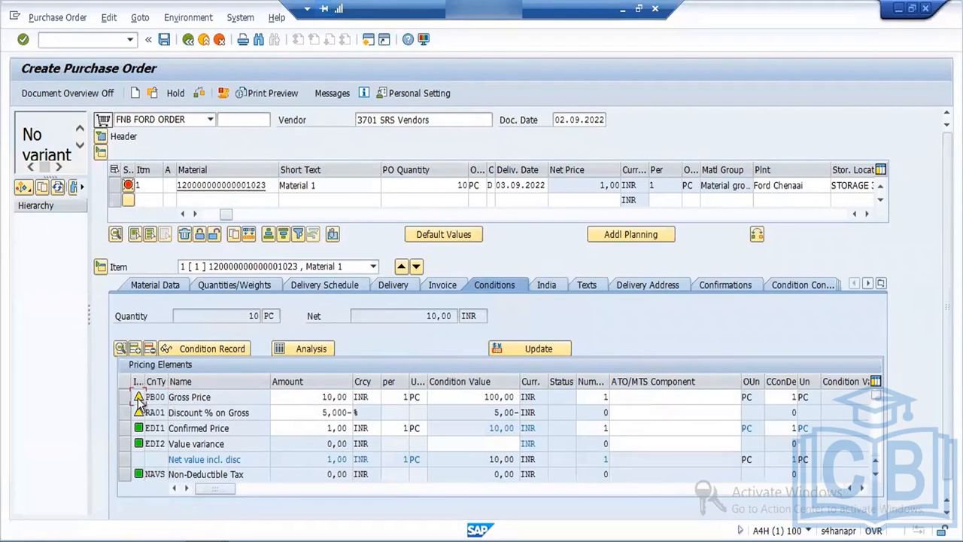
Try adding condition type WOTB to the end of the item's pricing elements, then delete the OTB Procurement line
click(876, 475)
click(876, 475)
click(876, 476)
click(876, 476)
click(877, 476)
click(876, 475)
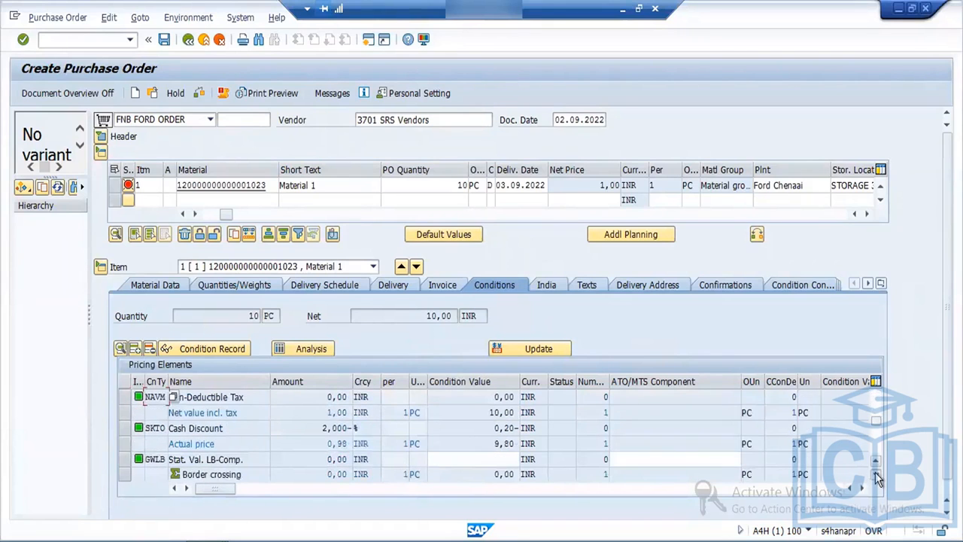
click(876, 476)
click(876, 476)
click(876, 476)
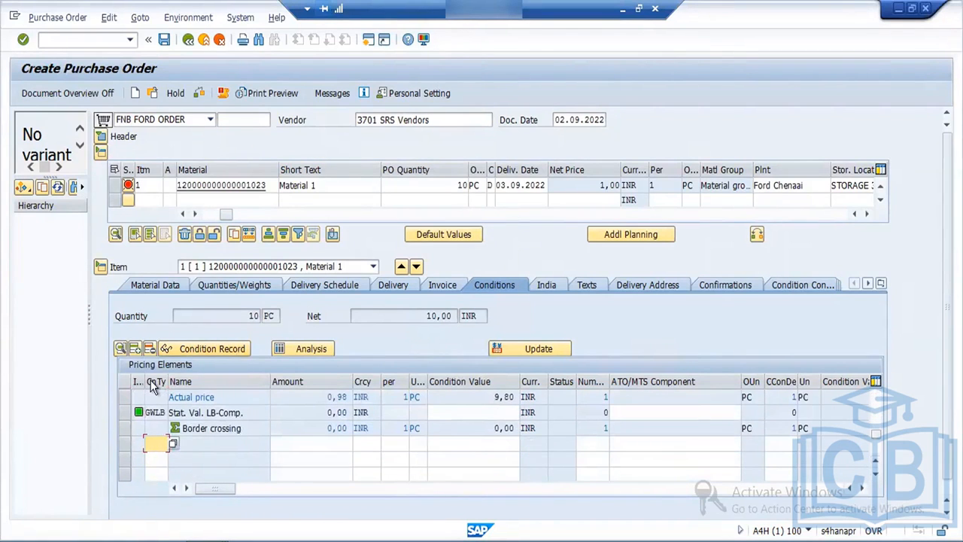
text(TB)
key(Return)
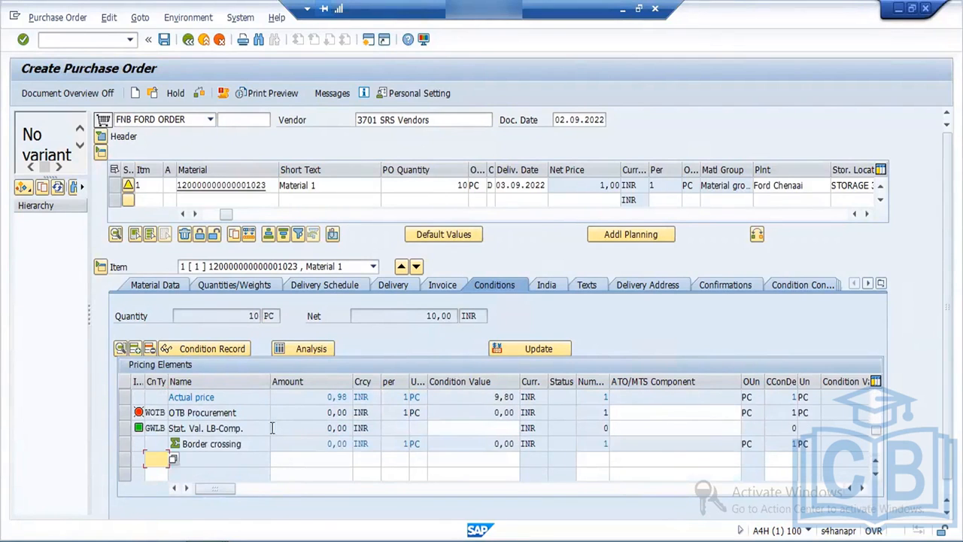
click(128, 414)
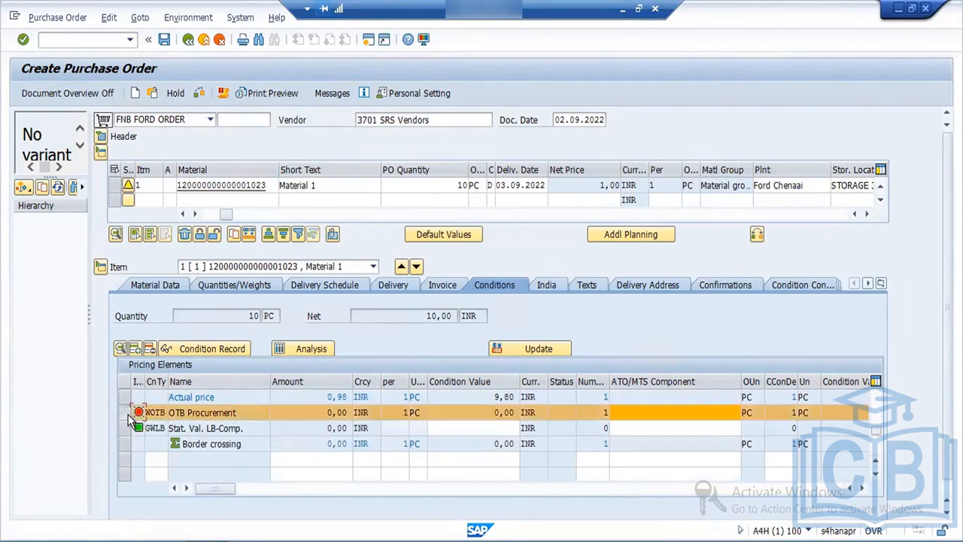
click(151, 347)
Check the purchase order again and read the detailed explanation of the net price calculation error
click(200, 95)
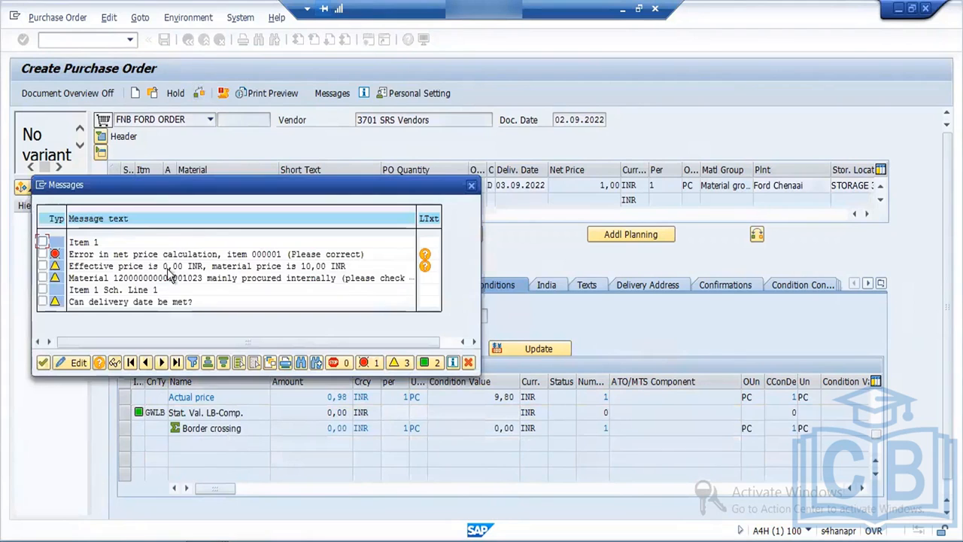
double_click(180, 255)
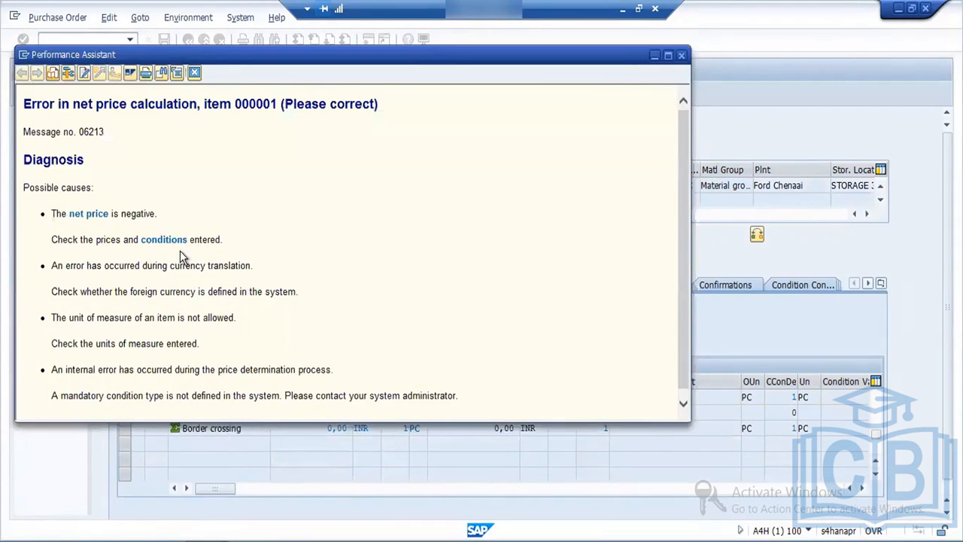
click(681, 56)
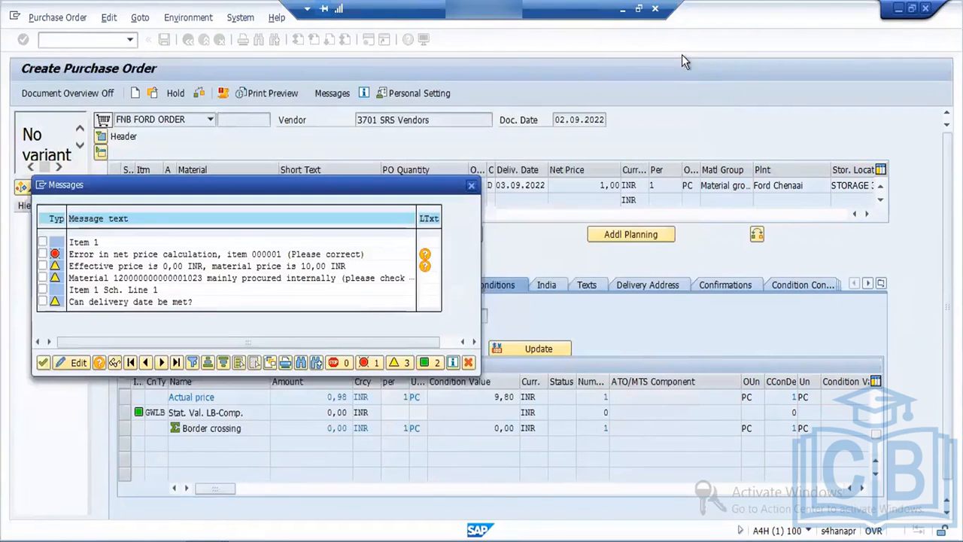
click(471, 186)
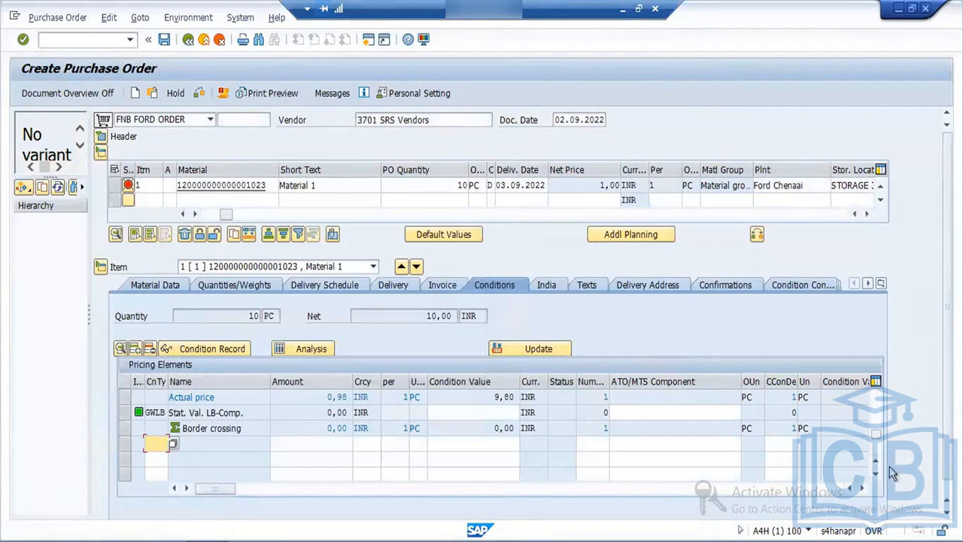
Examine the item's pricing elements from Gross Price and the RA01 discount down to the Border crossing line
drag(878, 414, 875, 390)
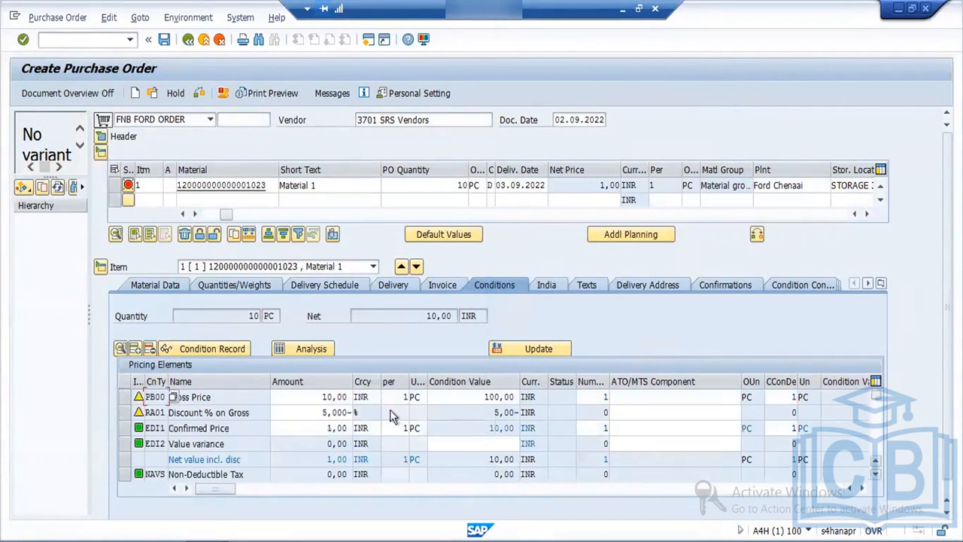
click(310, 412)
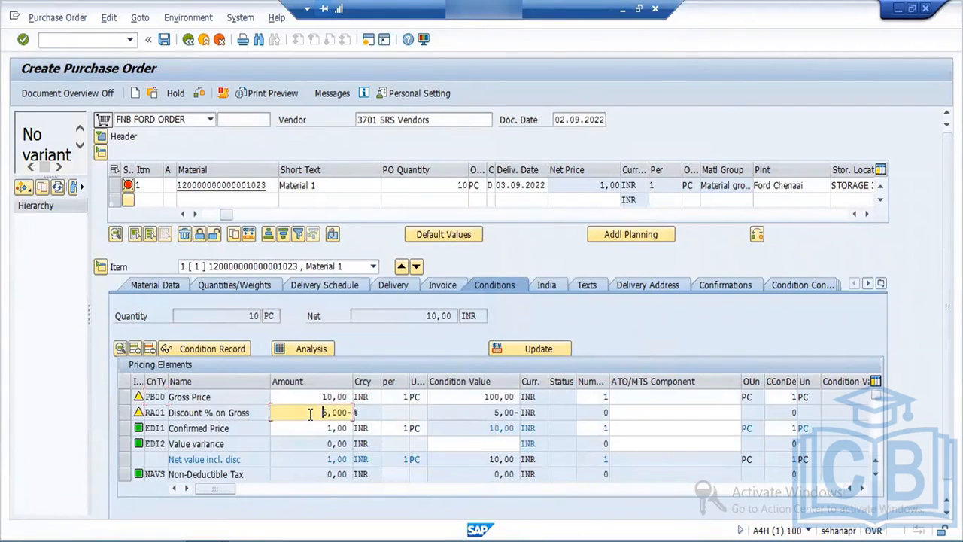
click(876, 474)
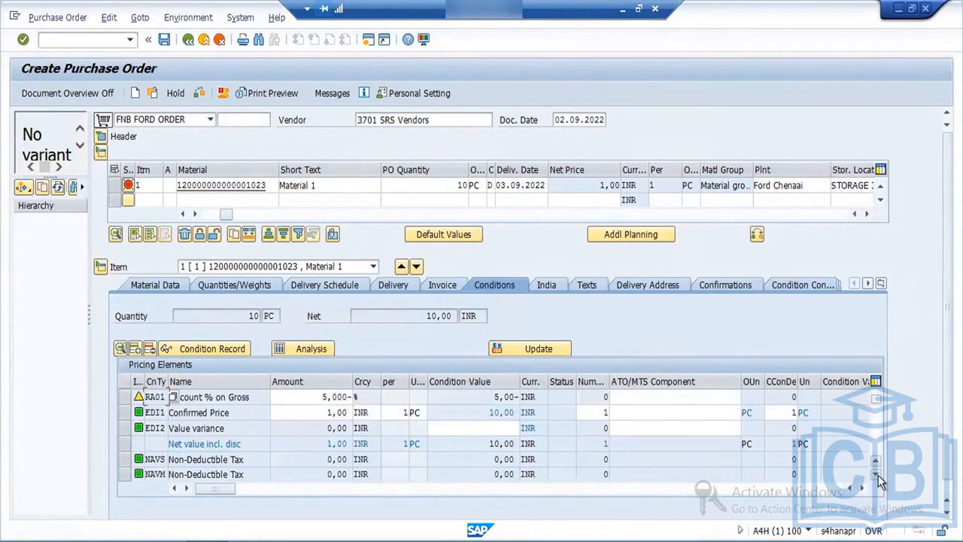
click(876, 475)
click(877, 475)
click(877, 475)
click(877, 475)
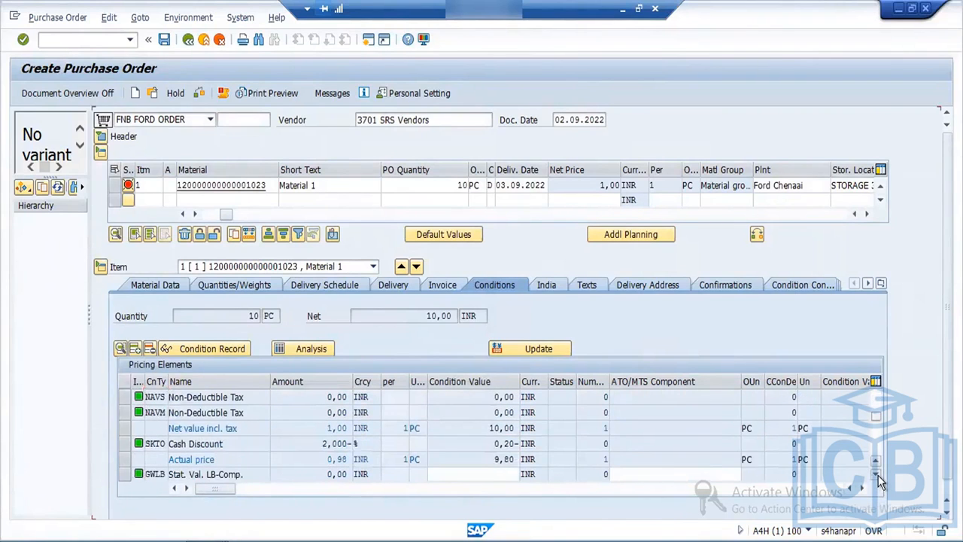
click(877, 475)
click(877, 475)
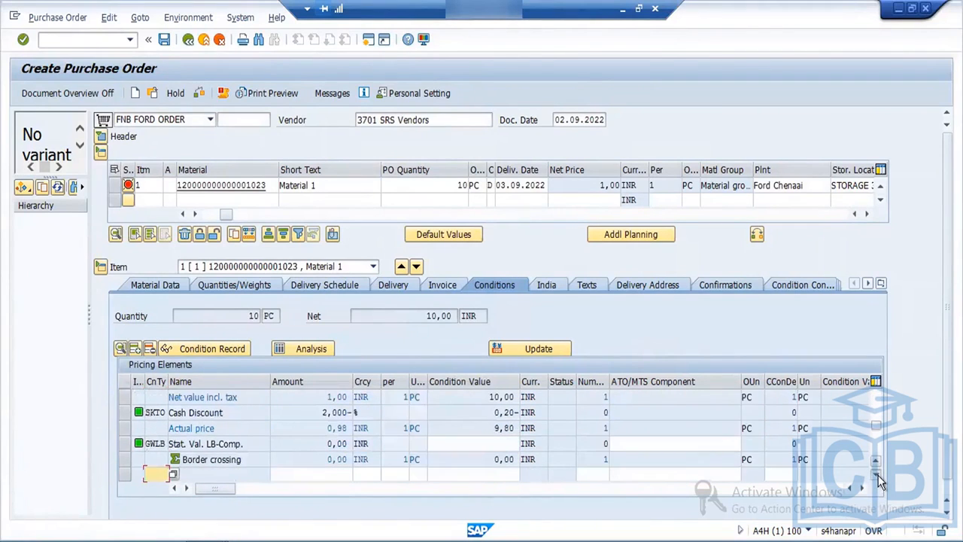
click(876, 475)
click(876, 475)
Set the RA01 Discount % on Gross amount to 1 percent in the item's conditions
drag(878, 437, 877, 395)
double_click(322, 414)
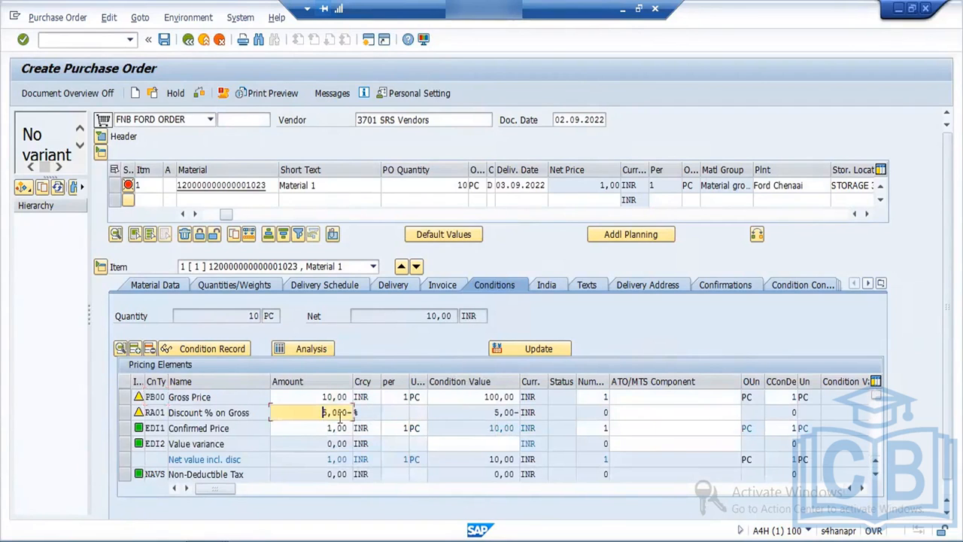
text(1)
key(Return)
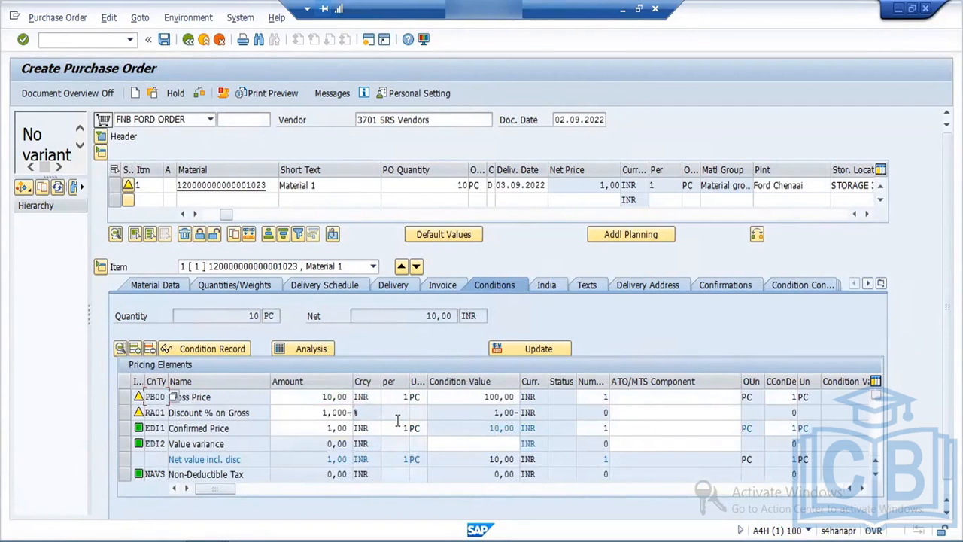
Recheck the purchase order with the new discount and read all possible causes of the net price calculation error
click(200, 94)
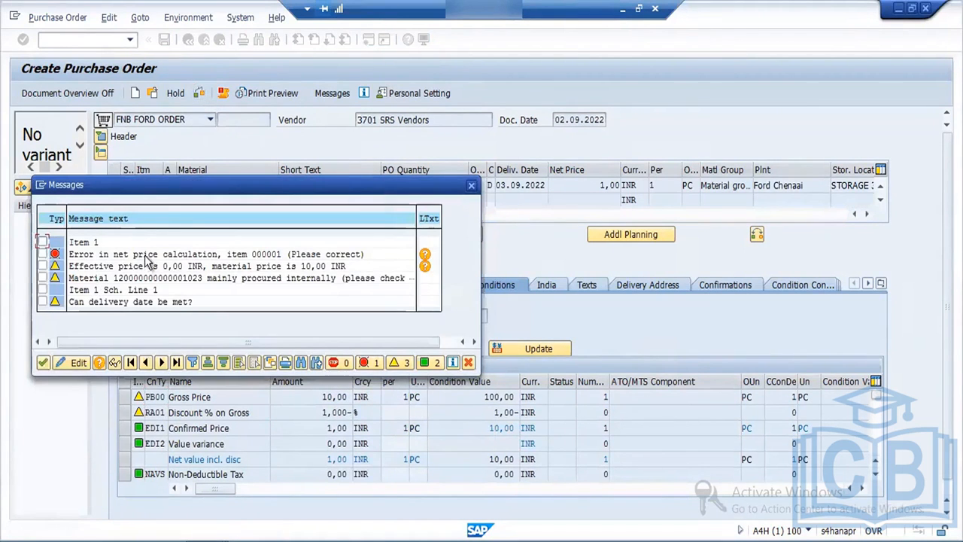
double_click(147, 255)
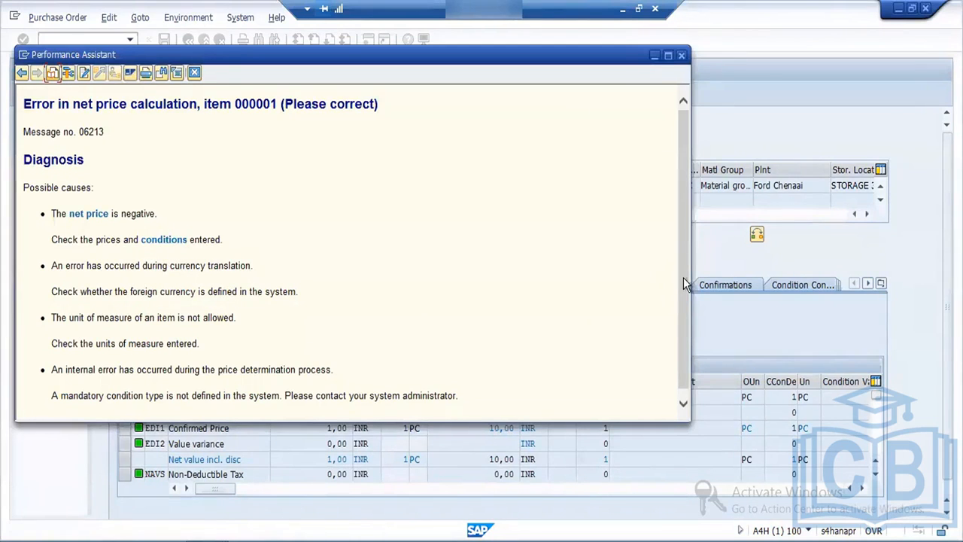
drag(685, 278, 685, 302)
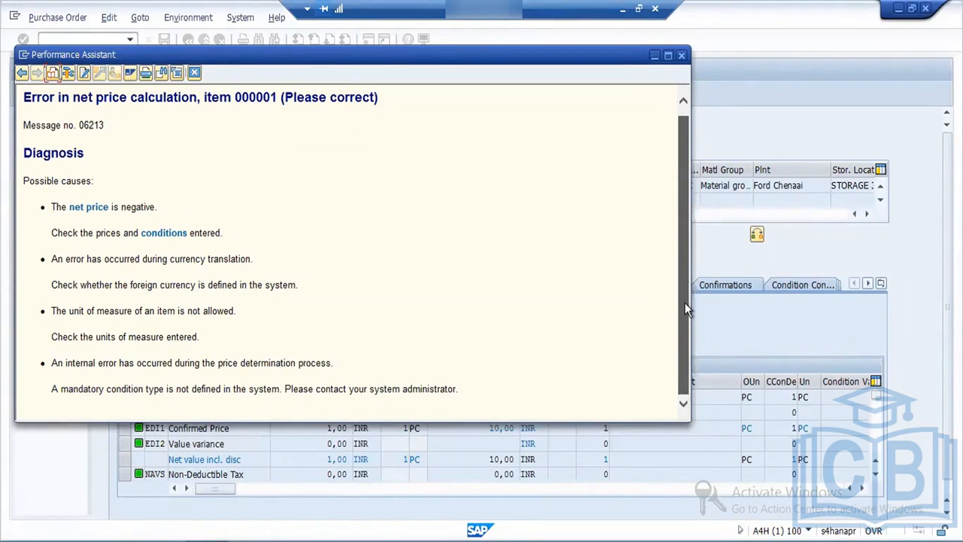
Close the net price error messages and review the item's pricing elements and the purchase order header's organizational data
drag(685, 303, 685, 303)
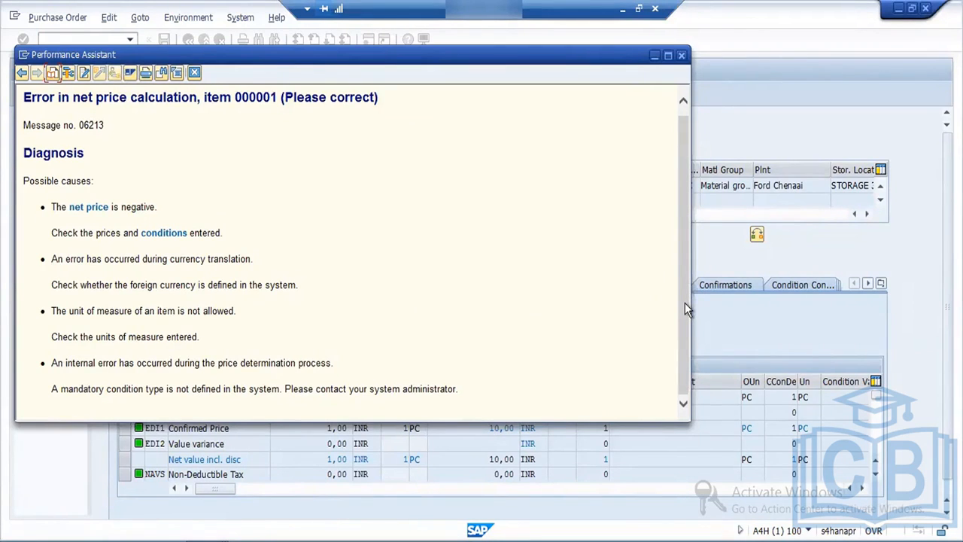
click(680, 58)
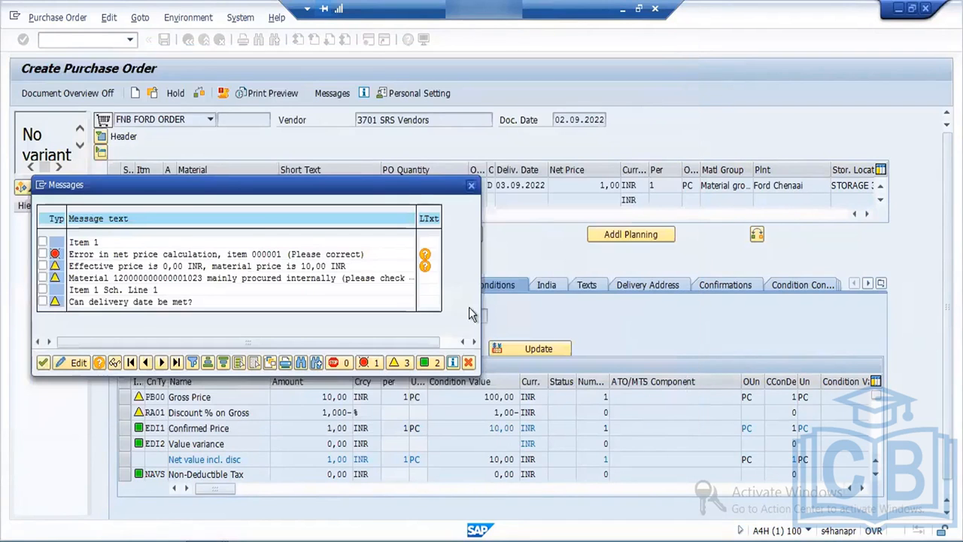
click(468, 363)
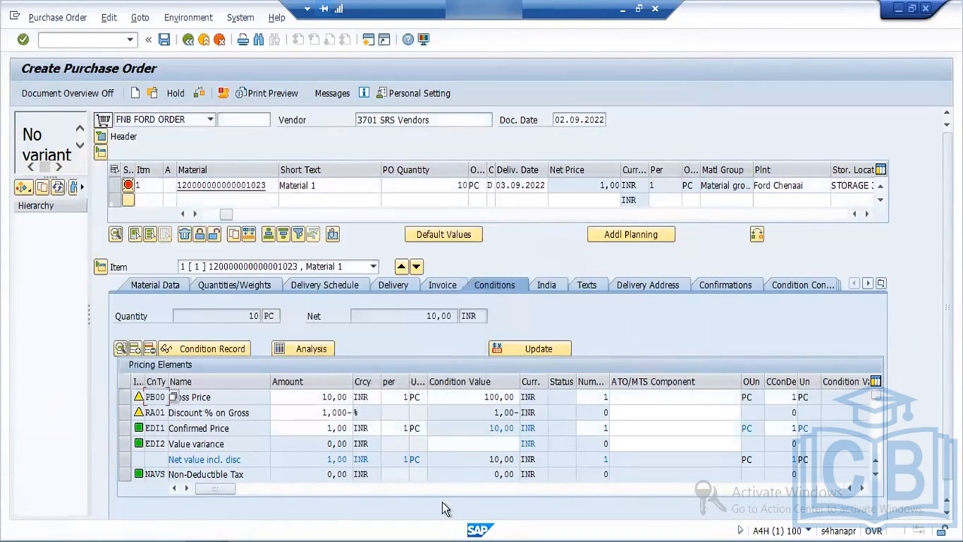
click(225, 490)
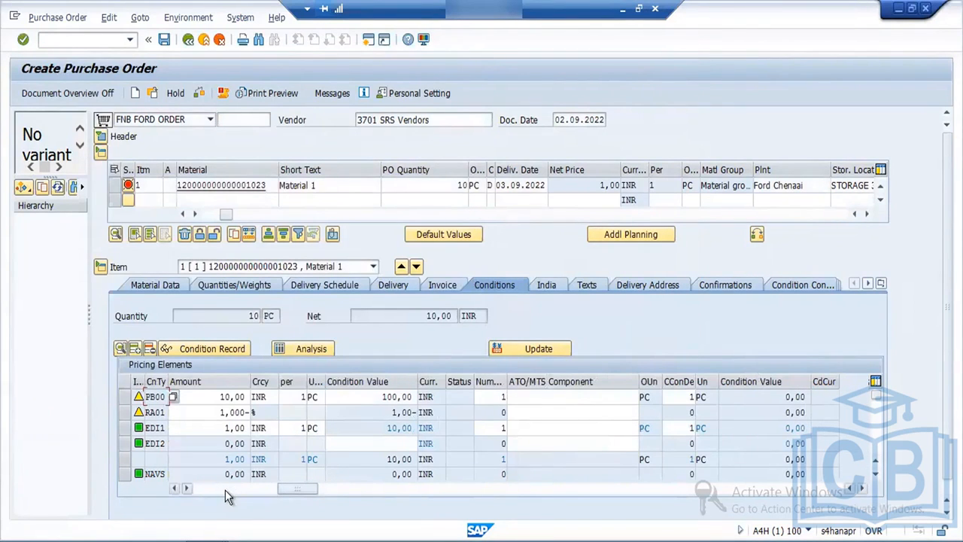
click(225, 490)
click(225, 490)
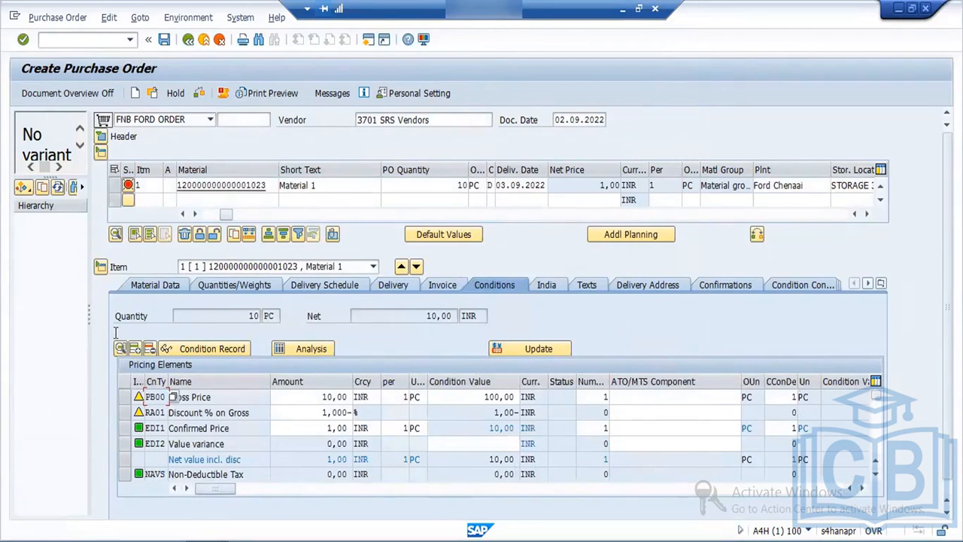
click(100, 137)
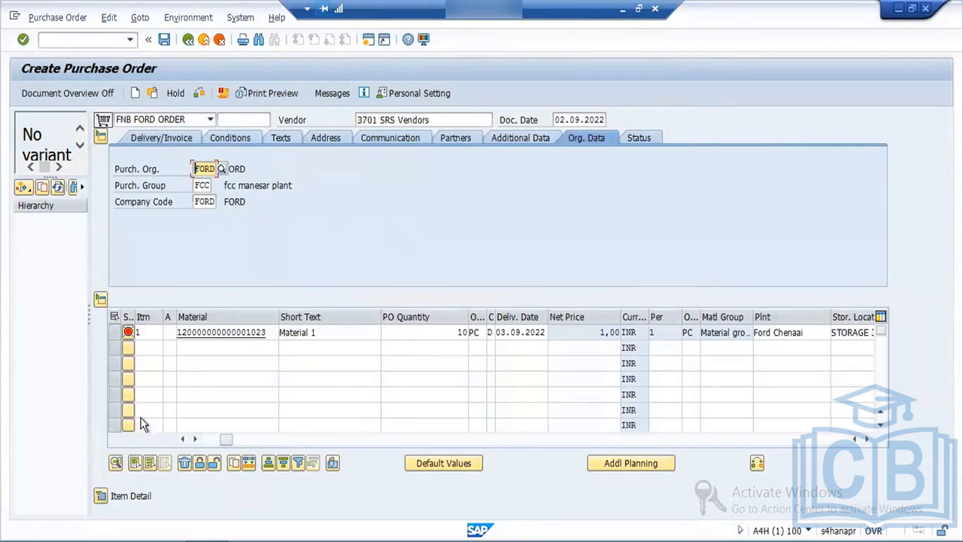
Switch to the session with the RM0000 schema's control data and return from it to the Schemas overview
click(275, 540)
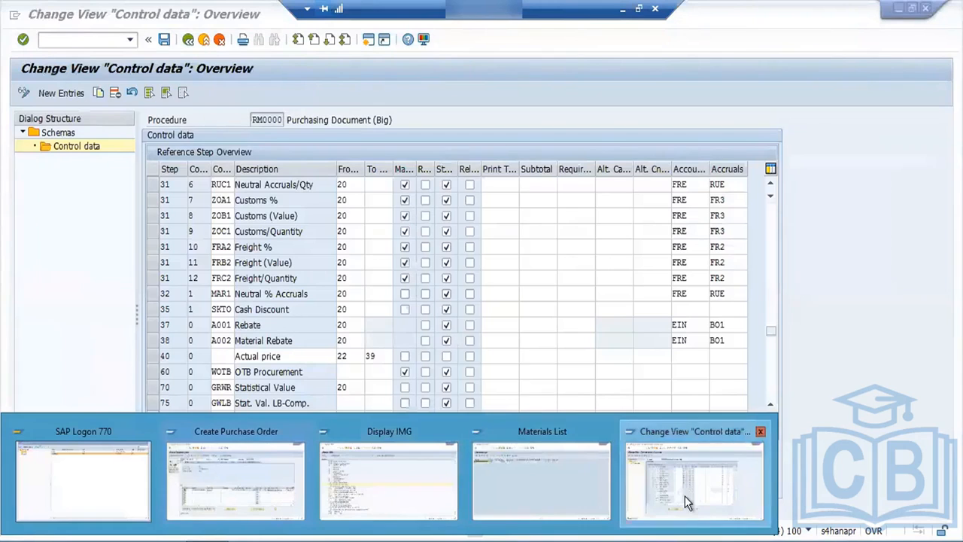
click(685, 496)
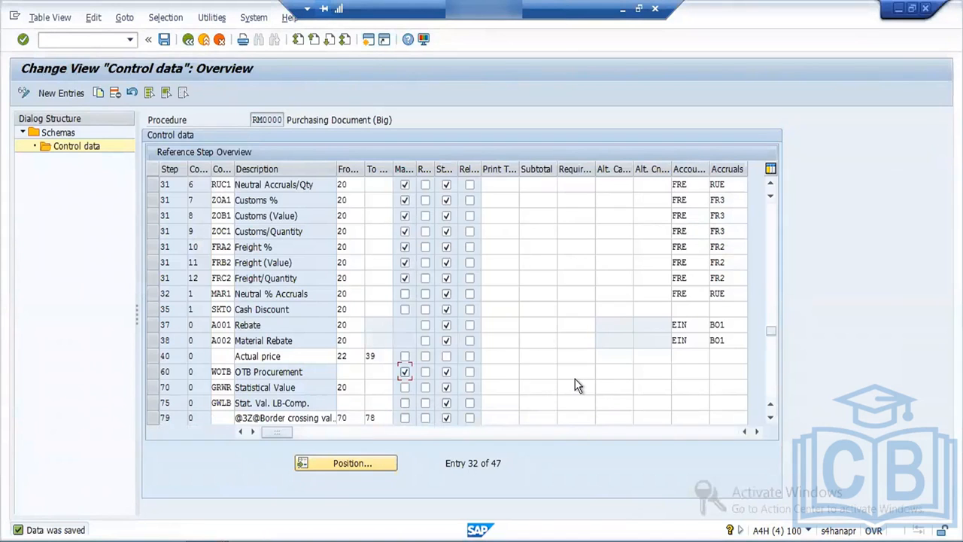
click(164, 40)
click(424, 329)
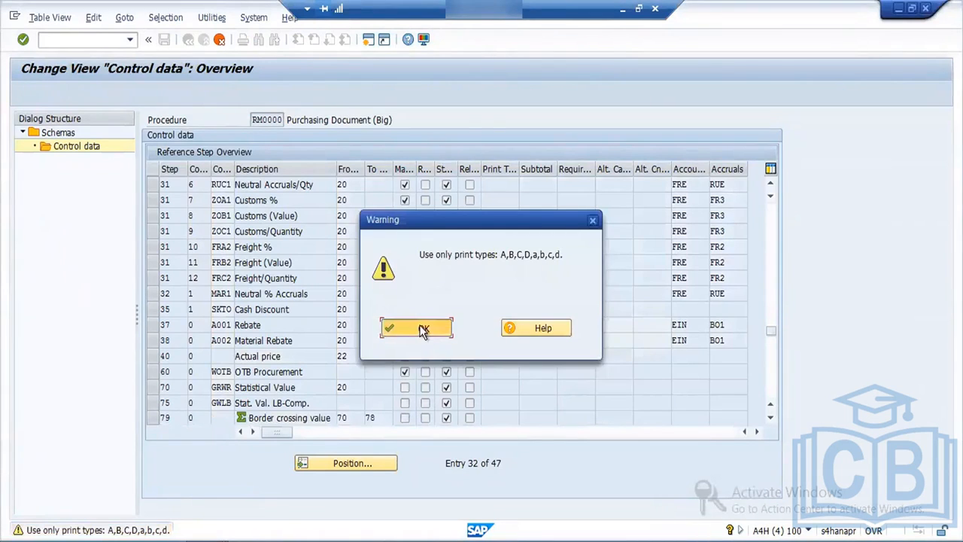
click(219, 39)
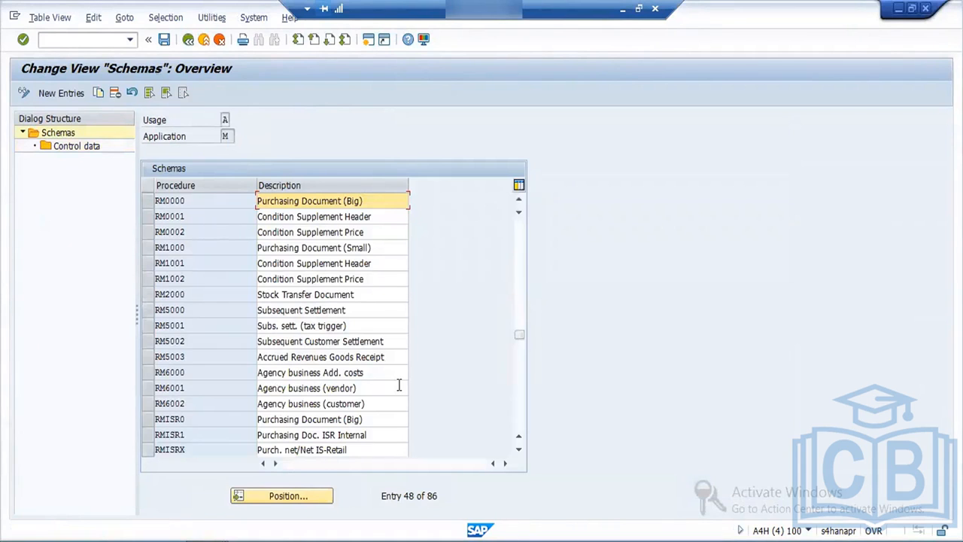
Find the ZPS Pricing Schema in the procedure list, examine its control data and return to the Schemas overview
click(518, 453)
click(518, 453)
click(518, 453)
click(518, 452)
click(518, 453)
click(518, 452)
click(517, 452)
click(518, 452)
click(517, 452)
click(518, 452)
click(518, 452)
click(518, 453)
click(517, 453)
click(518, 452)
click(518, 453)
click(518, 453)
click(518, 452)
click(517, 452)
click(518, 453)
click(517, 452)
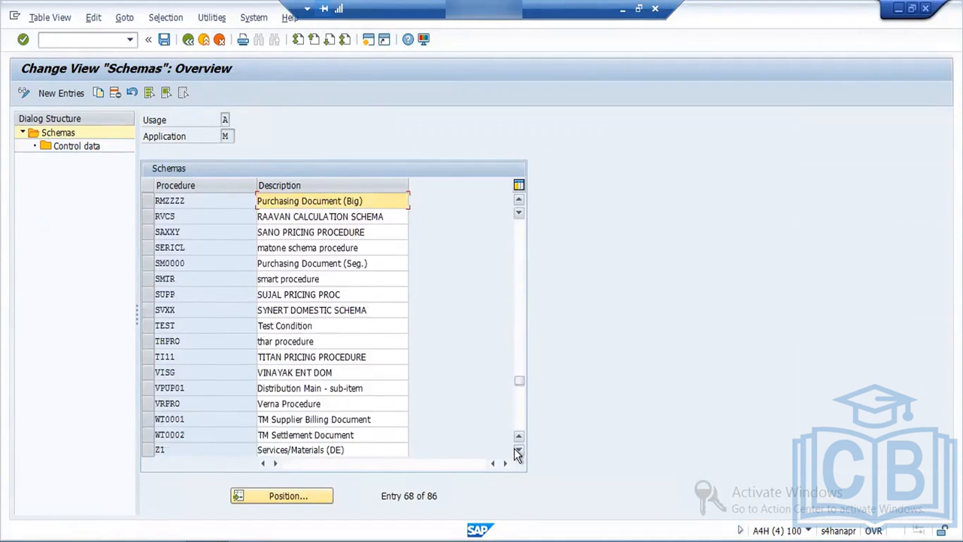
click(517, 452)
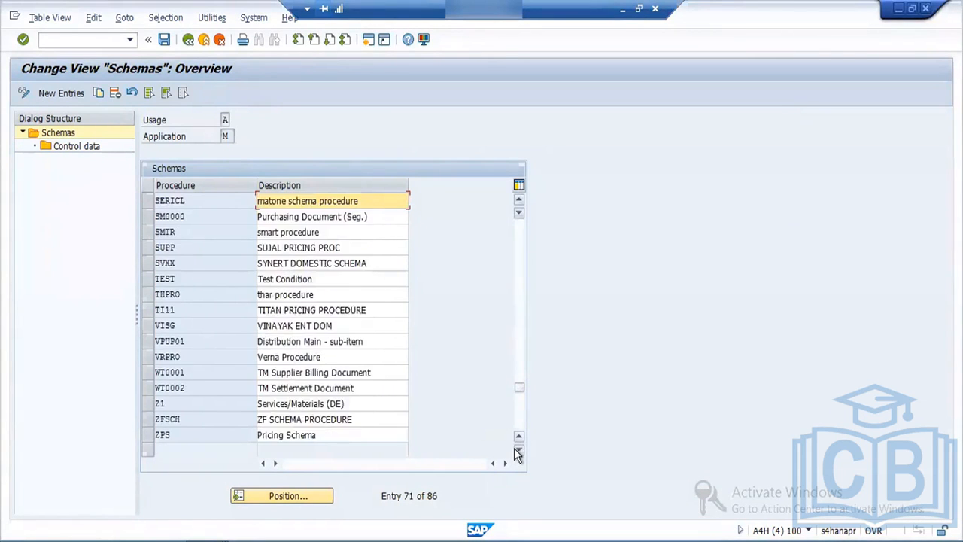
click(515, 449)
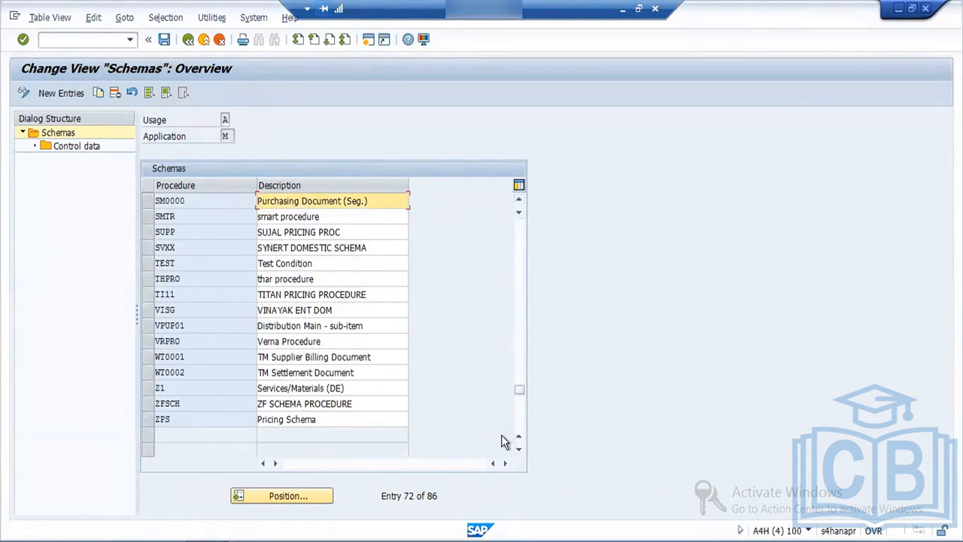
click(148, 421)
double_click(80, 145)
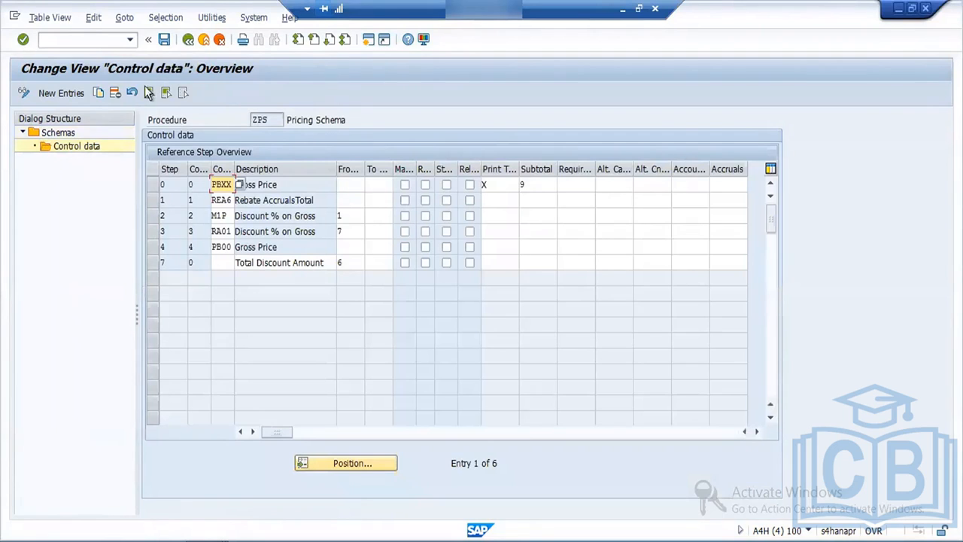
click(188, 40)
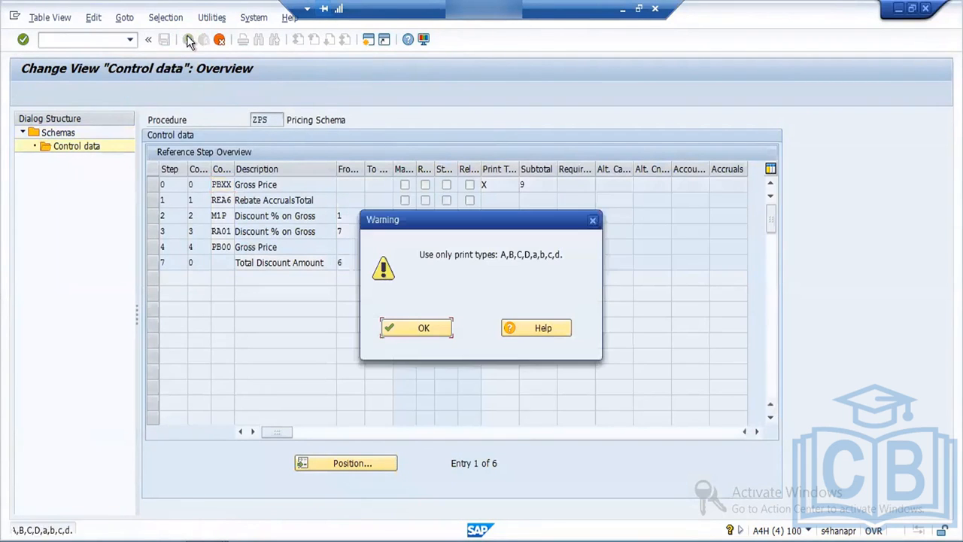
click(423, 328)
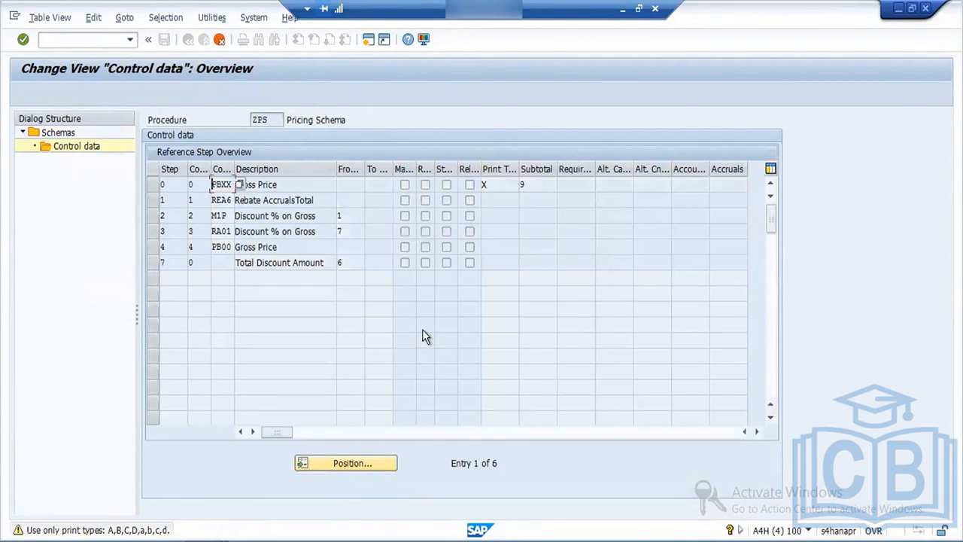
click(219, 39)
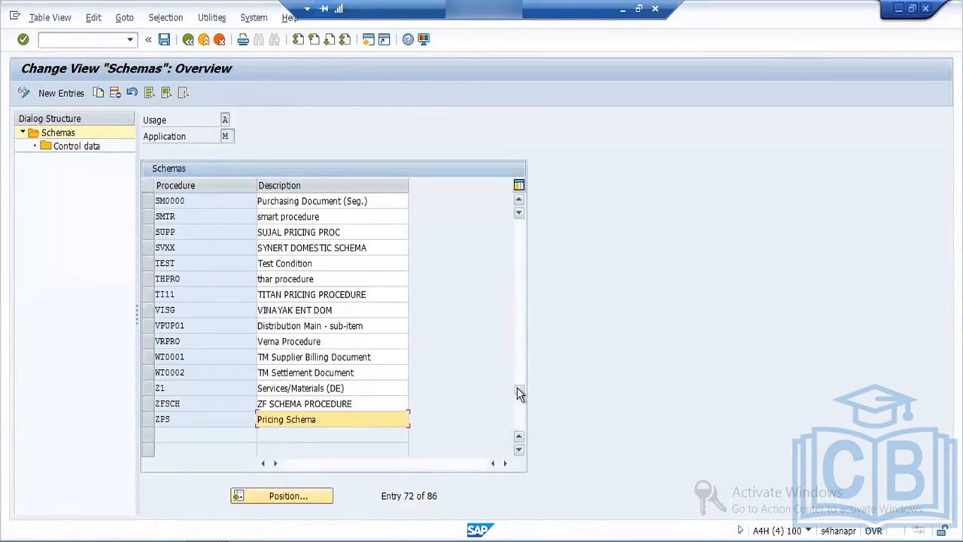
Examine the control data of the GT7000 Standard GTM-MM procedure and leave the schema maintenance
drag(517, 388, 518, 369)
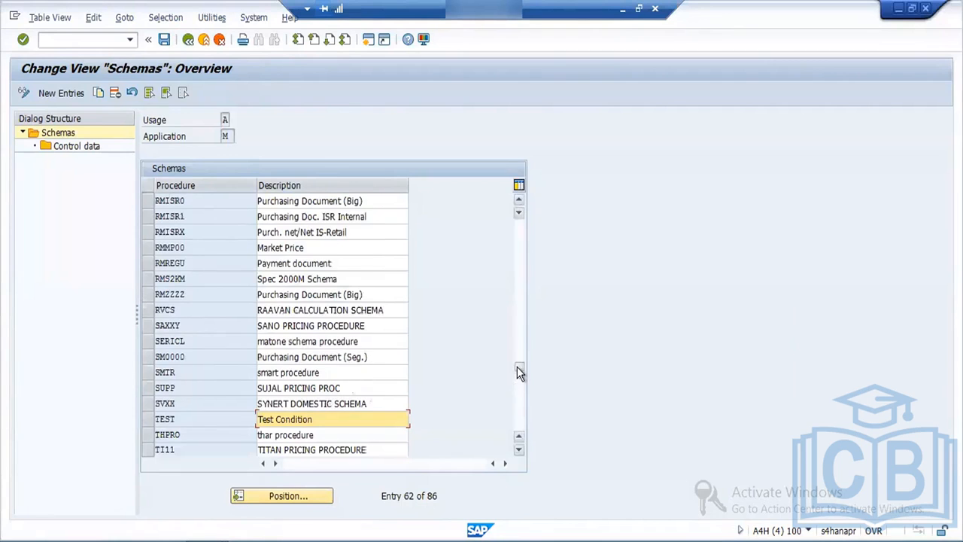
drag(519, 363, 520, 293)
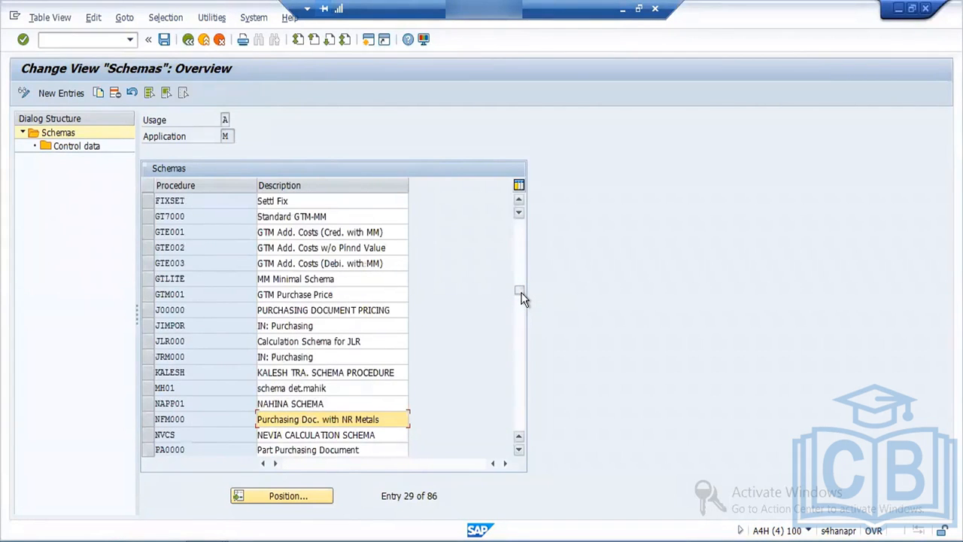
click(147, 215)
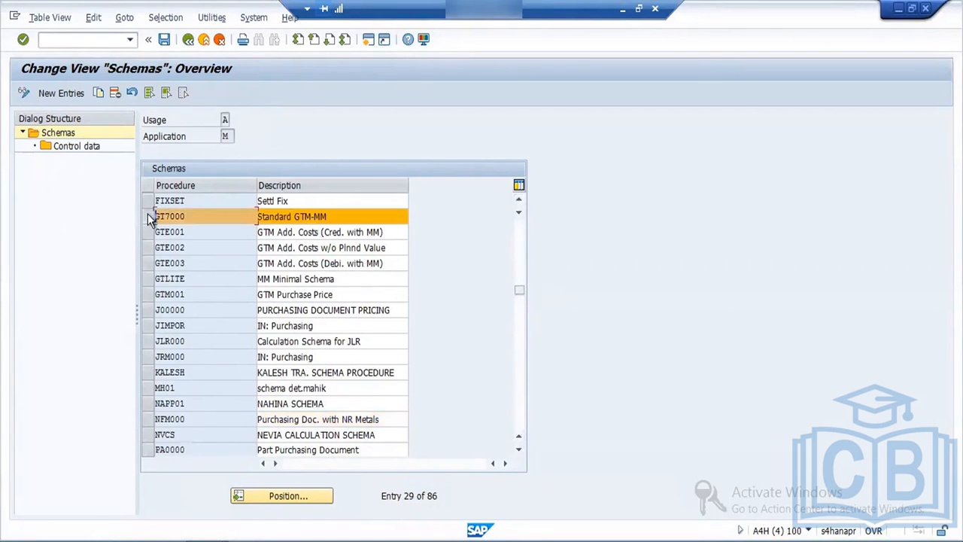
double_click(86, 148)
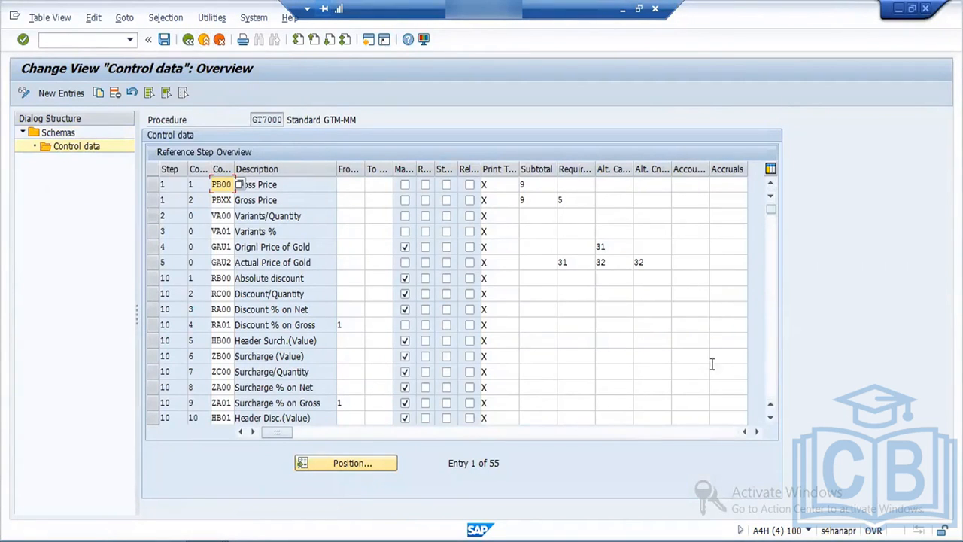
click(188, 38)
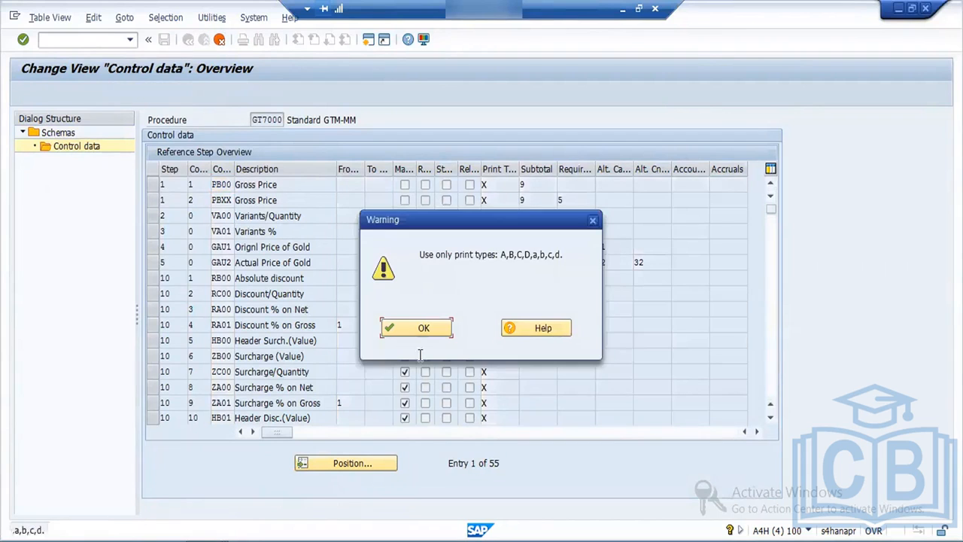
click(419, 331)
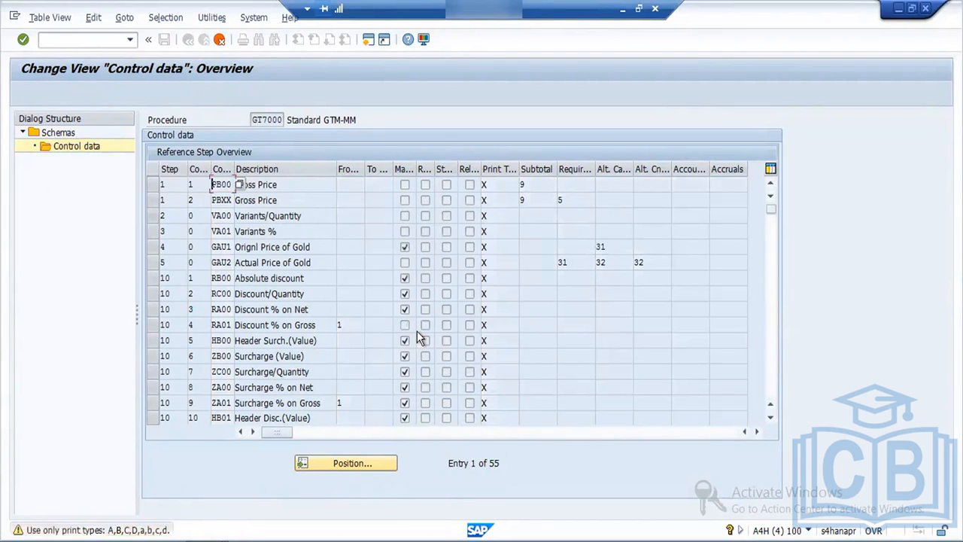
click(219, 39)
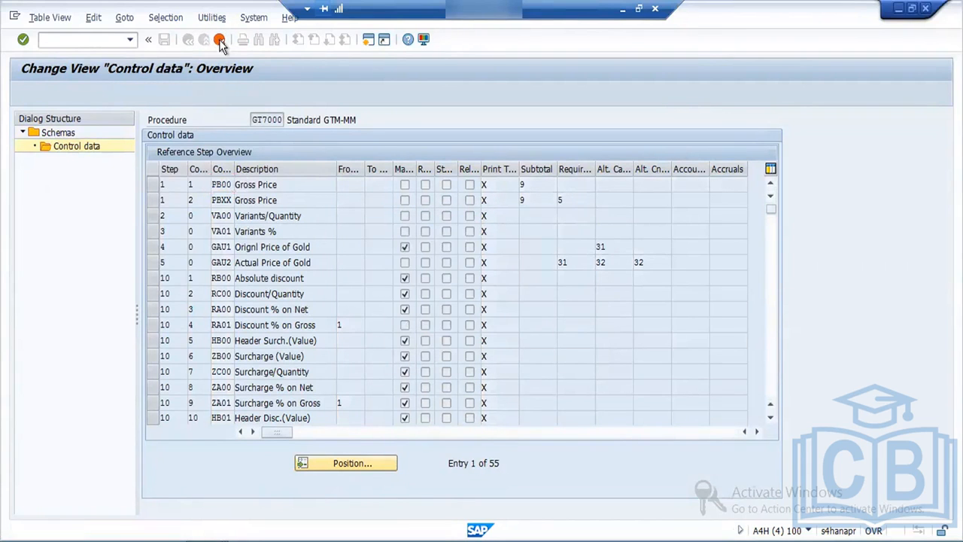
click(188, 39)
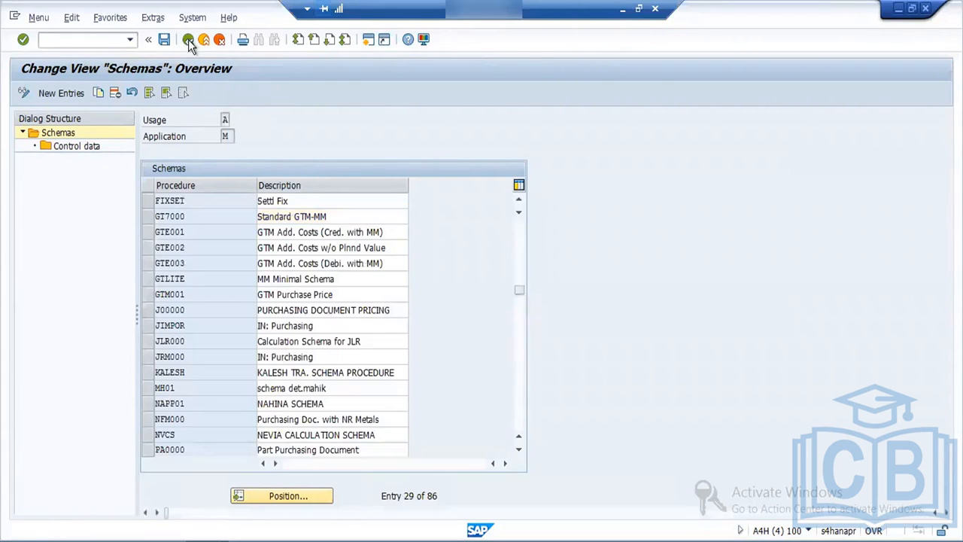
Start transaction SPRO, display the SAP Reference IMG and expand Materials Management
text(SPRO)
key(Return)
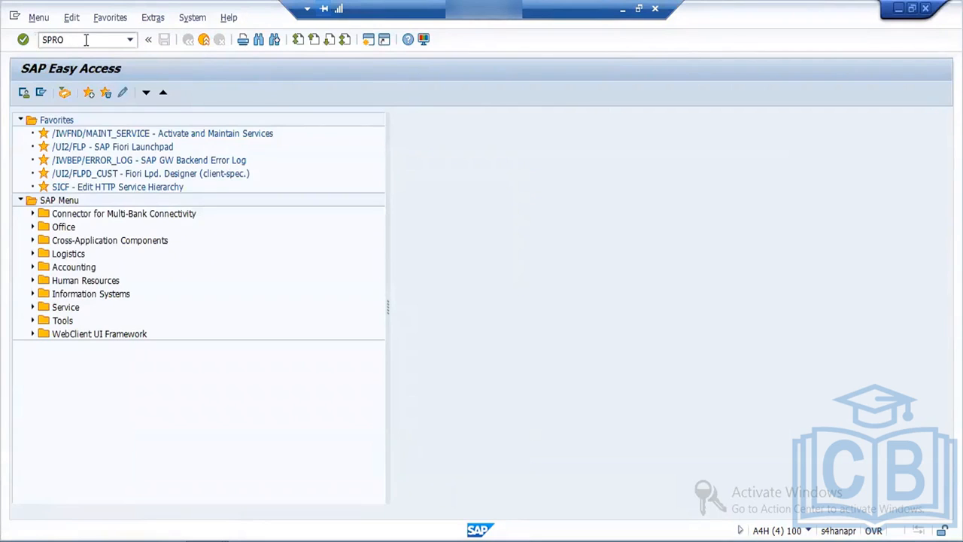
click(81, 96)
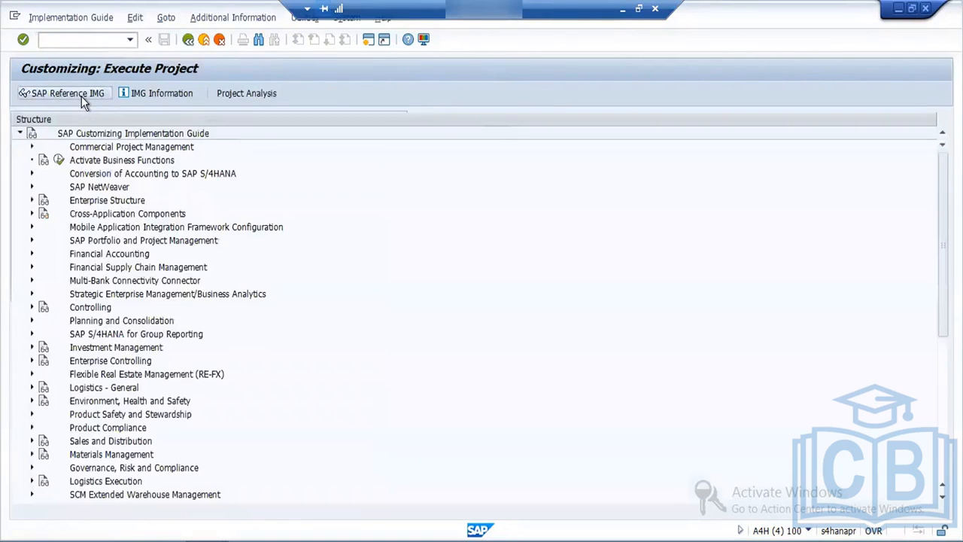
click(32, 454)
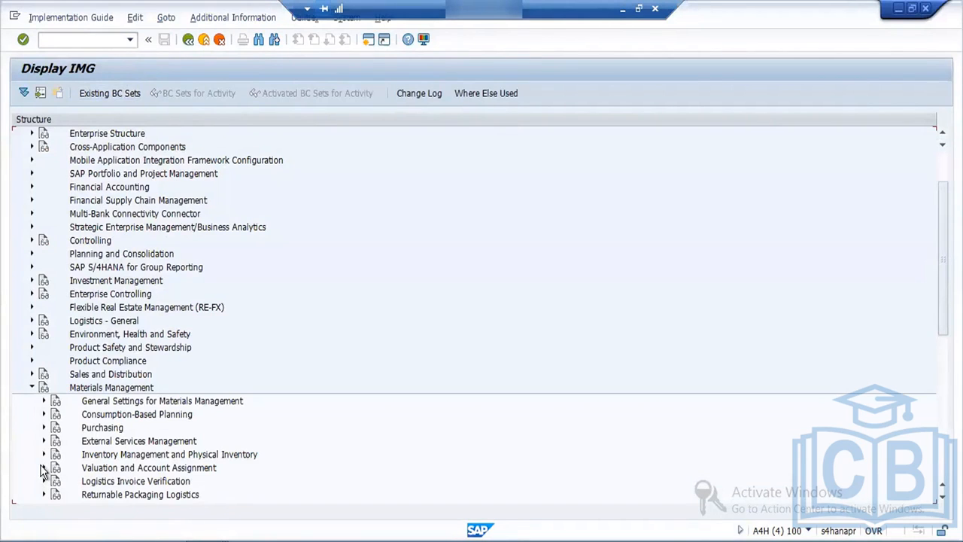
click(43, 467)
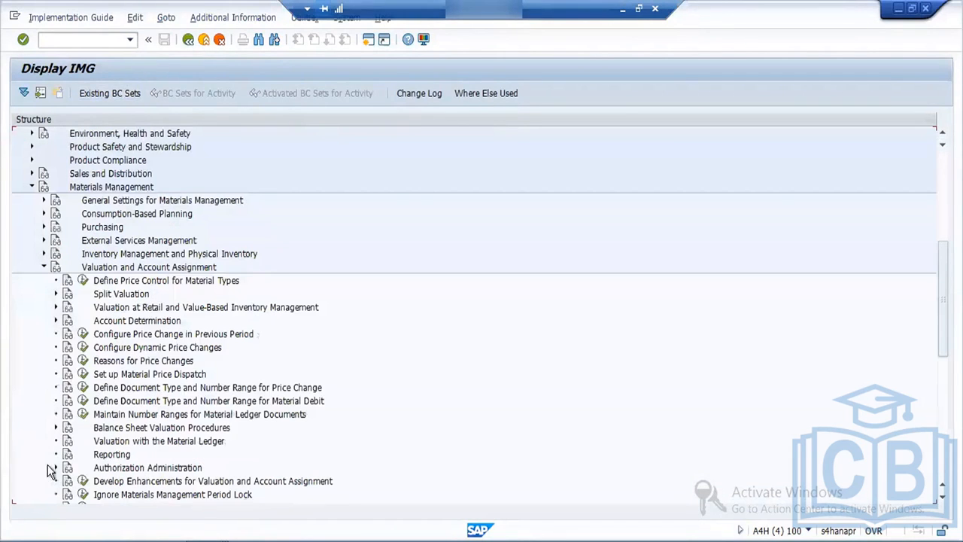
click(55, 321)
click(56, 321)
click(43, 267)
Under Purchasing conditions in the IMG, open Define Schema Determination and its activity Determine Calculation Schema for Standard Purchase Orders
click(43, 226)
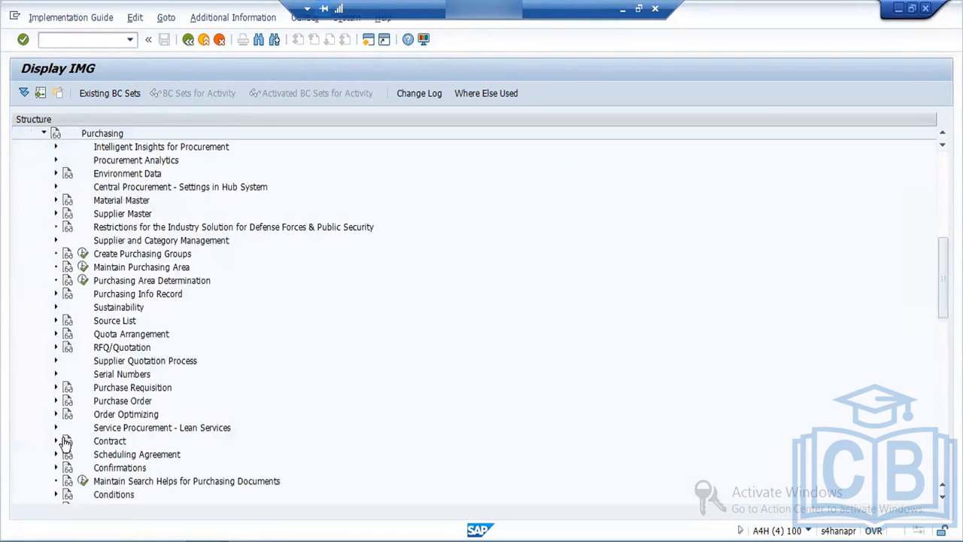
click(56, 495)
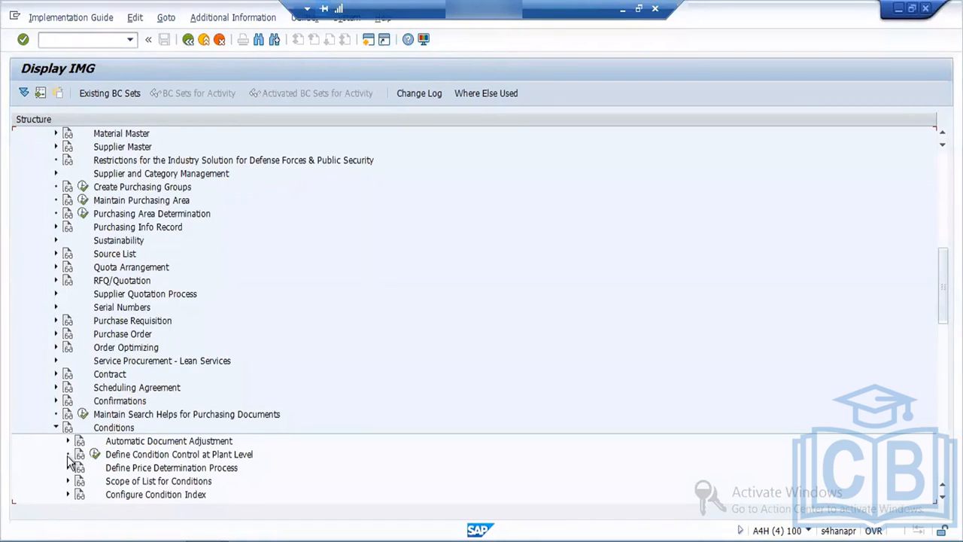
click(68, 467)
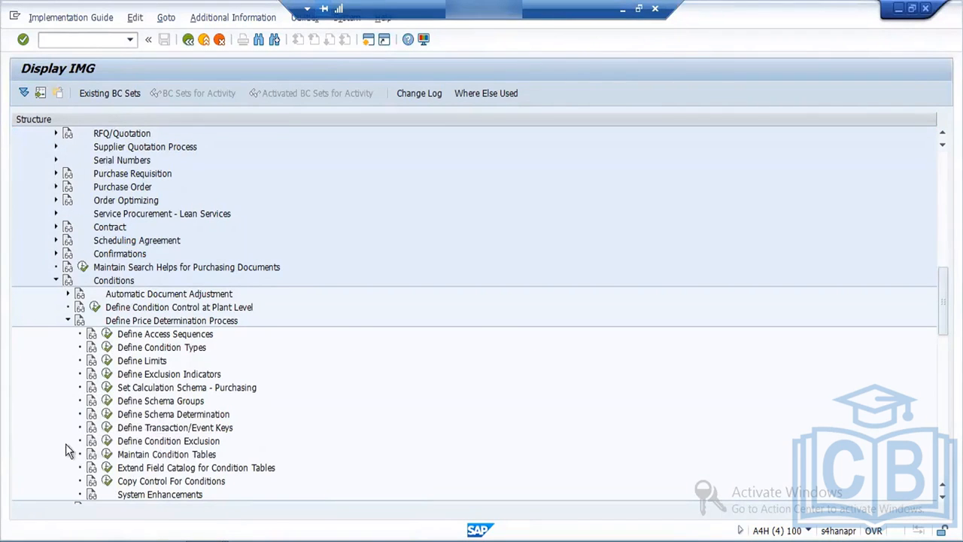
click(107, 415)
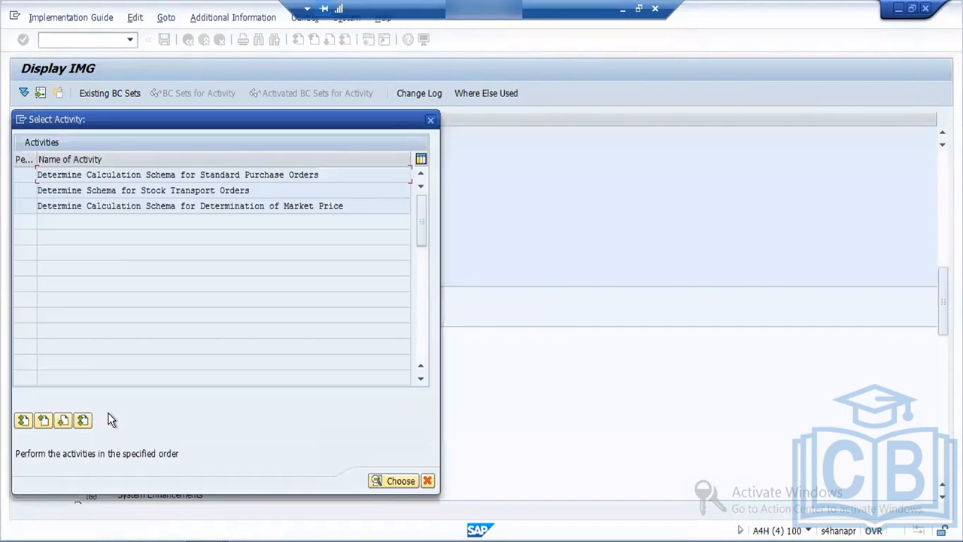
double_click(179, 175)
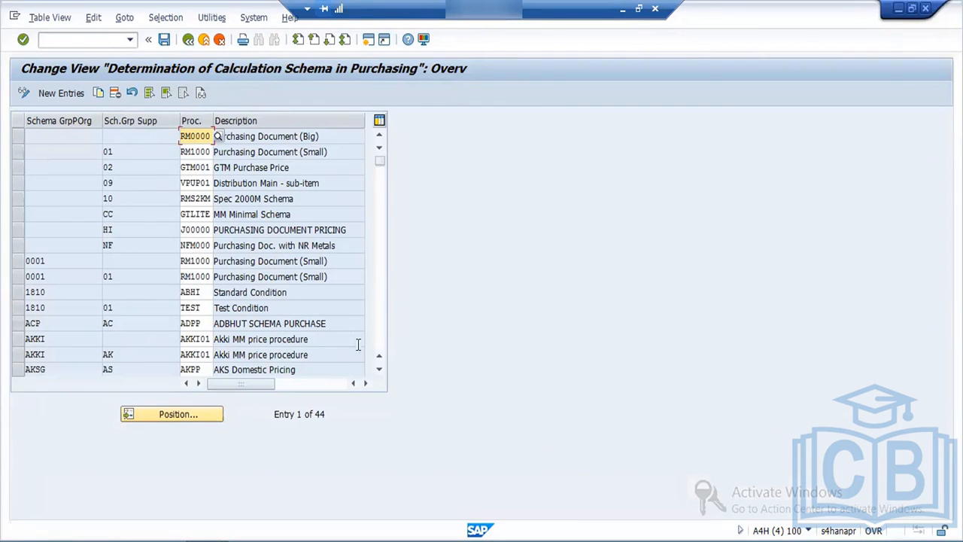
Examine the full list of purchasing organization and supplier schema groups with their assigned calculation schemas, and return to the first entry
click(380, 370)
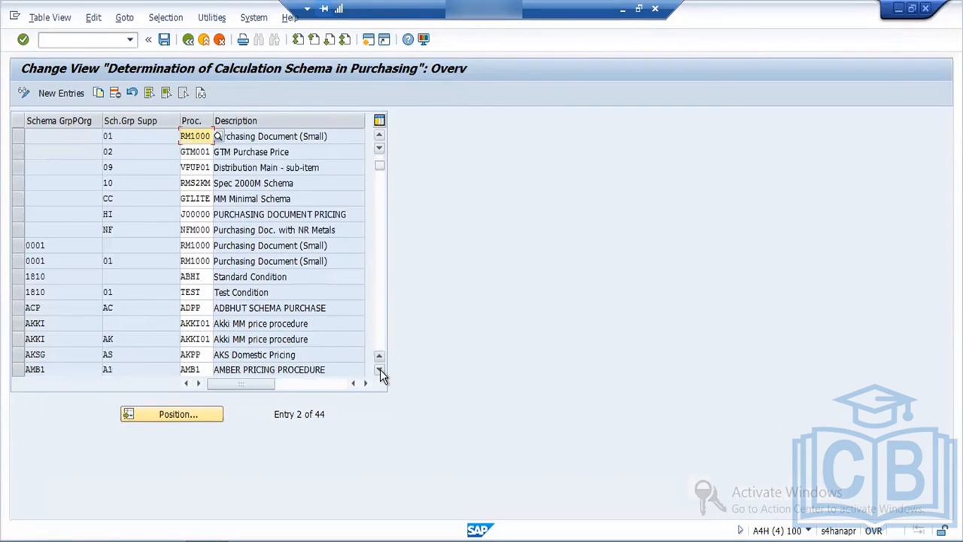
click(381, 370)
click(380, 369)
click(380, 370)
click(380, 370)
click(381, 370)
click(380, 369)
click(380, 370)
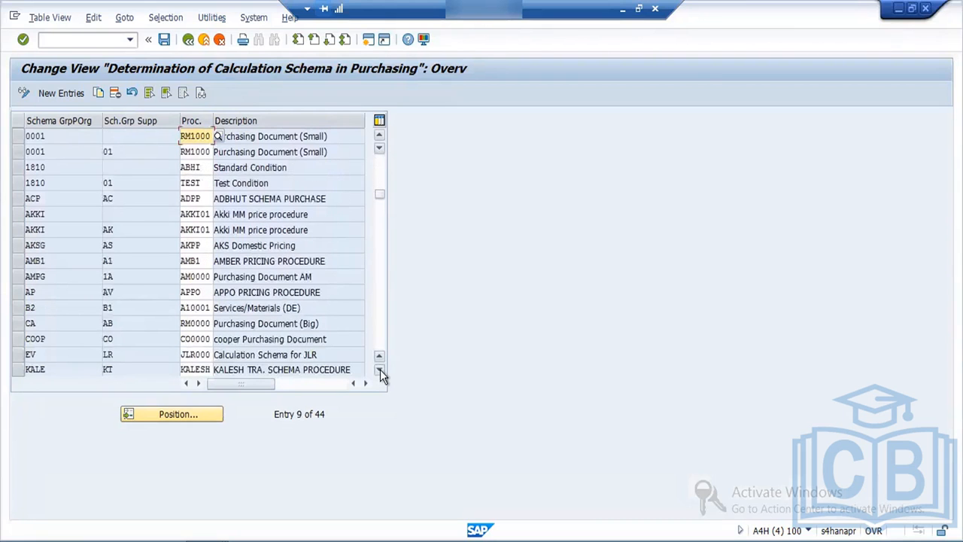
click(380, 370)
click(380, 369)
click(380, 370)
click(380, 369)
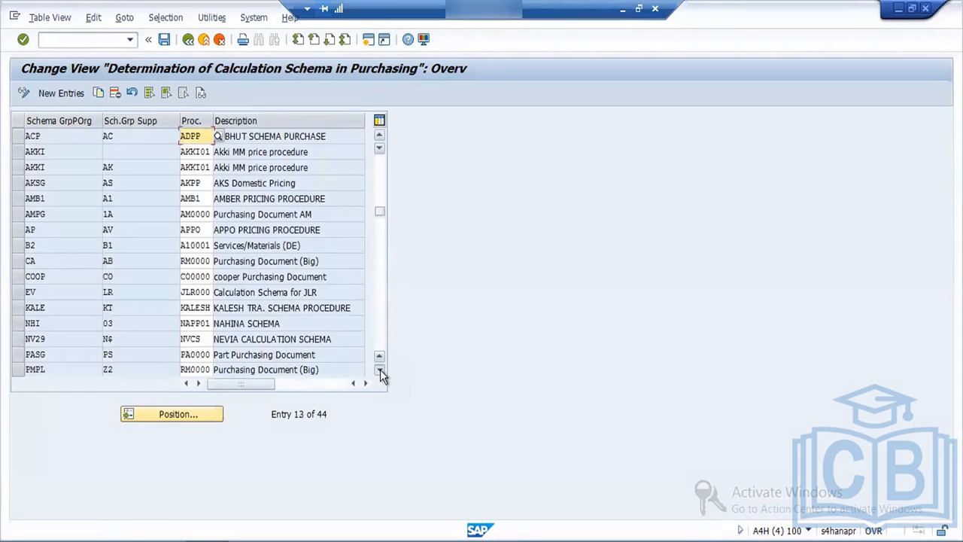
click(380, 369)
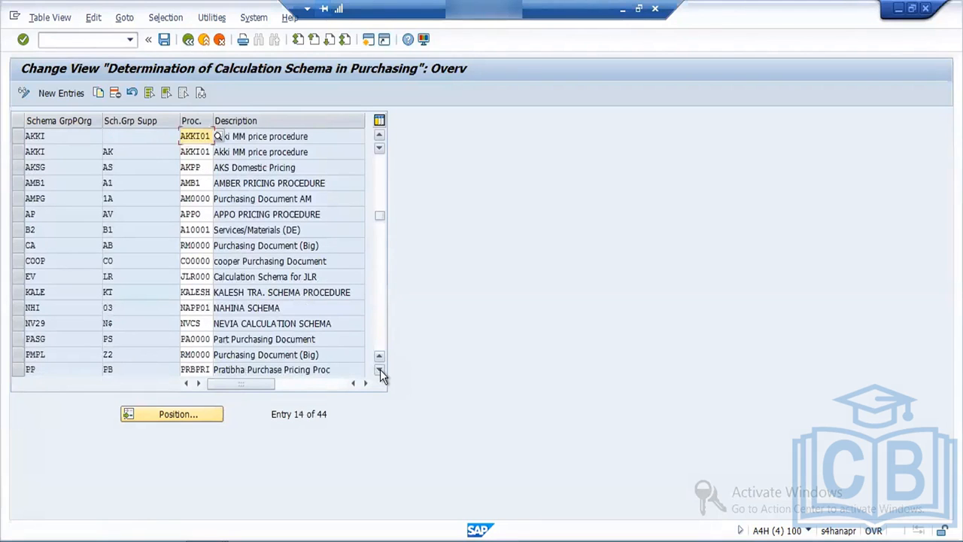
click(380, 370)
click(380, 369)
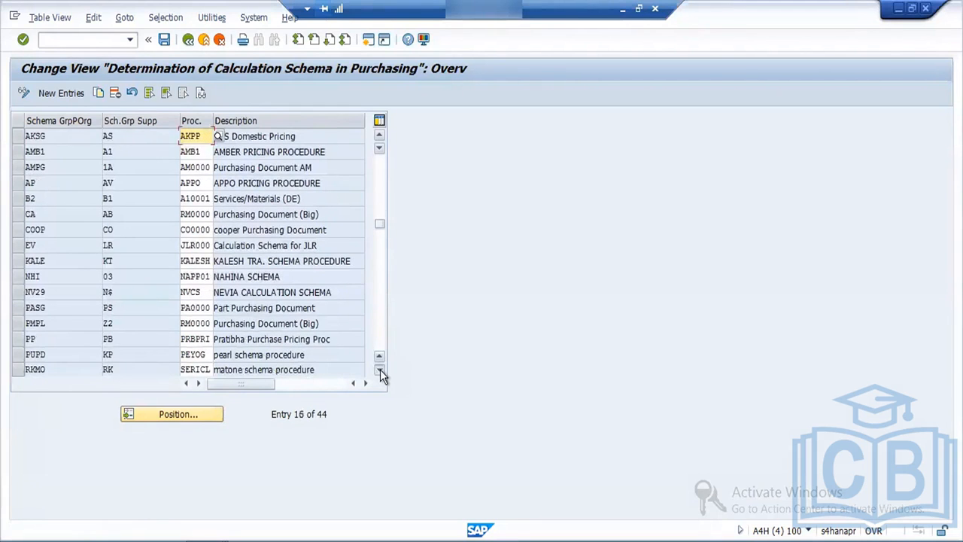
click(380, 370)
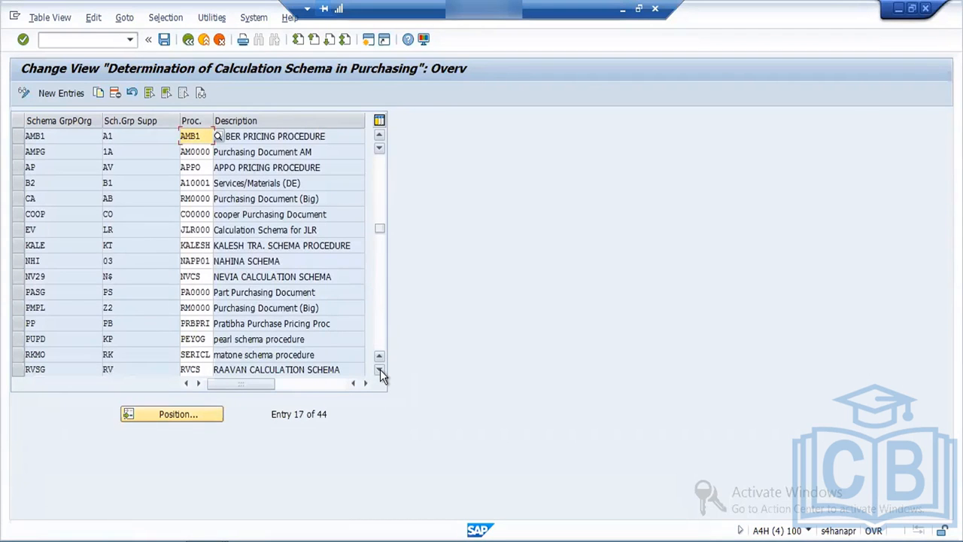
click(381, 370)
click(380, 370)
click(380, 369)
click(380, 370)
click(380, 369)
click(380, 370)
click(380, 369)
click(380, 370)
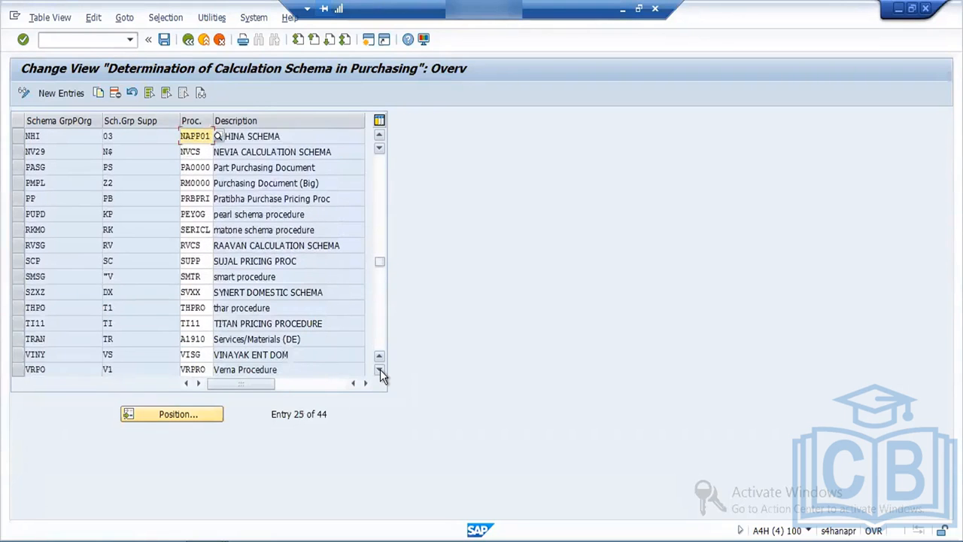
click(380, 370)
click(380, 370)
click(380, 370)
click(380, 370)
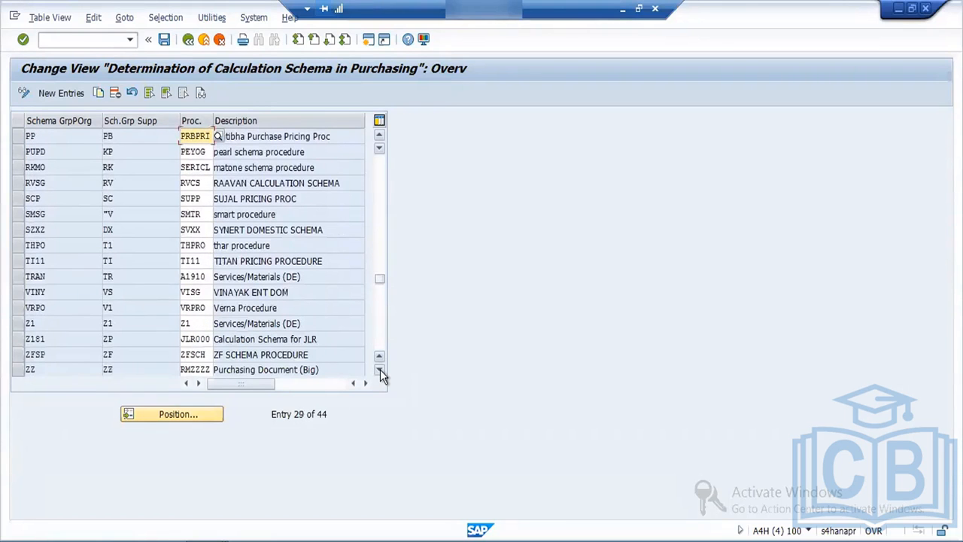
click(380, 369)
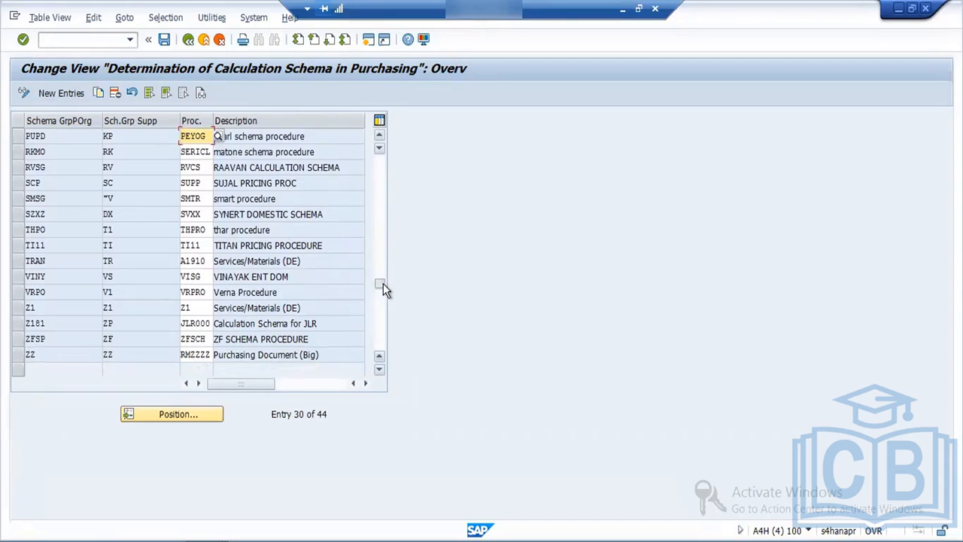
drag(384, 283, 376, 158)
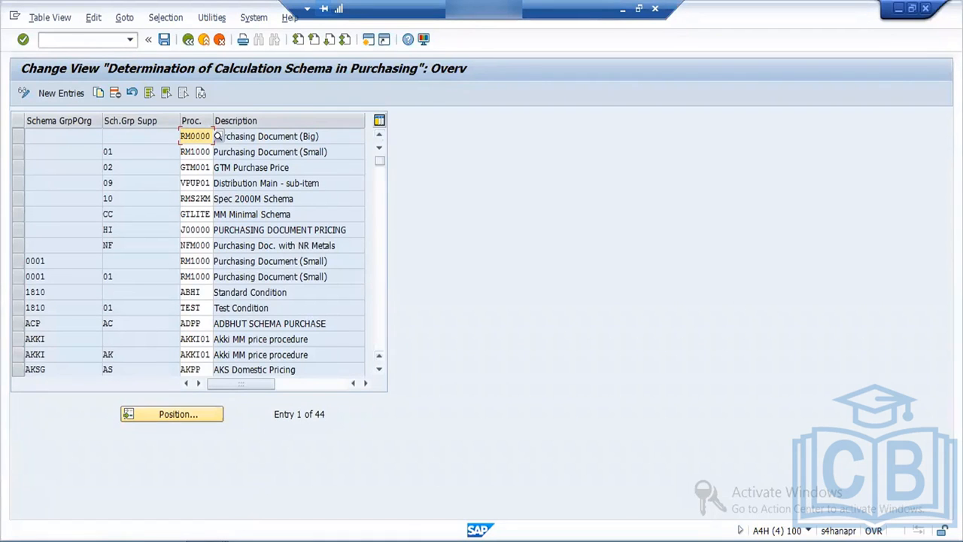
In the purchase order session, read item 1's net price error long text, follow its conditions link and return to SAP Easy Access
mouse_move(207, 541)
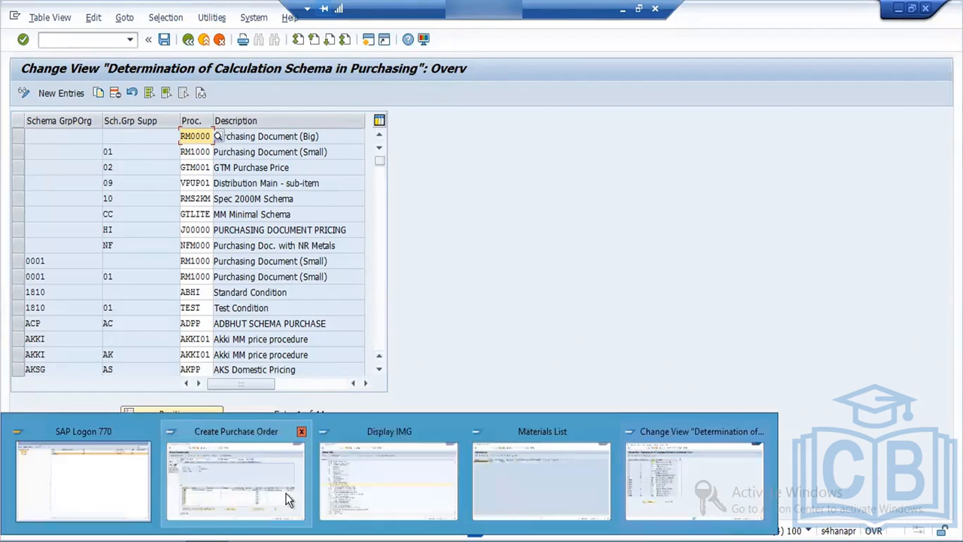
click(270, 505)
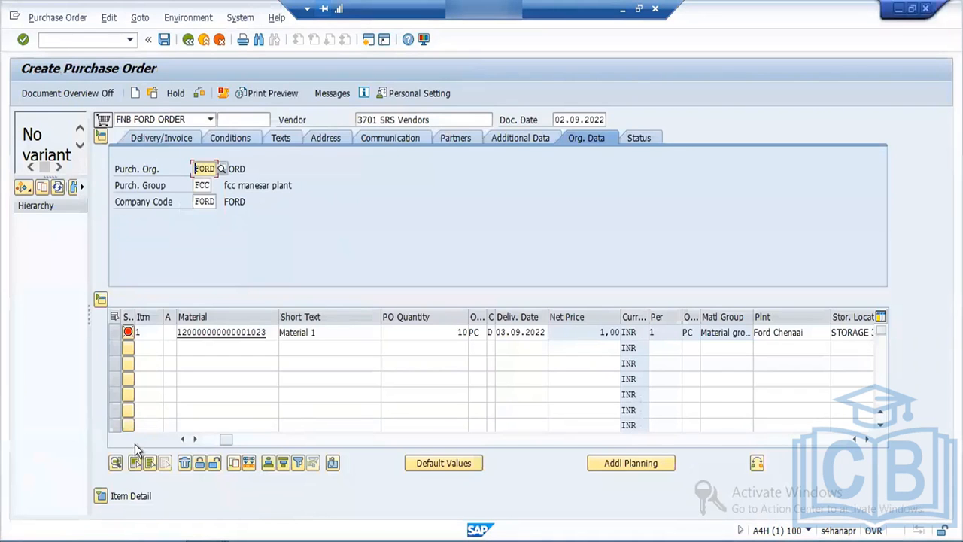
click(102, 498)
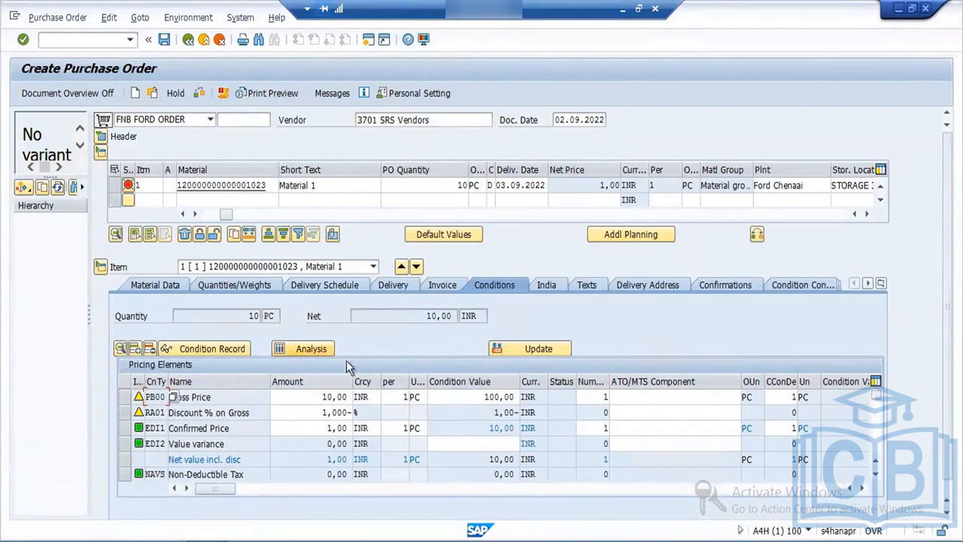
click(129, 187)
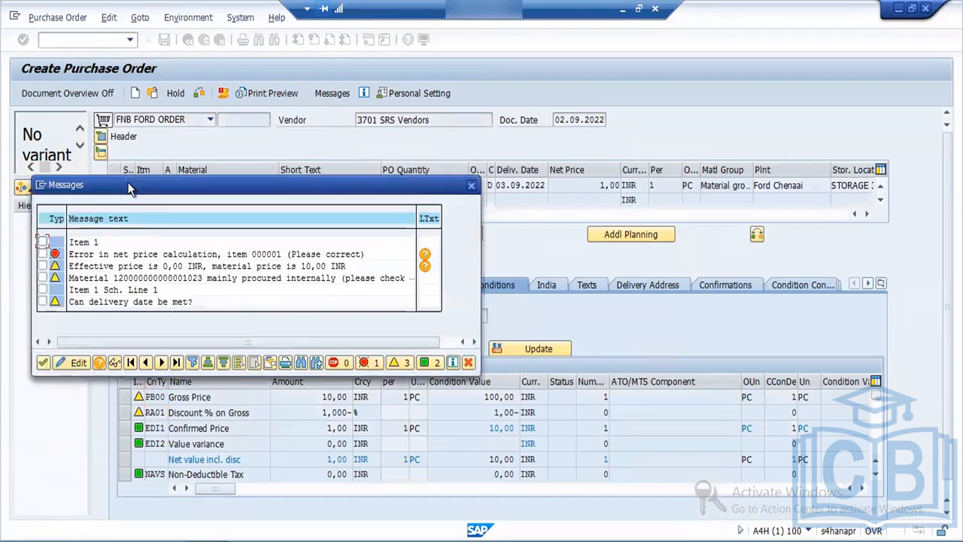
double_click(195, 254)
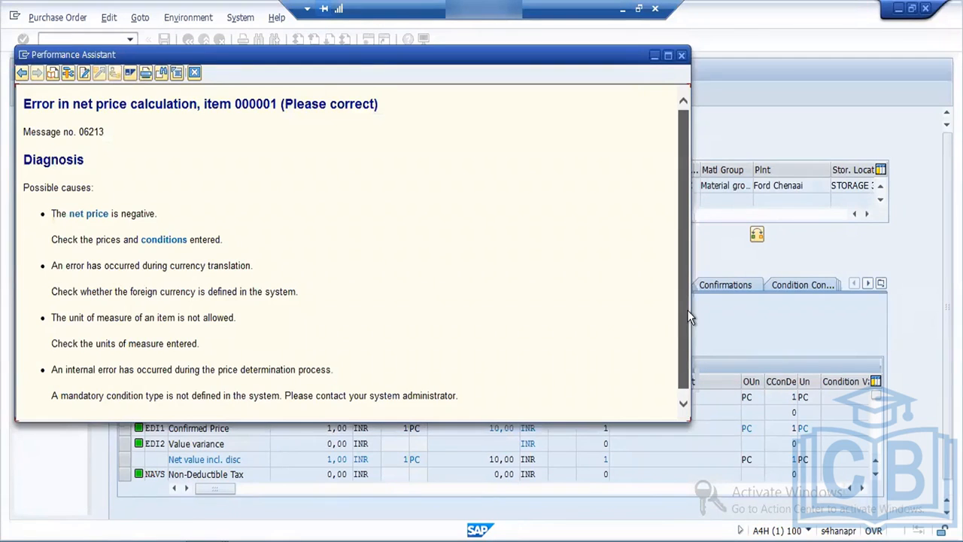
drag(688, 310, 687, 342)
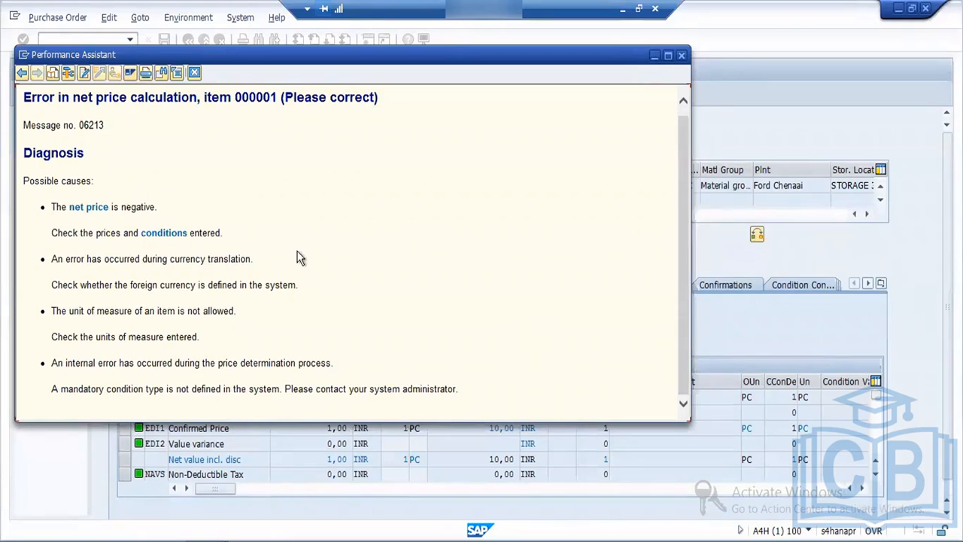
click(168, 234)
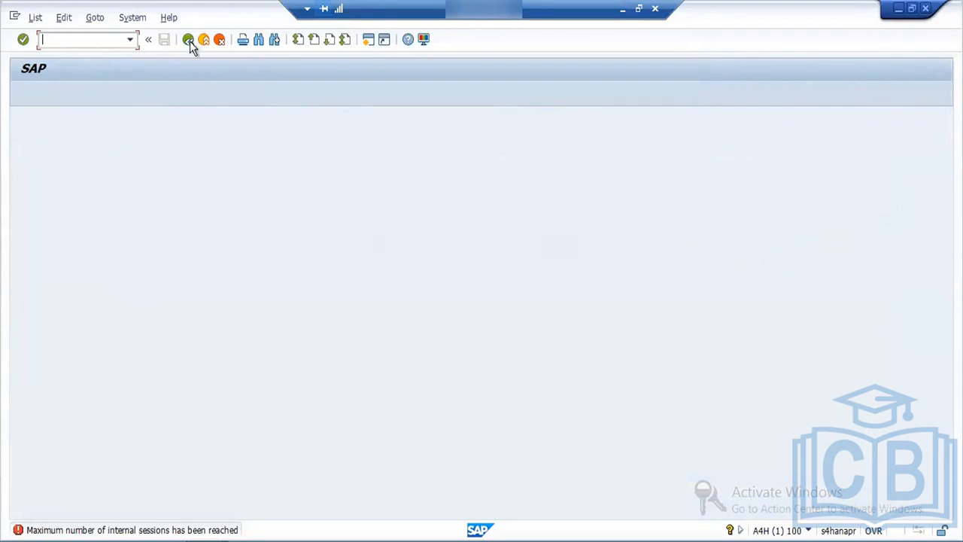
click(188, 40)
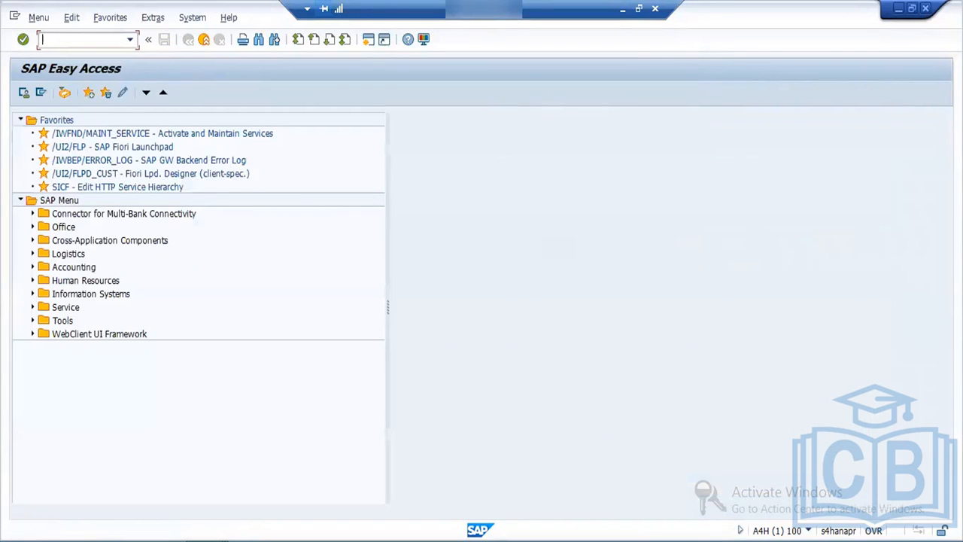
Close the Materials List session and switch to the session with the calculation schema determination
click(209, 540)
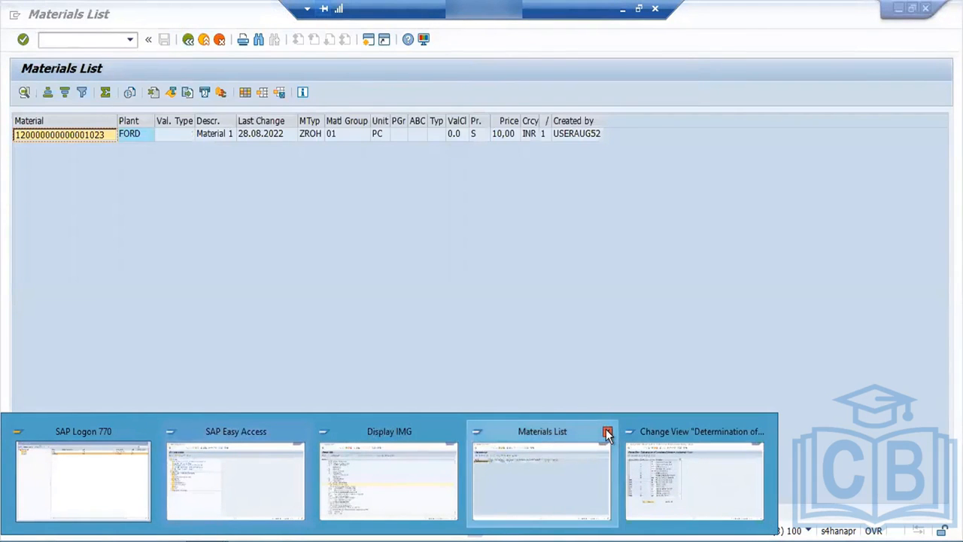
click(608, 432)
mouse_move(413, 479)
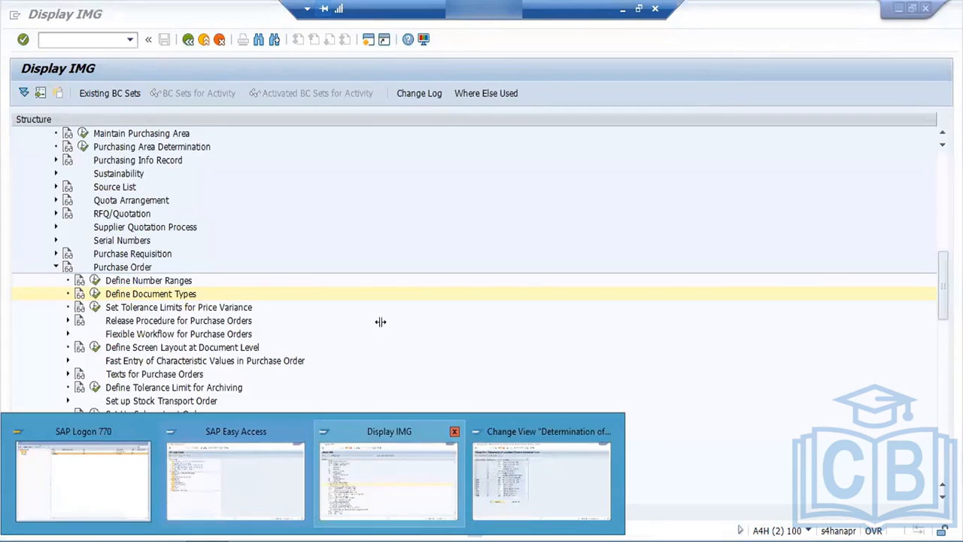
click(578, 506)
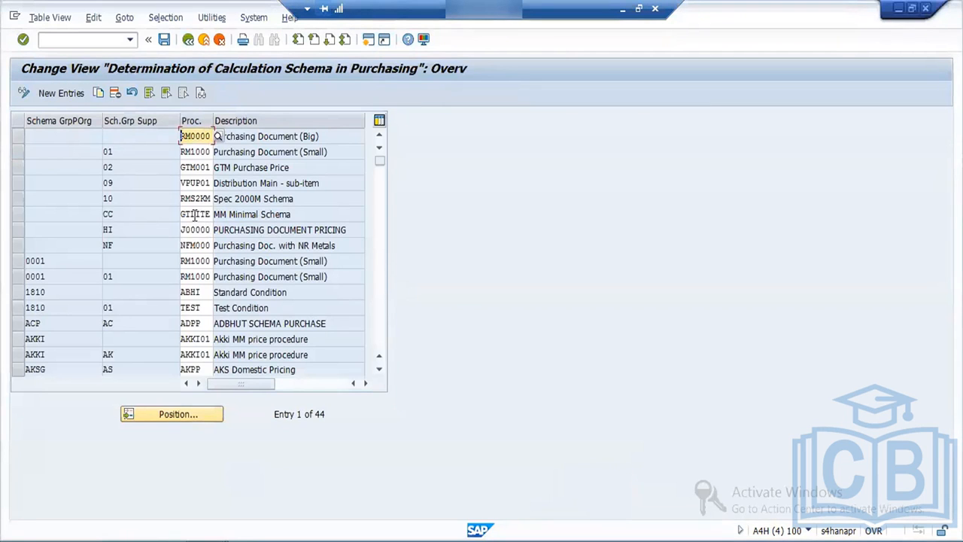
click(120, 171)
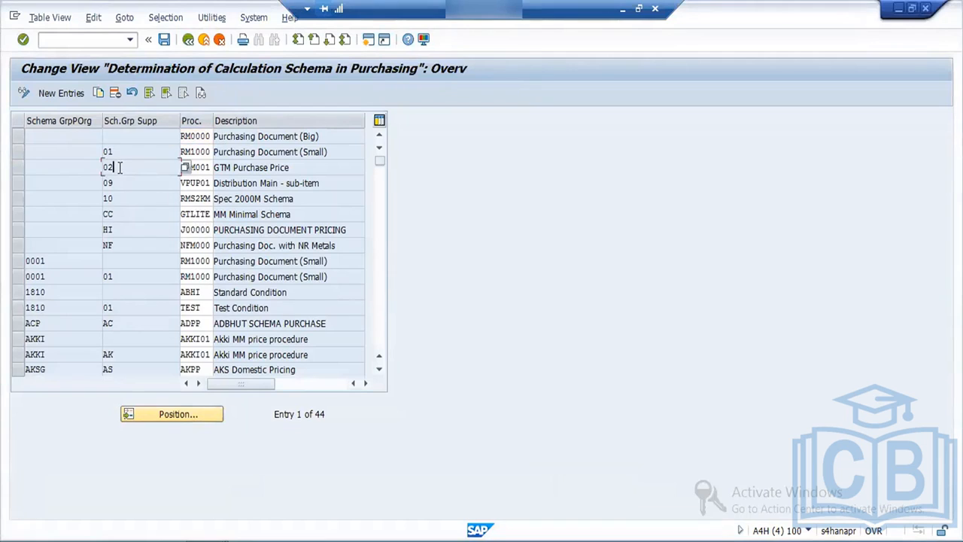
click(18, 165)
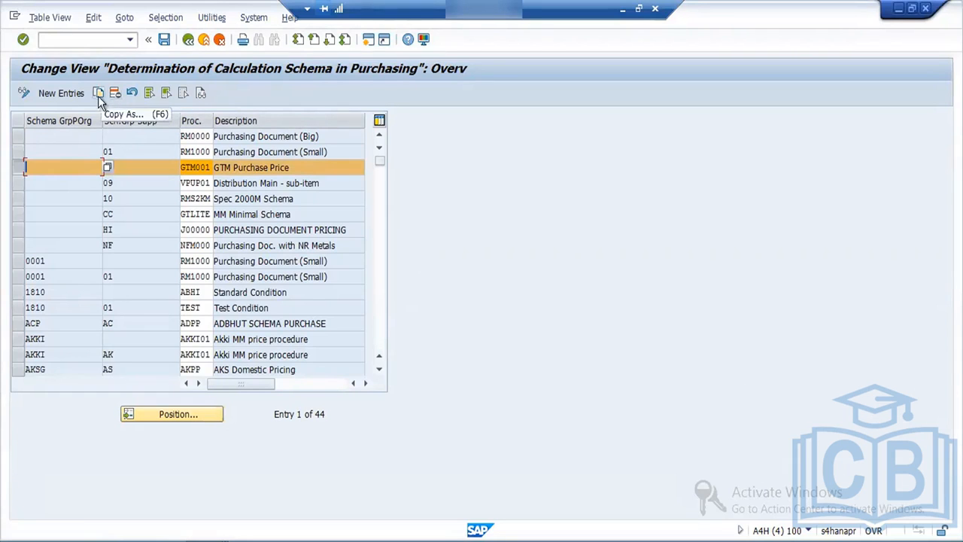
click(108, 132)
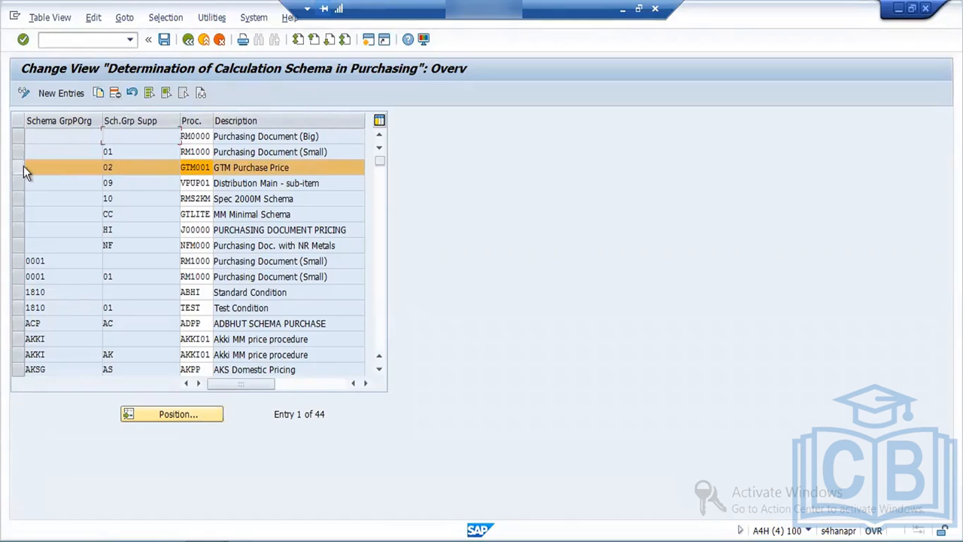
click(19, 166)
Delete the RM0000 determination entry with blank schema groups and save the change to customizing request A4HK902321
click(18, 136)
click(114, 93)
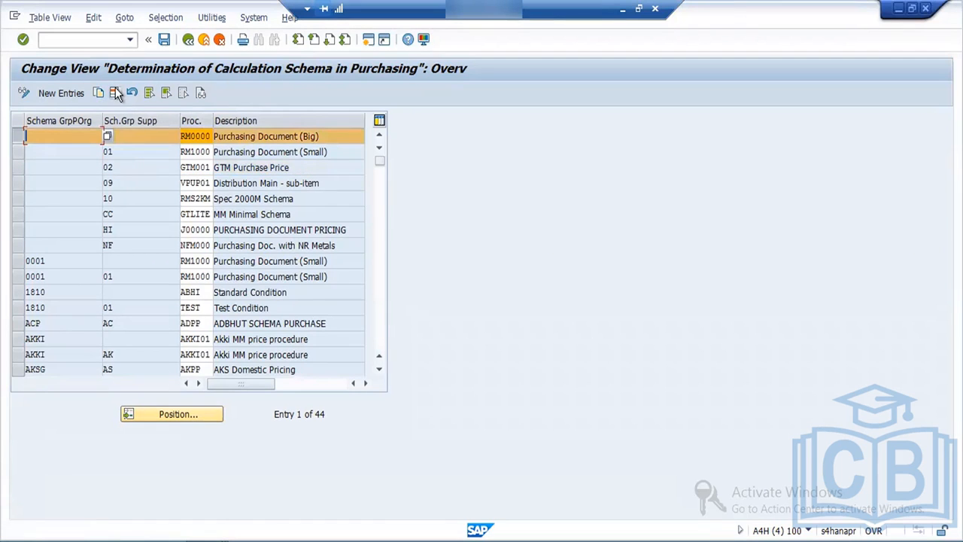
click(424, 327)
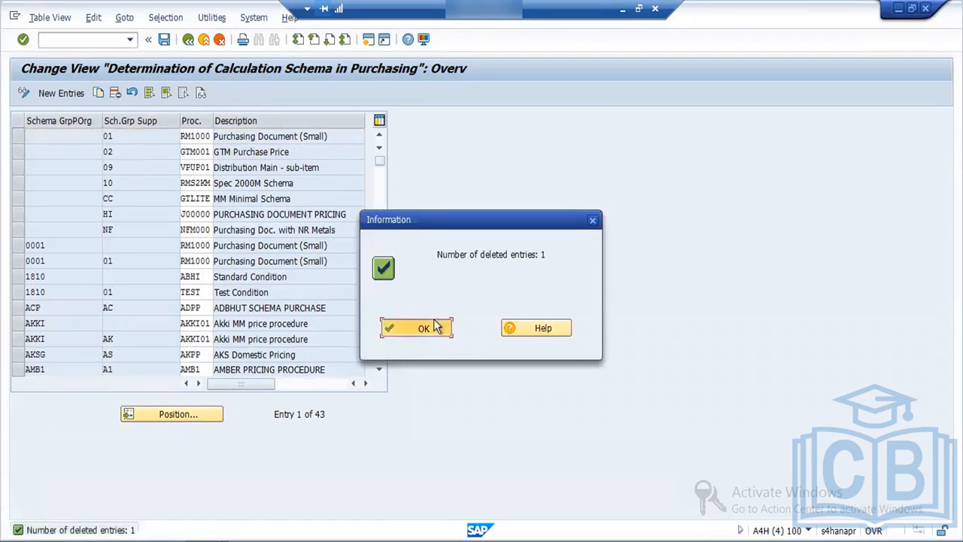
click(165, 40)
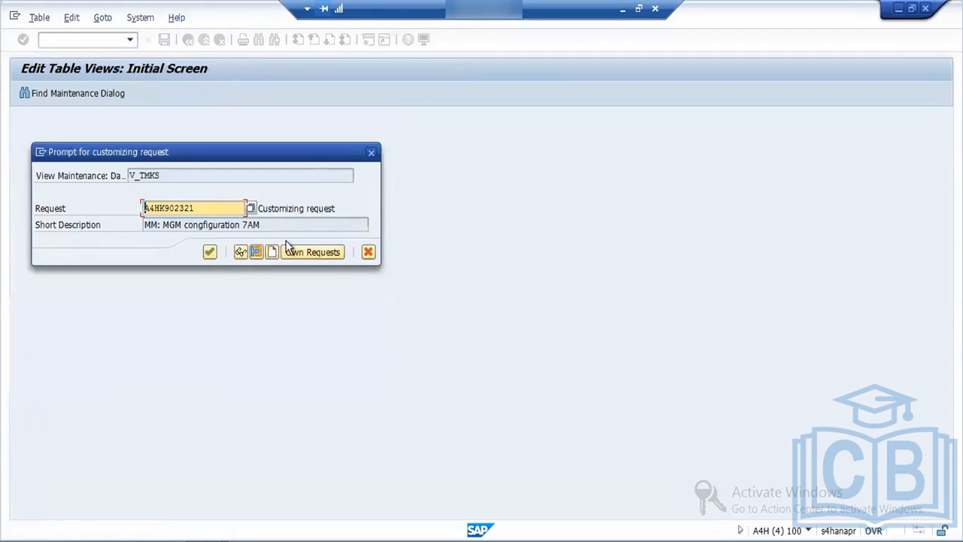
click(210, 252)
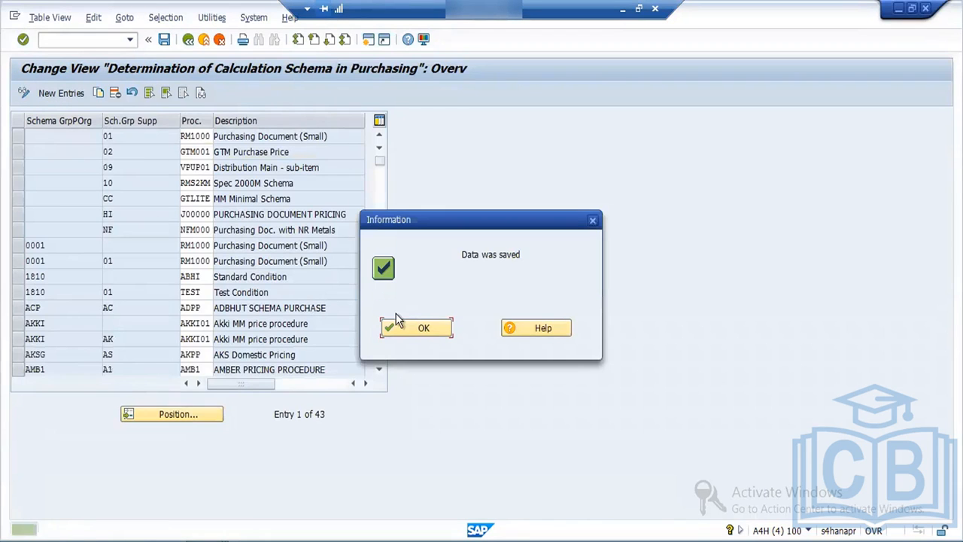
click(422, 327)
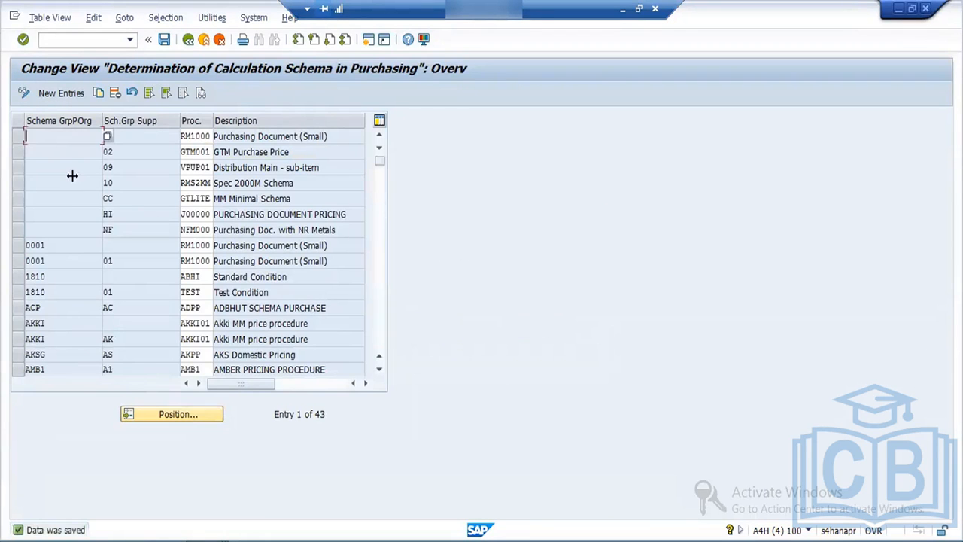
Copy the GTM001 determination entry of supplier schema group 02 to one with both schema groups blank, and save it
click(17, 157)
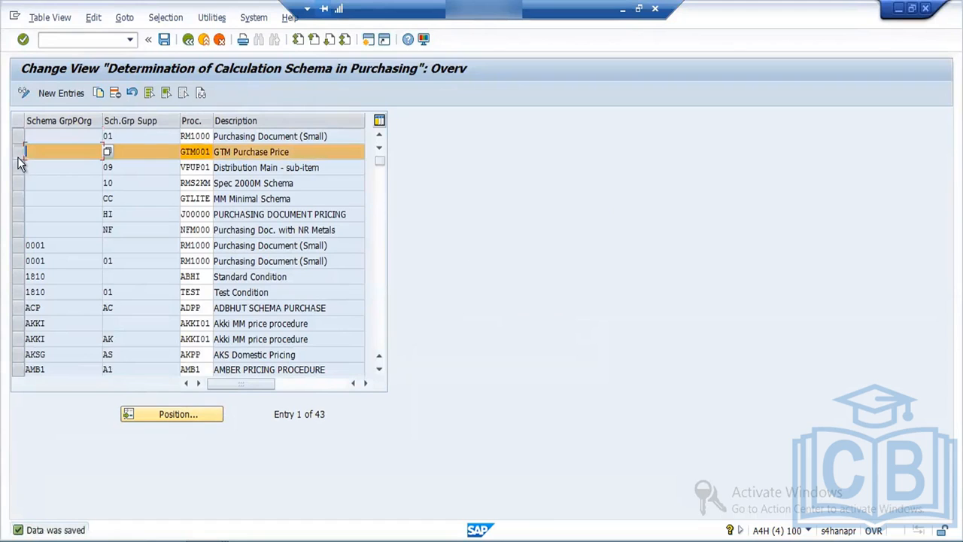
click(98, 93)
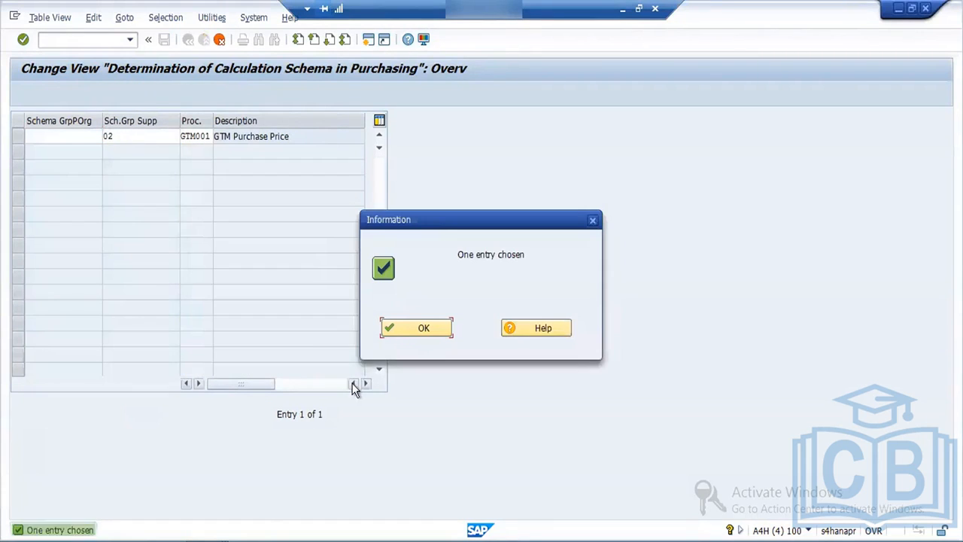
click(424, 329)
drag(125, 136, 86, 143)
key(Delete)
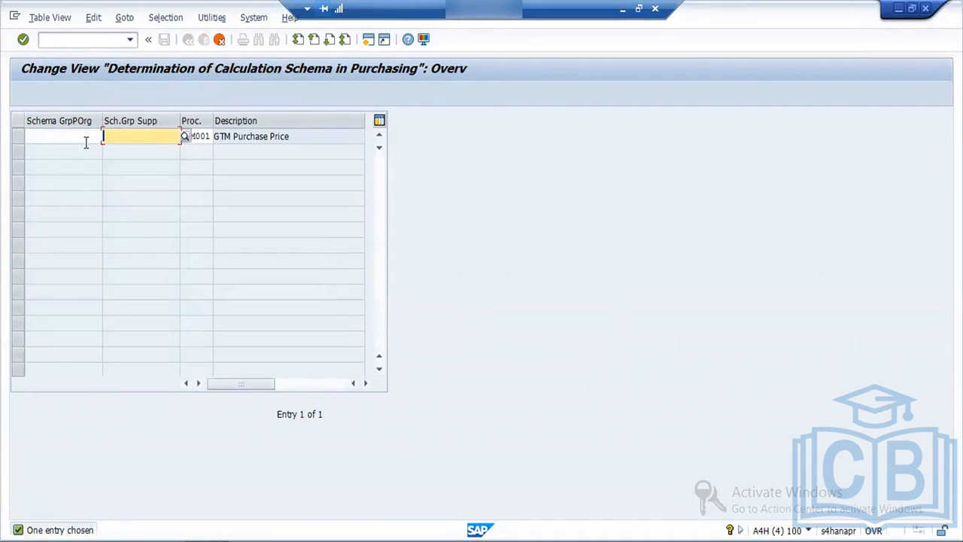
key(Return)
click(407, 331)
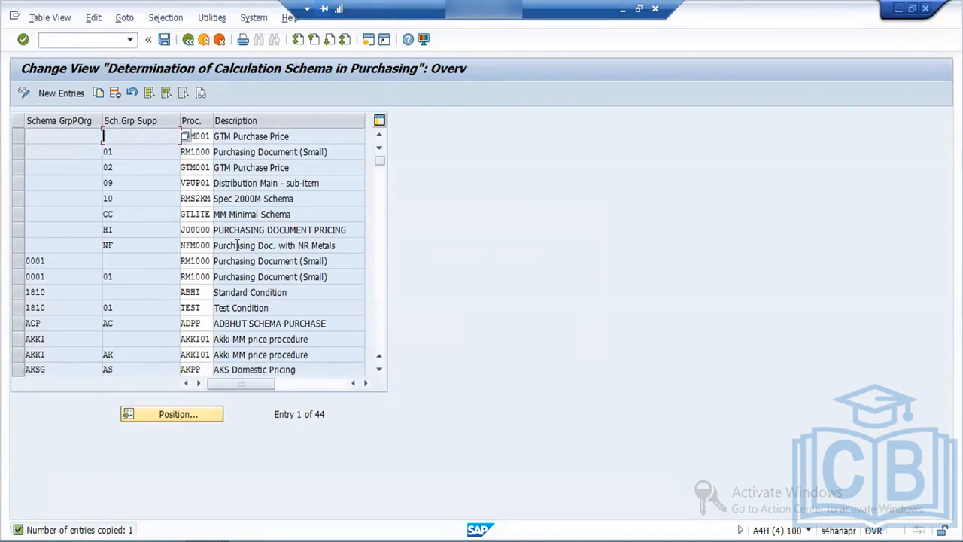
click(165, 39)
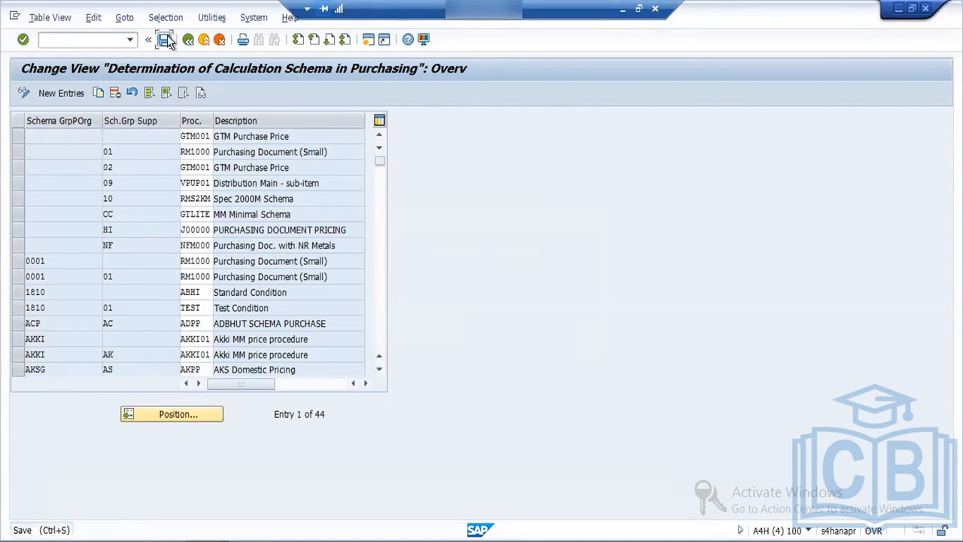
click(407, 326)
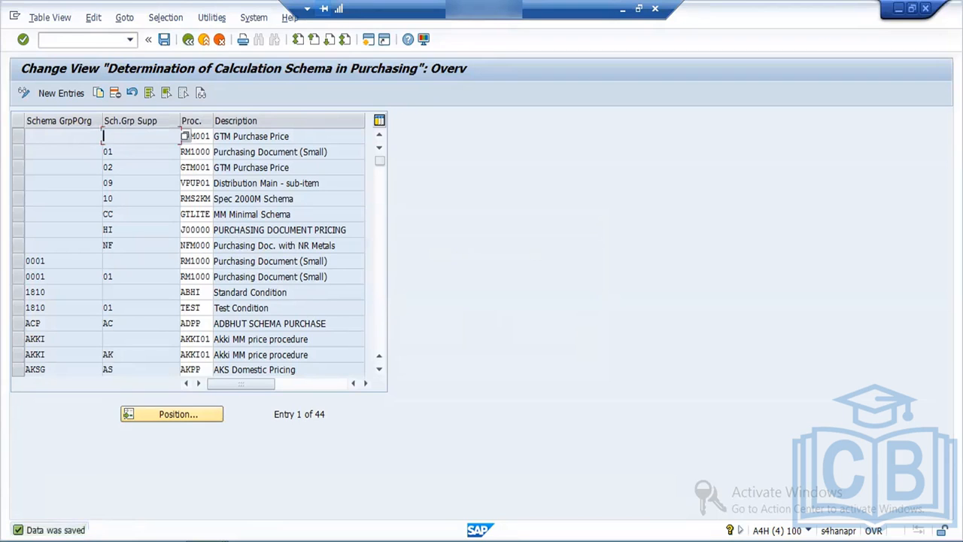
Switch to the SAP Easy Access session and start transaction ME21N for a new purchase order
mouse_move(313, 536)
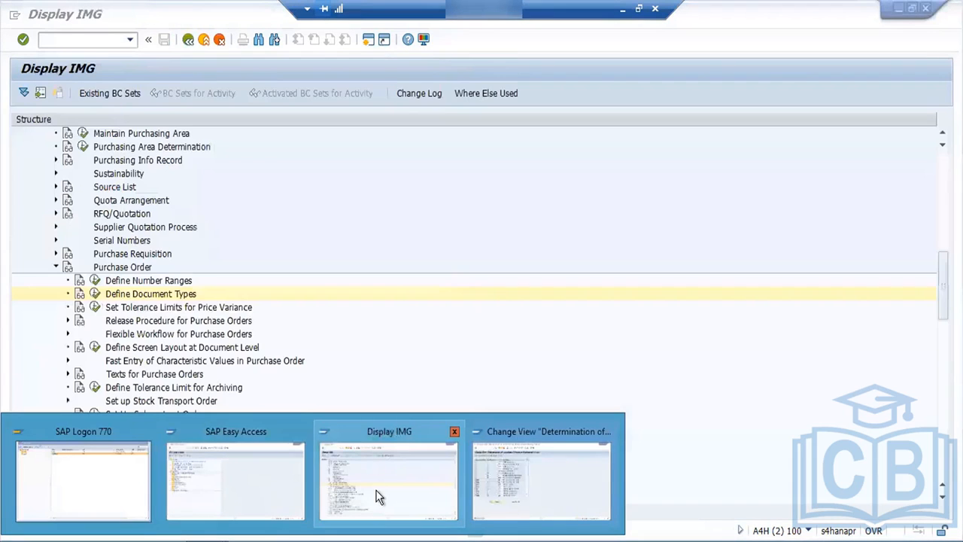
click(231, 475)
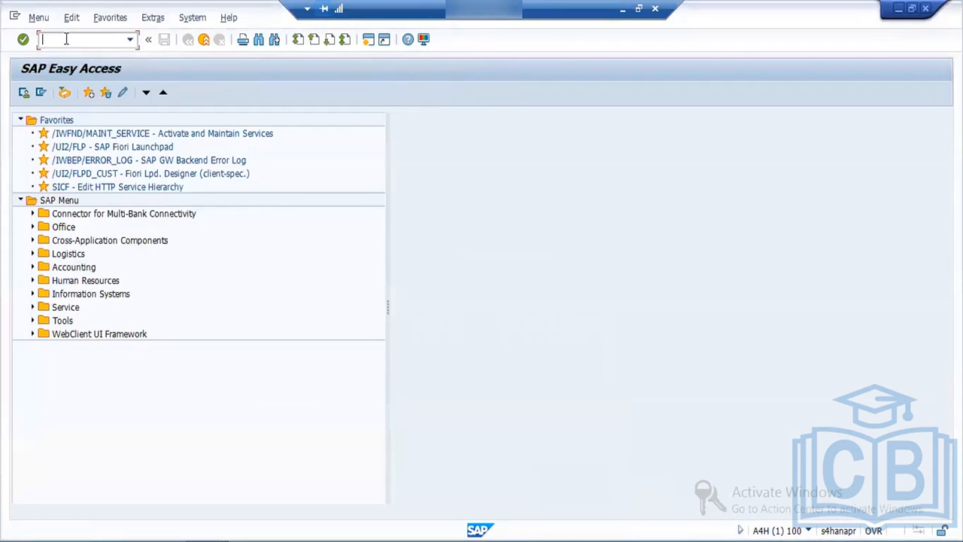
text(ME21N)
key(Return)
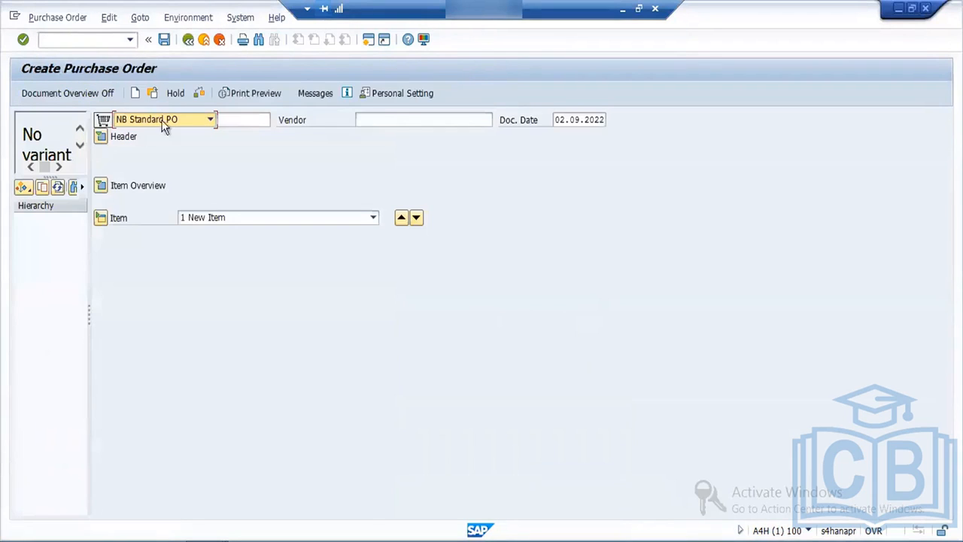
Set the order type to FNB FORD ORDER and choose vendor 3701 SRS Vendors
click(212, 121)
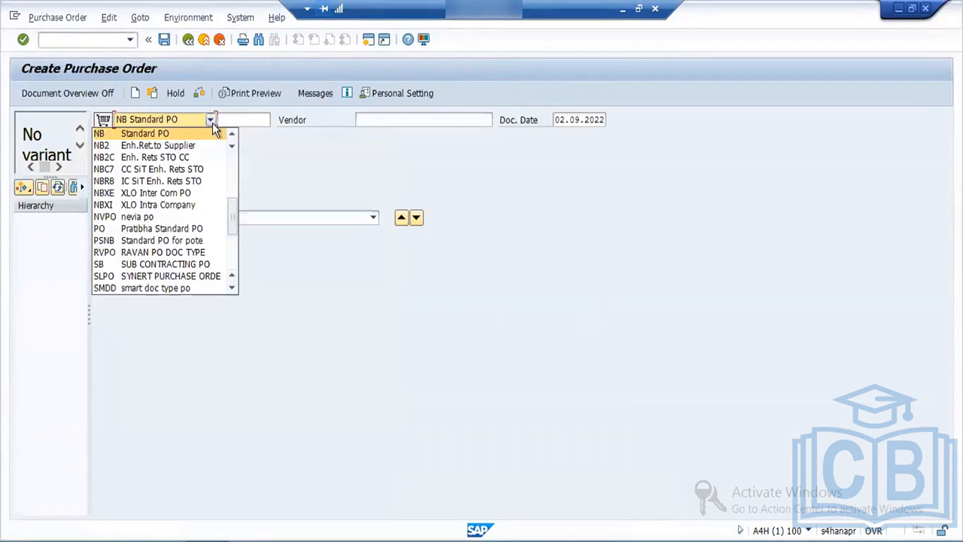
scroll(214, 129, up, 3)
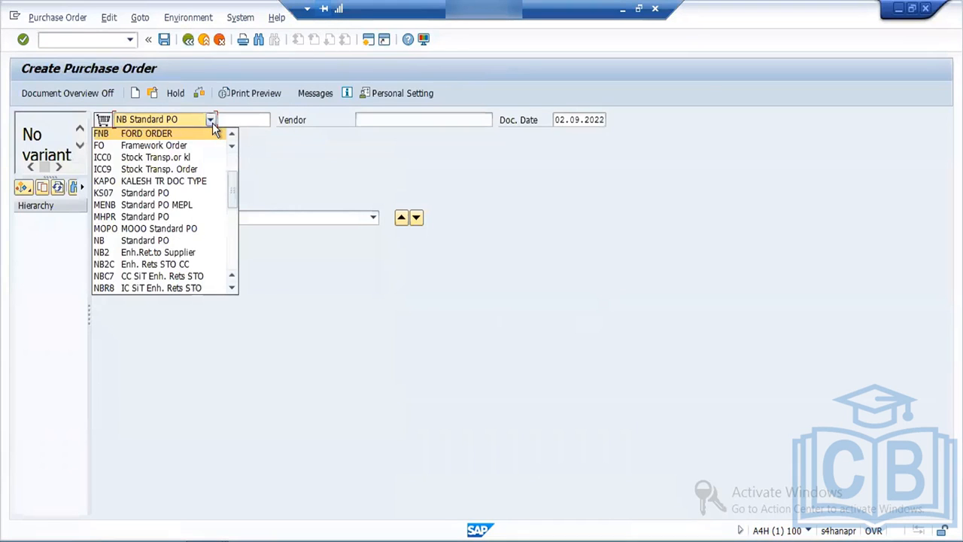
click(215, 133)
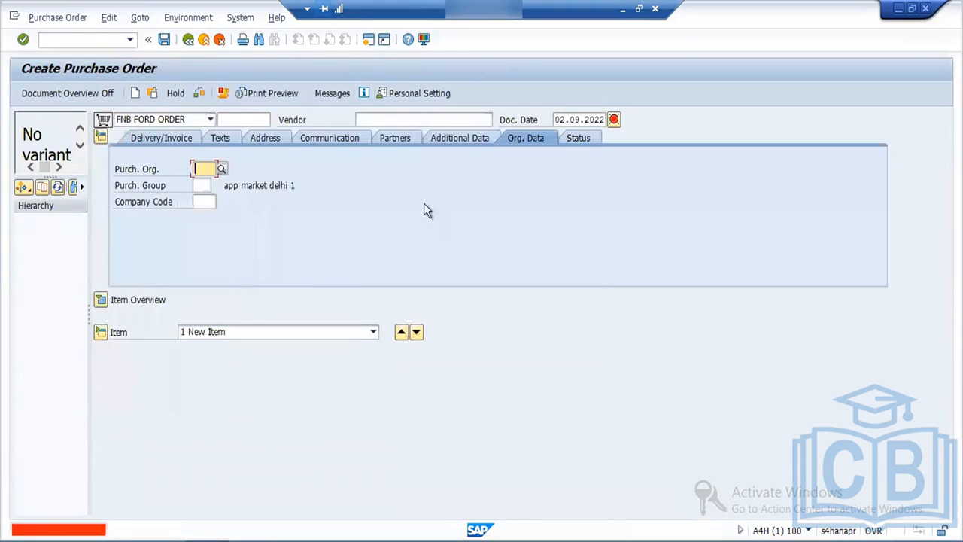
click(387, 121)
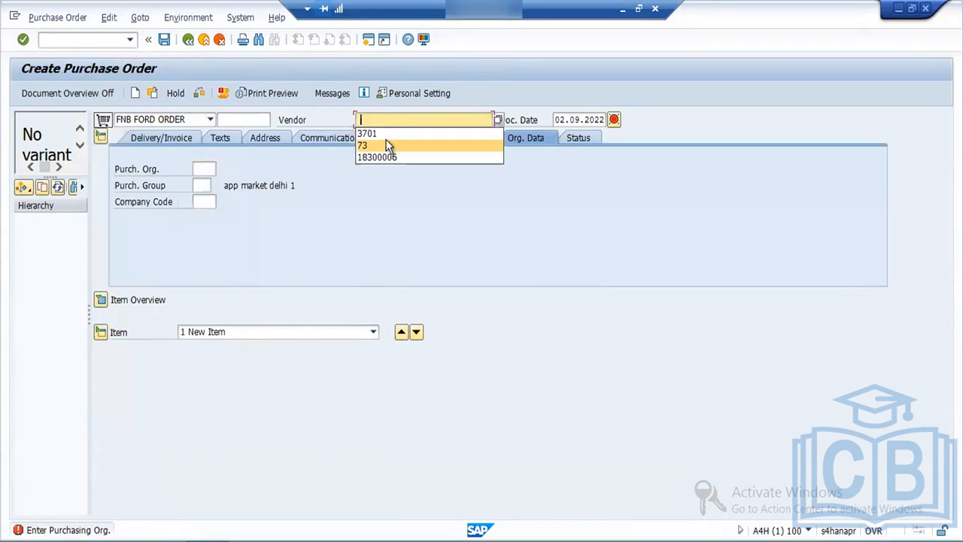
click(387, 137)
key(Return)
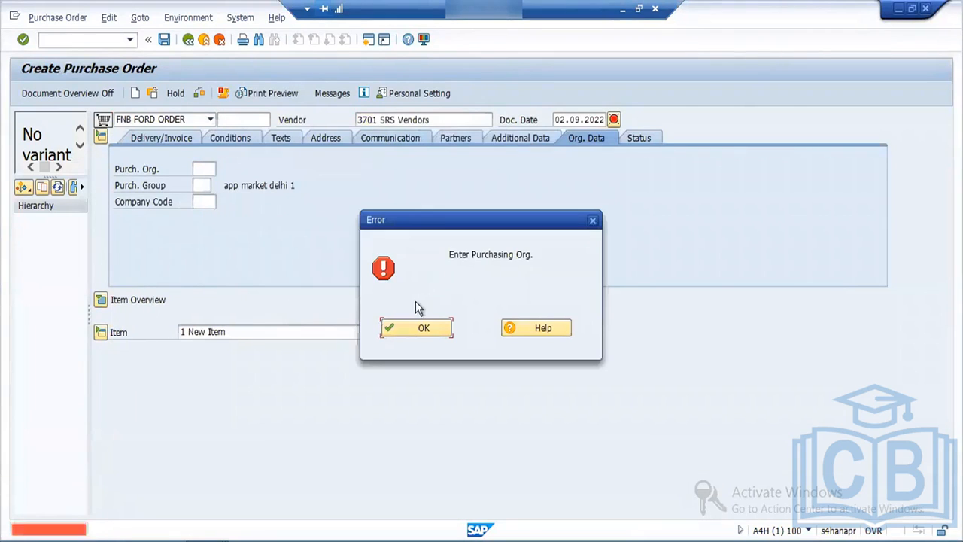
click(424, 331)
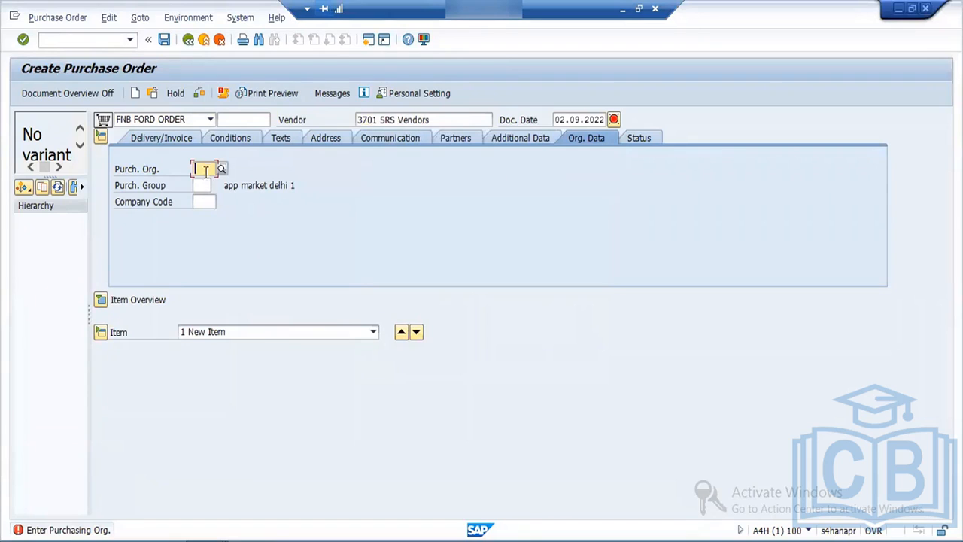
Enter purchasing organization FORD, purchasing group FCC and company code 1810 in the order's organizational data
click(205, 169)
click(204, 181)
click(198, 185)
click(201, 199)
click(202, 200)
click(204, 201)
key(Return)
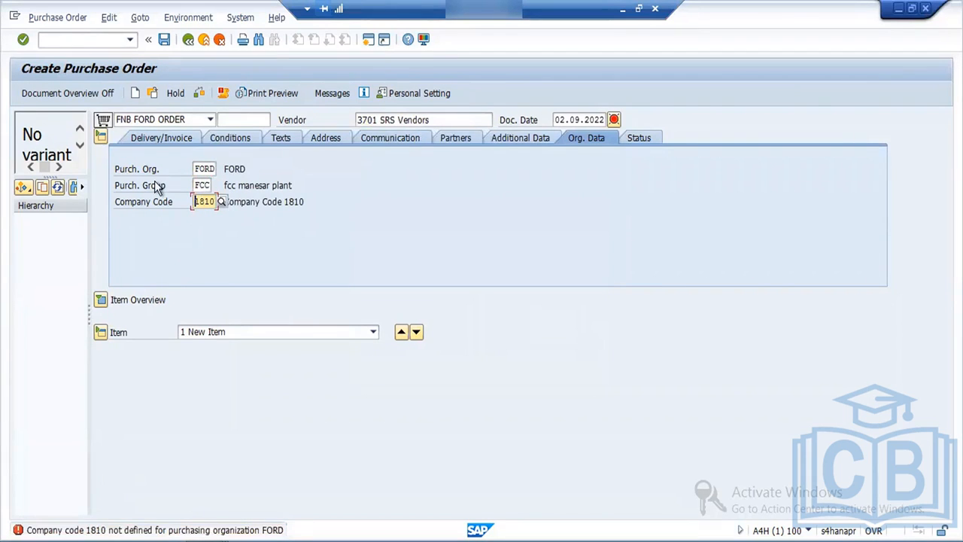
Replace the order's company code with FORD
drag(196, 202, 235, 217)
key(Delete)
key(Return)
key(Delete)
key(Return)
key(Return)
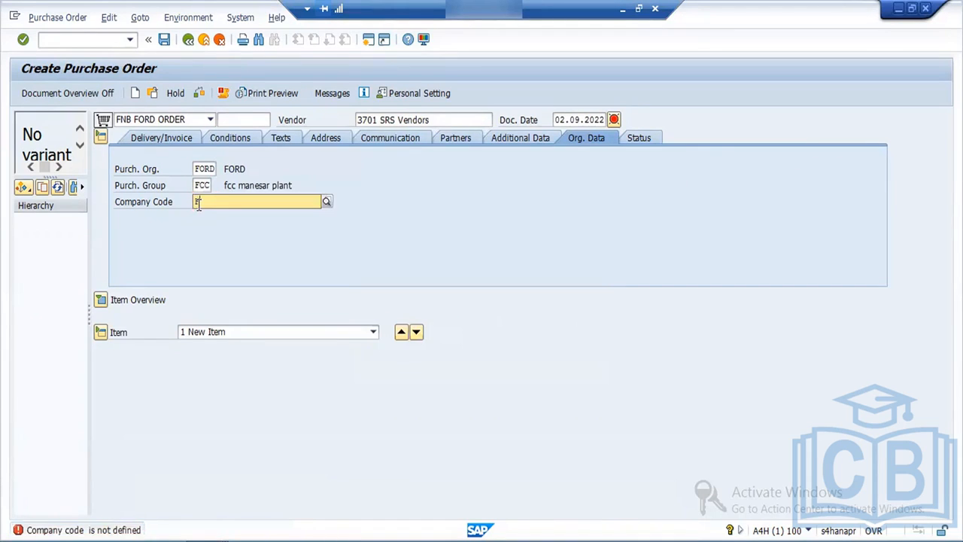
text(FORD)
key(Return)
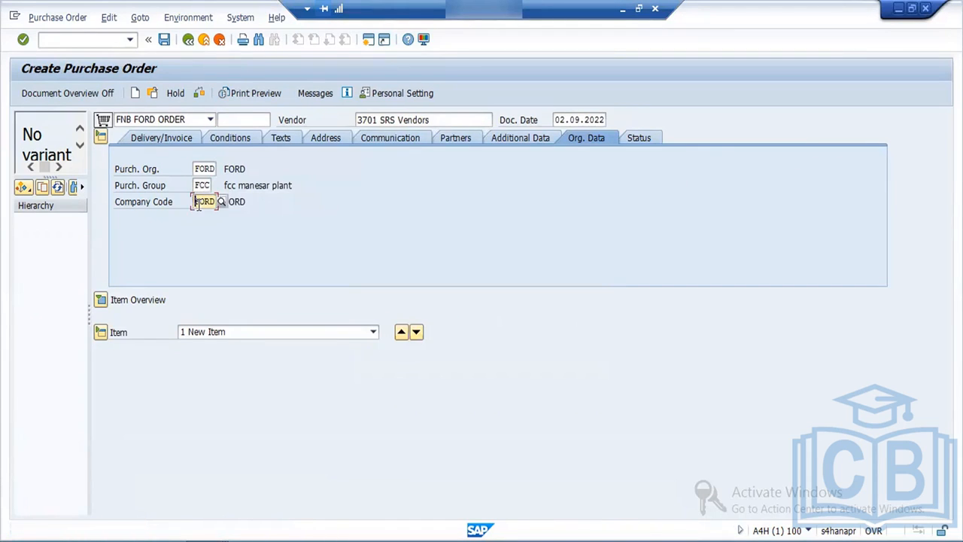
click(100, 300)
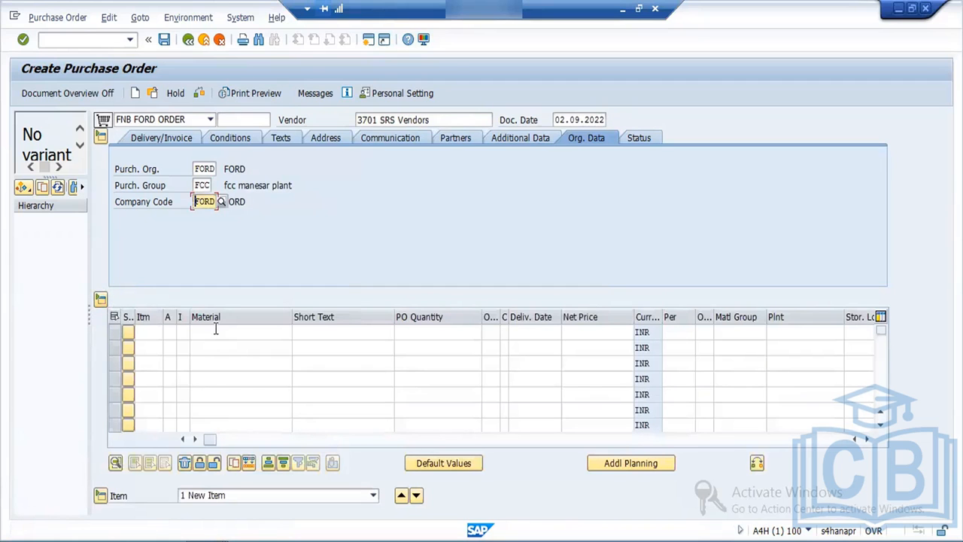
click(216, 329)
click(226, 345)
key(Return)
click(426, 328)
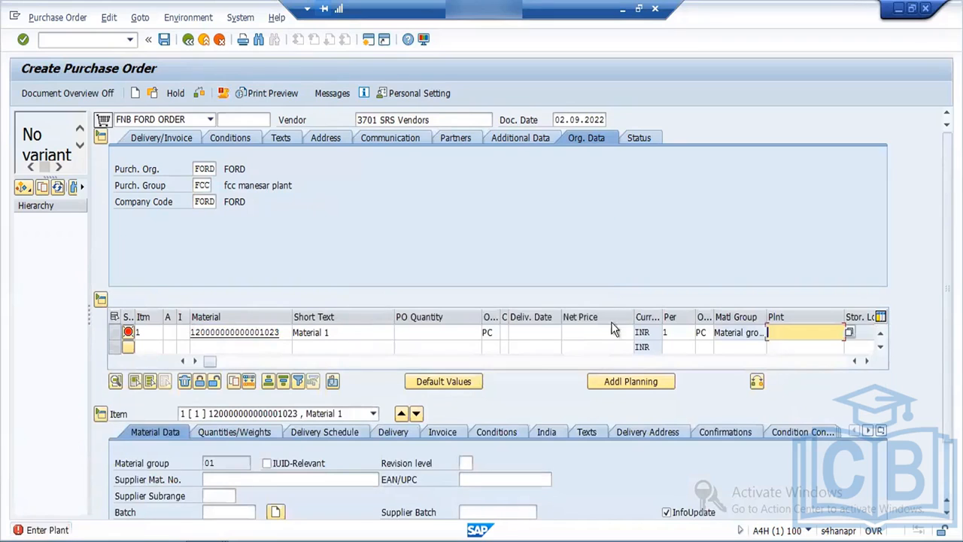
click(779, 333)
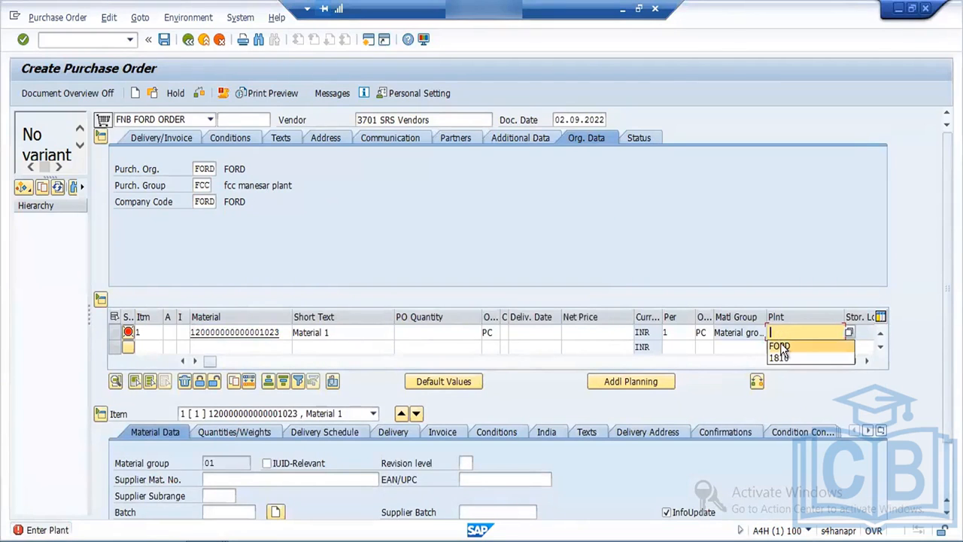
click(780, 346)
key(Return)
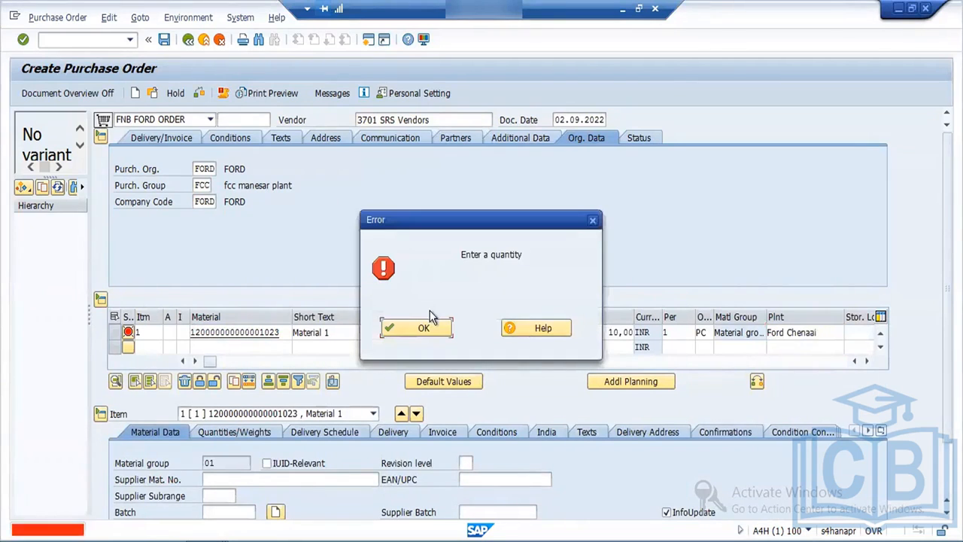
Set item 1's order quantity to 1 PC and its storage location to SS03
click(426, 327)
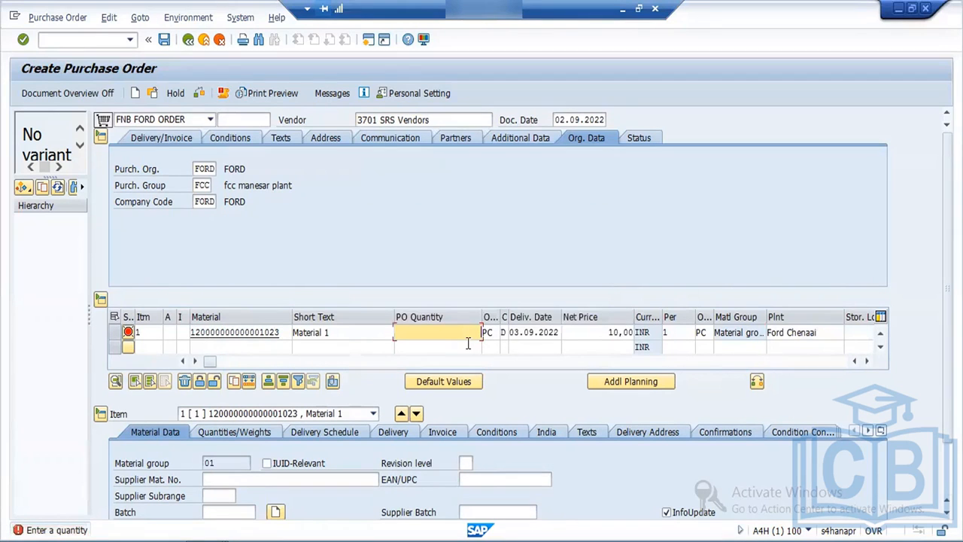
text(1)
key(Return)
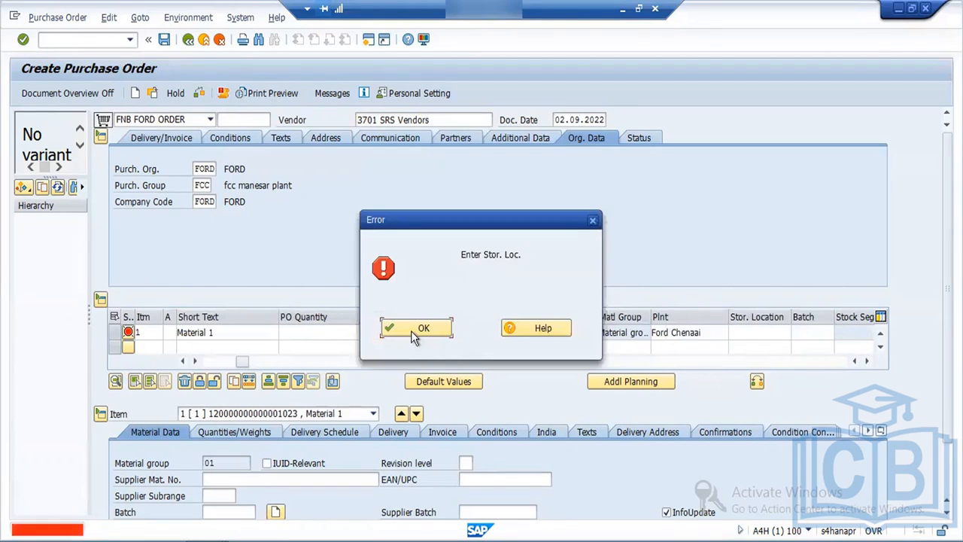
click(416, 328)
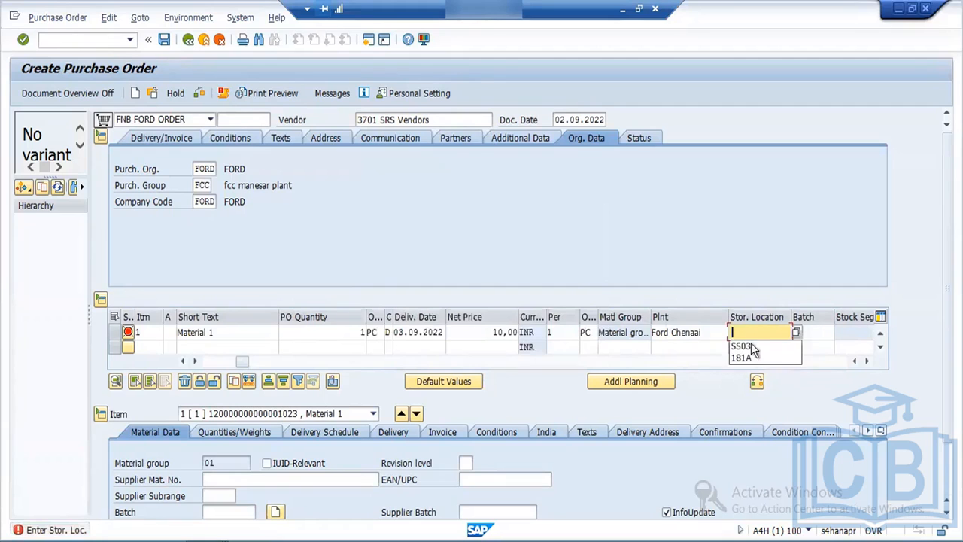
click(751, 345)
key(Return)
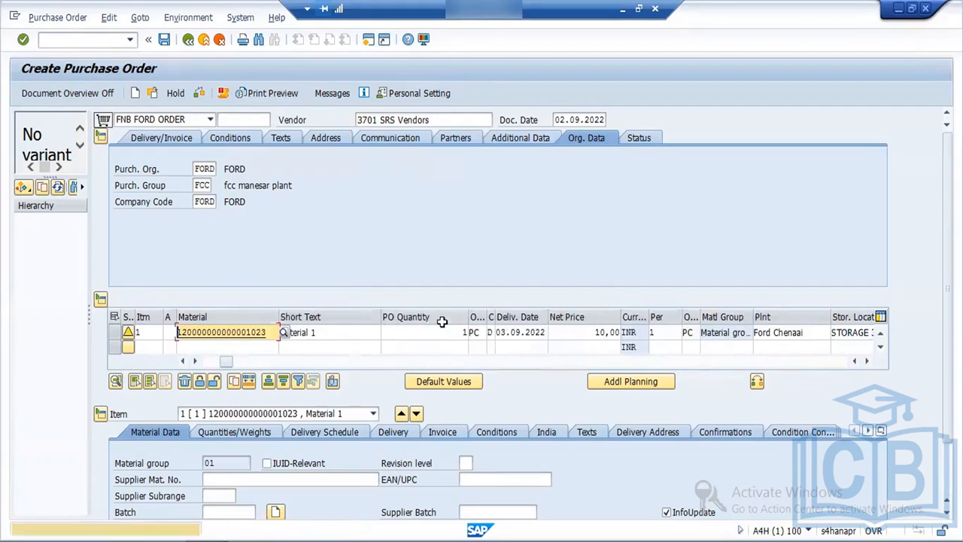
Open item 1's conditions, then check the purchase order and review its messages
click(390, 434)
click(325, 285)
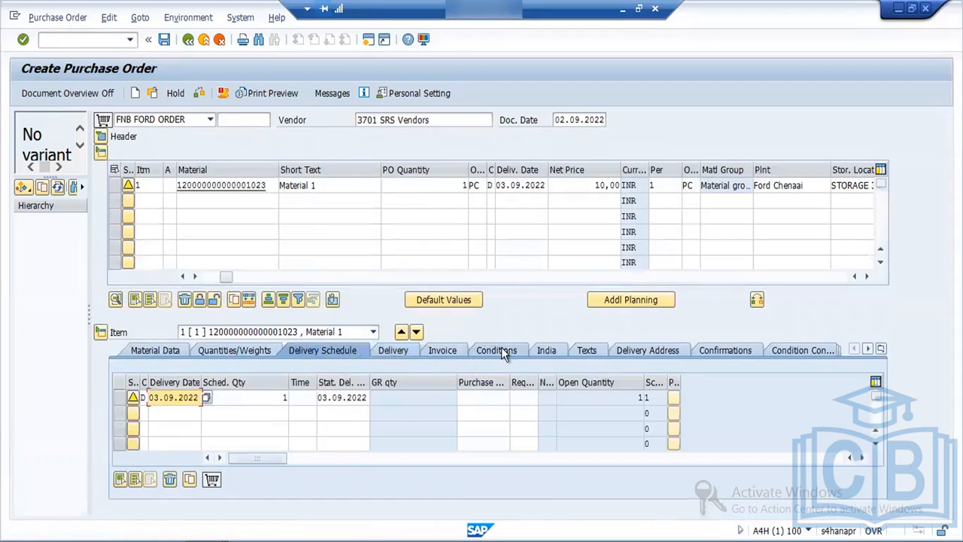
click(502, 352)
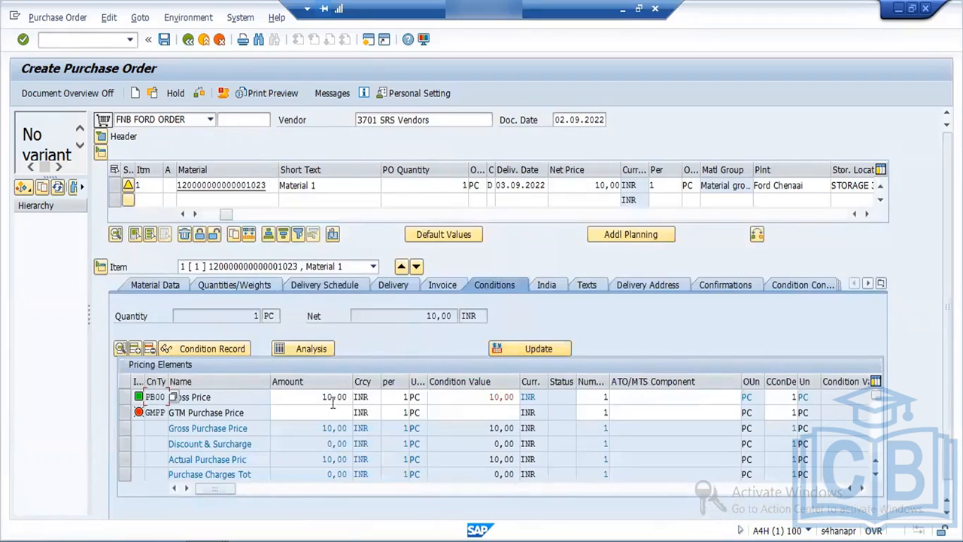
click(203, 94)
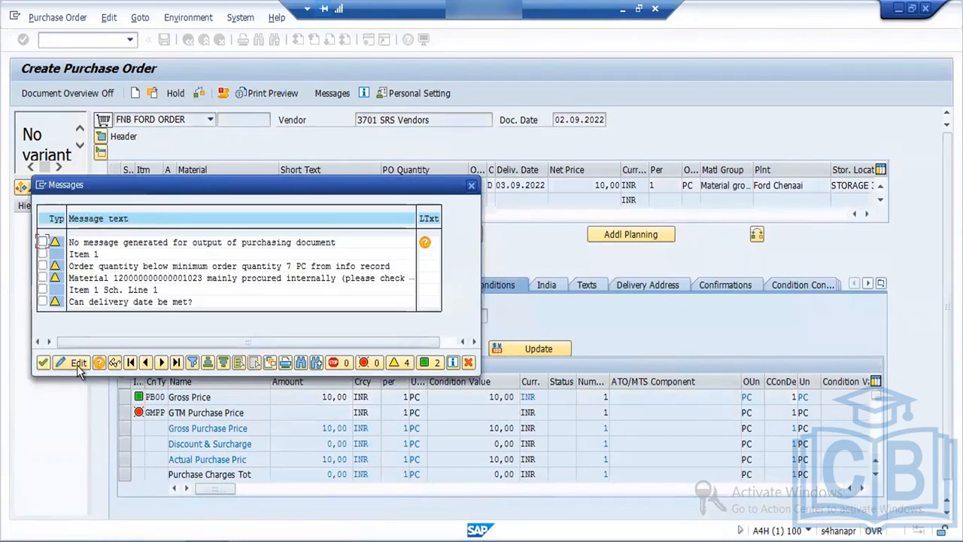
click(43, 363)
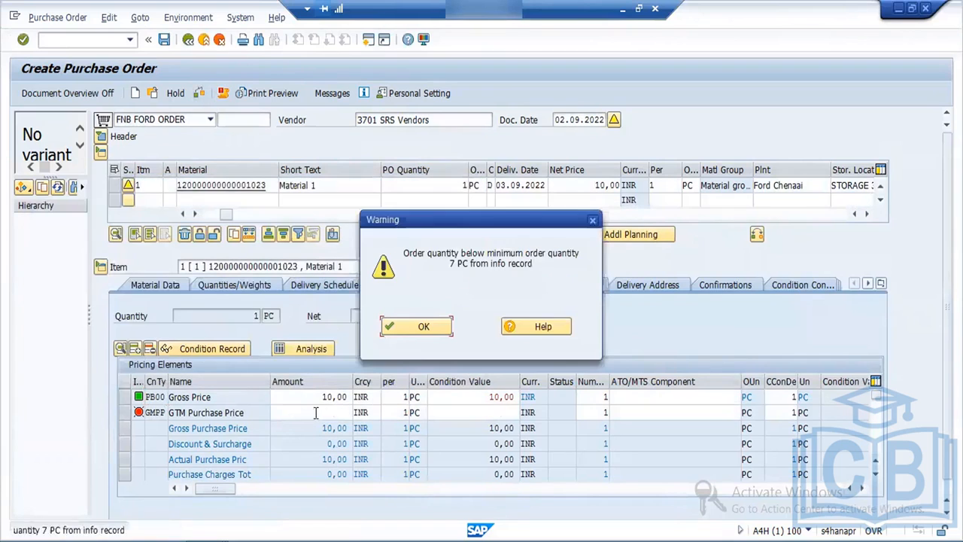
click(426, 327)
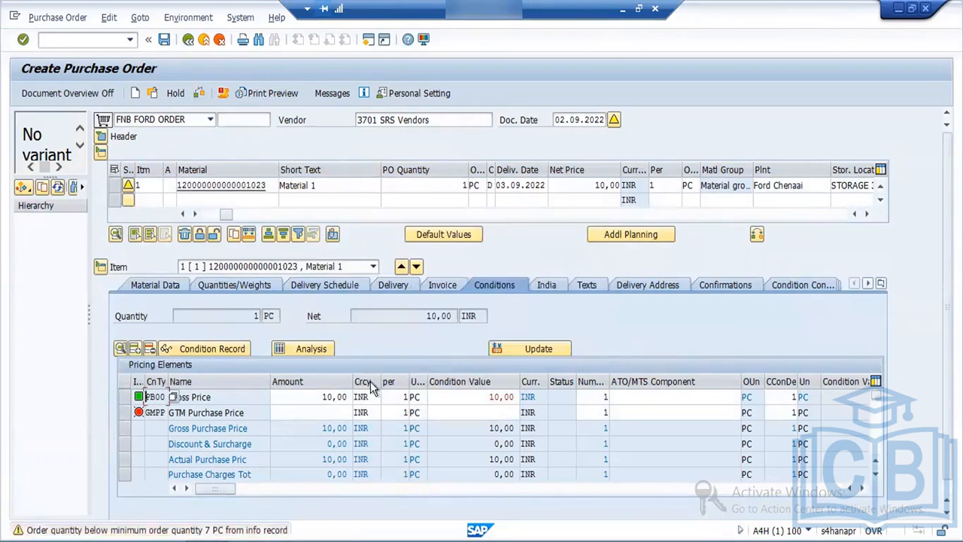
Set item 1's GMPP GTM Purchase Price amount to 1 INR and save the purchase order, accepting the warnings
click(338, 413)
text(1)
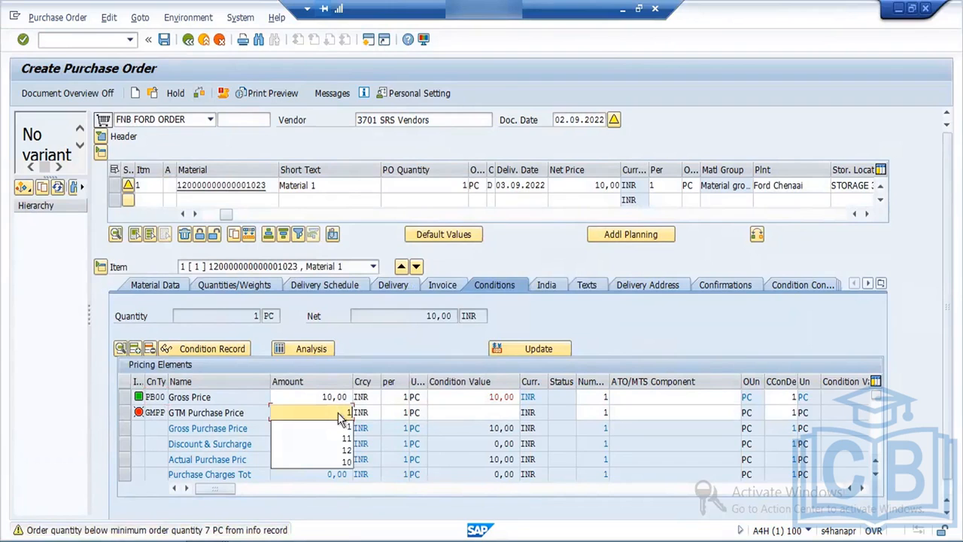
key(Return)
click(420, 328)
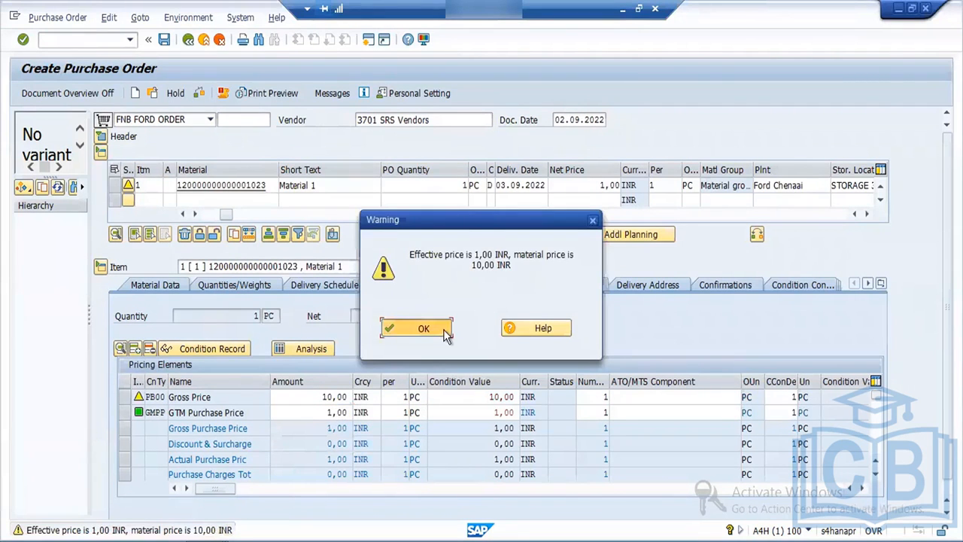
click(164, 39)
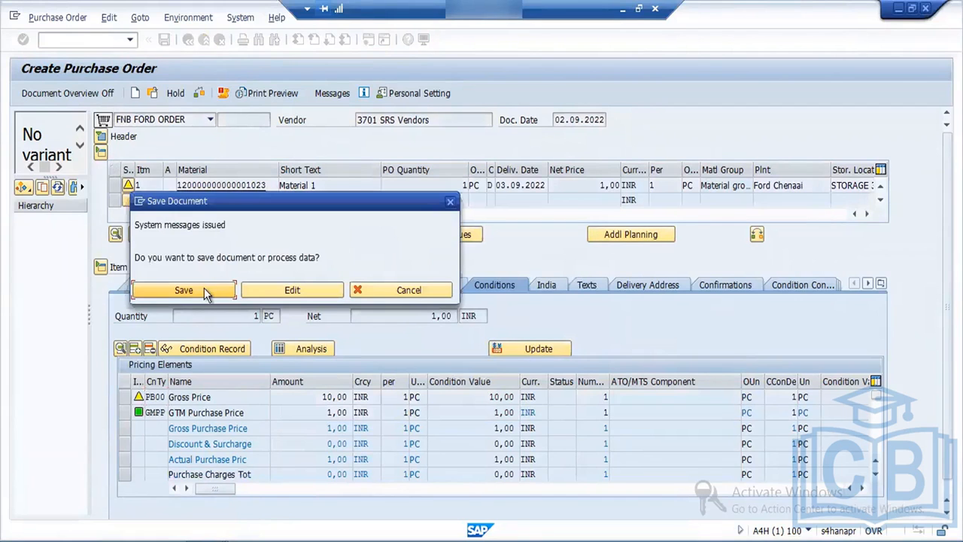
click(204, 289)
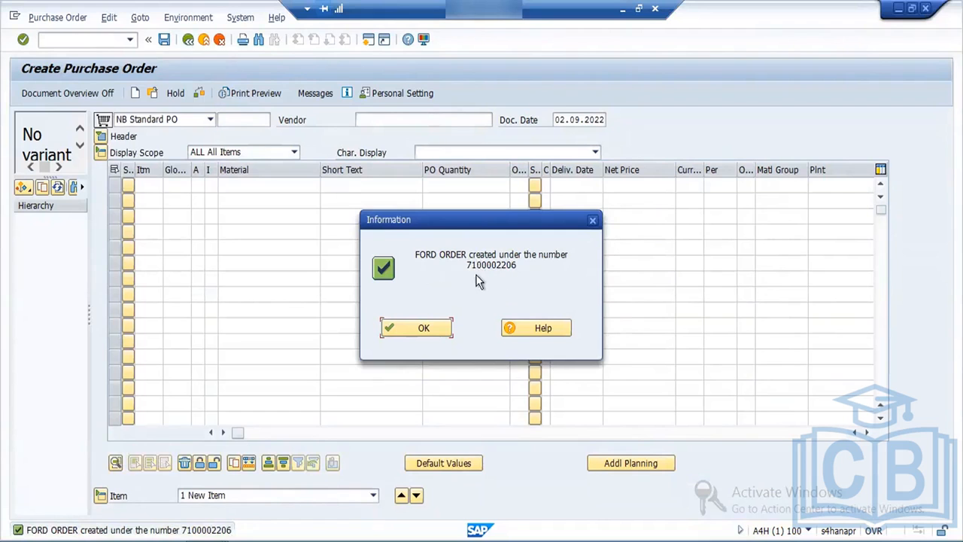
Acknowledge the purchase order creation message, open its long text, and select the created order's number
click(433, 329)
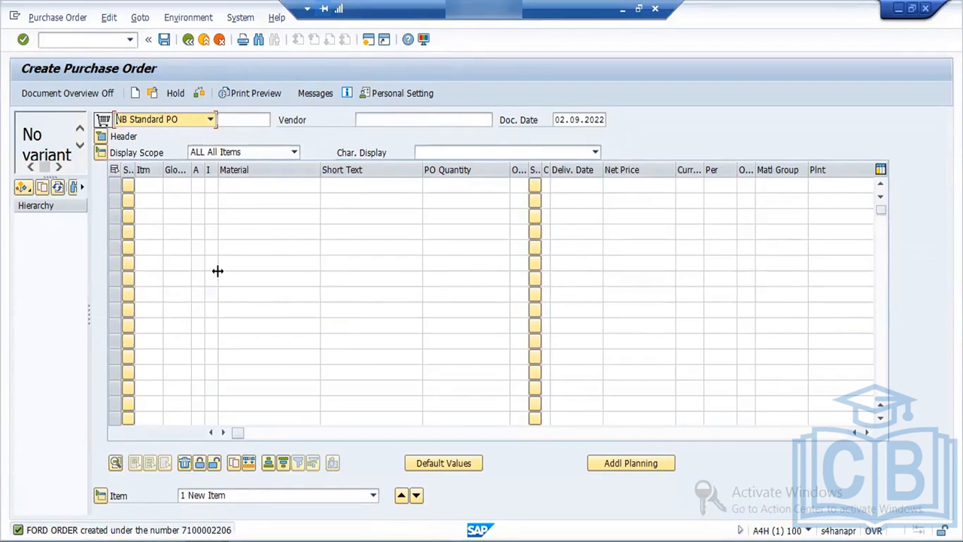
double_click(207, 520)
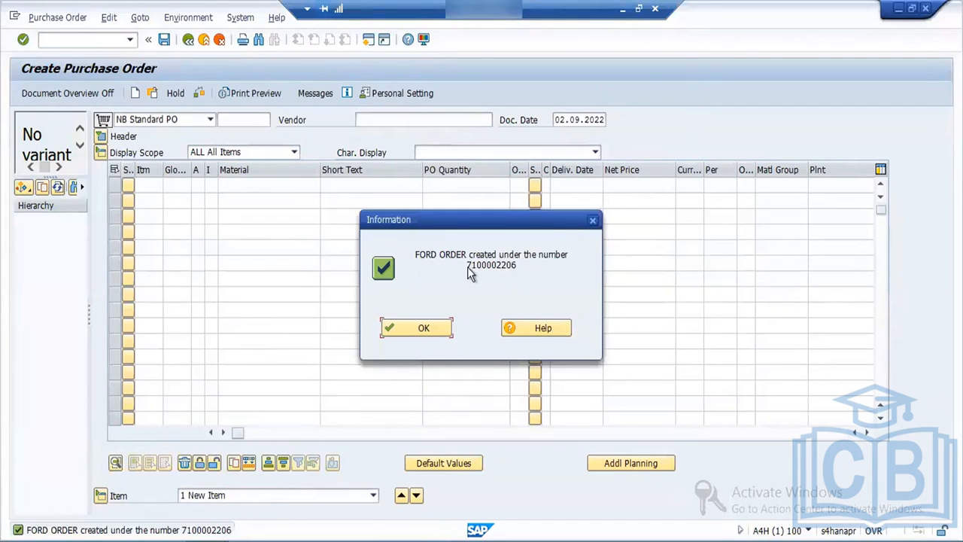
click(415, 327)
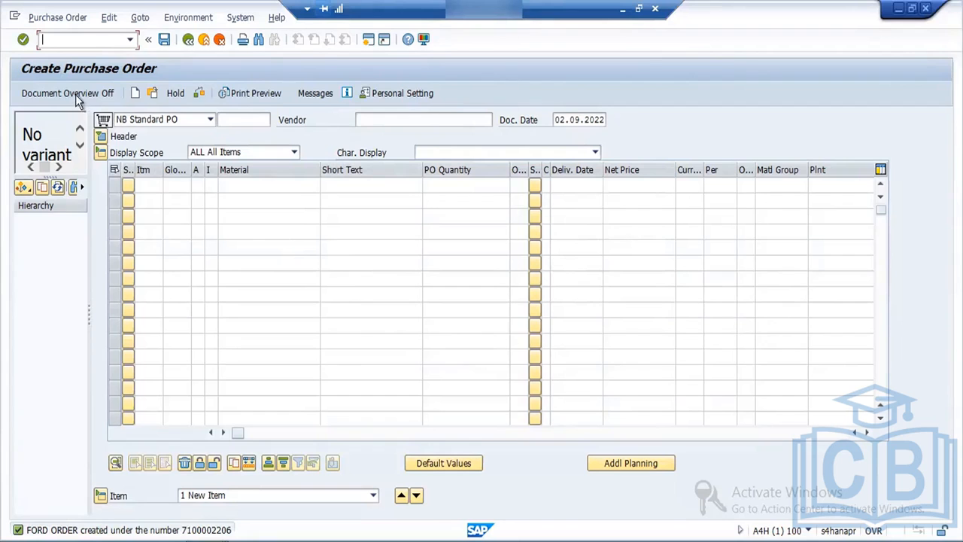
click(25, 192)
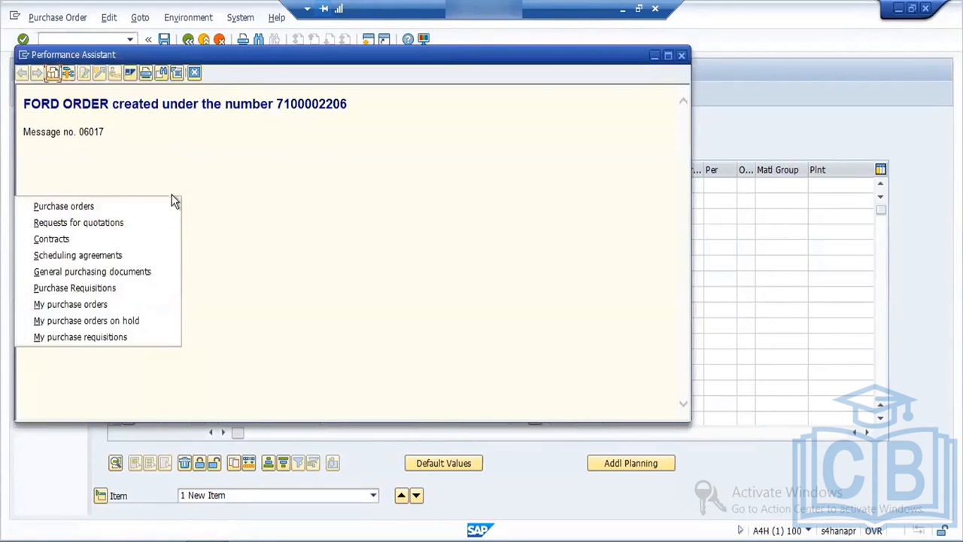
double_click(309, 109)
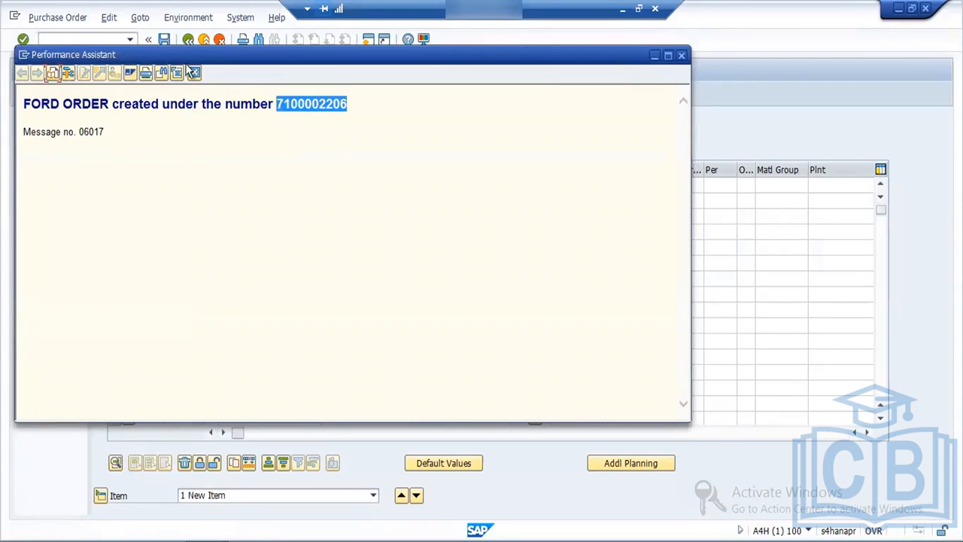
click(196, 73)
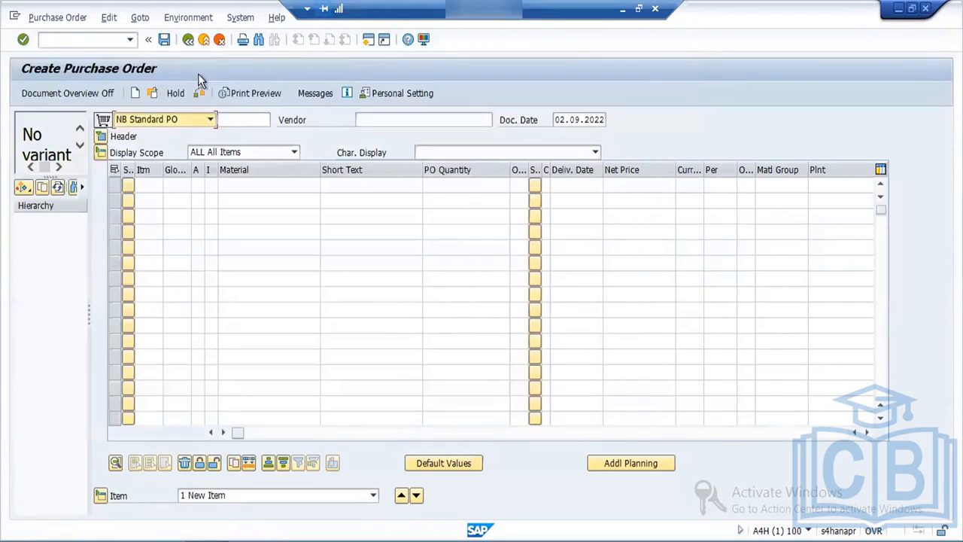
List the newly created purchase order in the document overview, selecting by its number, plant FORD and vendor 3701
click(23, 188)
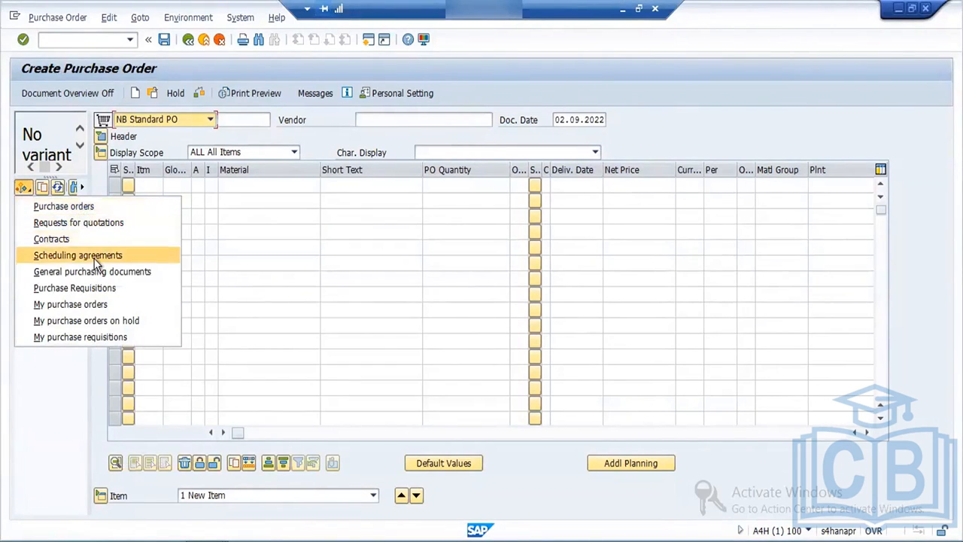
click(81, 205)
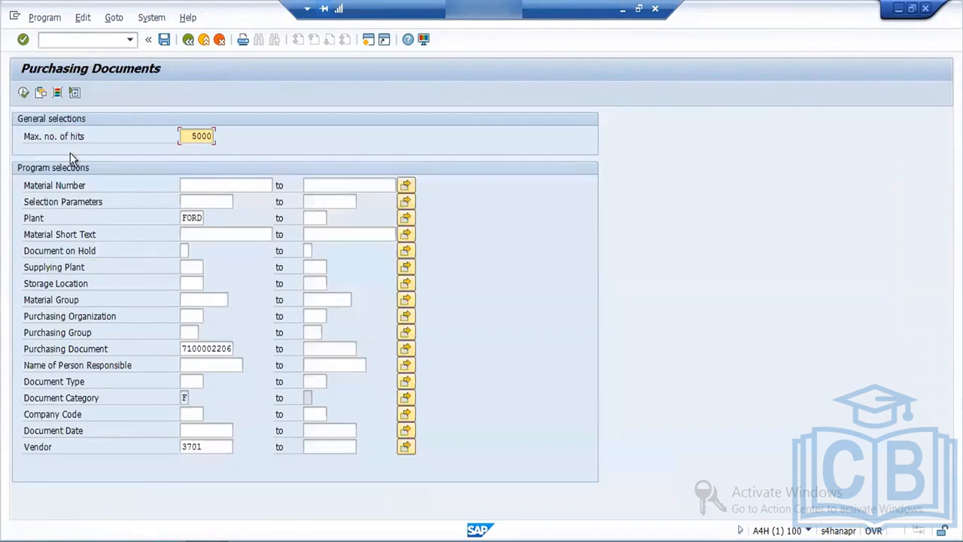
click(24, 92)
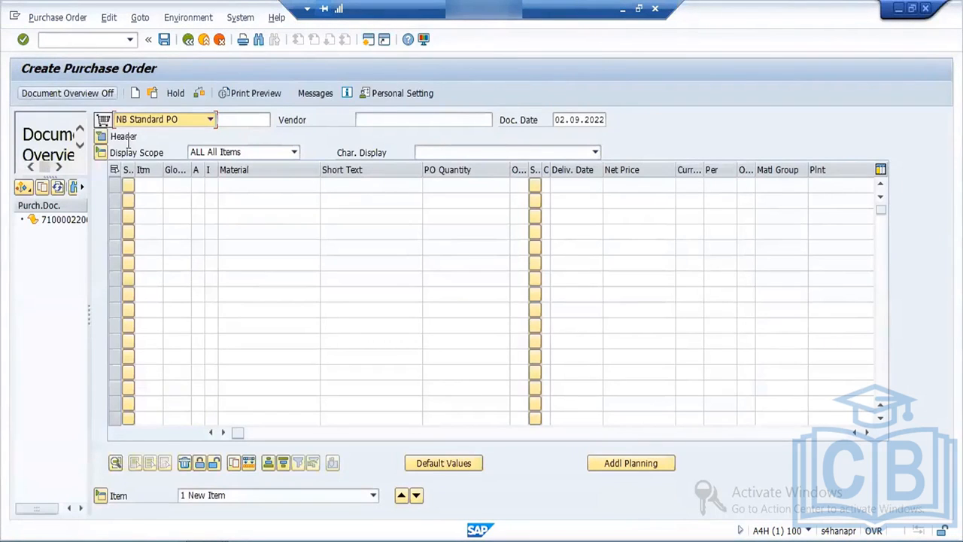
click(211, 122)
scroll(212, 132, up, 3)
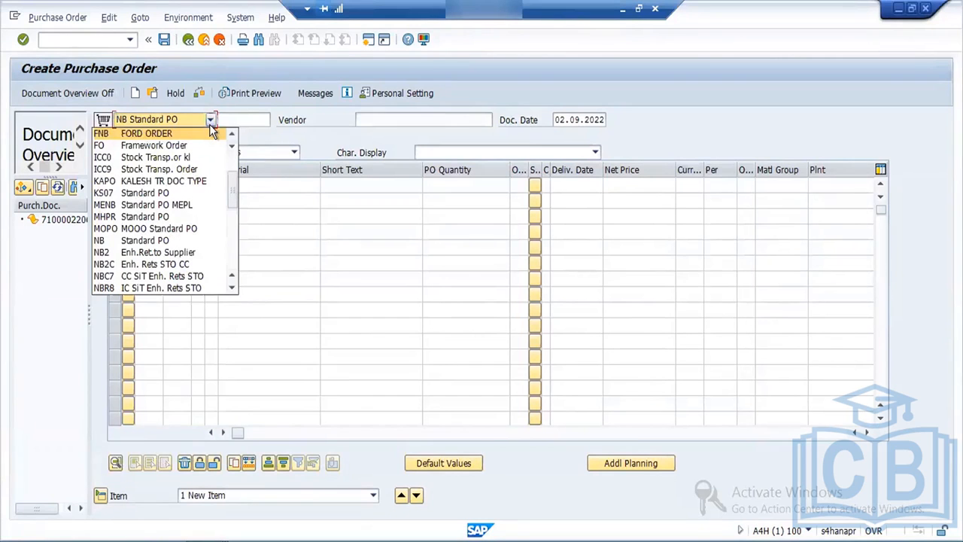
click(211, 125)
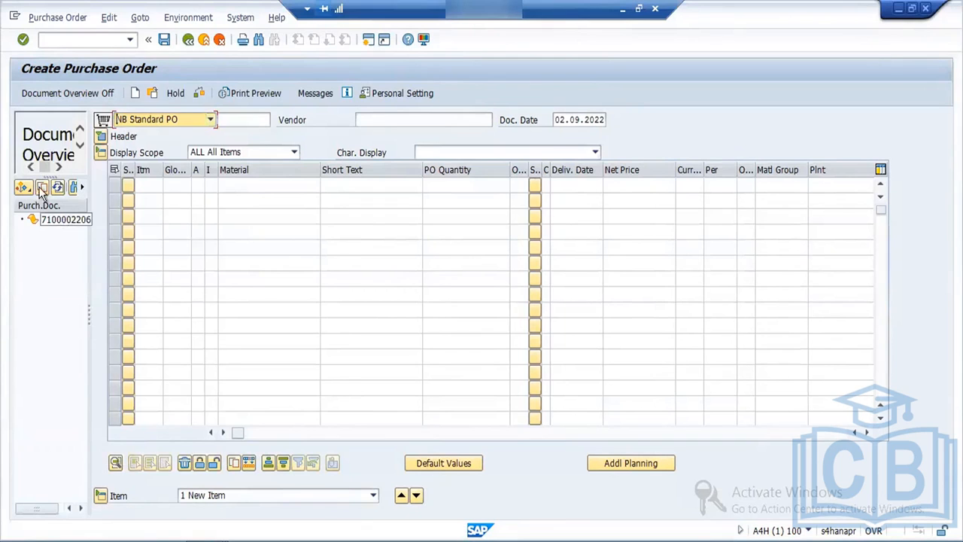
Copy the listed FNB Ford order into a new purchase order, accepting the material procurement warning
click(55, 221)
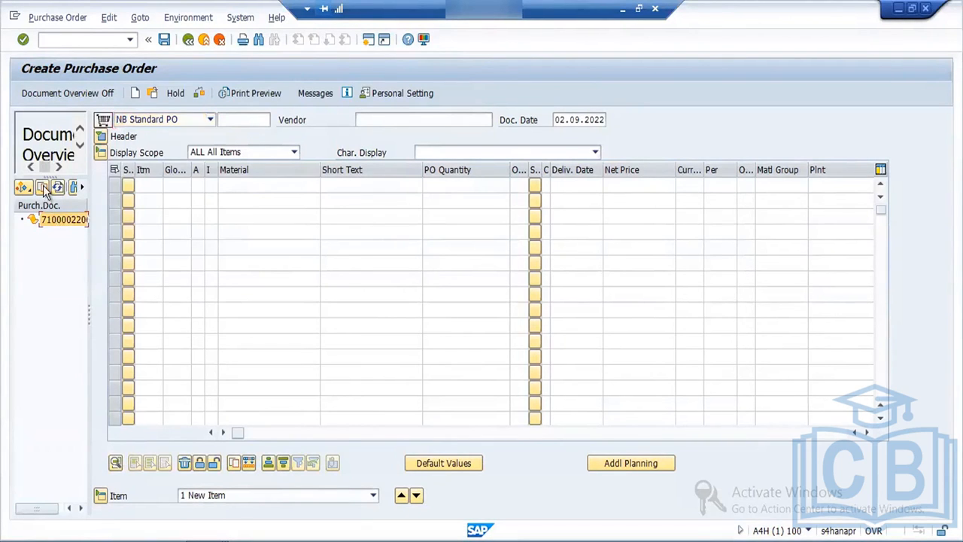
click(44, 187)
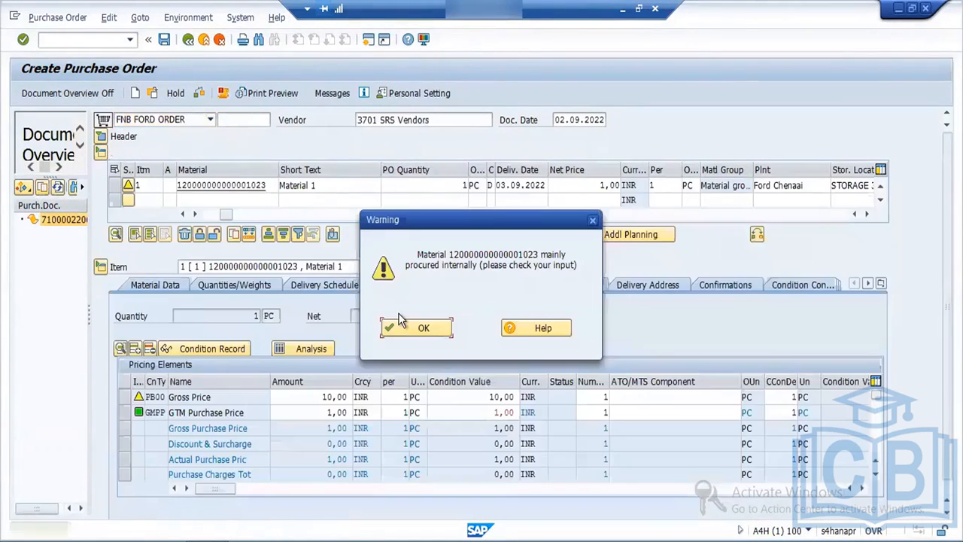
click(413, 326)
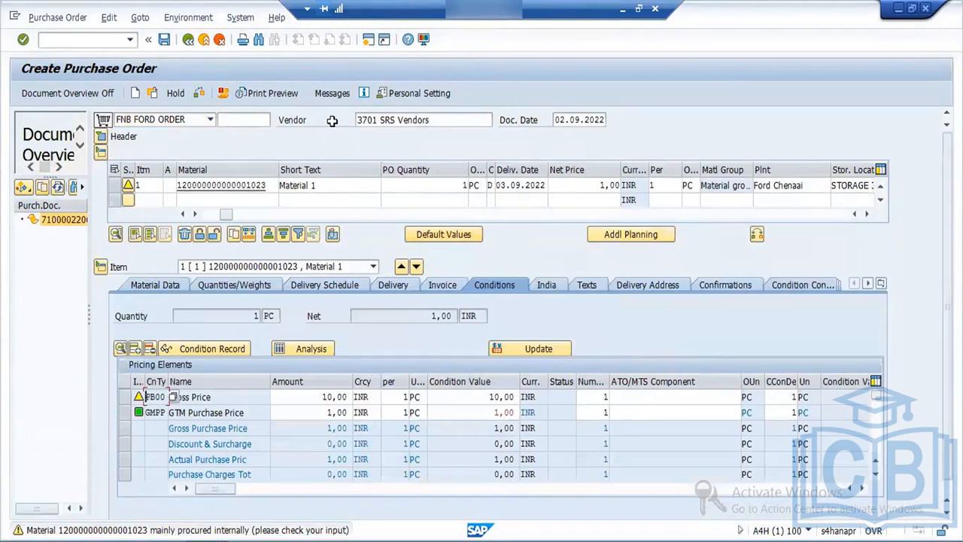
Check the copied purchase order, accept the minimum quantity warning, and save it despite the system messages
click(197, 94)
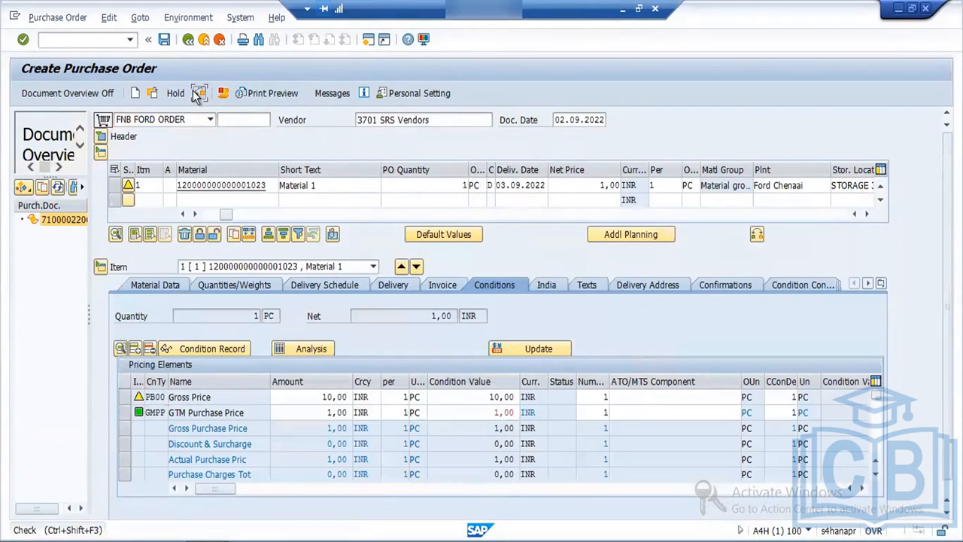
click(43, 380)
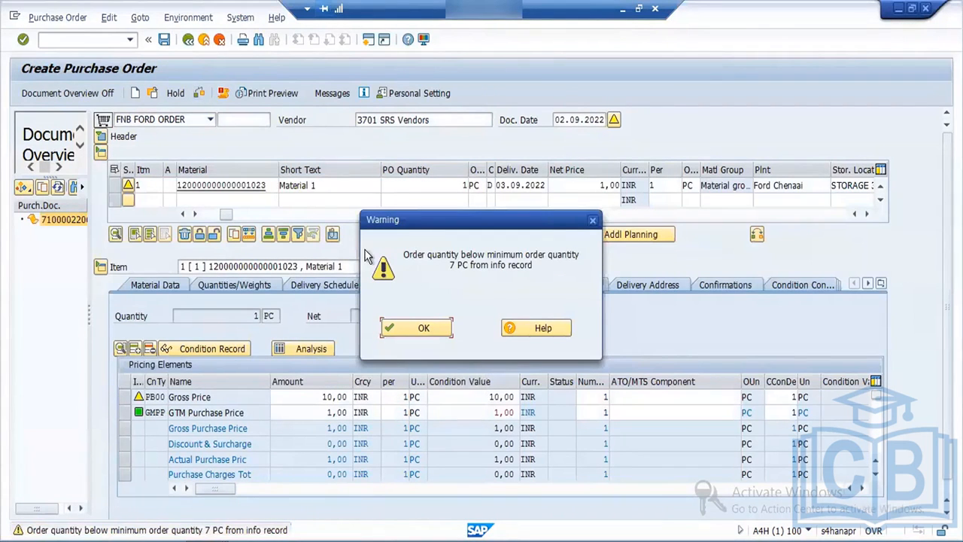
click(411, 329)
click(163, 39)
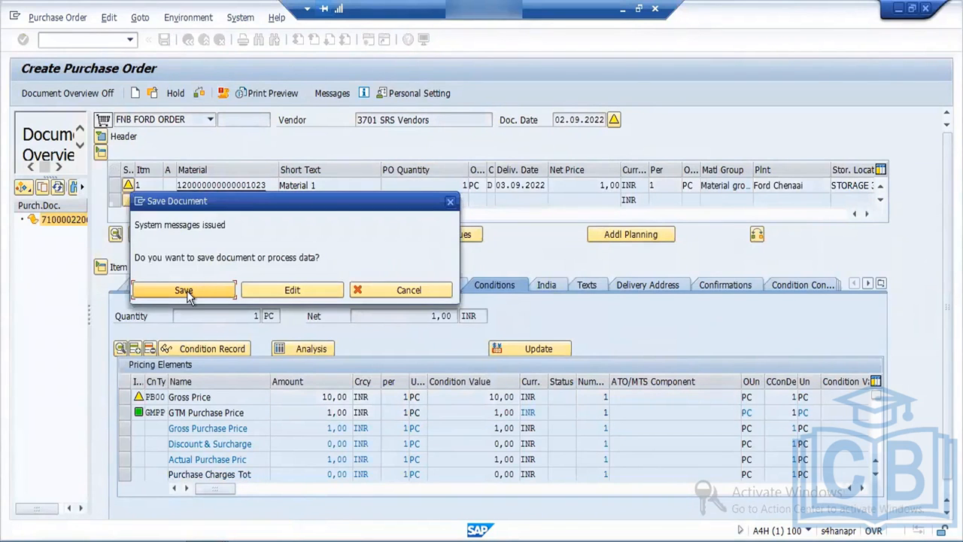
click(184, 291)
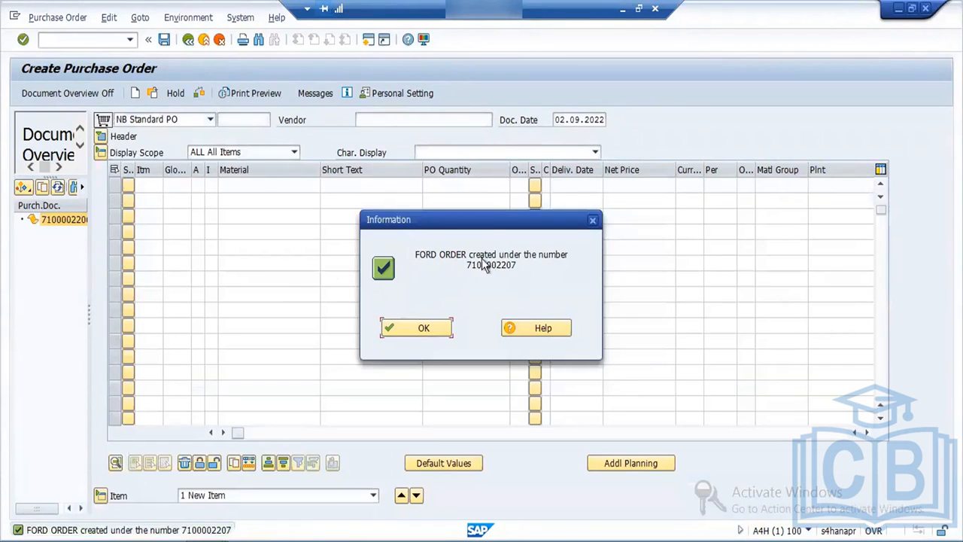
click(401, 329)
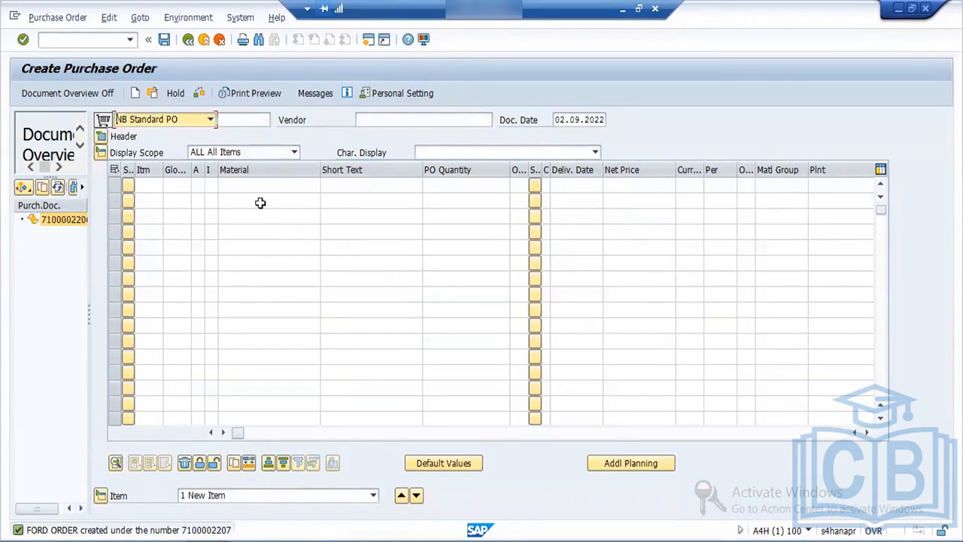
Run the ME2N purchasing documents report for plant FORD, review the listed orders, and return to SAP Easy Access
click(189, 41)
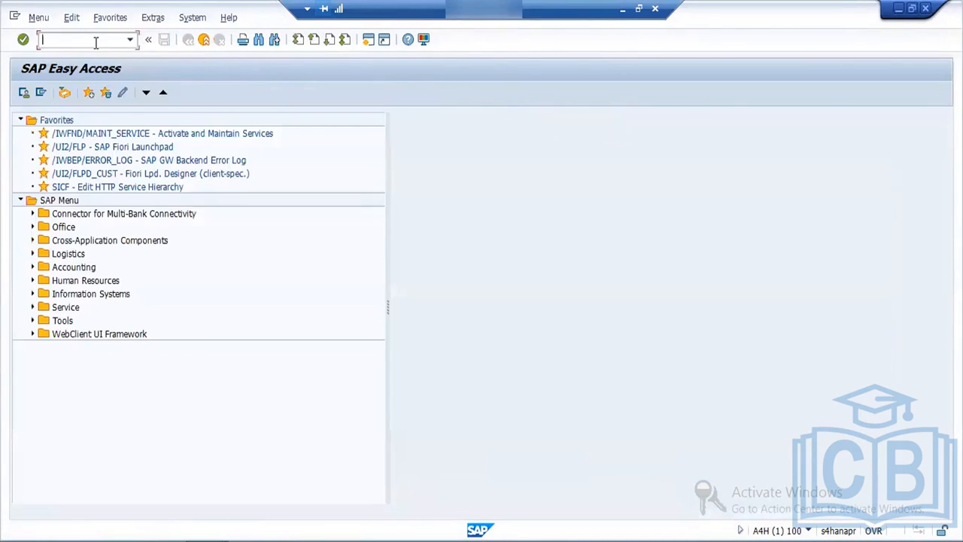
text(ME2N)
key(Return)
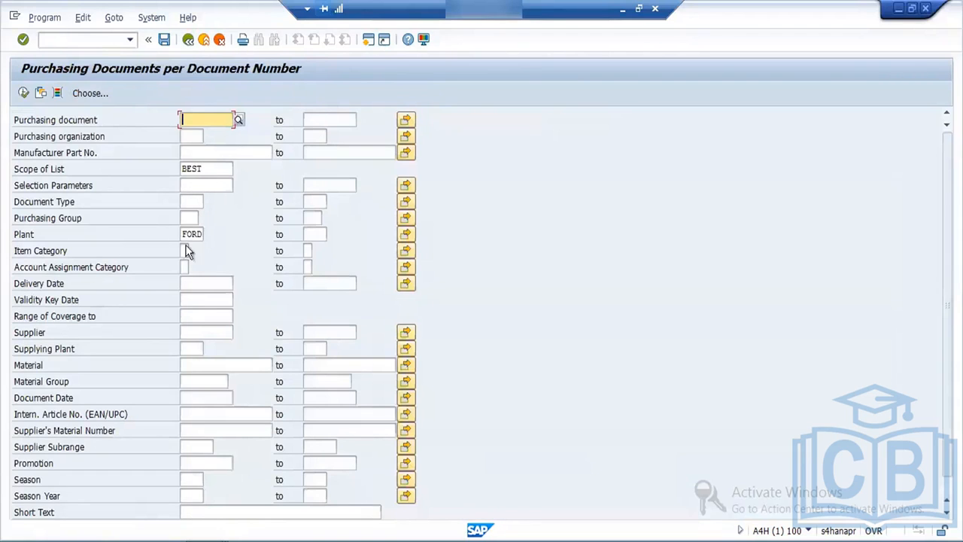
click(23, 93)
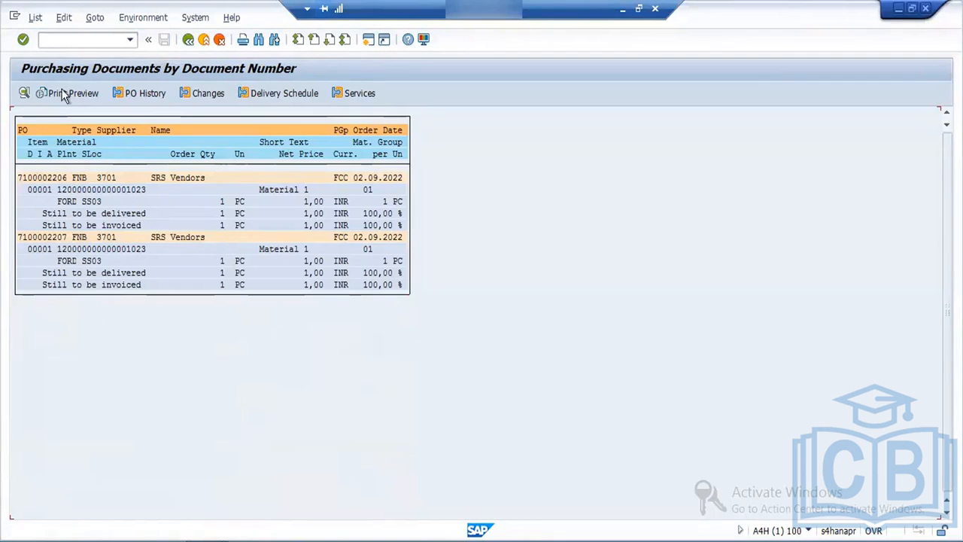
click(188, 40)
click(189, 39)
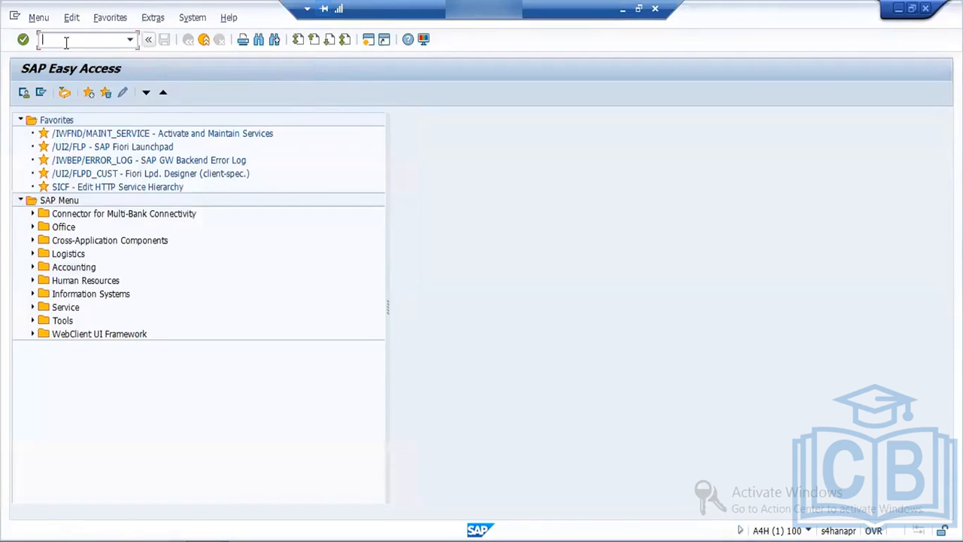
Open General Table Display and load the selection criteria of table EKKO
text(6N)
key(Return)
text(E)
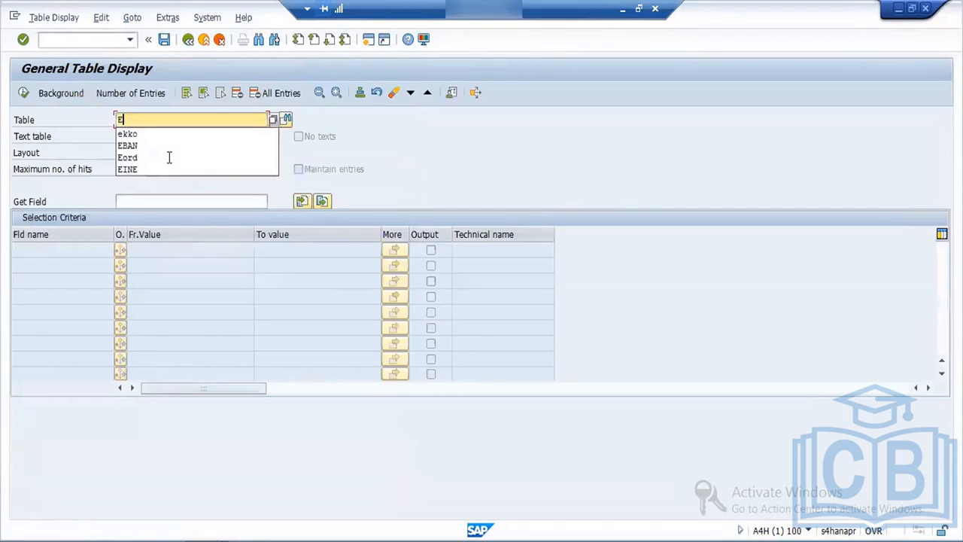
text(KKO)
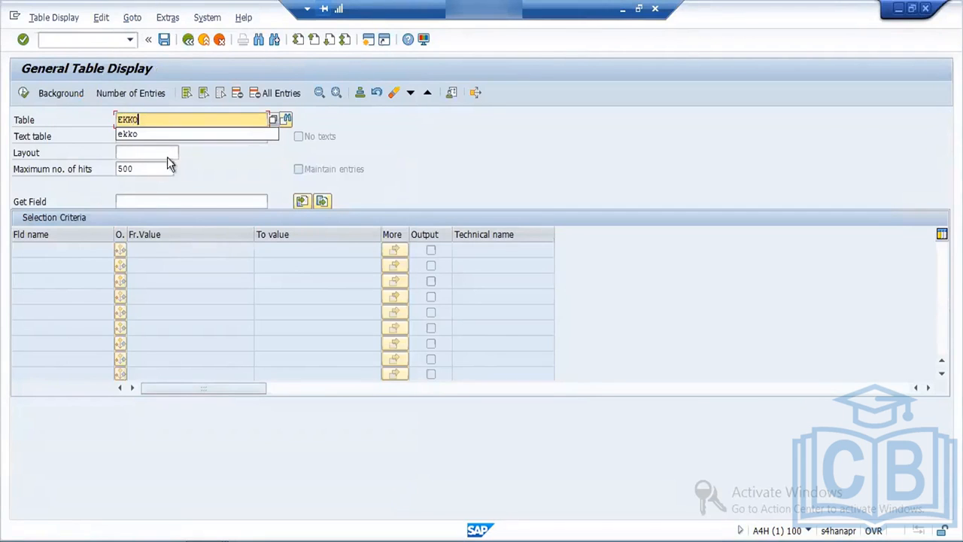
key(Return)
Display the EKKO entries for company code FORD and document category F, then return to SAP Easy Access
click(134, 284)
text(FORD)
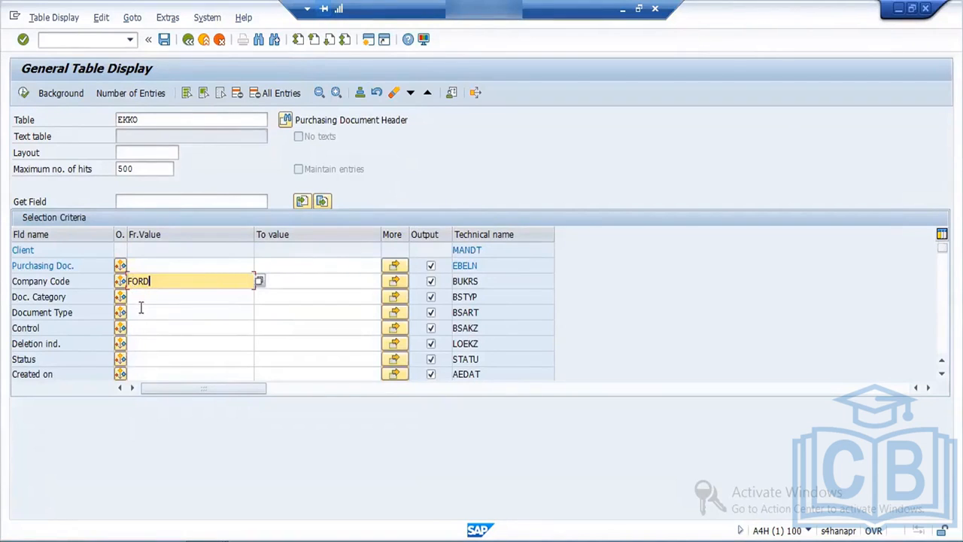
click(137, 300)
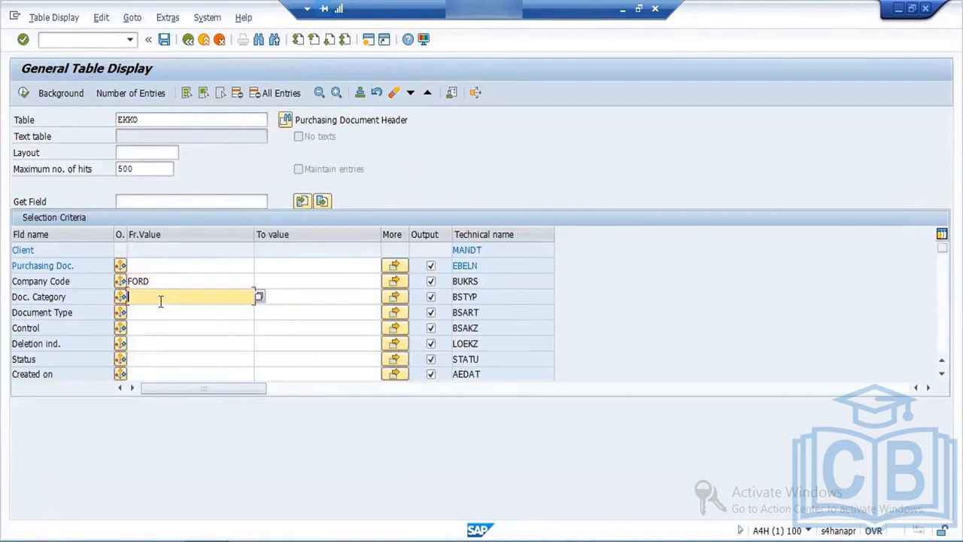
click(258, 297)
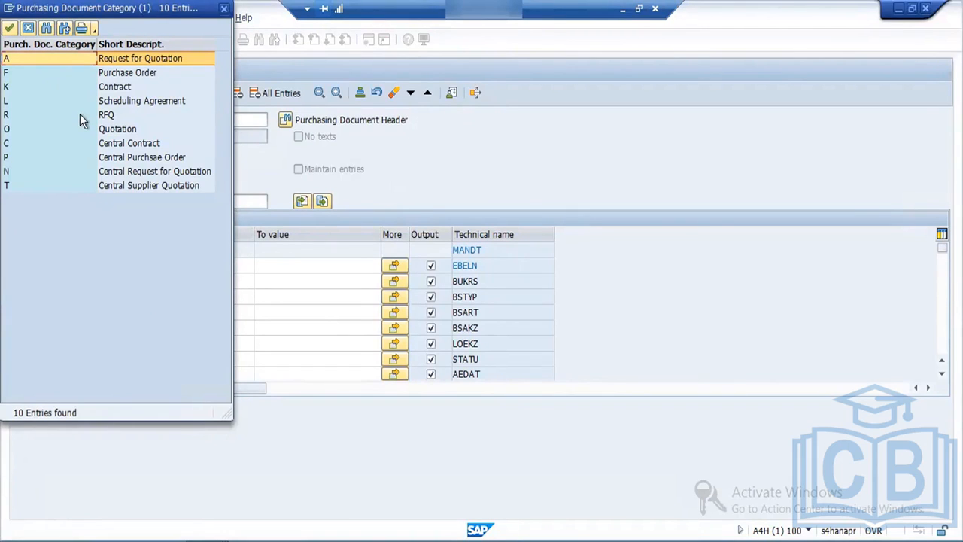
click(28, 30)
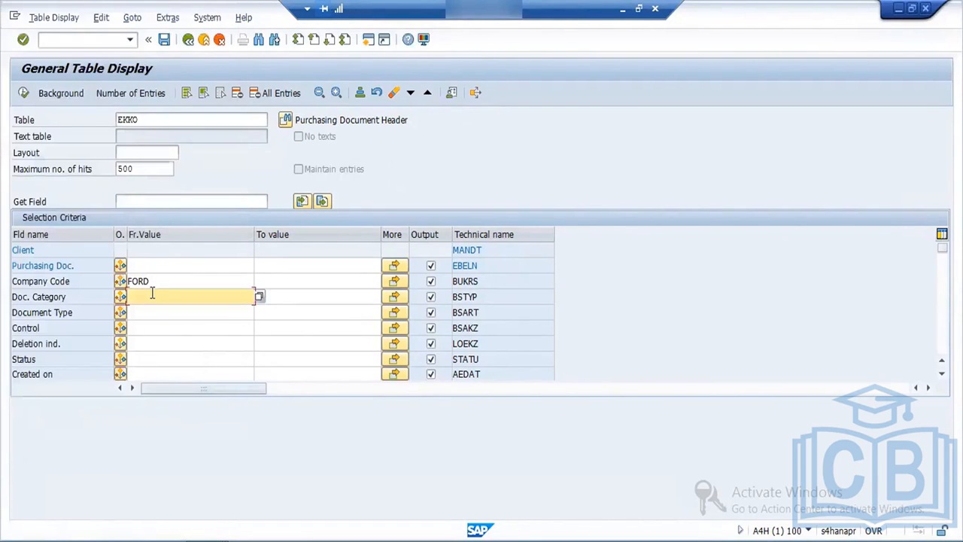
text(F)
key(Return)
click(24, 92)
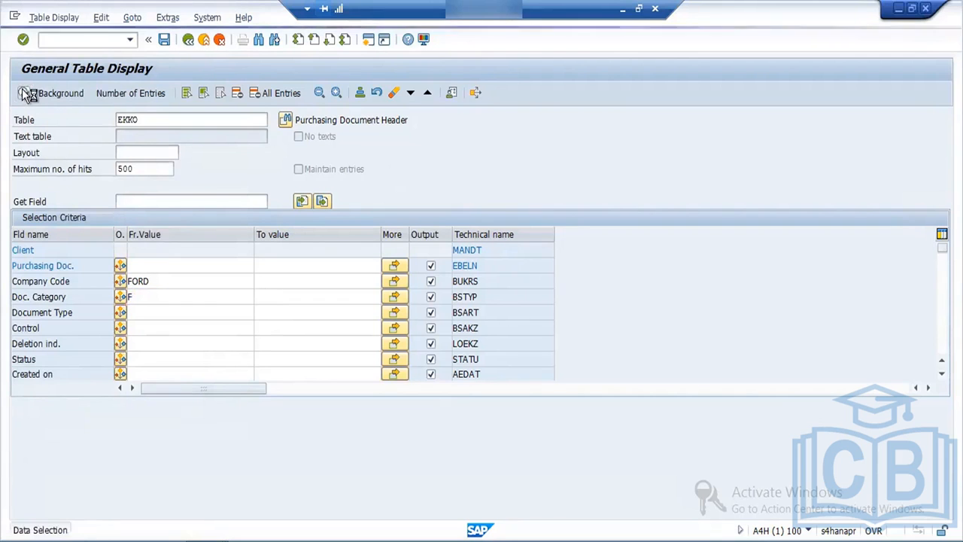
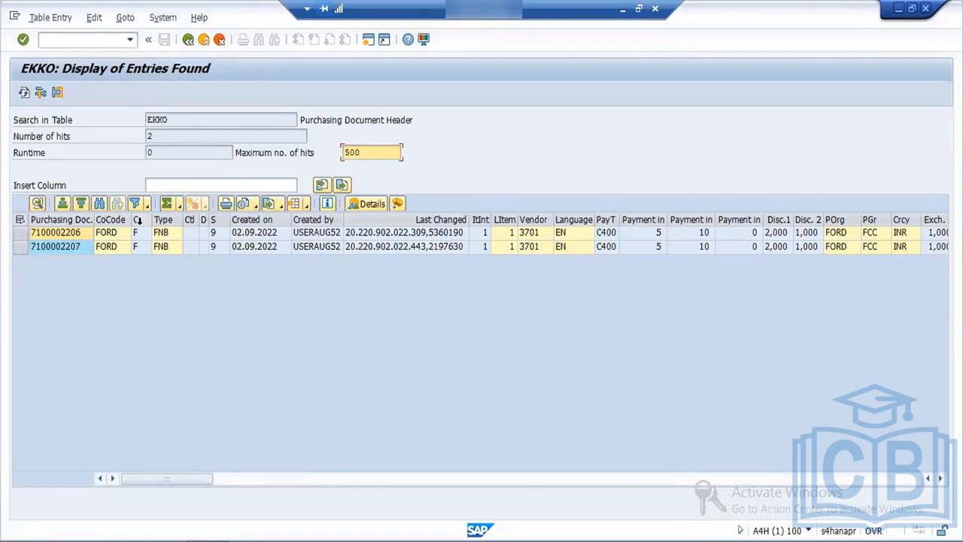
click(188, 40)
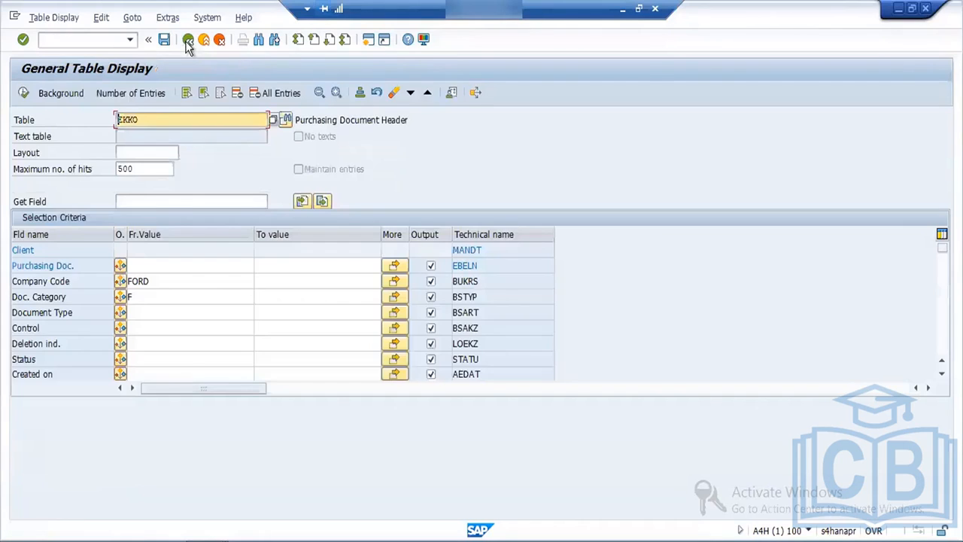
click(188, 40)
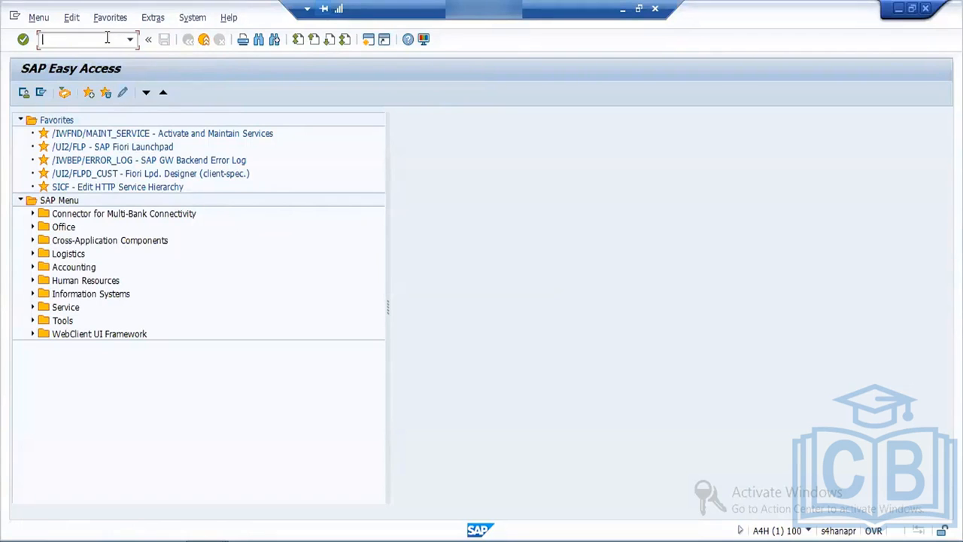
Change the purchase order in ME22N to a quantity of 10 PC for item 1, accept the effective price warning, and save despite system messages
text(ME22N)
key(Return)
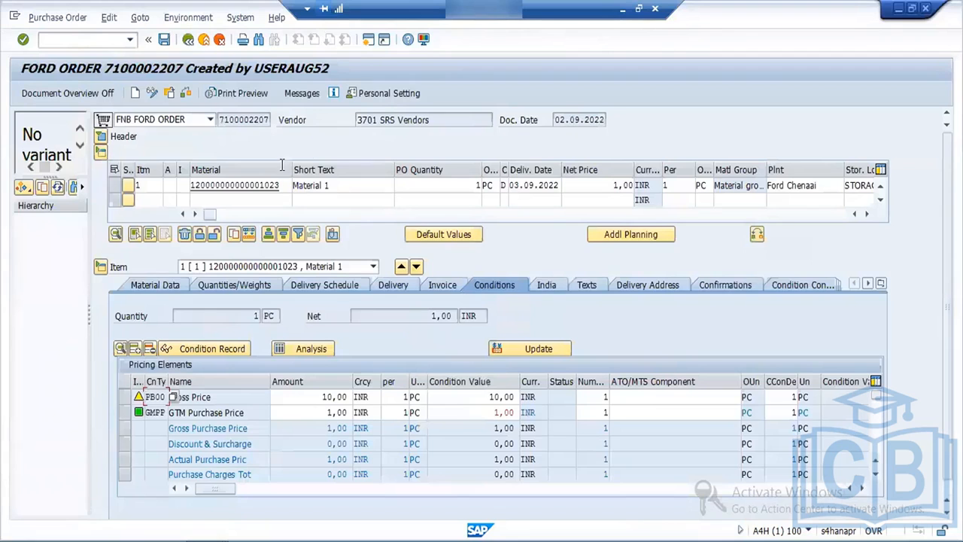
click(458, 188)
text(10)
key(Return)
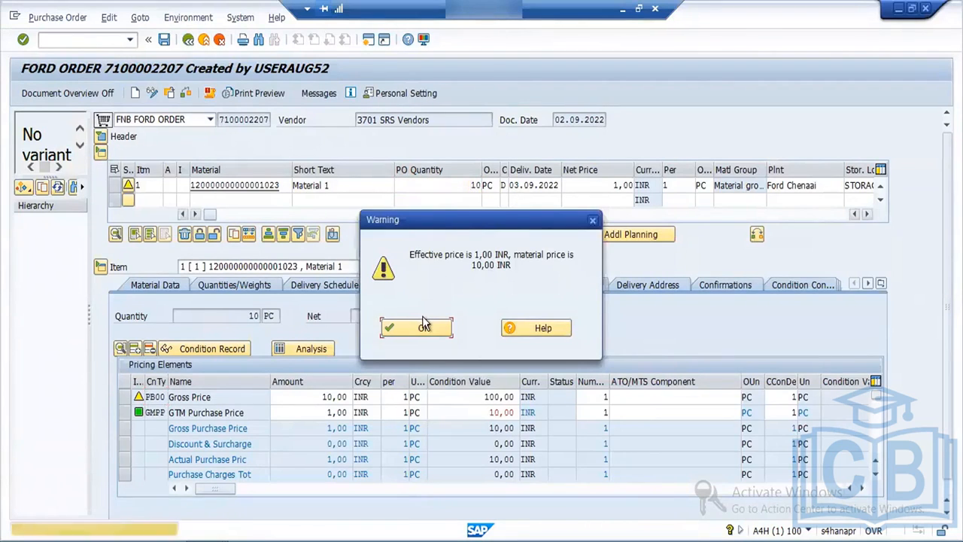
click(423, 329)
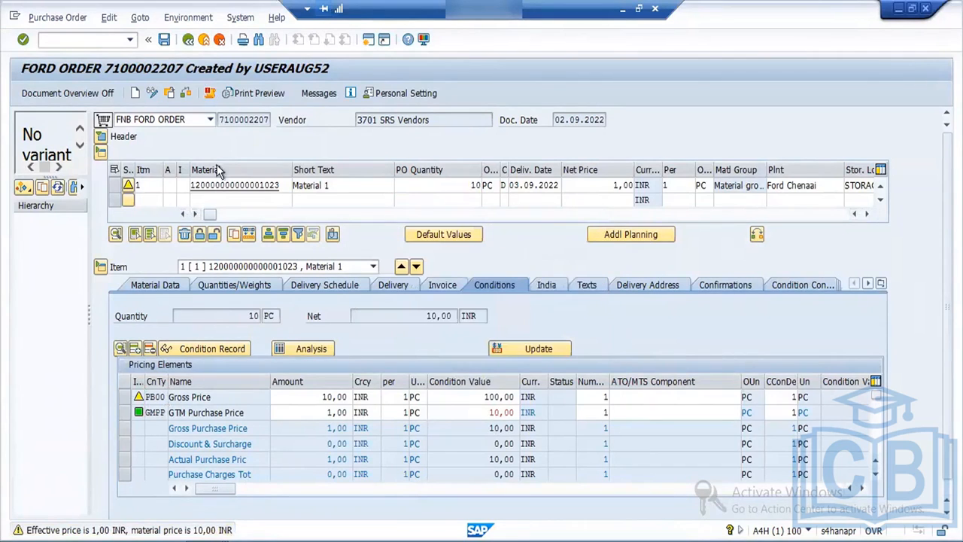
click(166, 40)
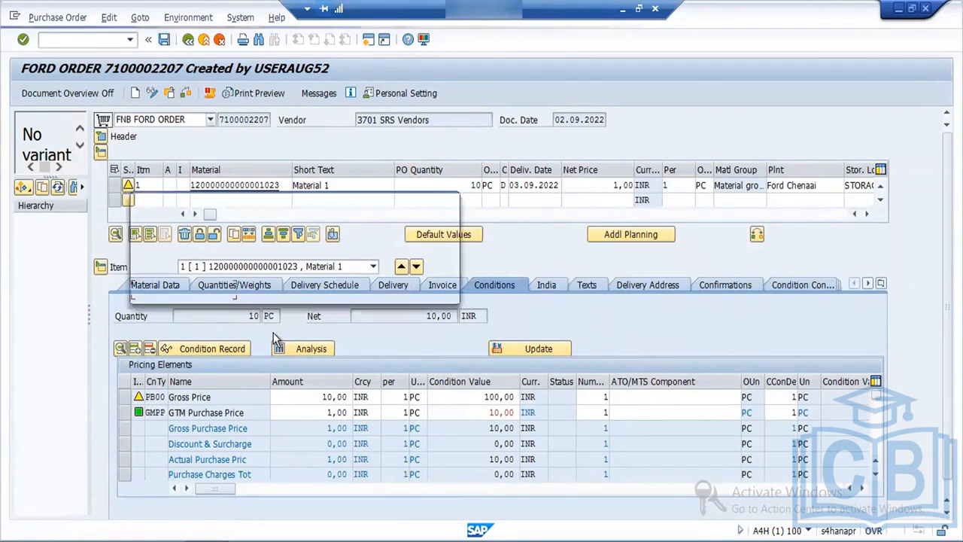
click(208, 296)
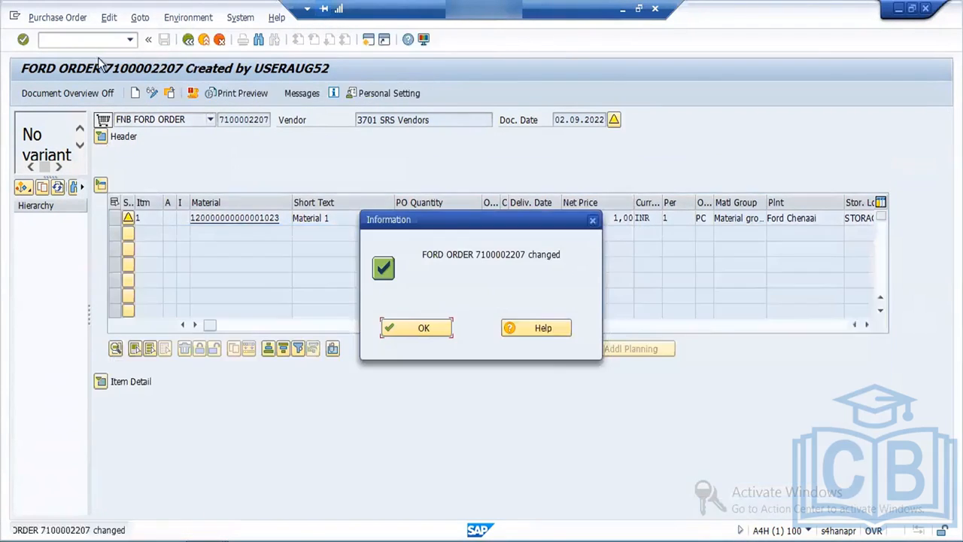
click(407, 326)
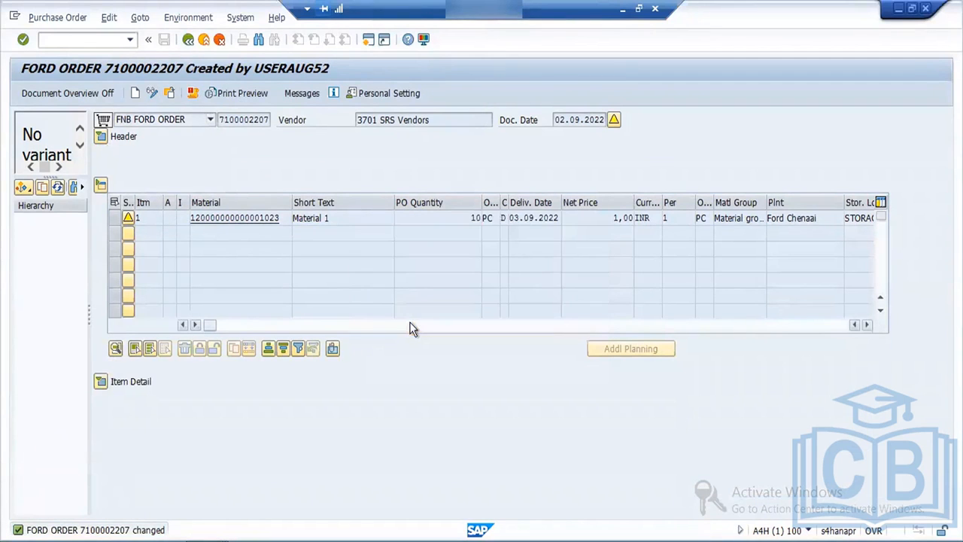
Copy item 1 of the purchase order as a second item, save the order despite system messages, and return to SAP Easy Access
click(154, 94)
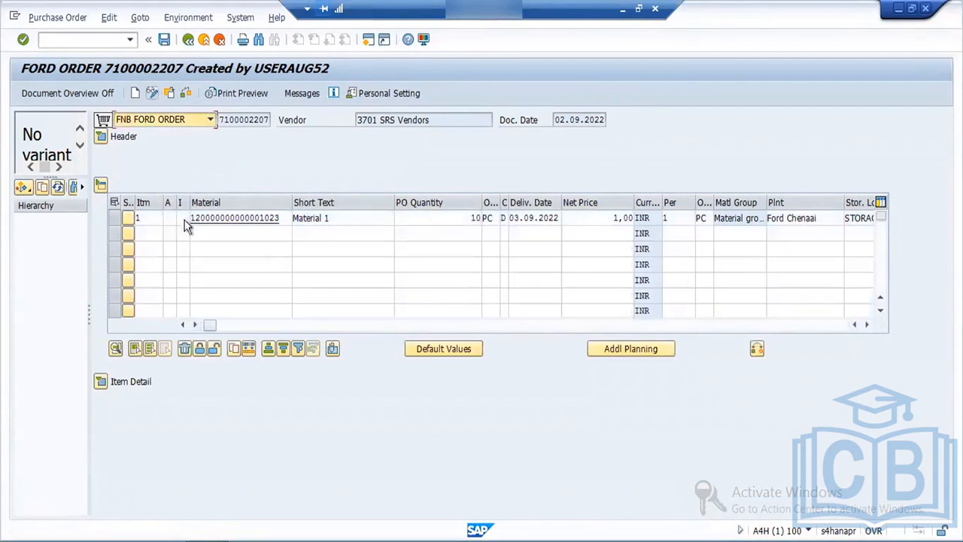
click(113, 219)
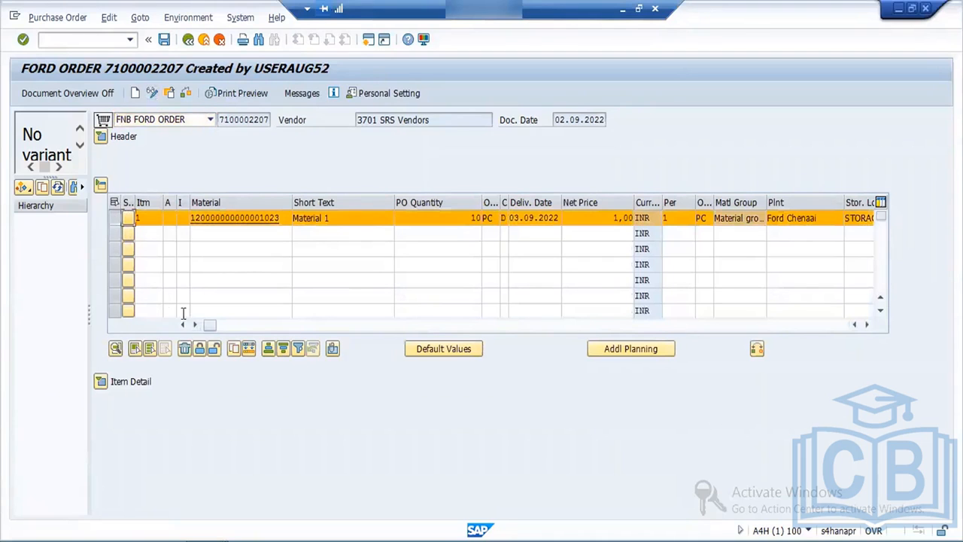
click(235, 350)
click(415, 327)
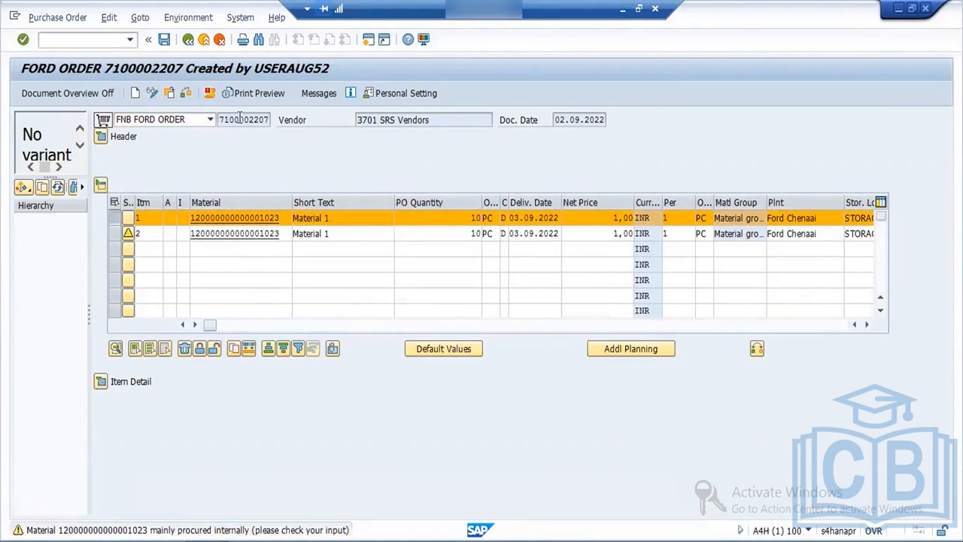
click(165, 40)
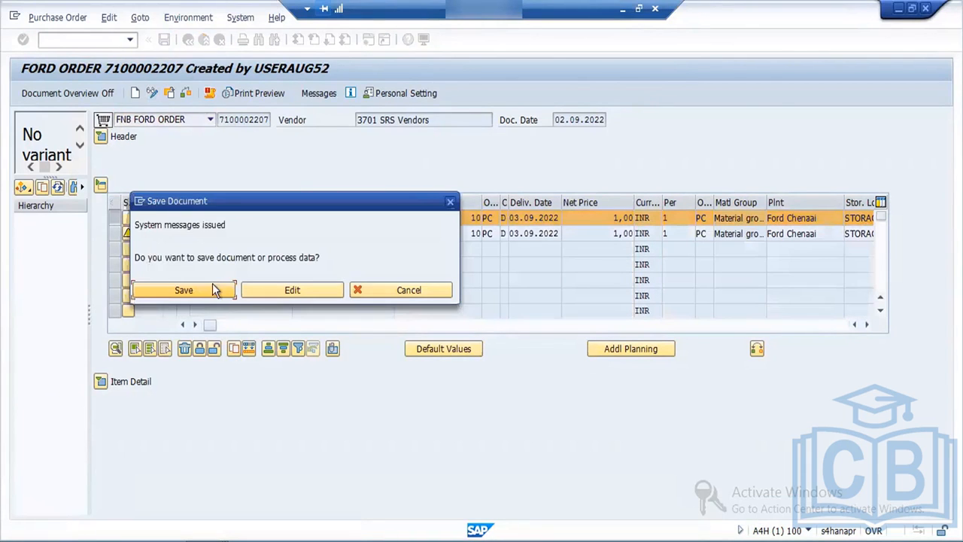
click(212, 293)
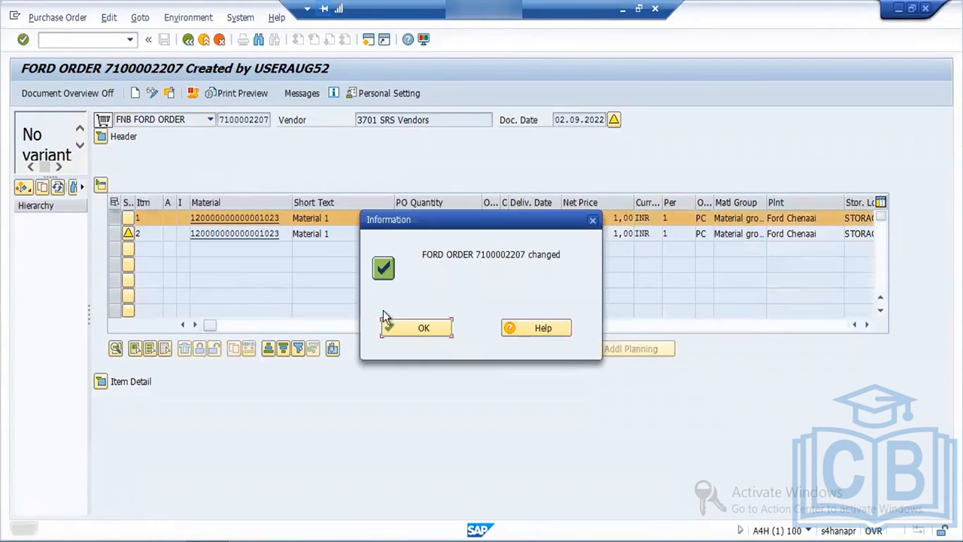
click(406, 328)
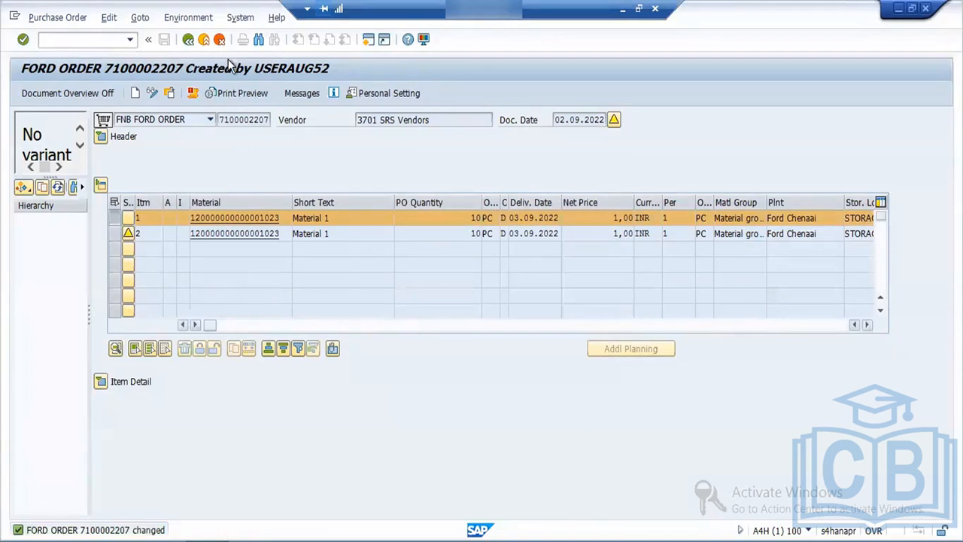
click(189, 39)
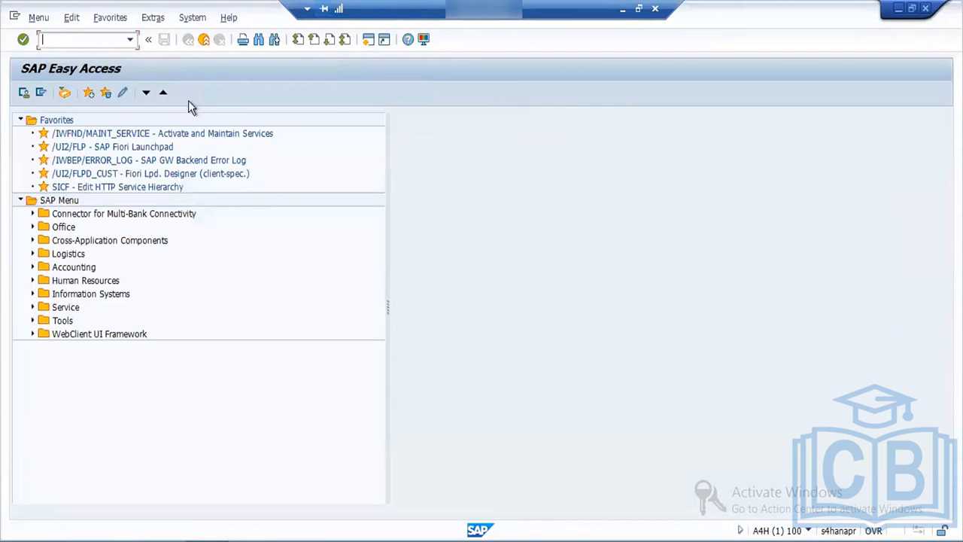
Reopen the purchase order in ME22N, mark item 2 for deletion, save despite system messages, and return to SAP Easy Access
text(ME22N)
key(Return)
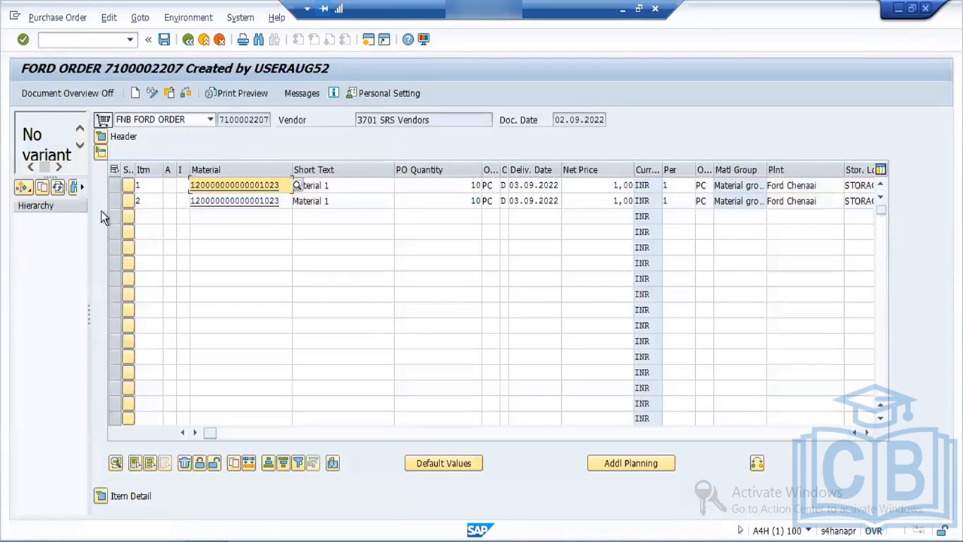
click(115, 201)
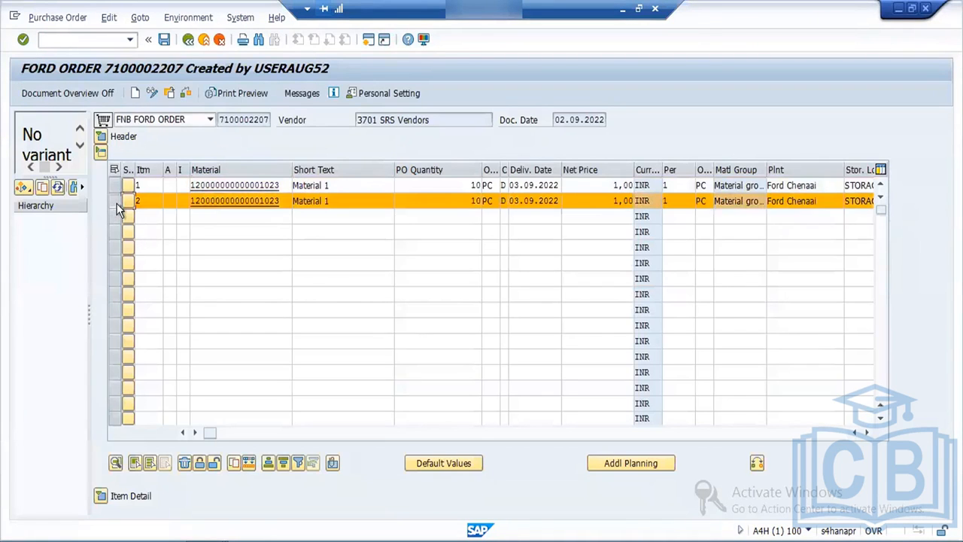
click(184, 464)
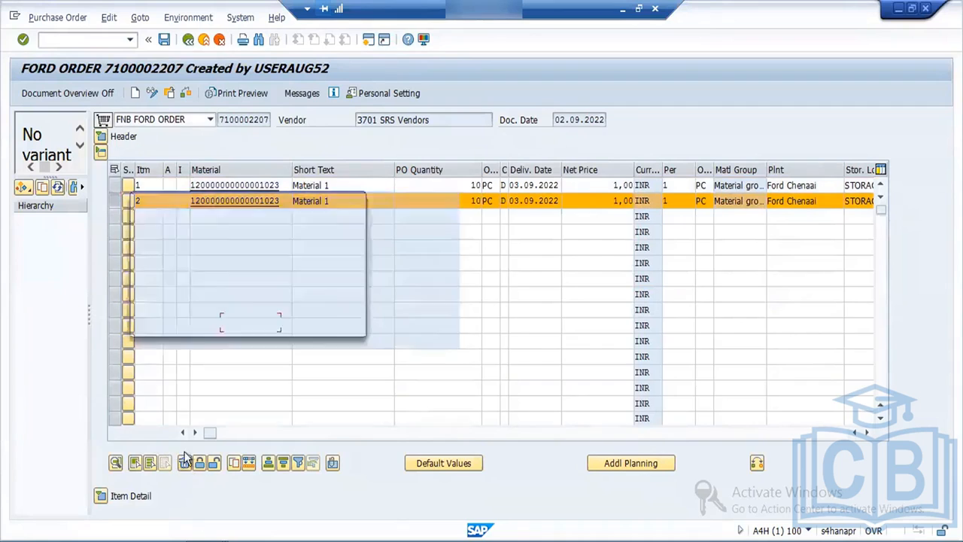
click(192, 323)
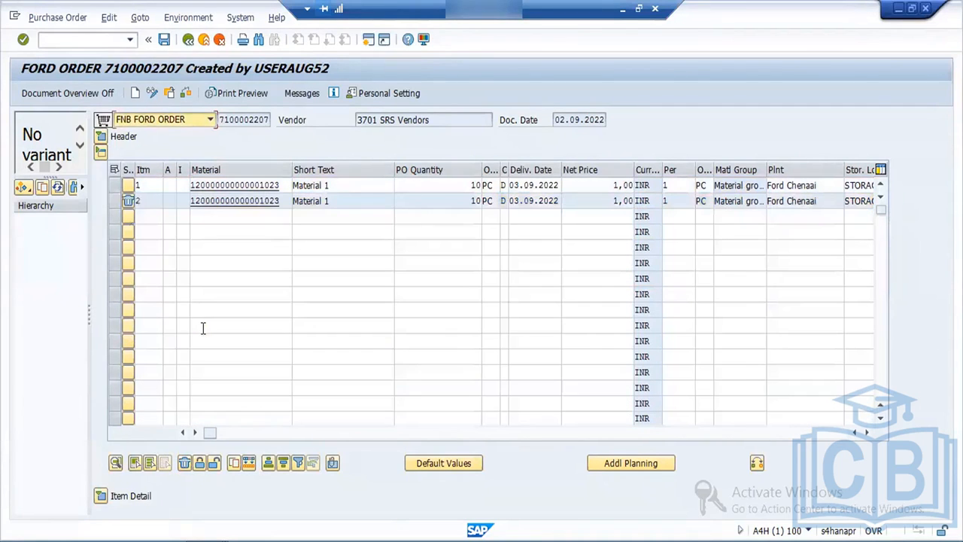
click(165, 40)
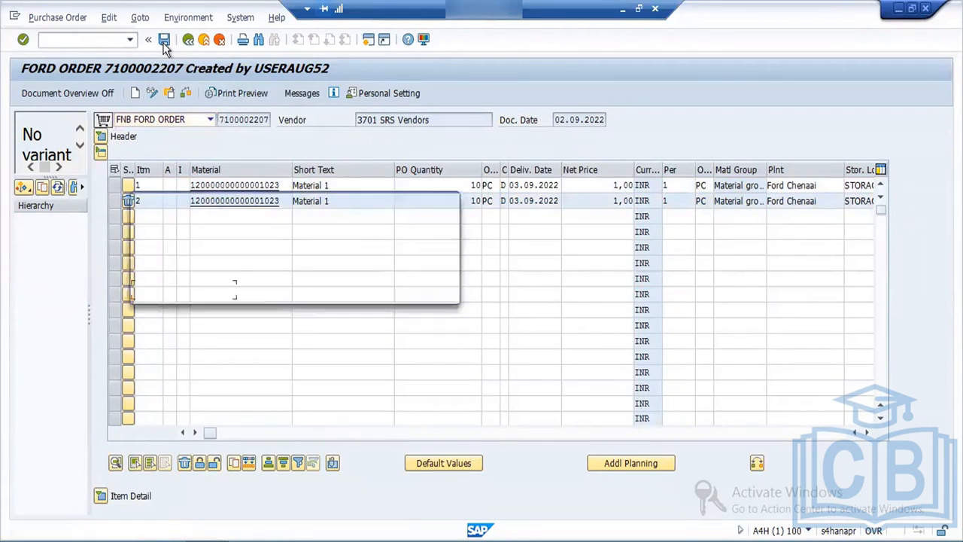
click(199, 291)
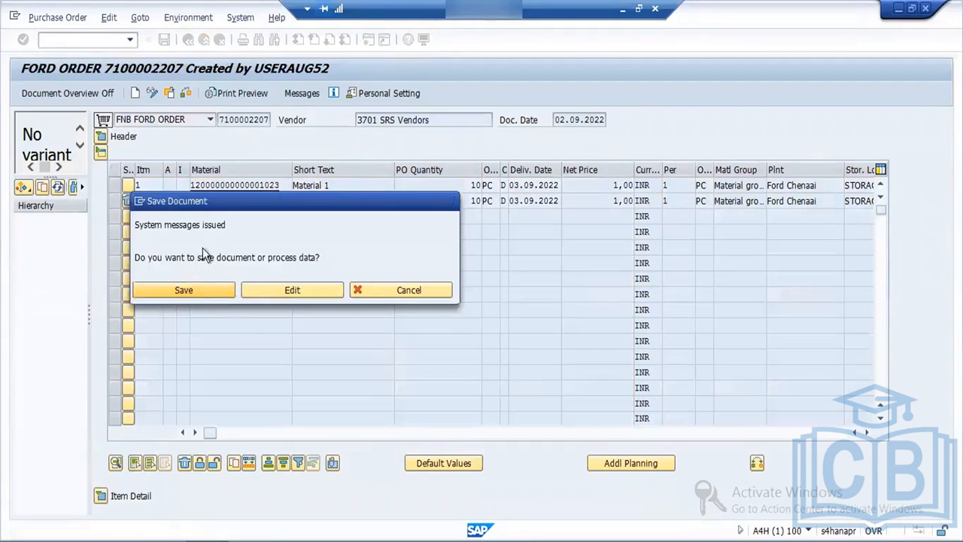
click(417, 328)
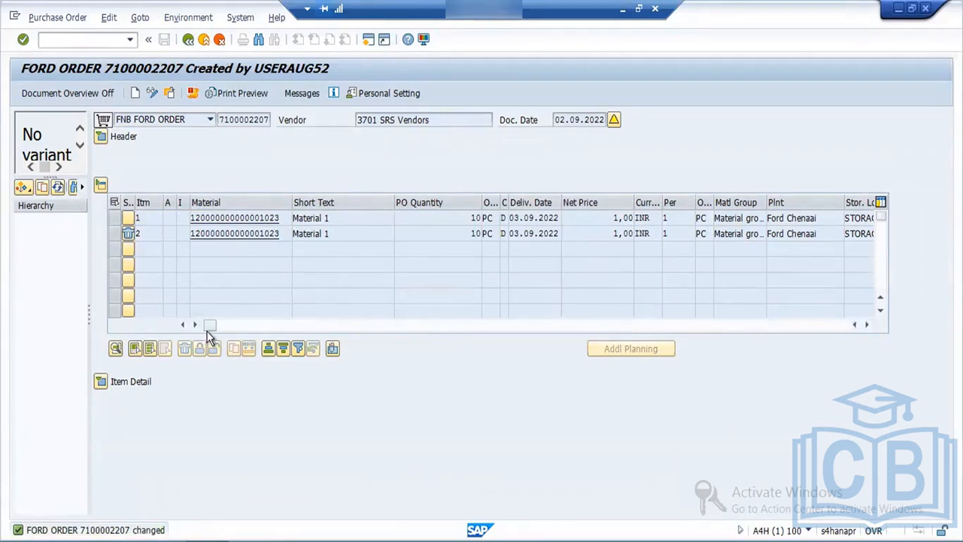
drag(209, 326, 509, 333)
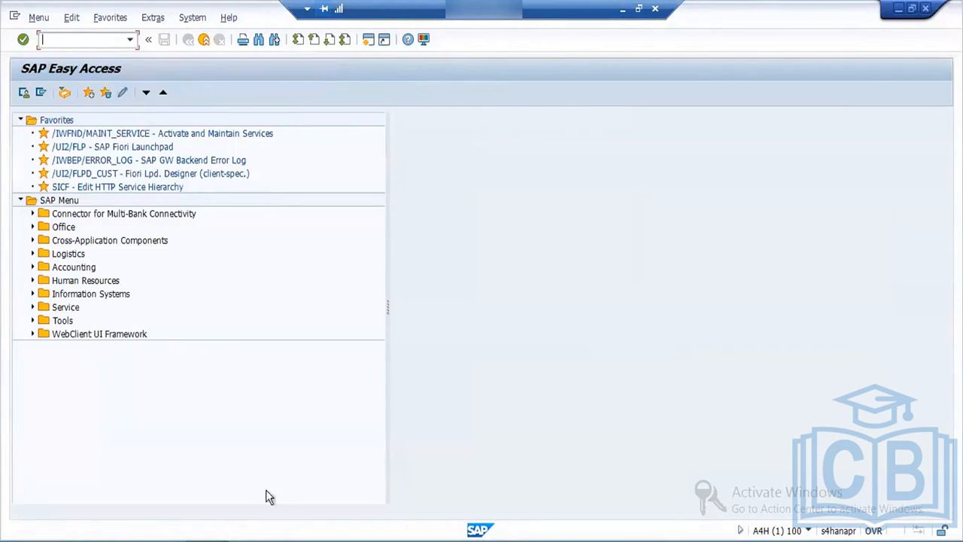
Switch to the SAP MM document in Word and review the notes on purchase order tables EKKO, EKPO and EKET
click(624, 9)
click(412, 467)
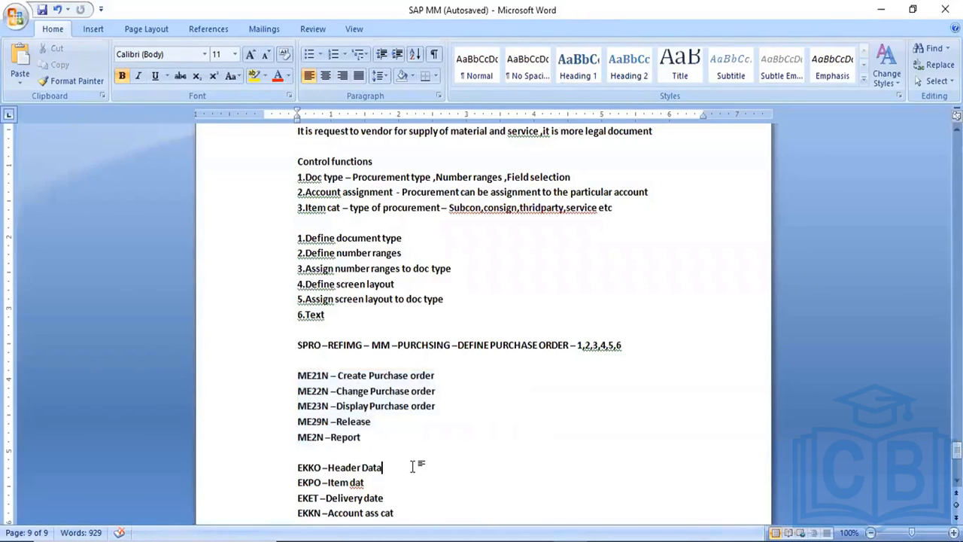
key(Down)
key(Down)
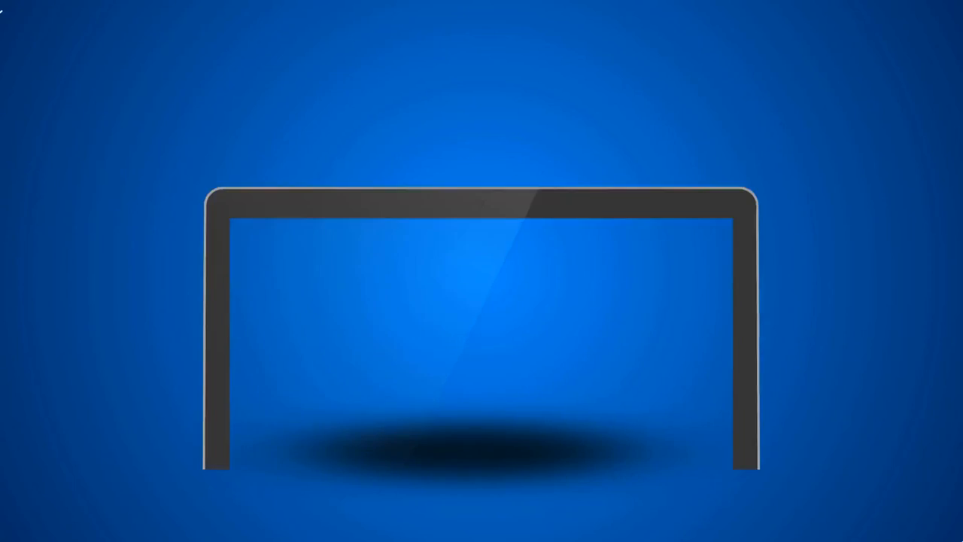